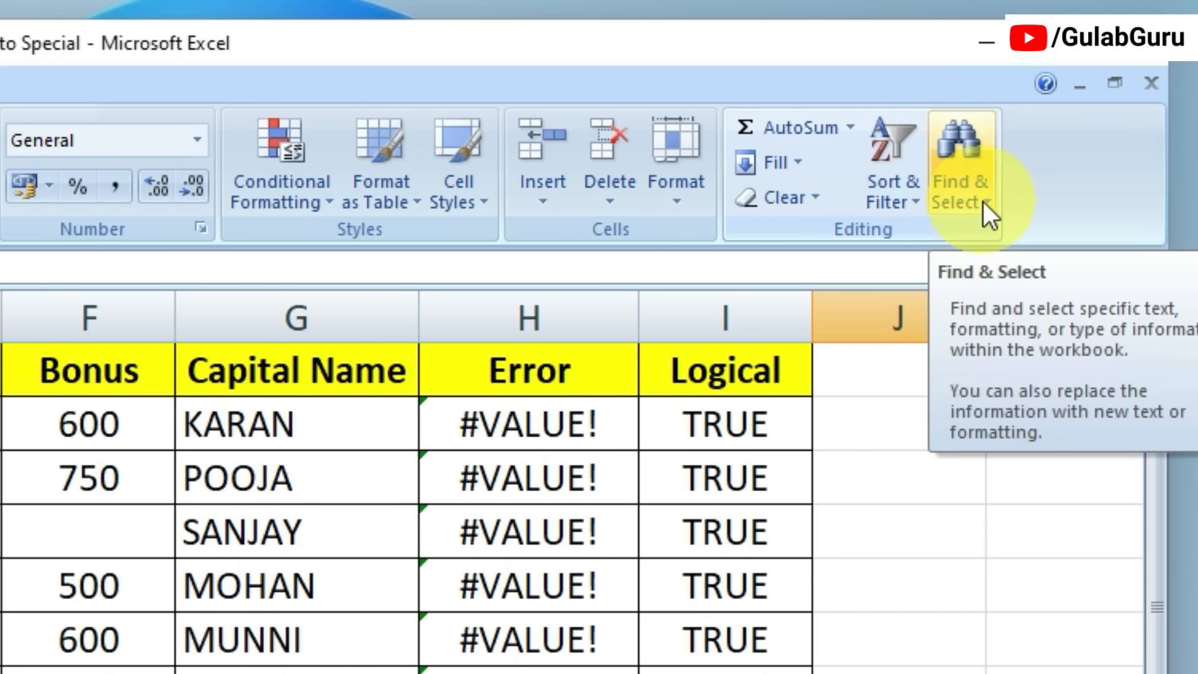
# - View the selection options in the Go To Special dialog and close it
pyautogui.click(983, 201)
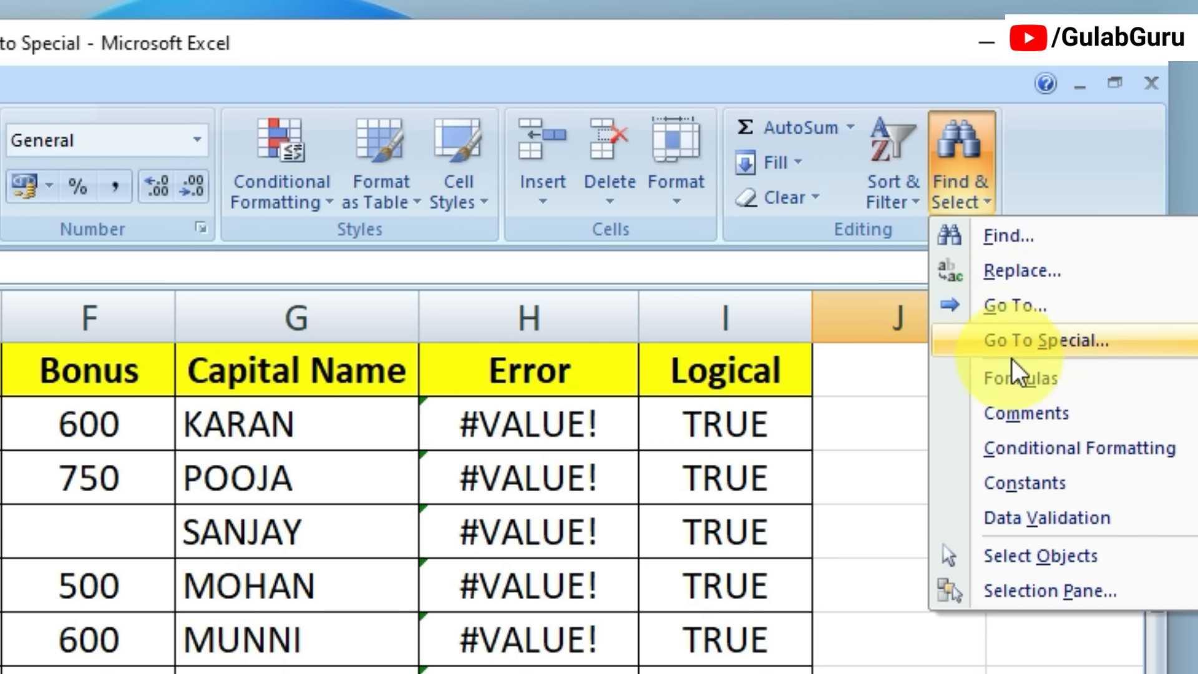
pyautogui.click(1017, 341)
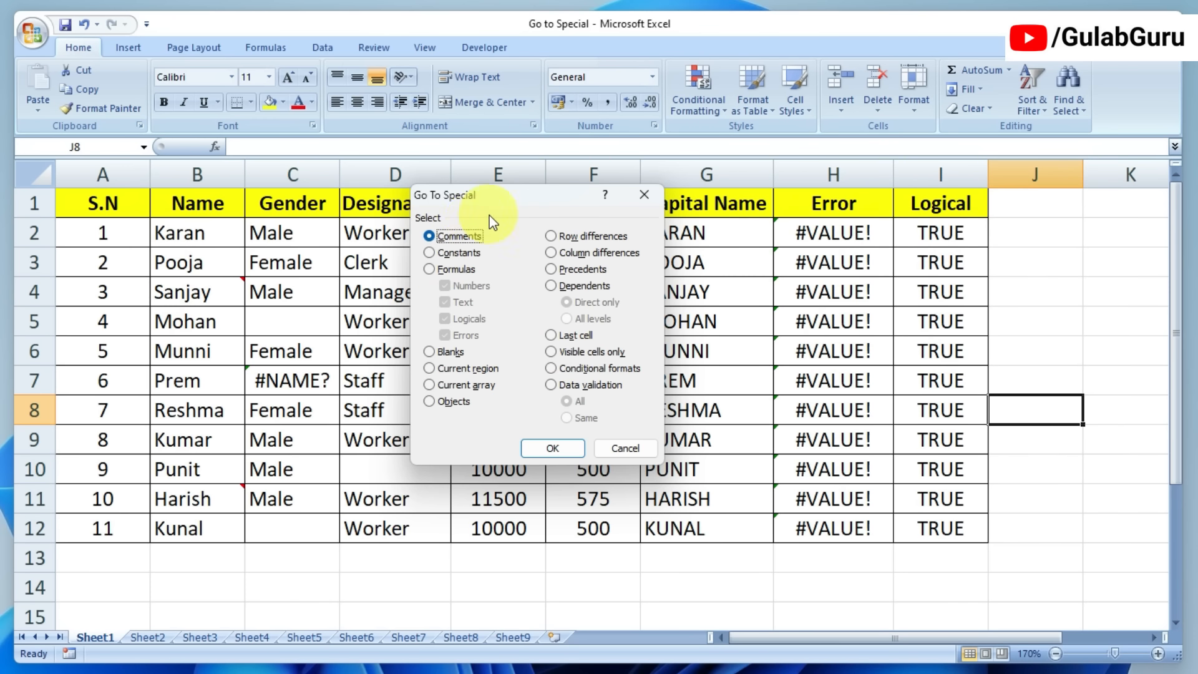
pyautogui.click(644, 195)
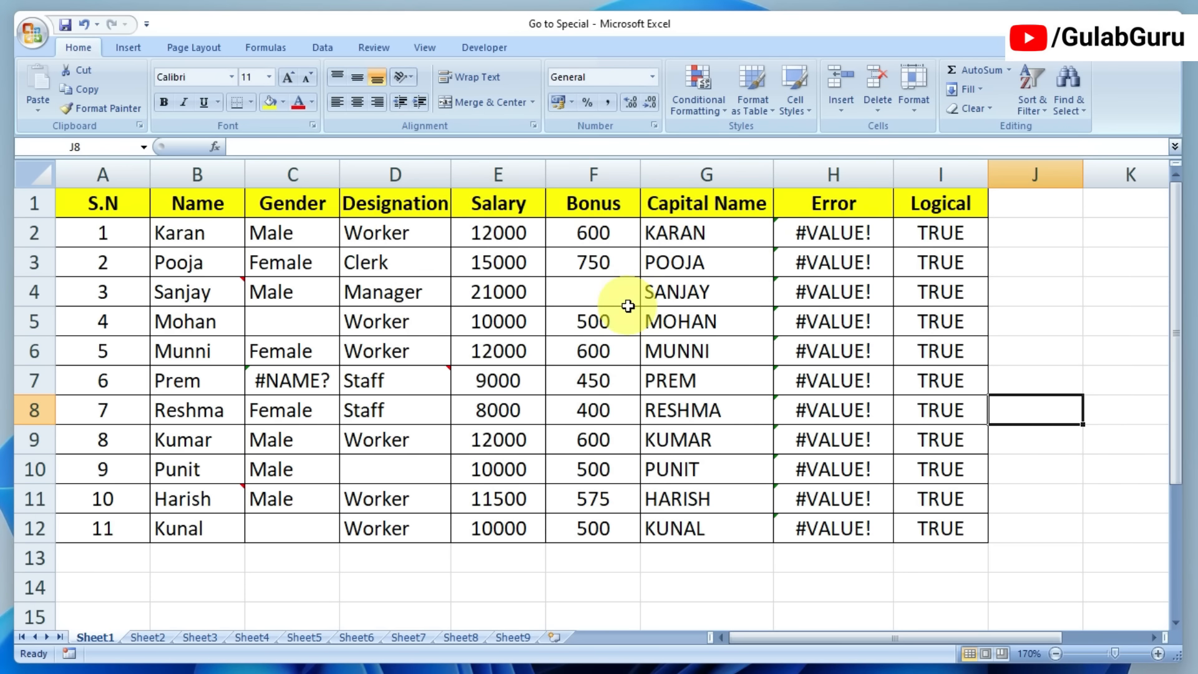
# - Reach Go To Special through the Go To dialog, and close it without making a selection
pyautogui.hotkey('ctrl', 'g')
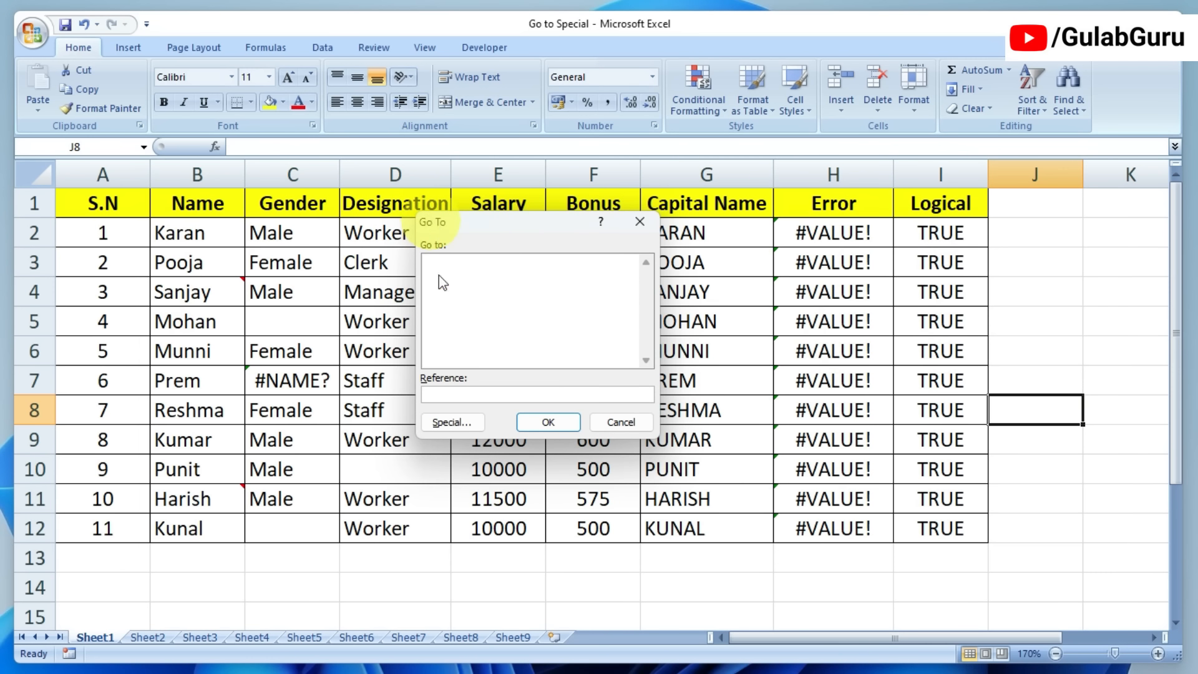
pyautogui.click(453, 425)
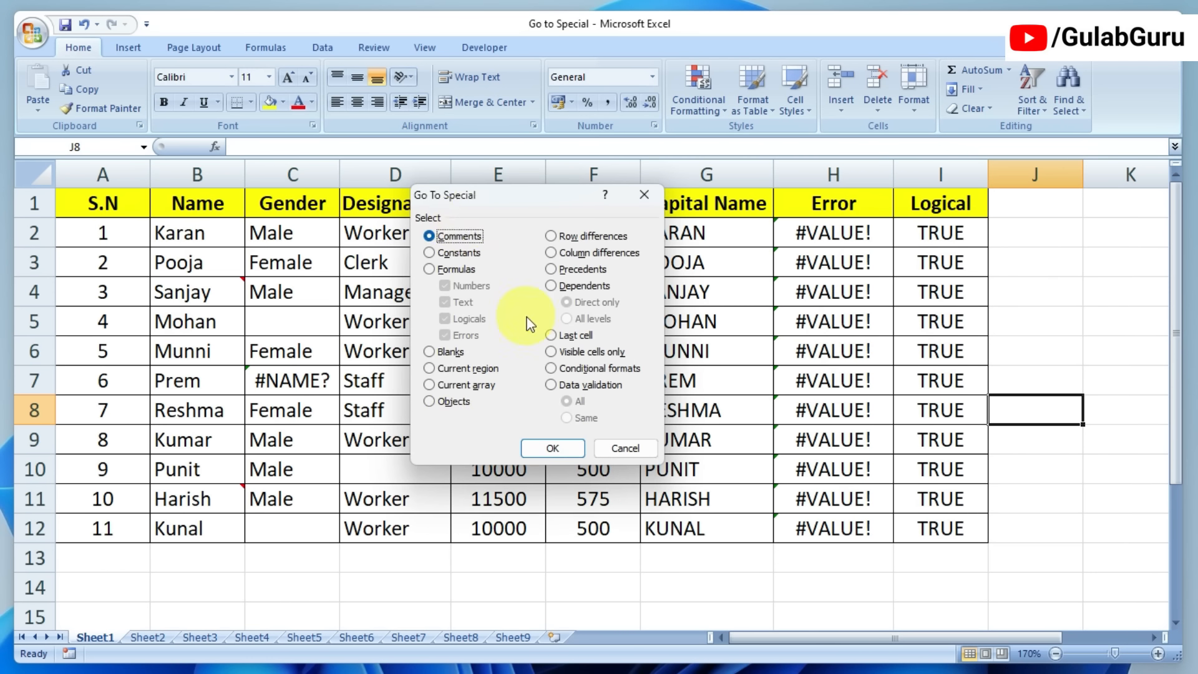
pyautogui.click(644, 195)
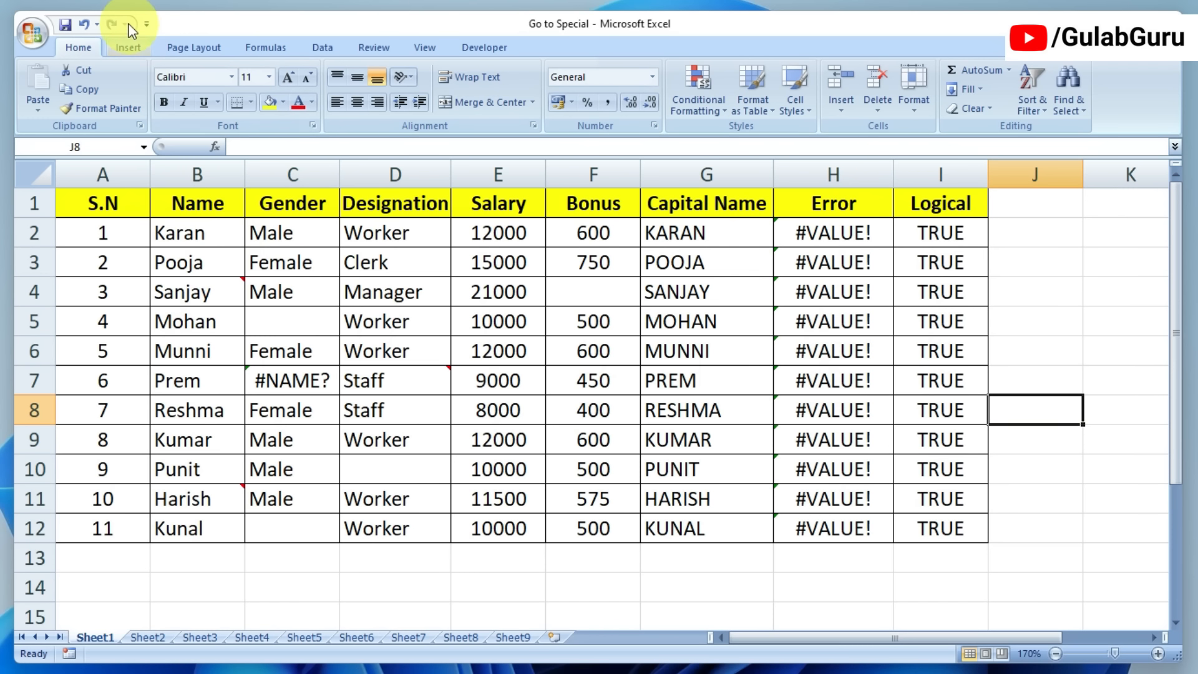
# - Add the Go To Special command from All Commands to the Quick Access Toolbar and check that it opens the dialog
pyautogui.moveTo(239, 282)
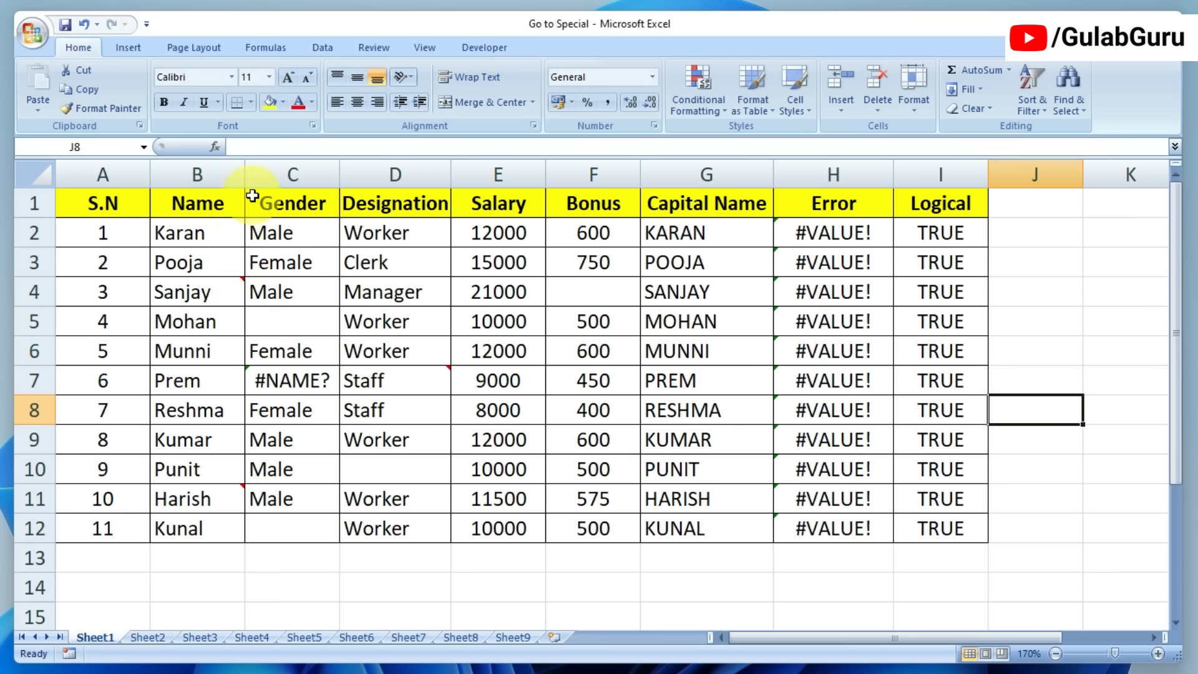
pyautogui.click(146, 25)
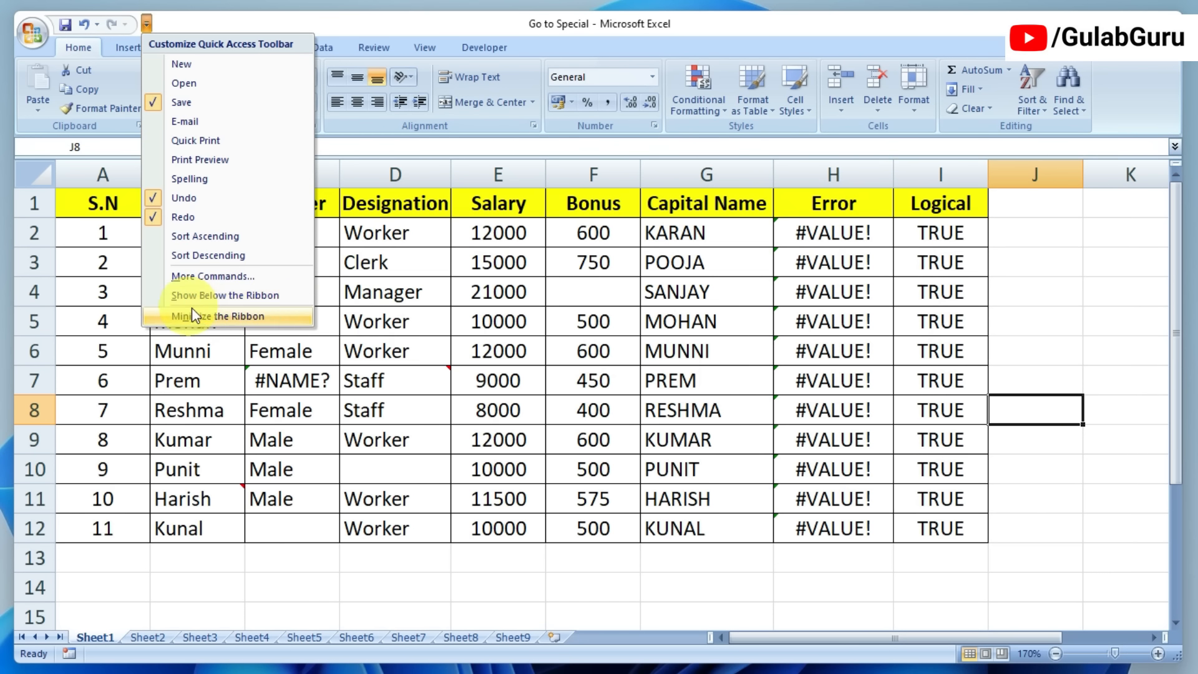
pyautogui.click(226, 276)
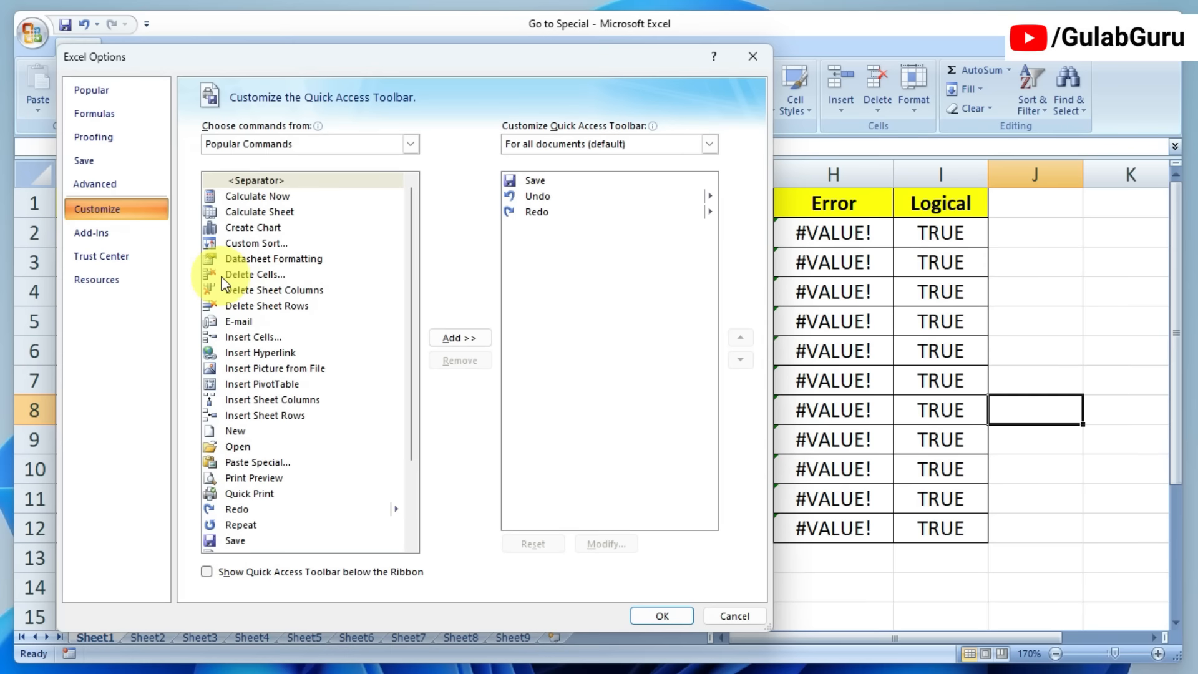
pyautogui.click(407, 146)
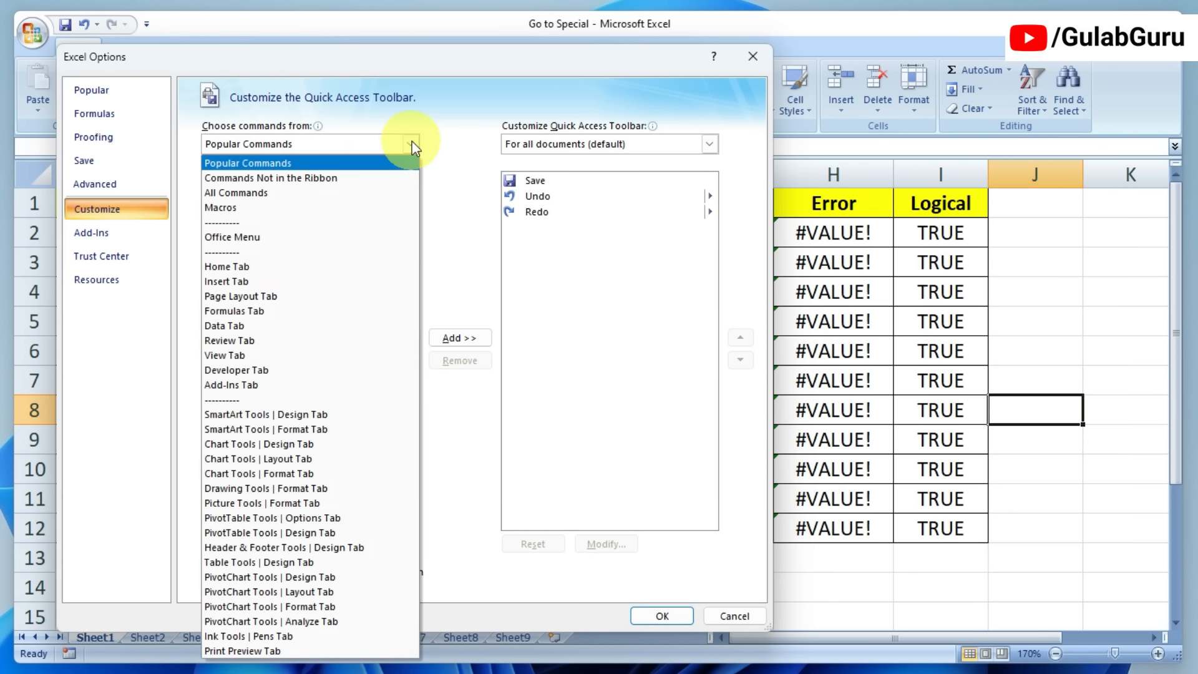
pyautogui.click(256, 192)
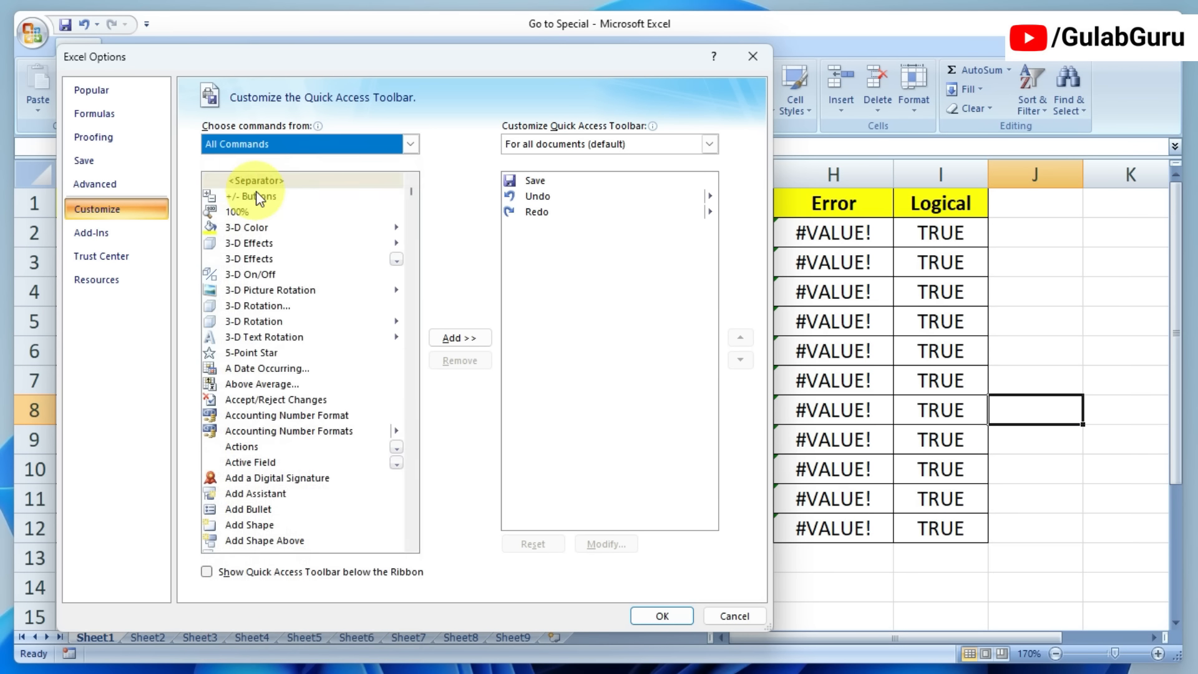
pyautogui.scroll(-20, 264, 204)
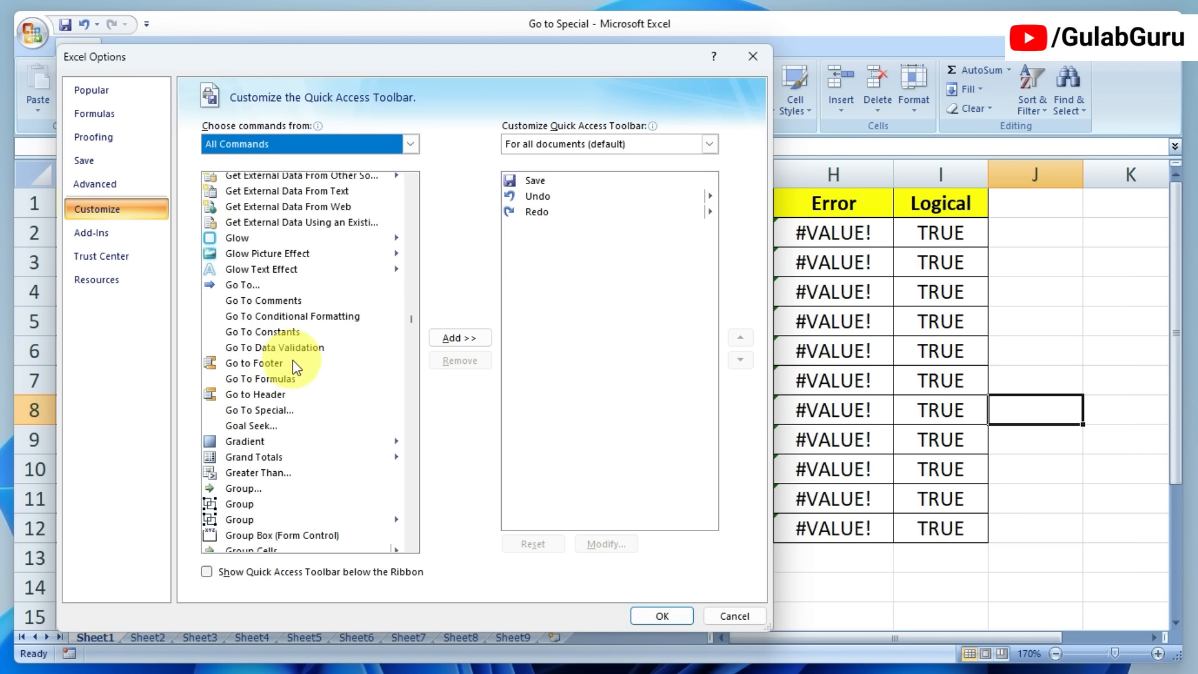
pyautogui.click(252, 410)
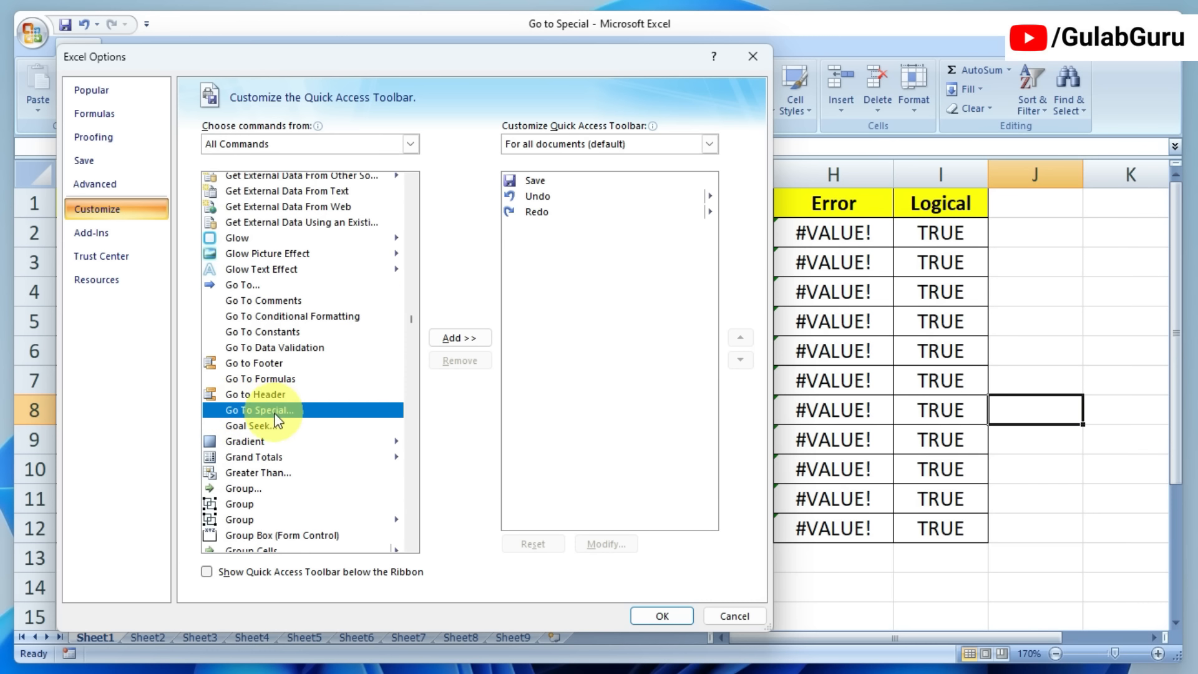
pyautogui.click(467, 337)
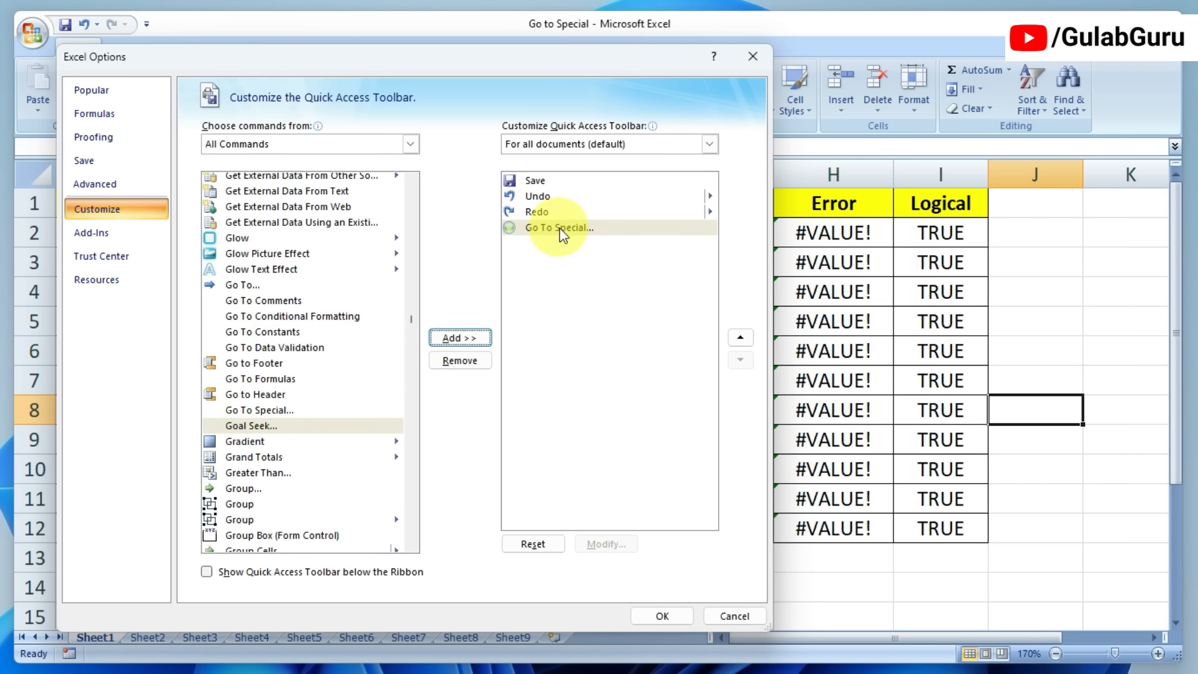
pyautogui.click(665, 615)
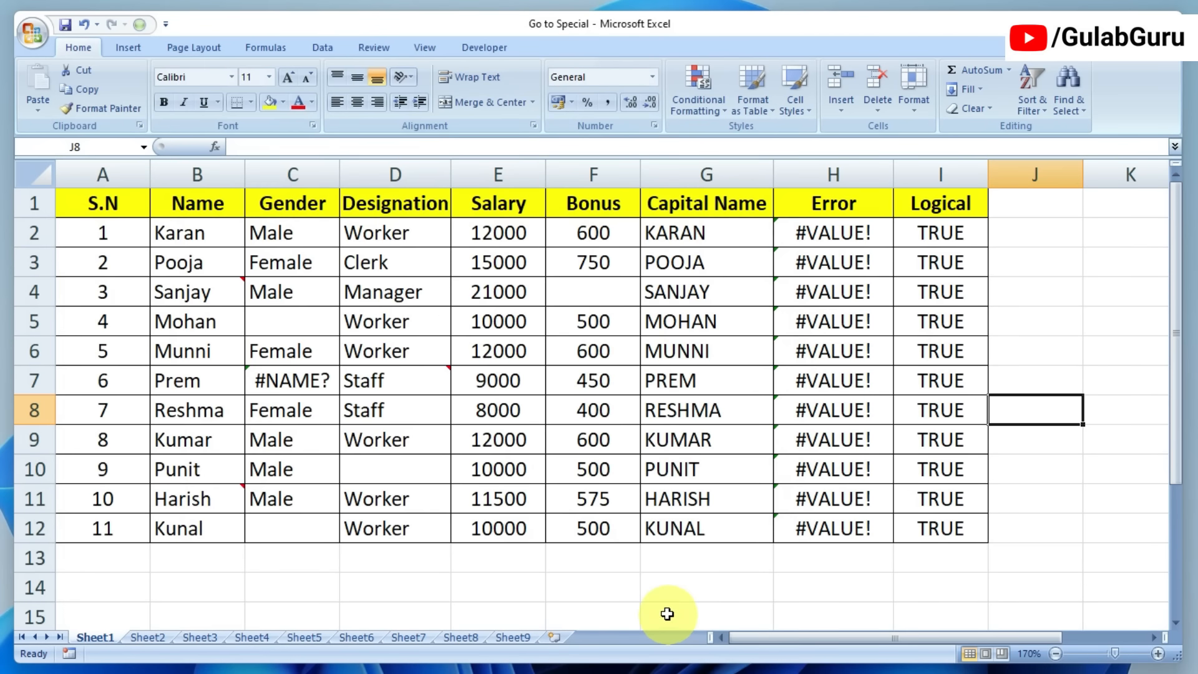
pyautogui.click(141, 25)
pyautogui.click(645, 194)
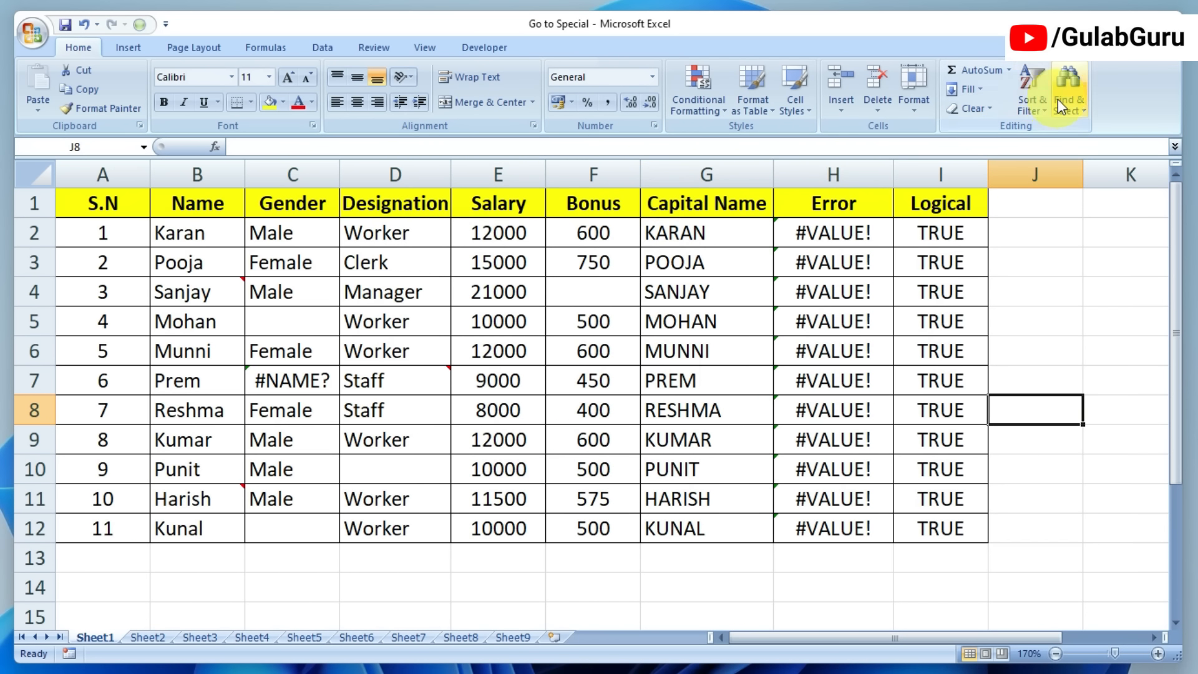
# - Select every cell containing a comment using Go To Special with the Comments option, and read the comments
pyautogui.click(141, 25)
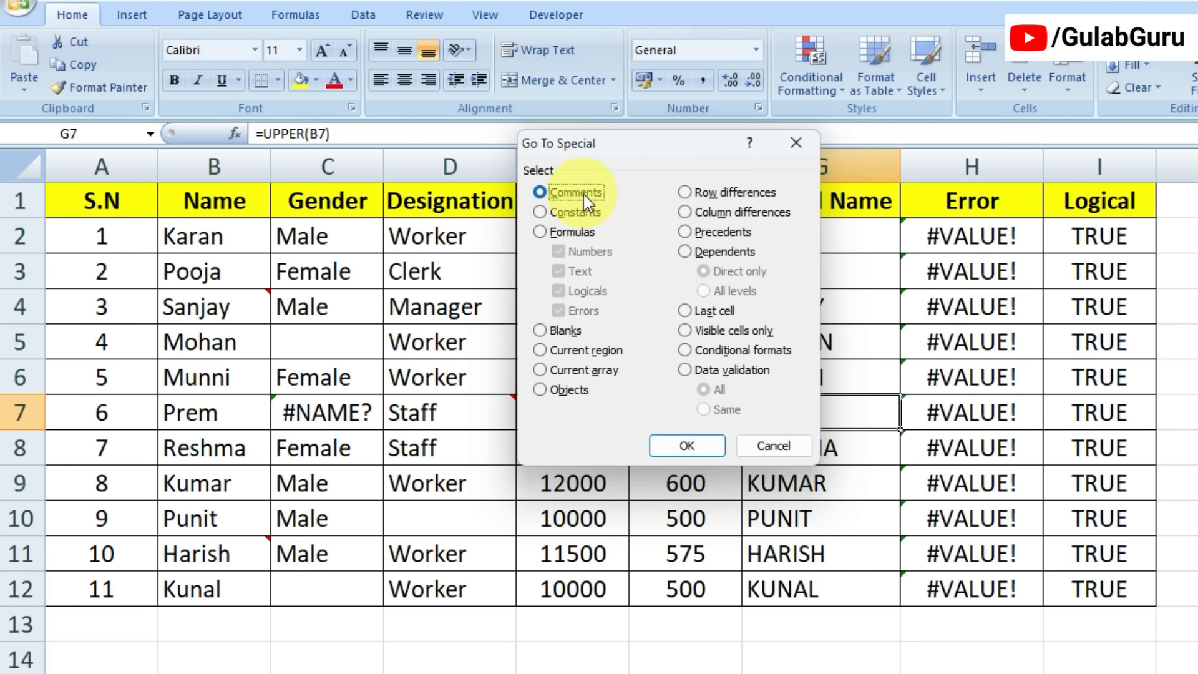
pyautogui.click(687, 446)
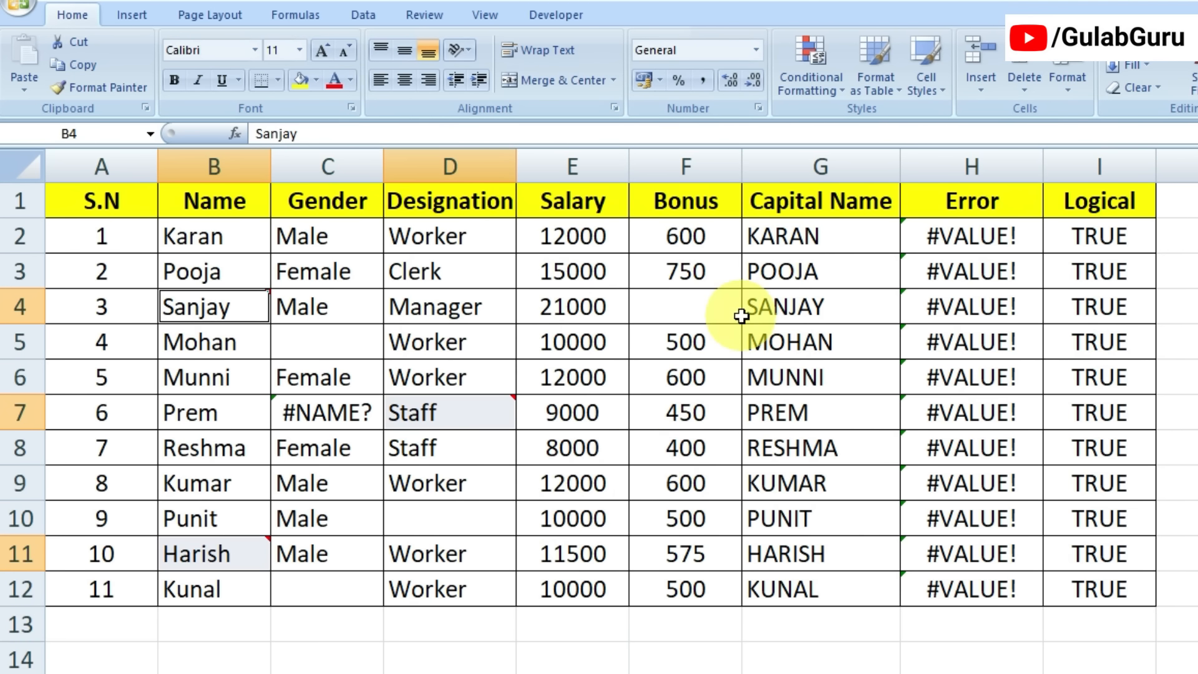
pyautogui.moveTo(204, 308)
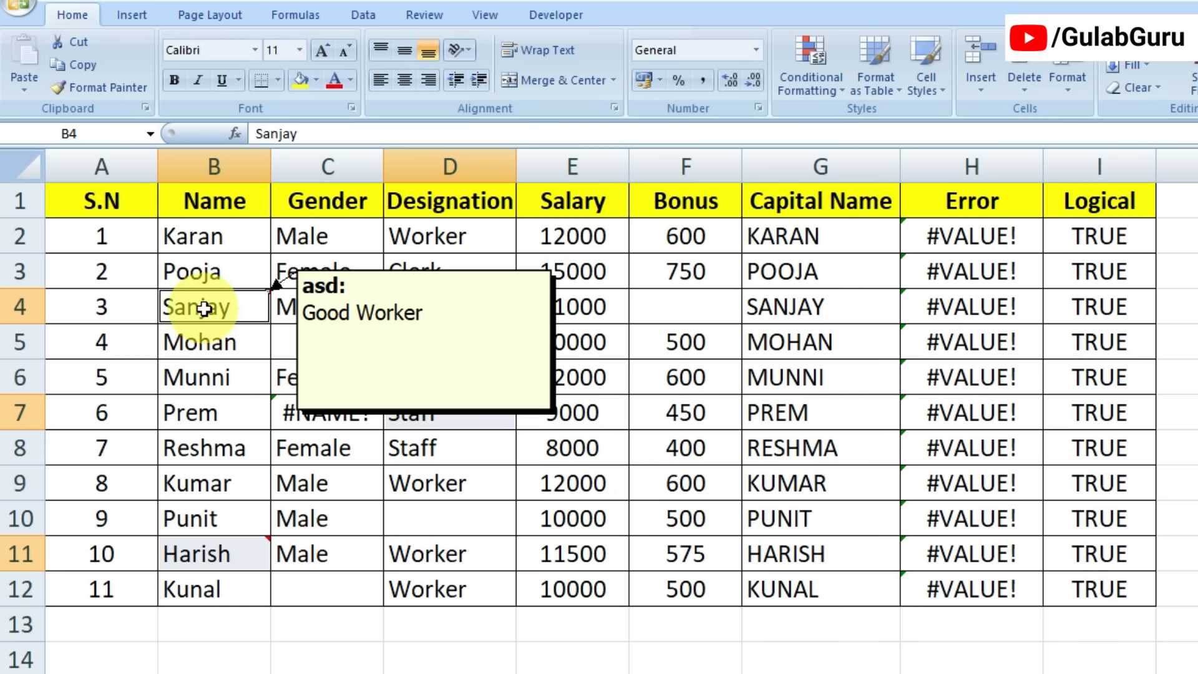
pyautogui.moveTo(437, 417)
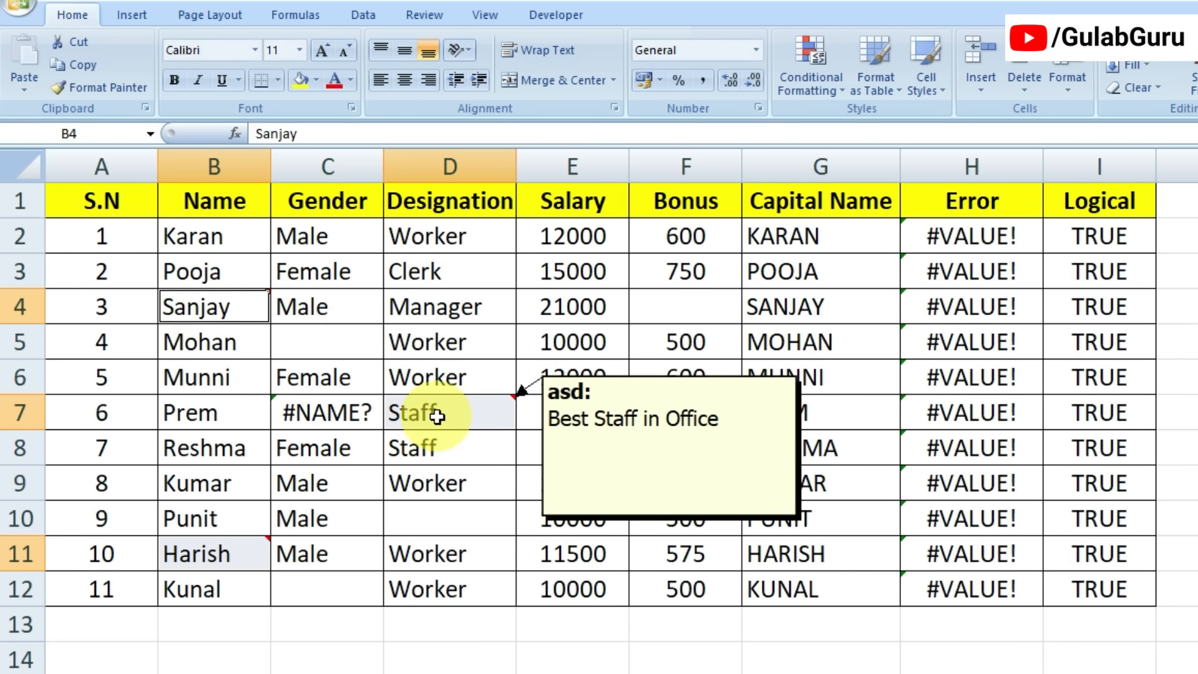
pyautogui.moveTo(211, 550)
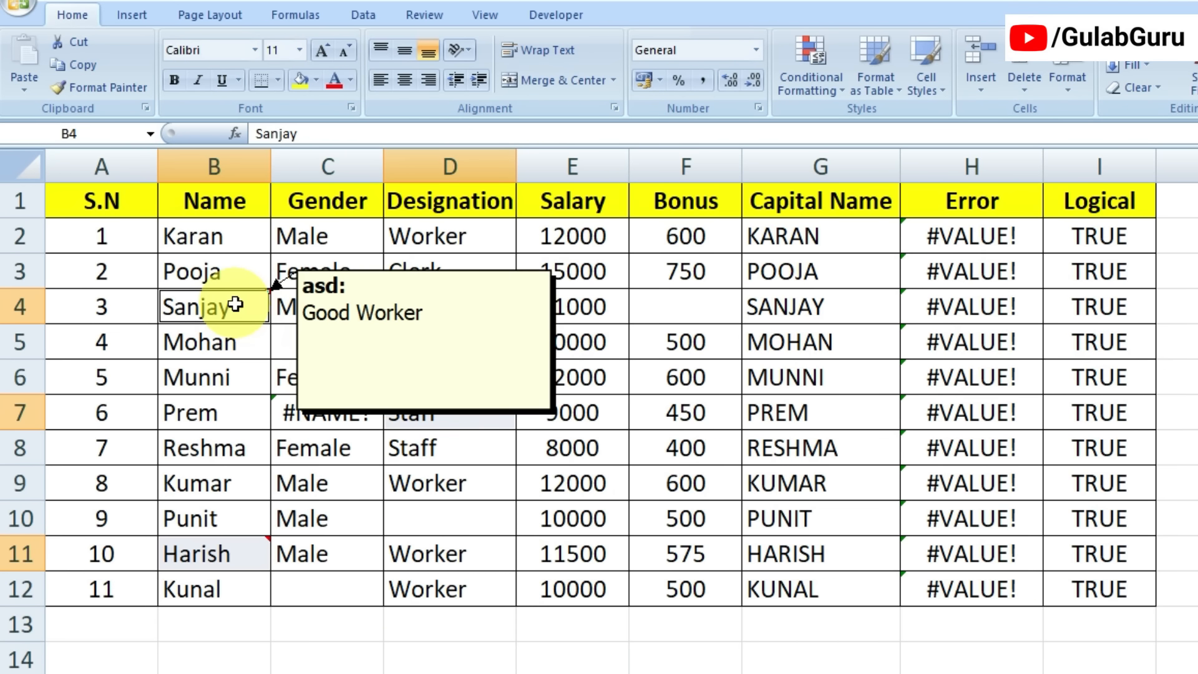
# - Apply red font and yellow fill to the selected comment cells, and try clearing their contents
pyautogui.click(336, 84)
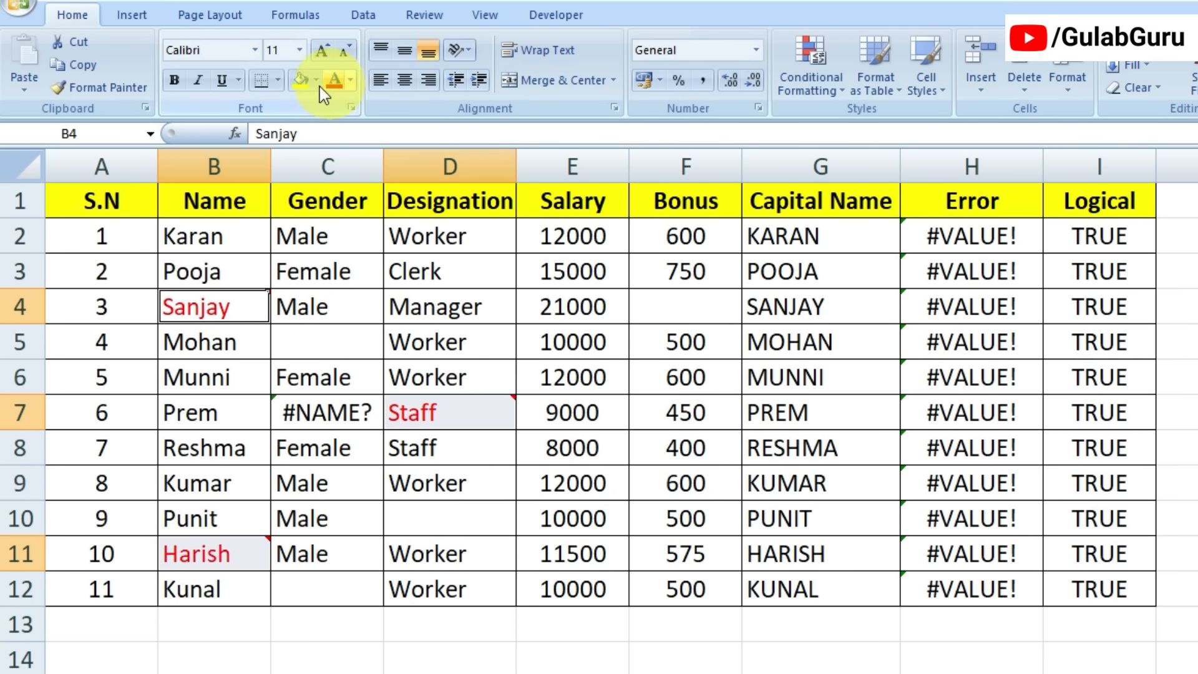
pyautogui.click(297, 86)
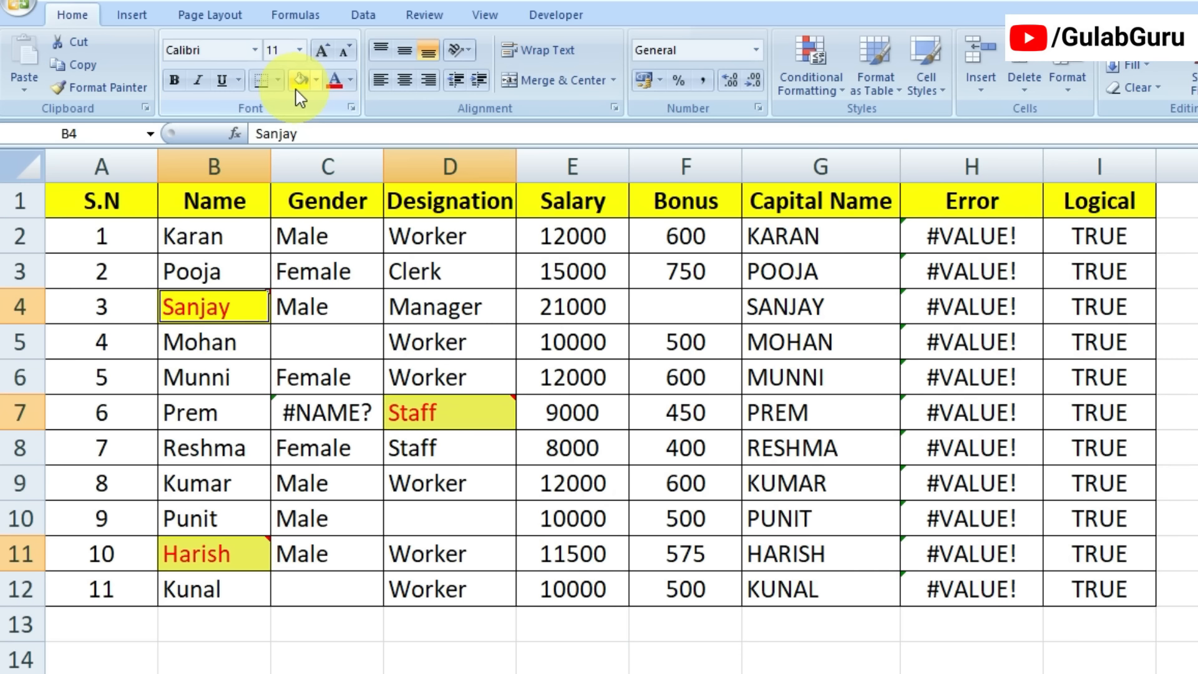
pyautogui.press('Delete')
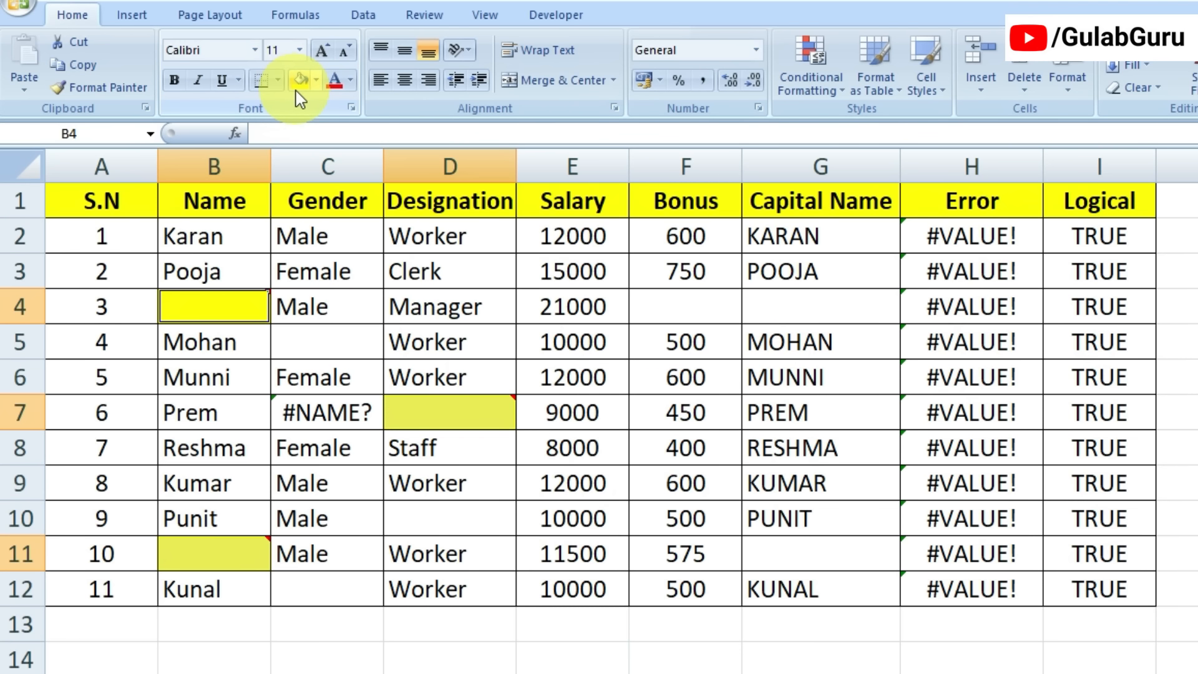
pyautogui.hotkey('ctrl', 'z')
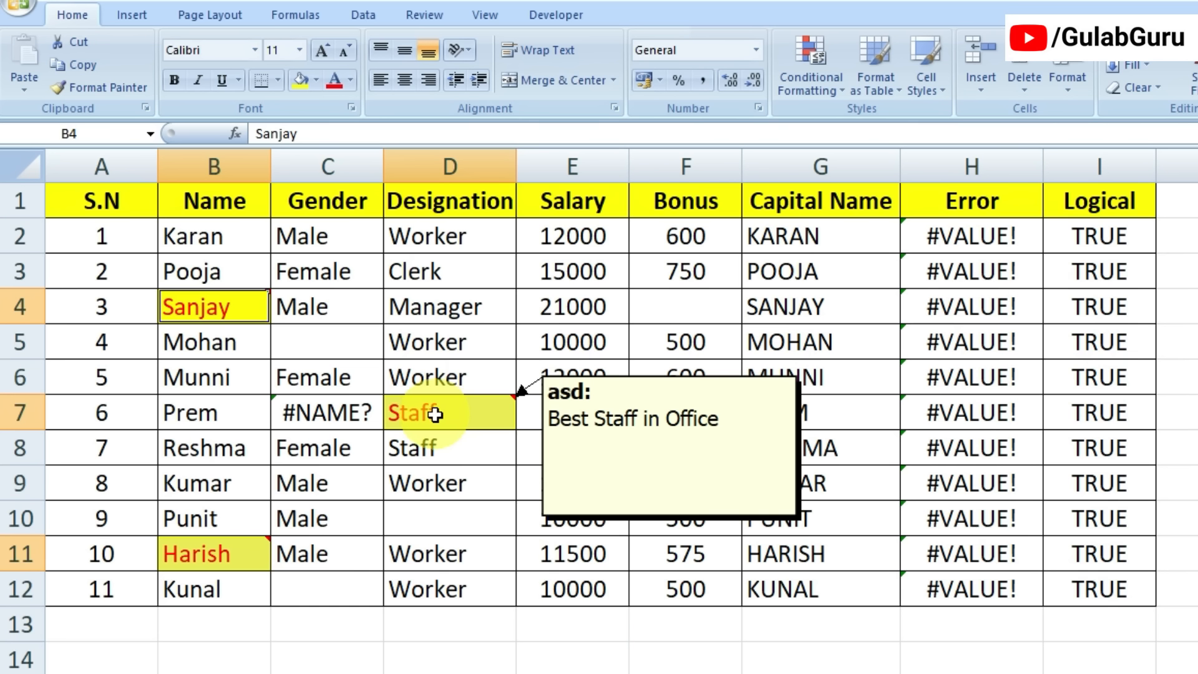
# - Delete the comments from the selected cells B4, D7 and B11
pyautogui.rightClick(437, 415)
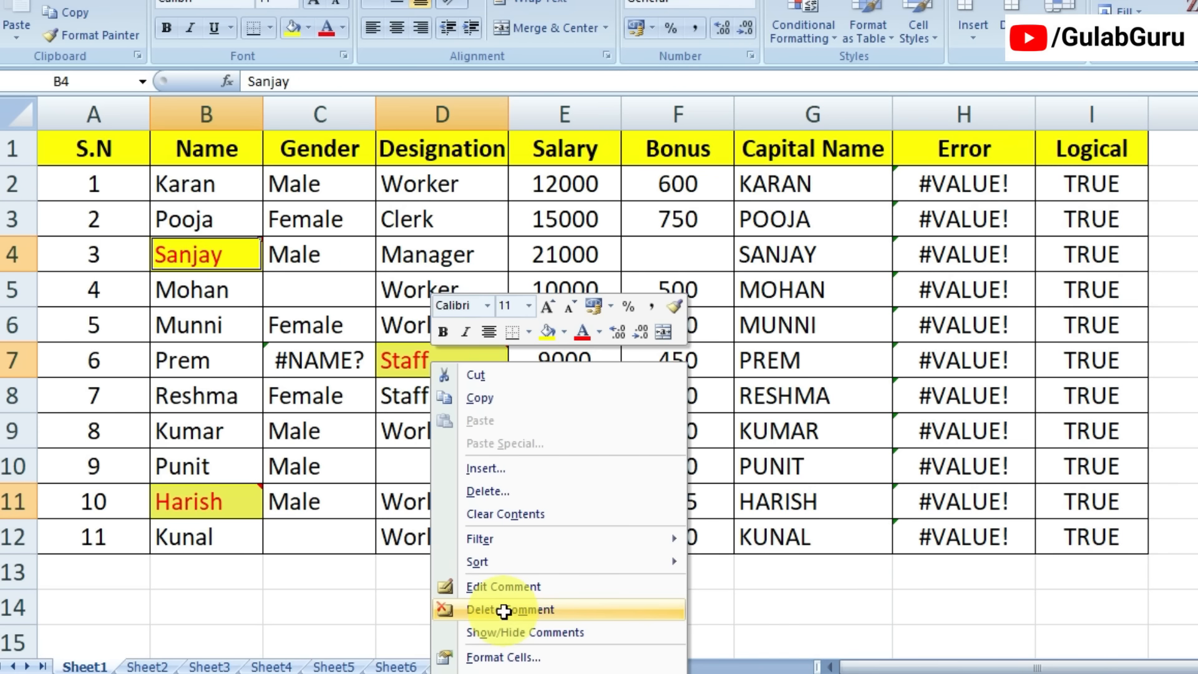
pyautogui.click(505, 612)
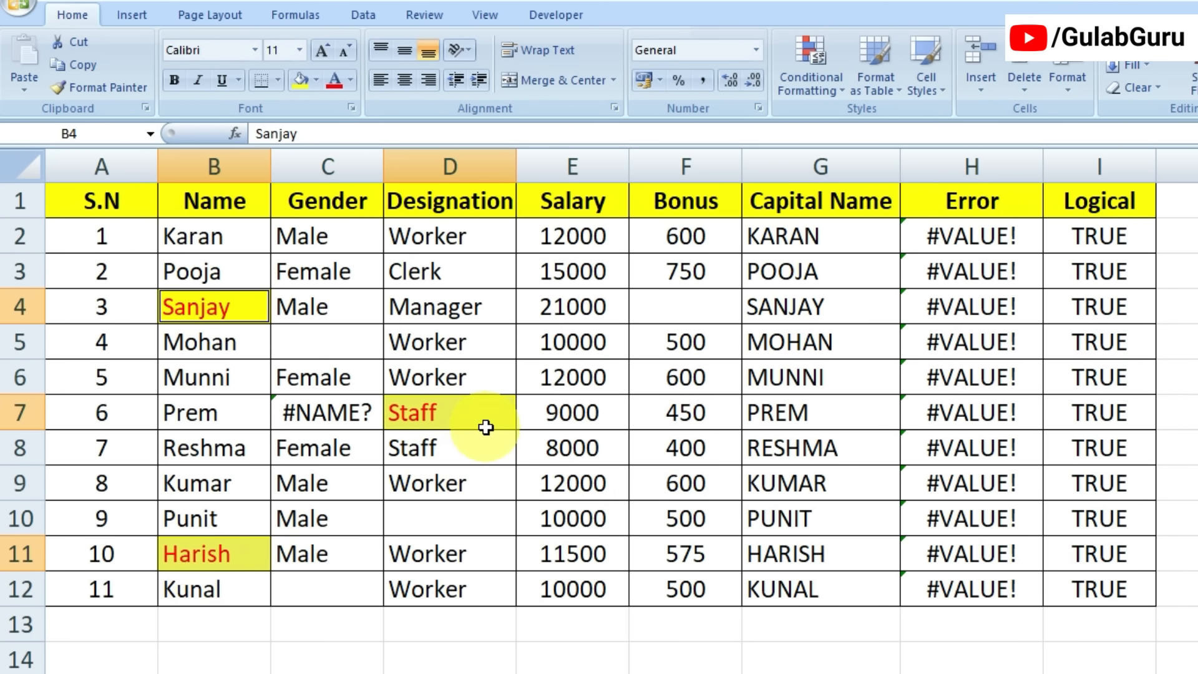
# - Reset the selected cells B4, D7 and B11 to automatic font color and no fill
pyautogui.click(350, 79)
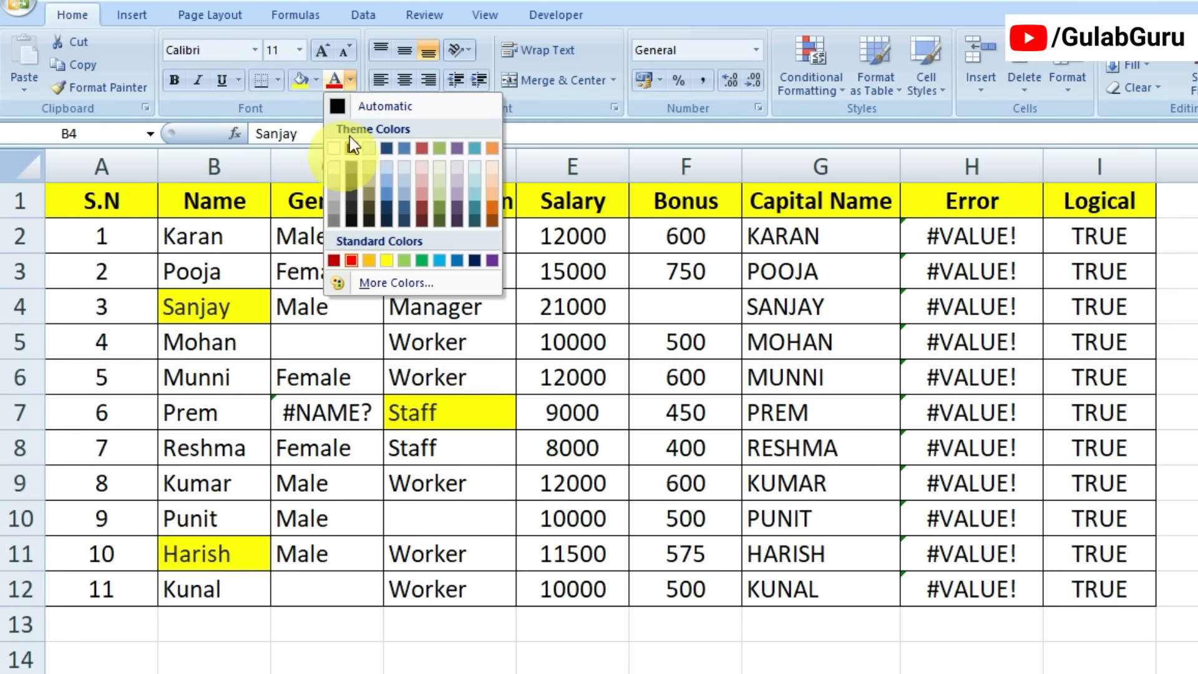
pyautogui.click(340, 106)
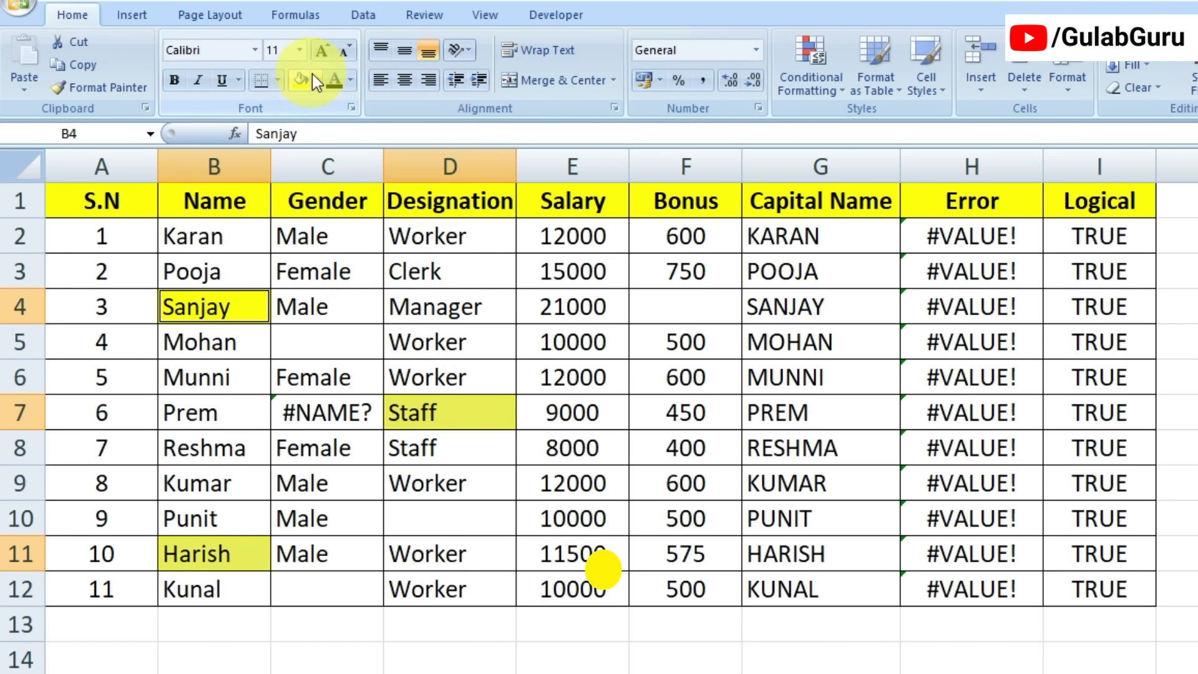
pyautogui.click(316, 80)
pyautogui.click(330, 256)
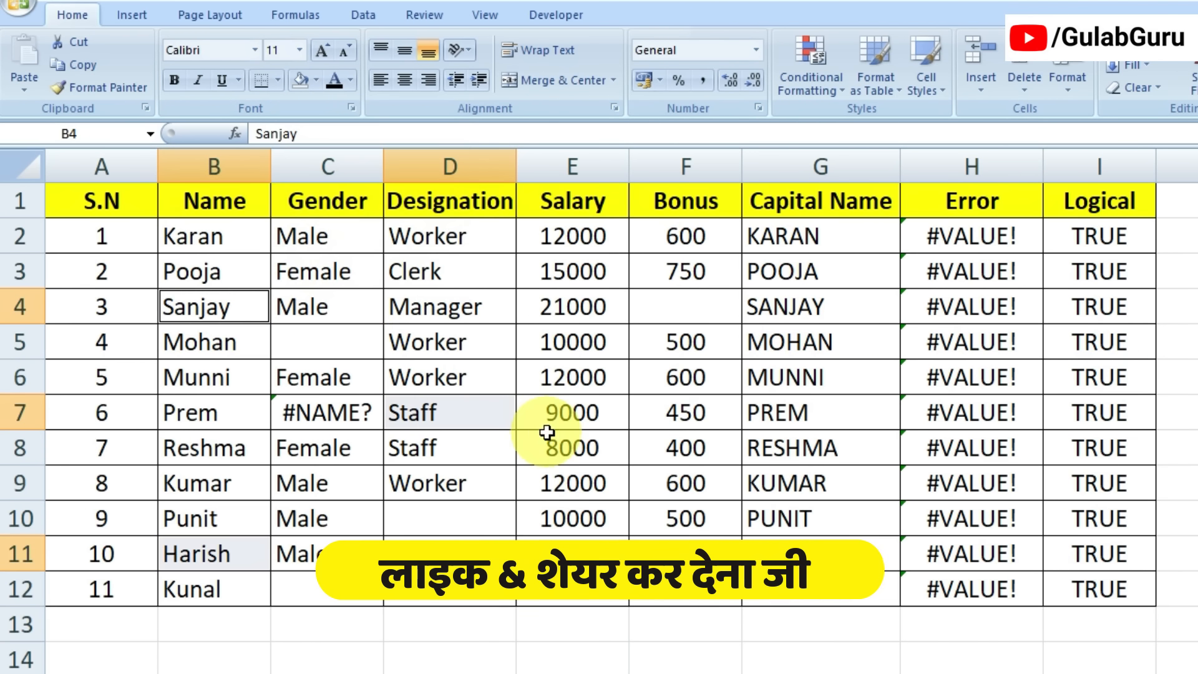
pyautogui.click(643, 445)
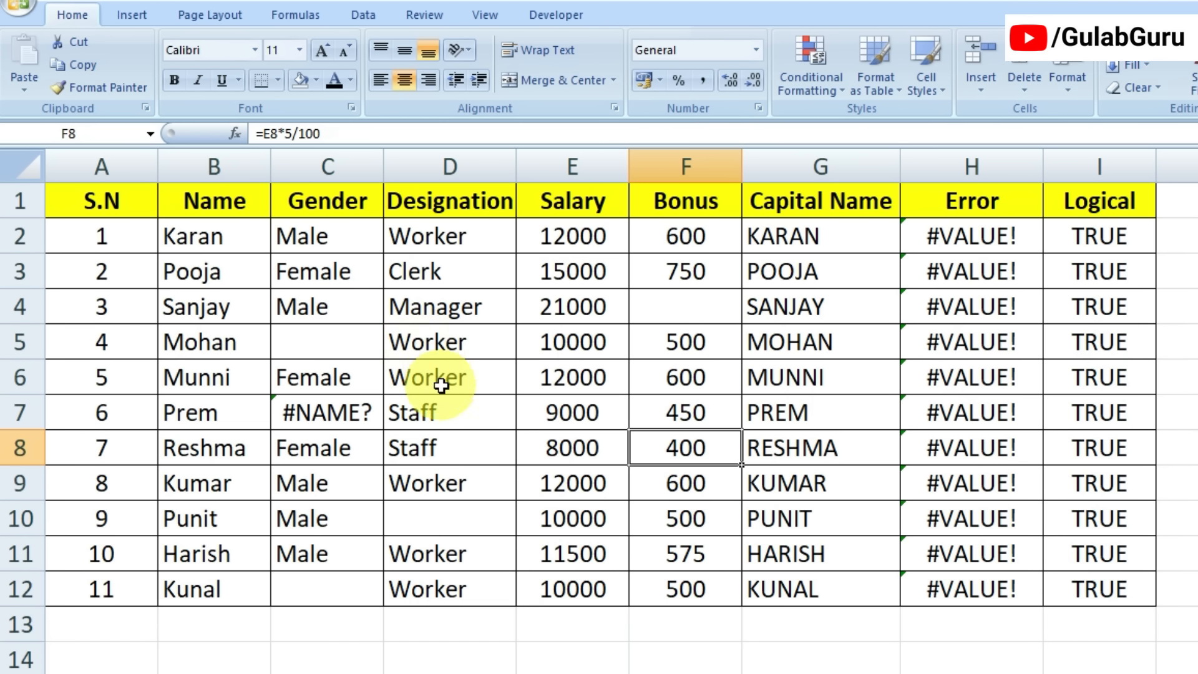
# - Insert a comment reading "fgfgfg" on the Manager cell D4
pyautogui.click(427, 313)
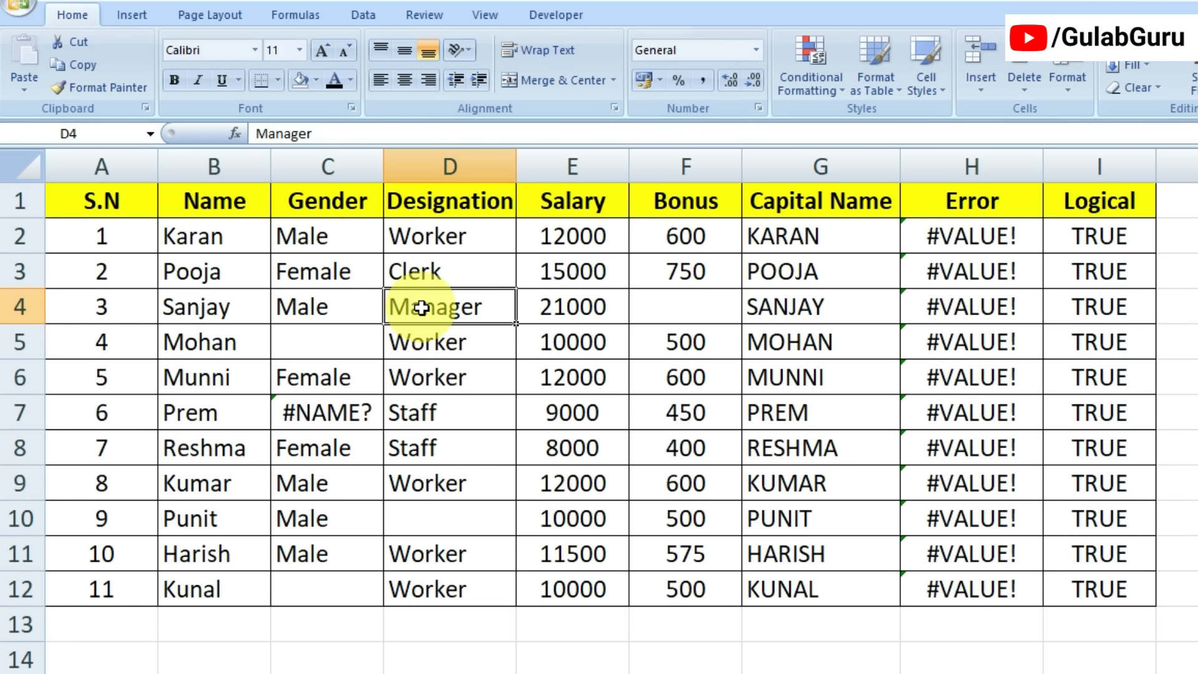
pyautogui.rightClick(424, 312)
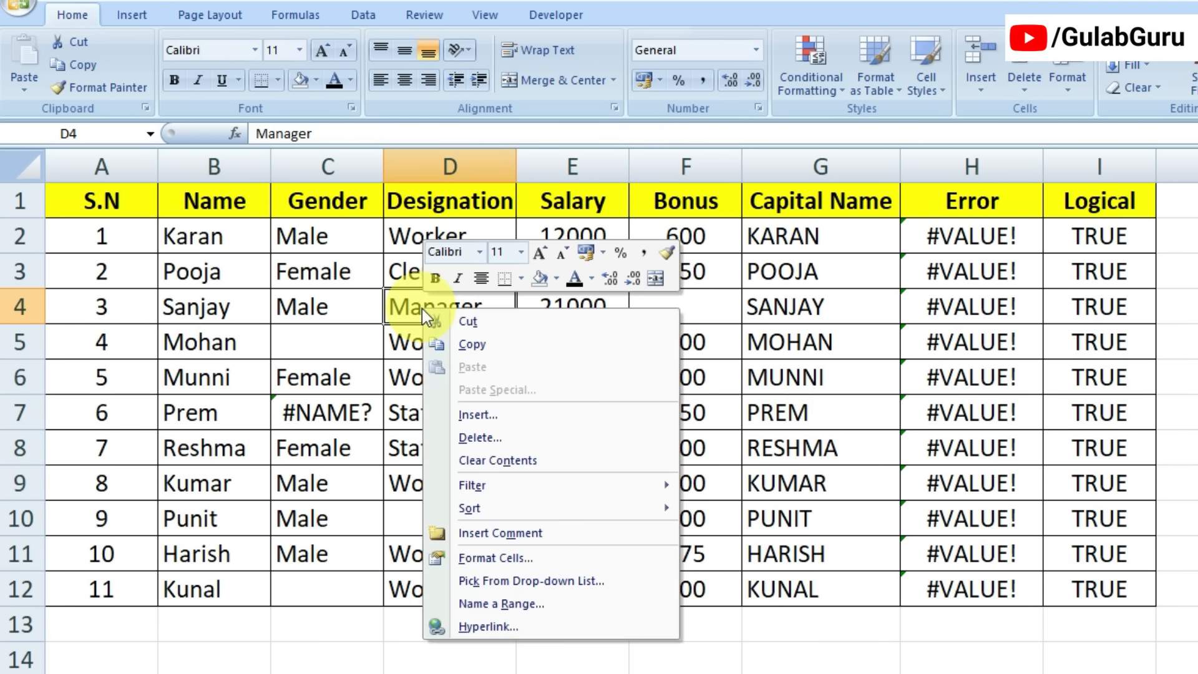
pyautogui.click(489, 535)
pyautogui.write('fgfgfg')
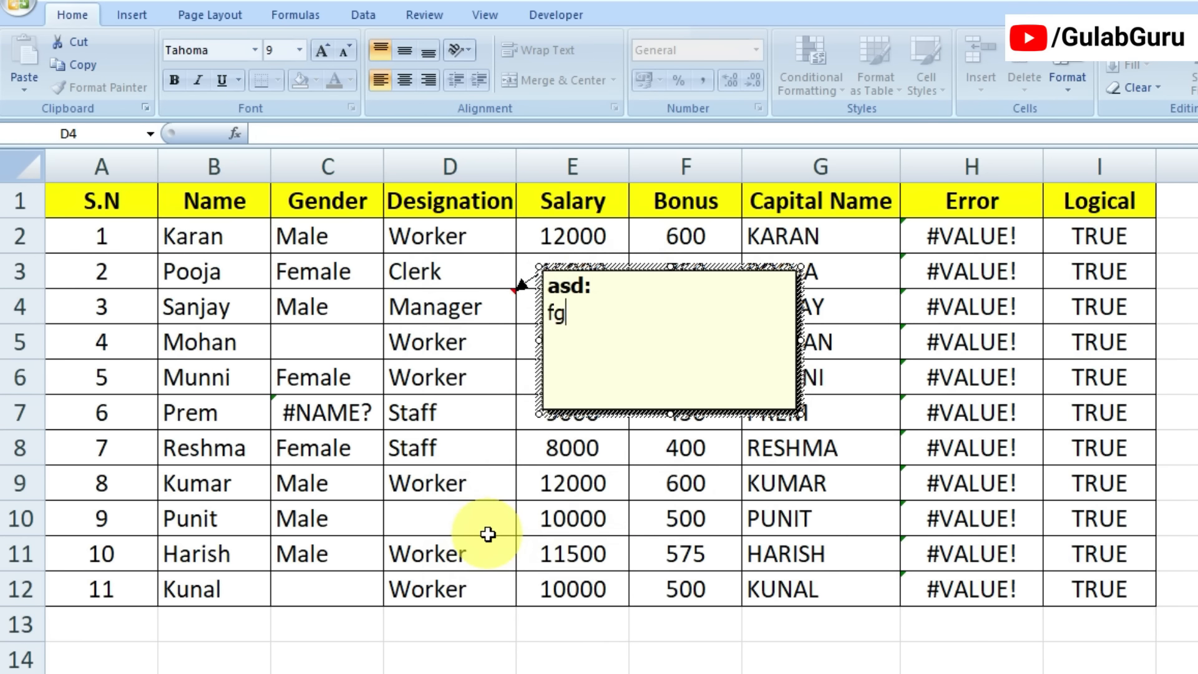
pyautogui.click(548, 490)
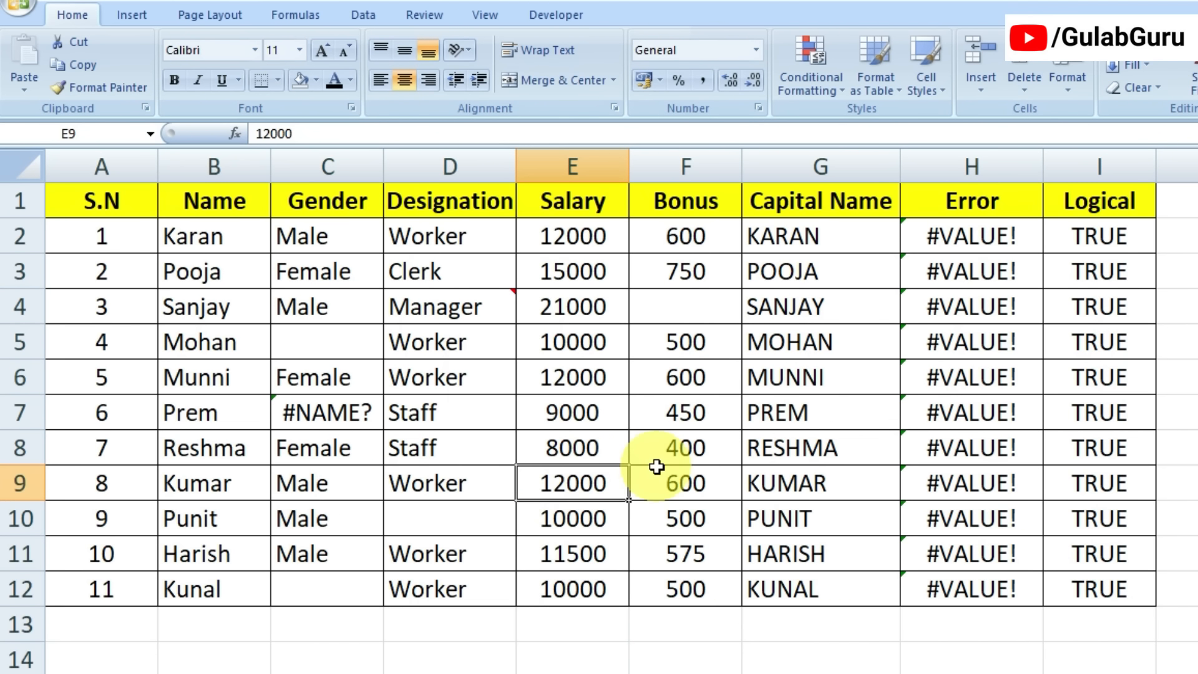
# - Select only the number constants with Go To Special, and check the contents of Salary cell E2 and Bonus cell F3
pyautogui.moveTo(475, 315)
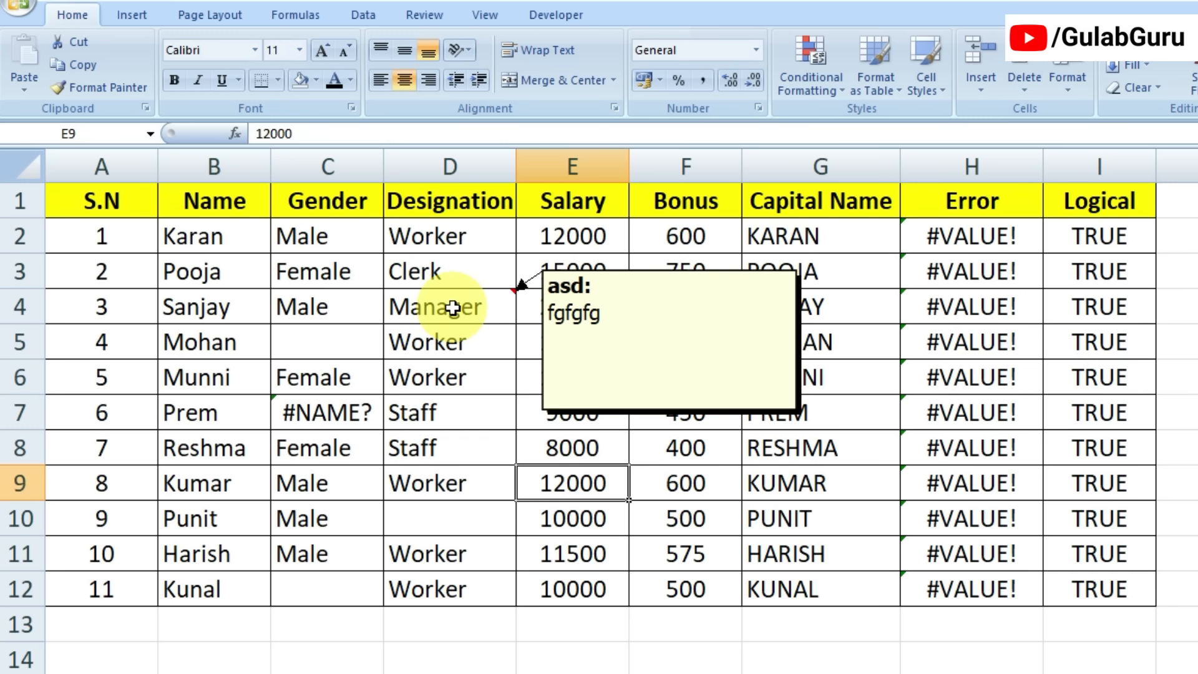
pyautogui.click(564, 456)
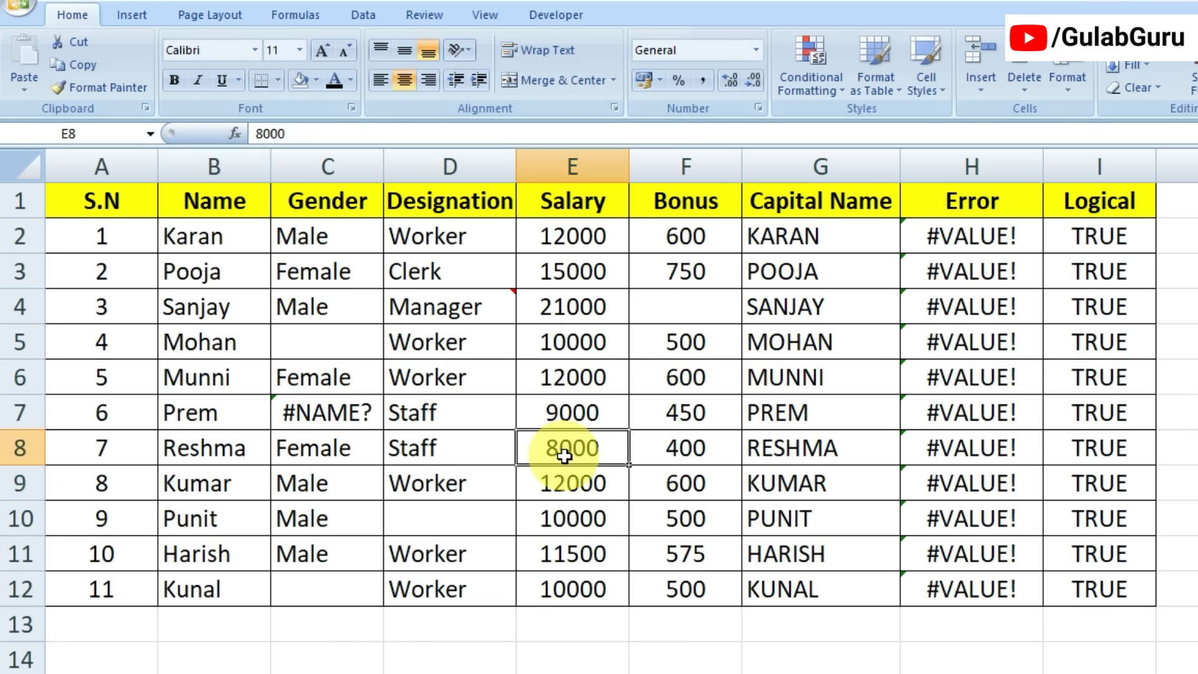
pyautogui.hotkey('ctrl', 'g')
pyautogui.hotkey('alt', 's')
pyautogui.click(513, 221)
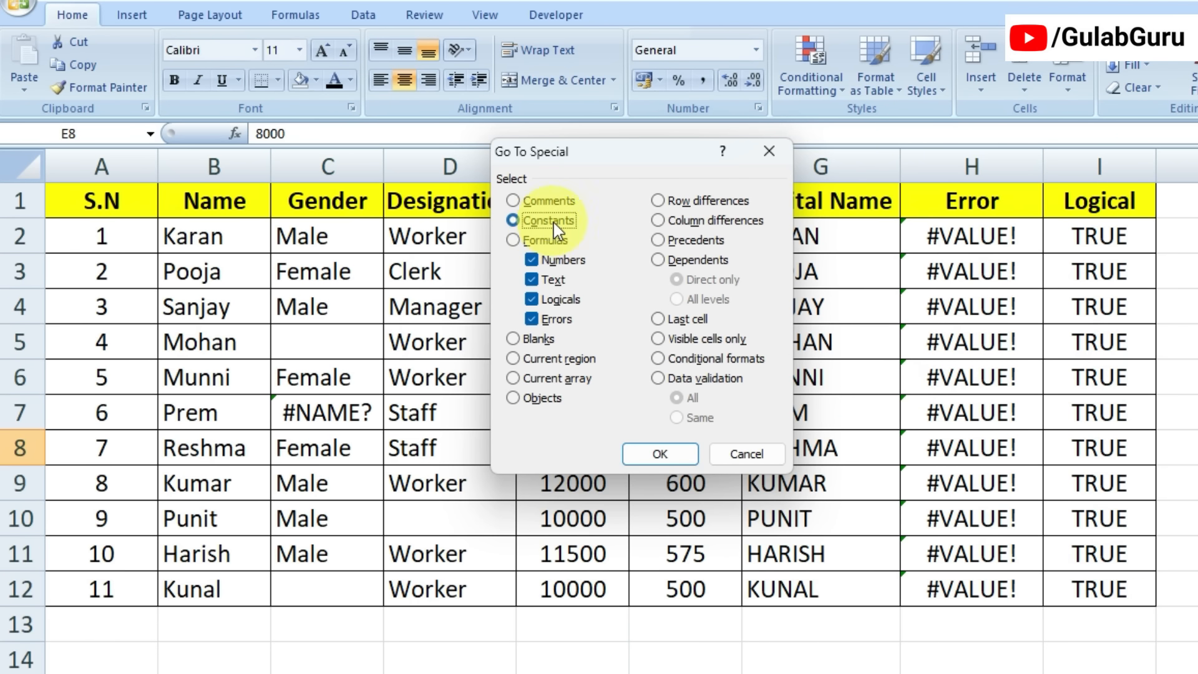
pyautogui.click(536, 279)
pyautogui.click(534, 299)
pyautogui.click(532, 317)
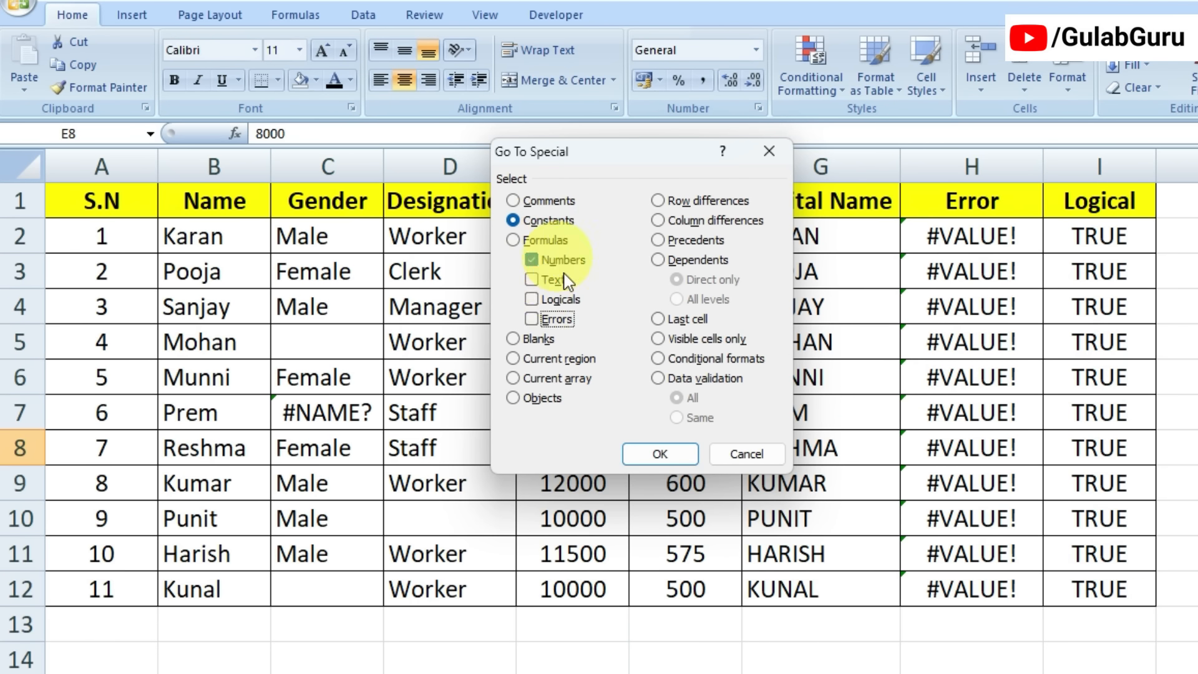
pyautogui.click(660, 454)
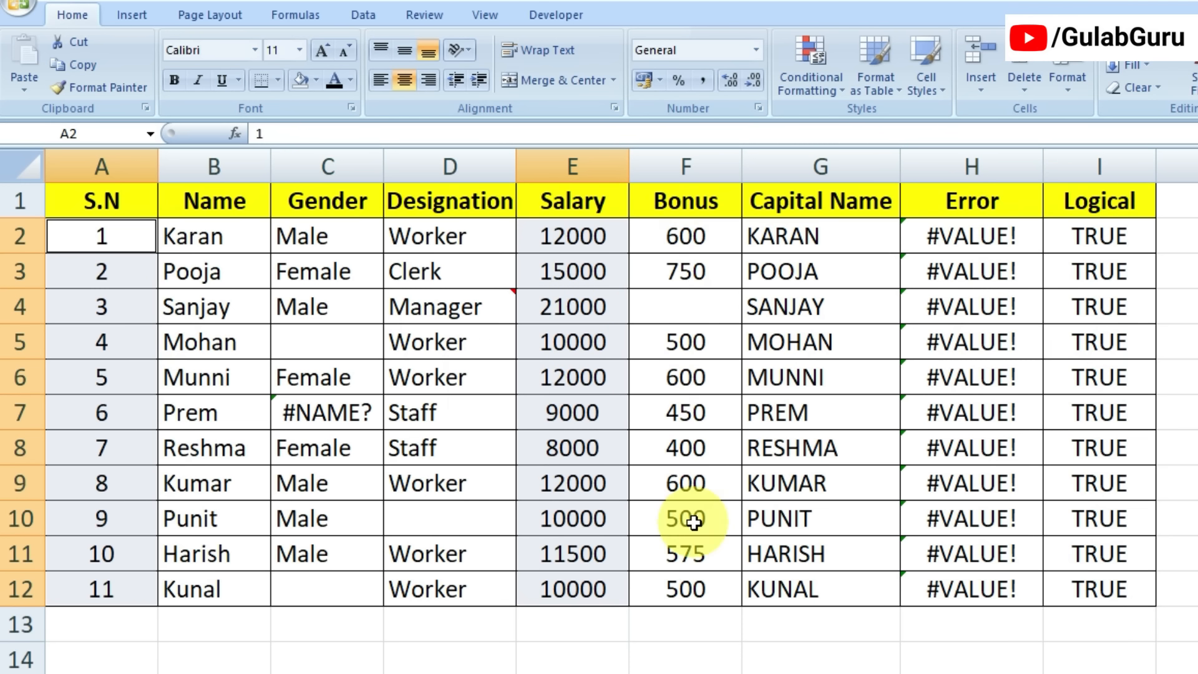
pyautogui.click(561, 240)
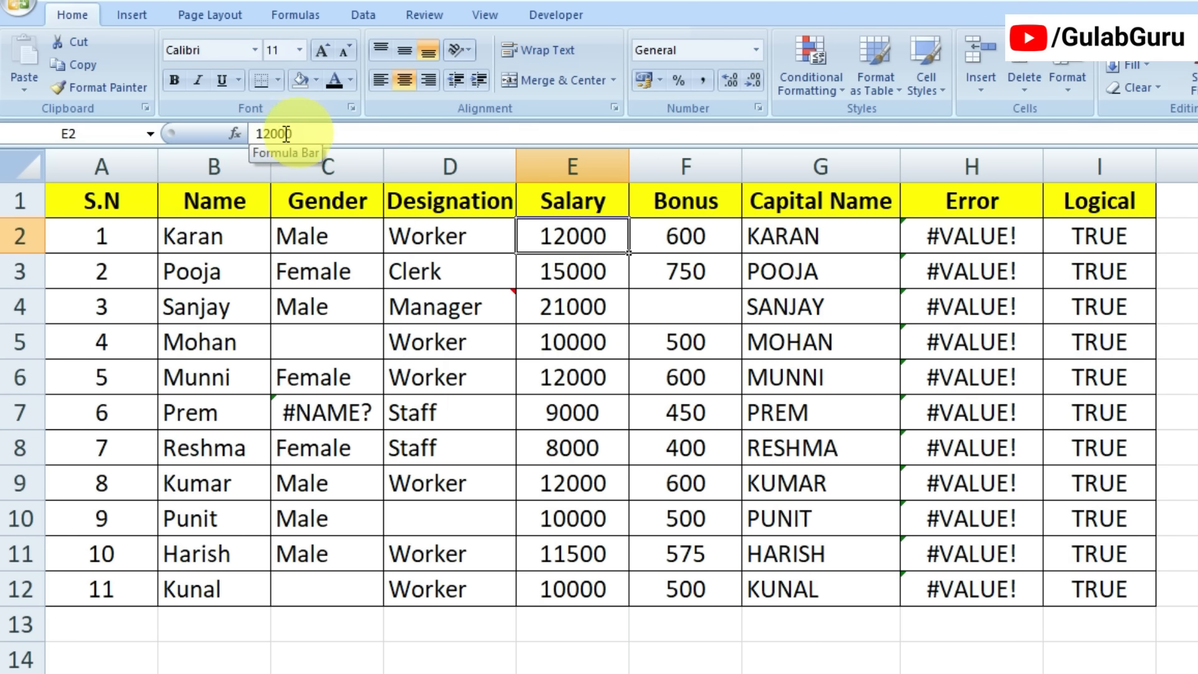
pyautogui.click(689, 268)
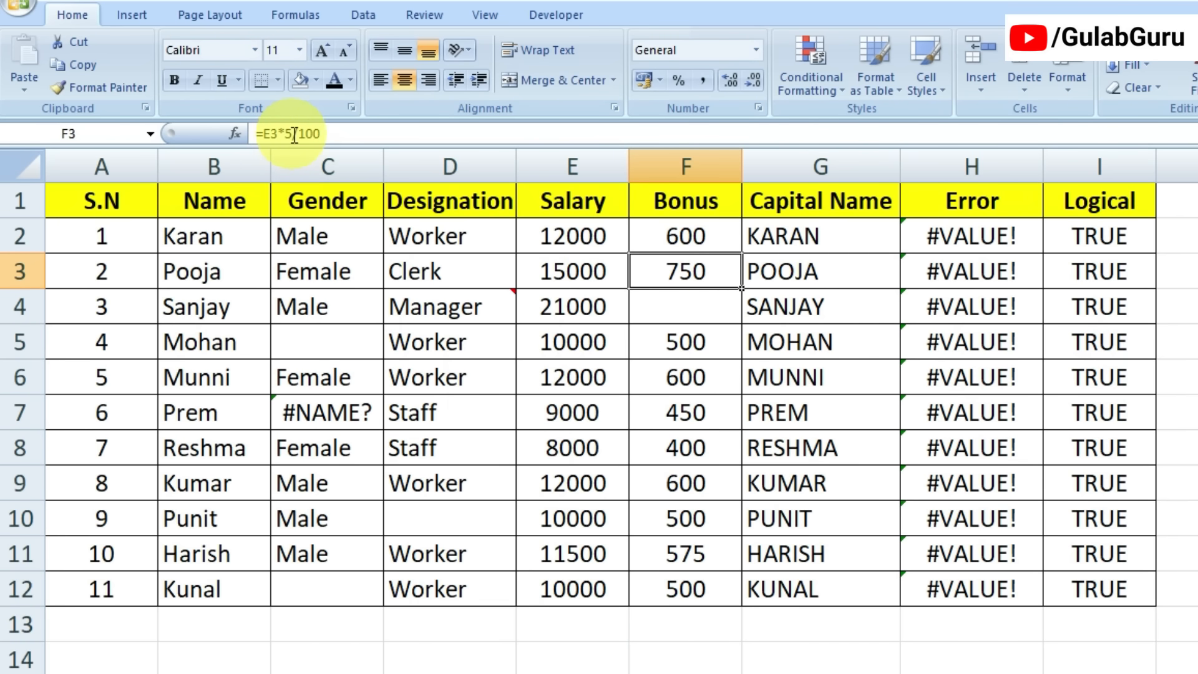
# - Select only the text constants with Go To Special, and check the contents of Gender cell C3 and Capital Name cell G4
pyautogui.click(581, 269)
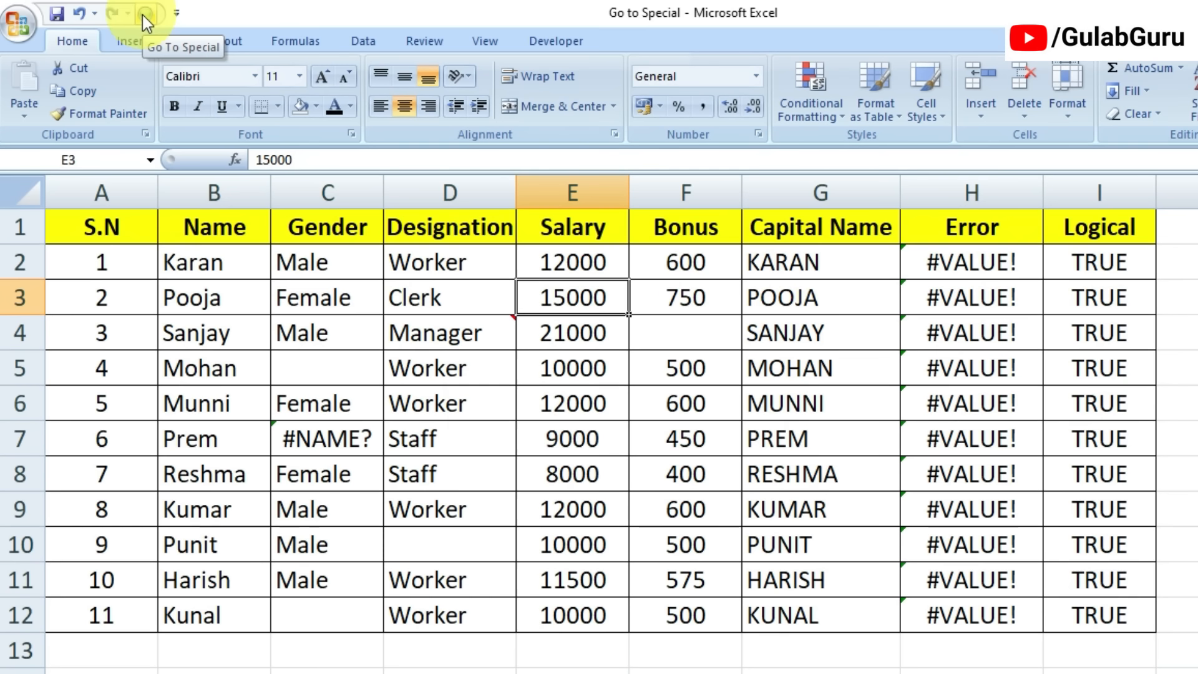
pyautogui.click(142, 14)
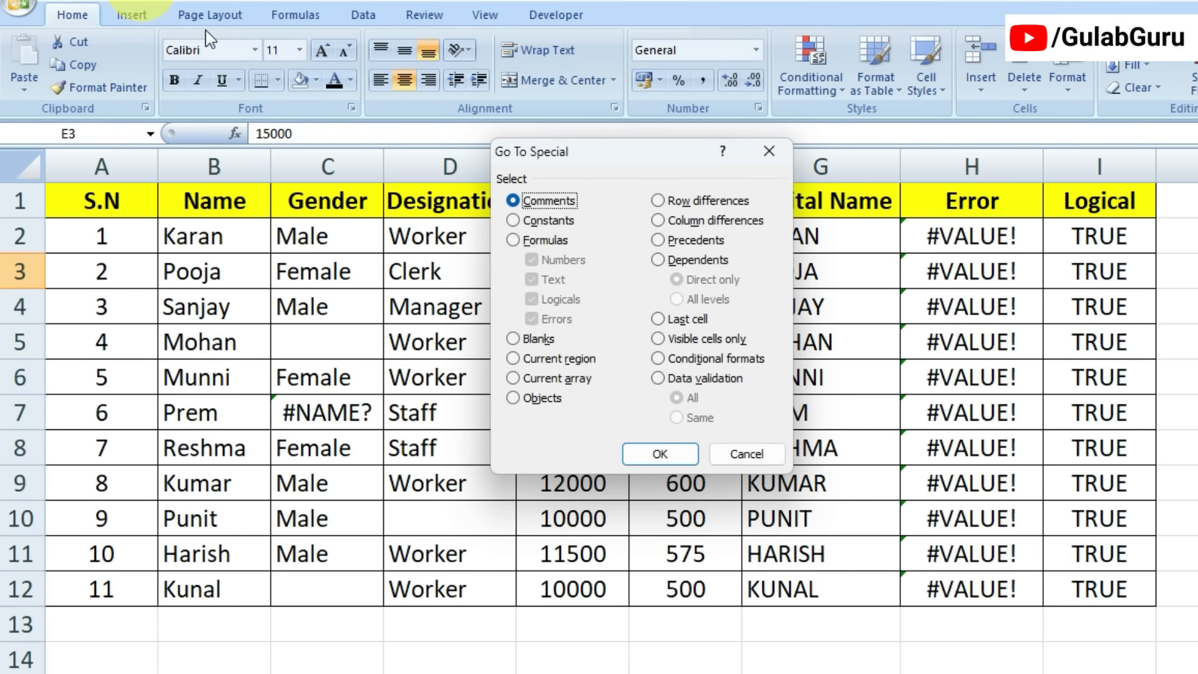
pyautogui.click(513, 221)
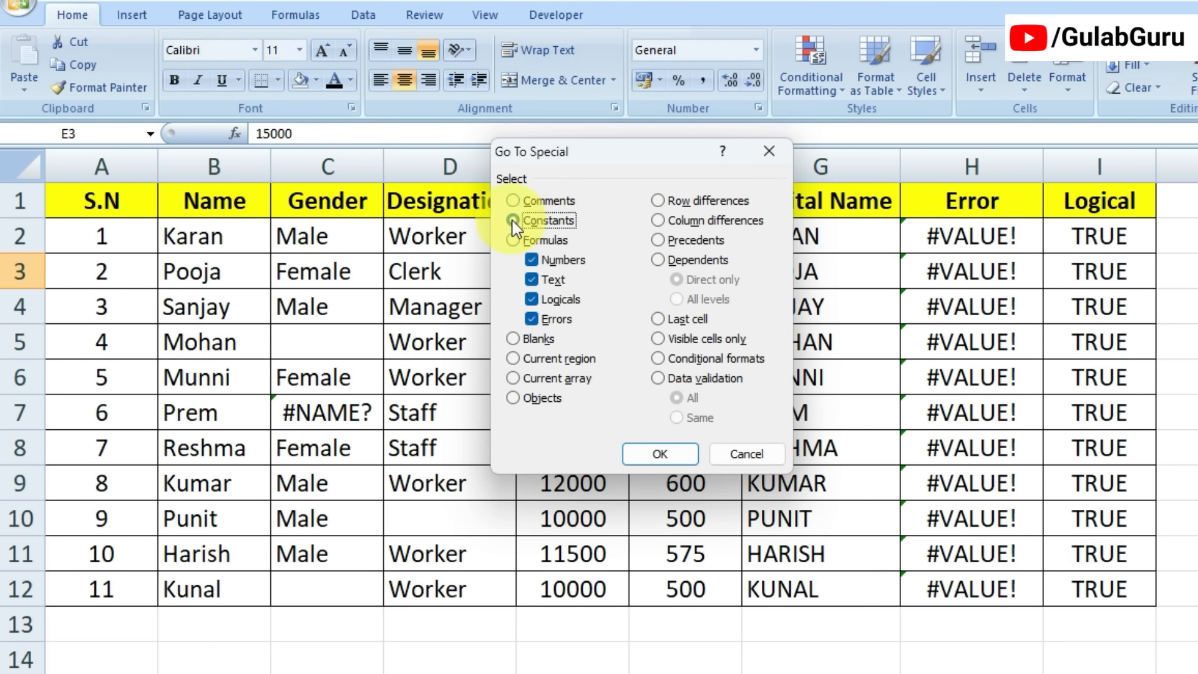
pyautogui.click(532, 260)
pyautogui.click(531, 299)
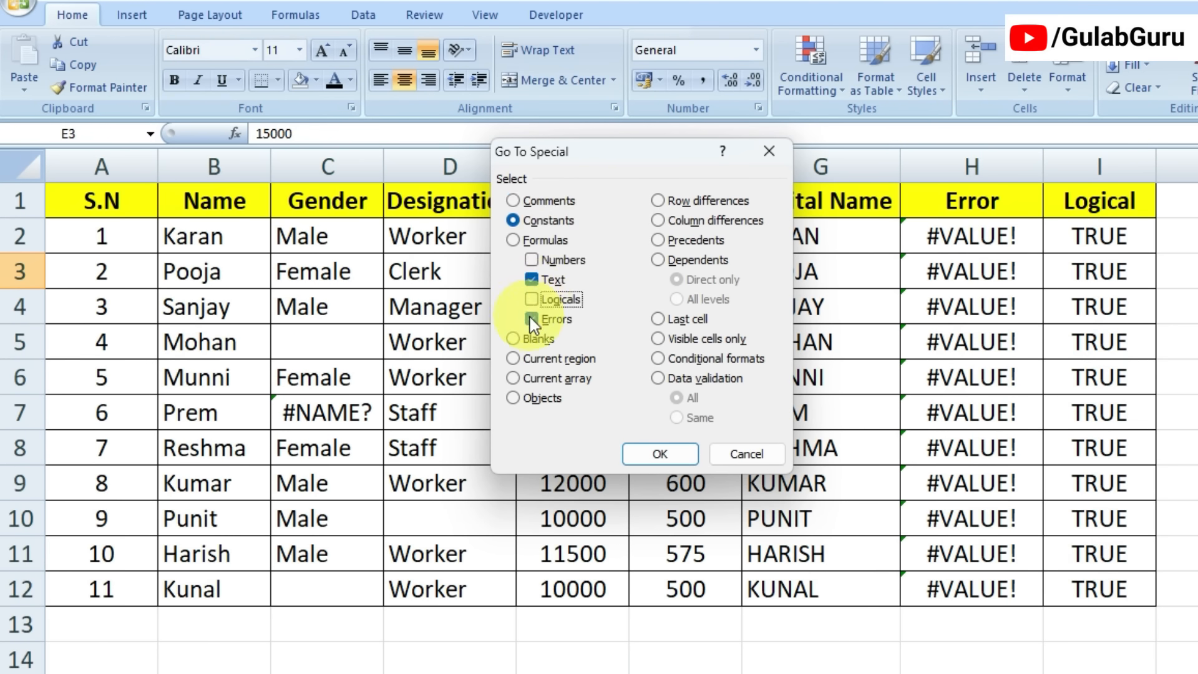
pyautogui.click(532, 320)
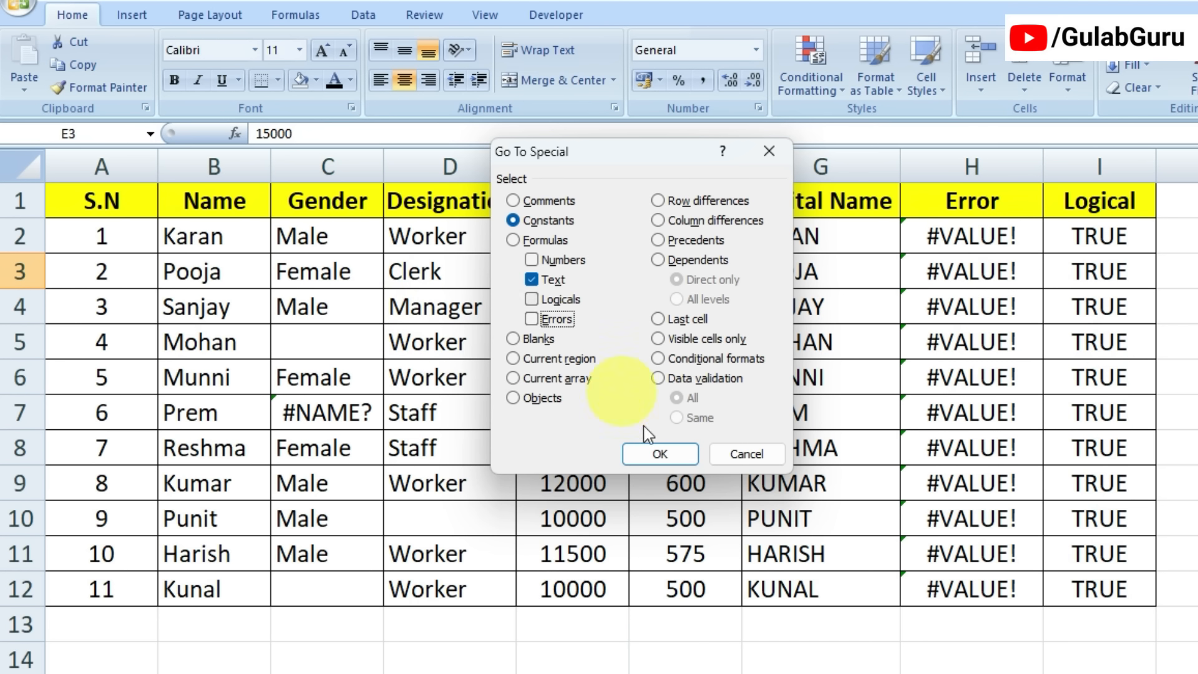
pyautogui.click(658, 453)
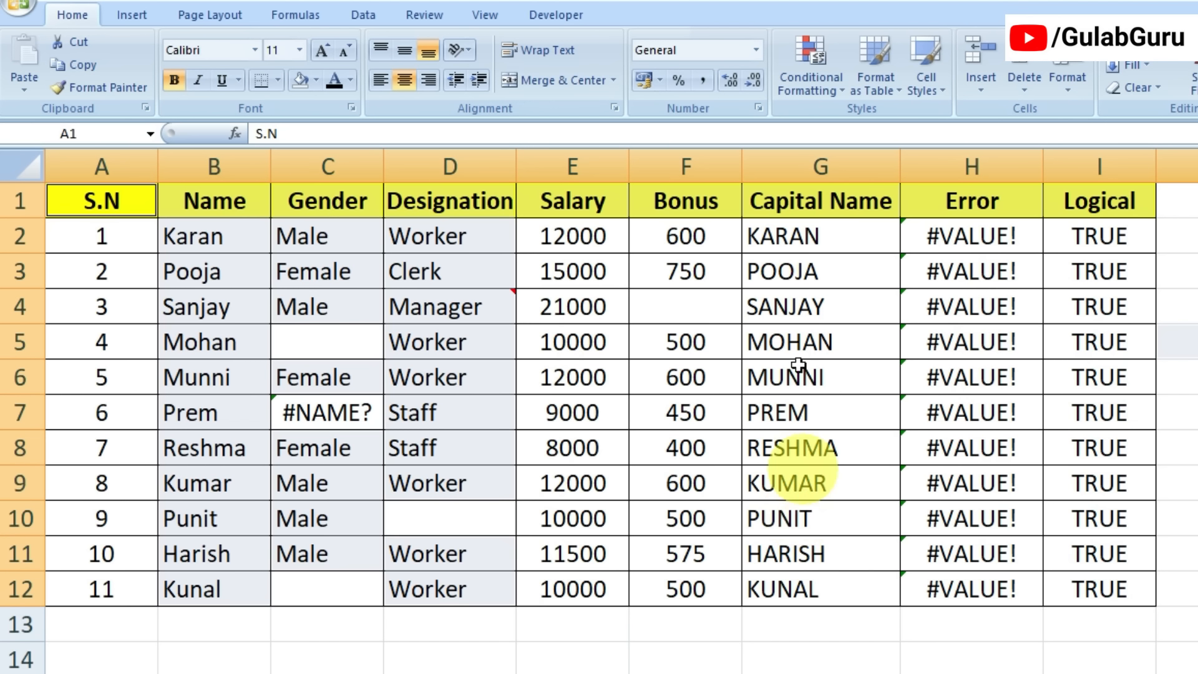
pyautogui.click(326, 270)
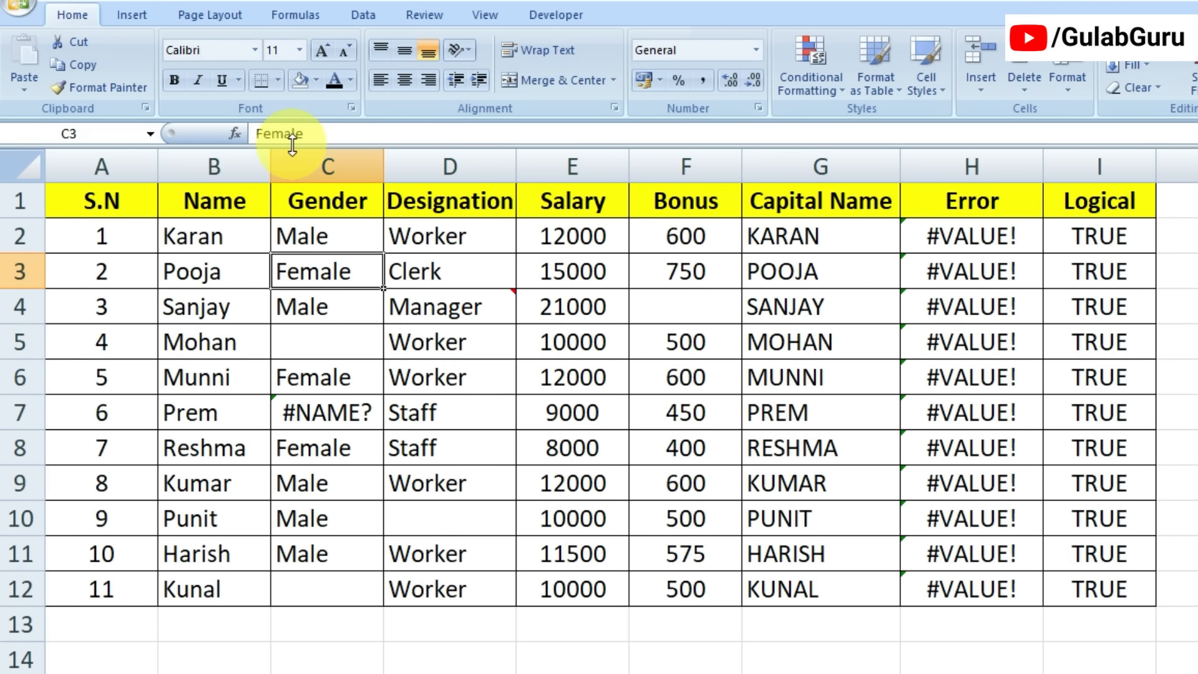
pyautogui.click(794, 309)
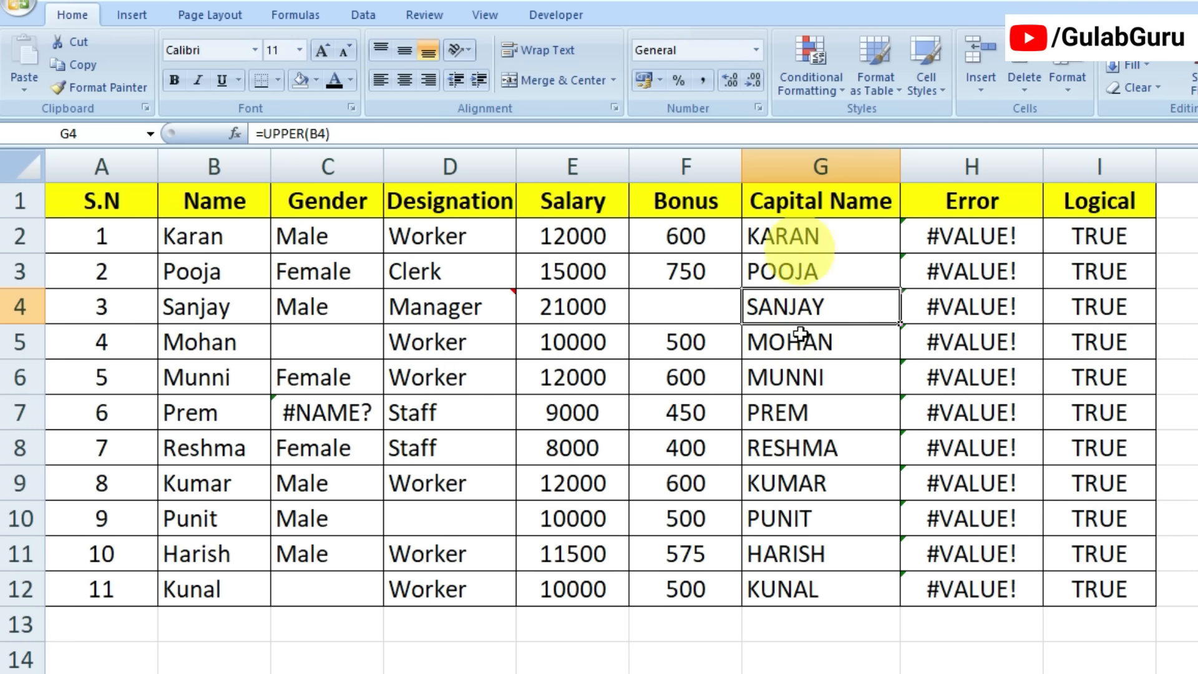
# - Select only the cells whose formulas return numbers with Go To Special
pyautogui.click(152, 1)
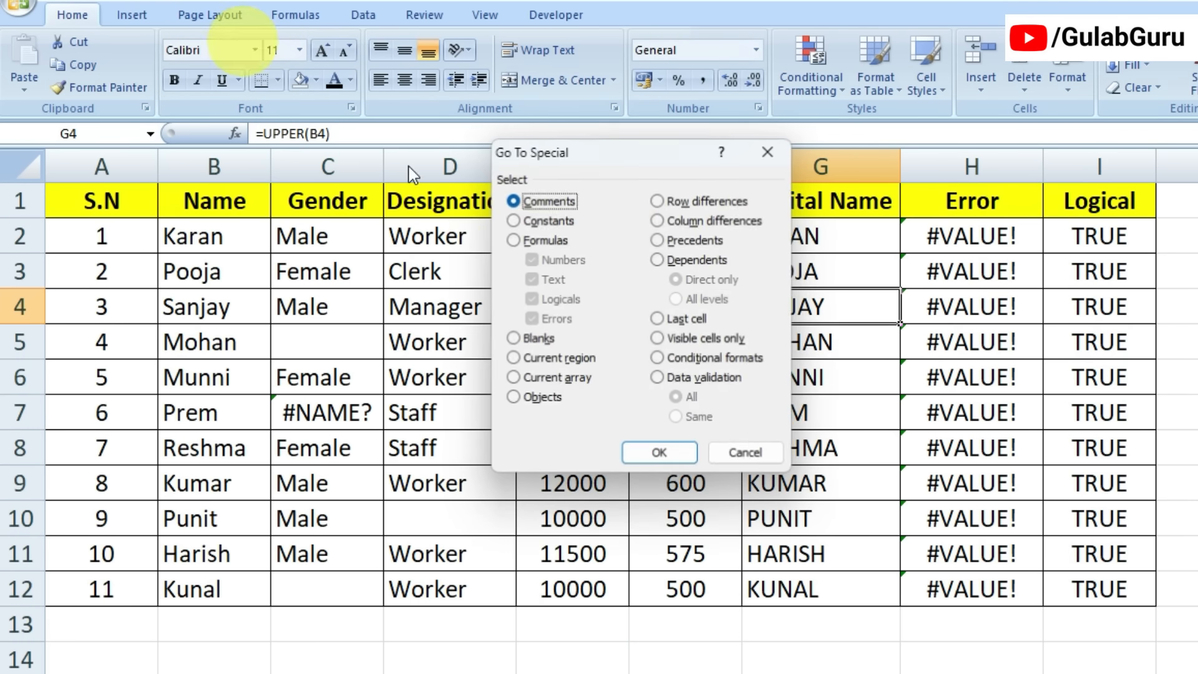
pyautogui.click(514, 221)
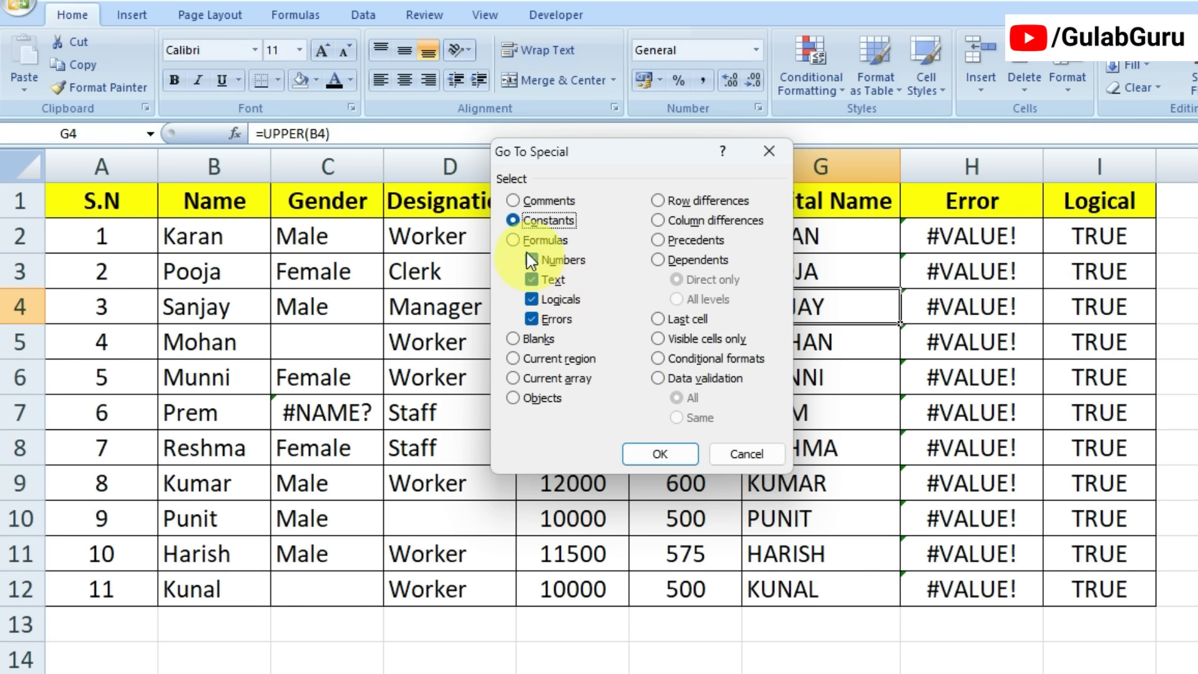
pyautogui.click(514, 241)
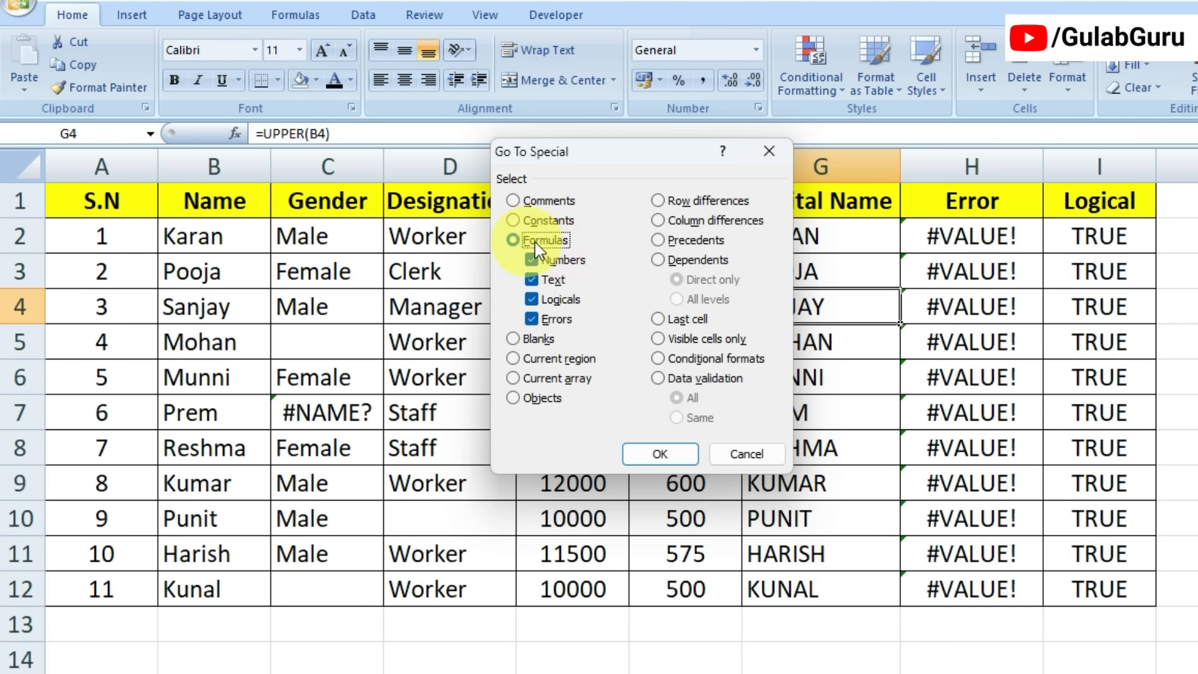
pyautogui.moveTo(657, 153); pyautogui.dragTo(626, 244)
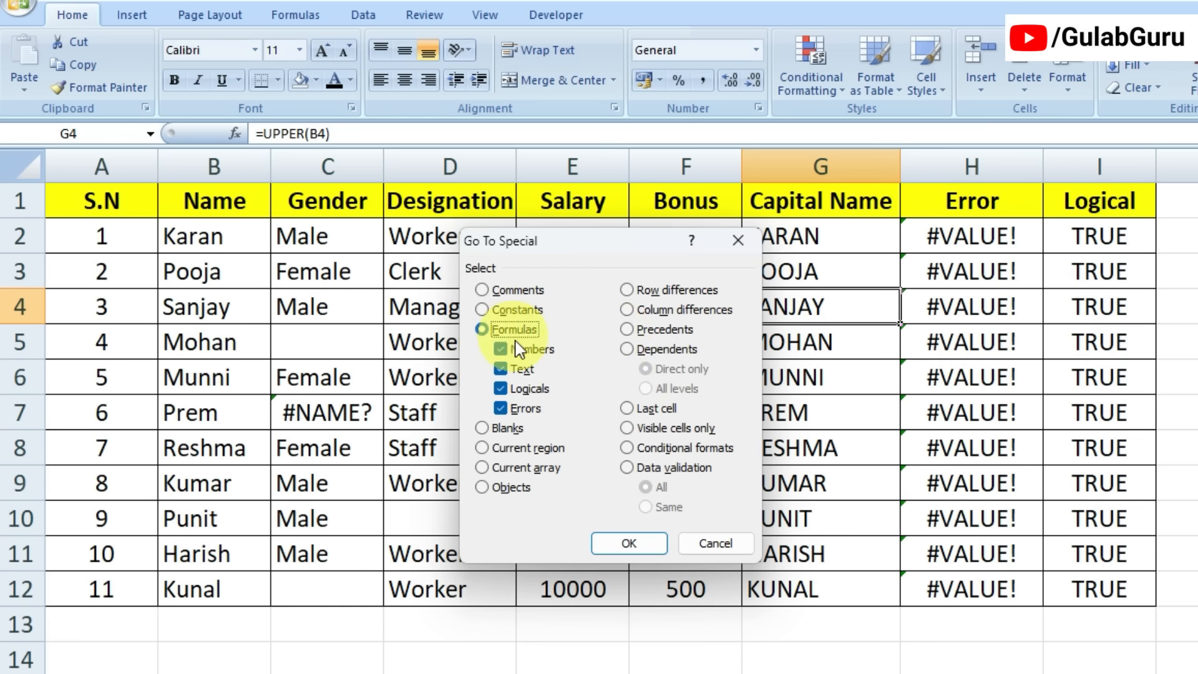
pyautogui.click(503, 370)
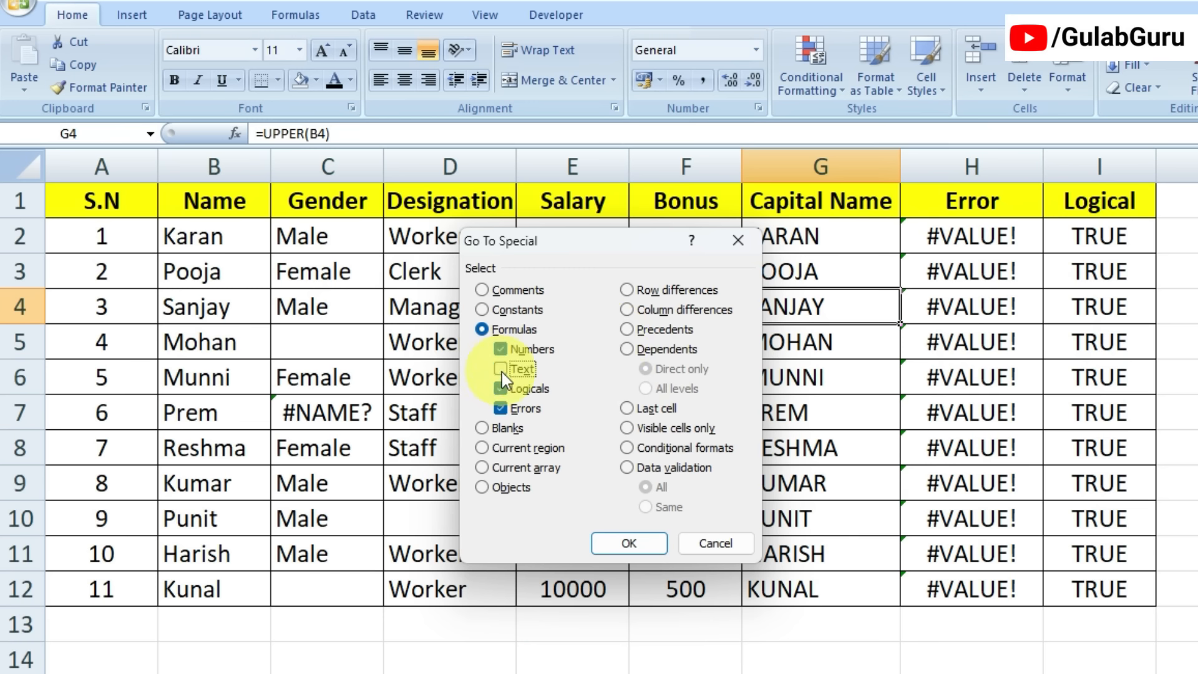
pyautogui.click(502, 409)
pyautogui.moveTo(621, 249)
pyautogui.mouseDown()
pyautogui.moveTo(584, 279)
pyautogui.moveTo(635, 231)
pyautogui.moveTo(718, 256)
pyautogui.moveTo(614, 231)
pyautogui.mouseUp()
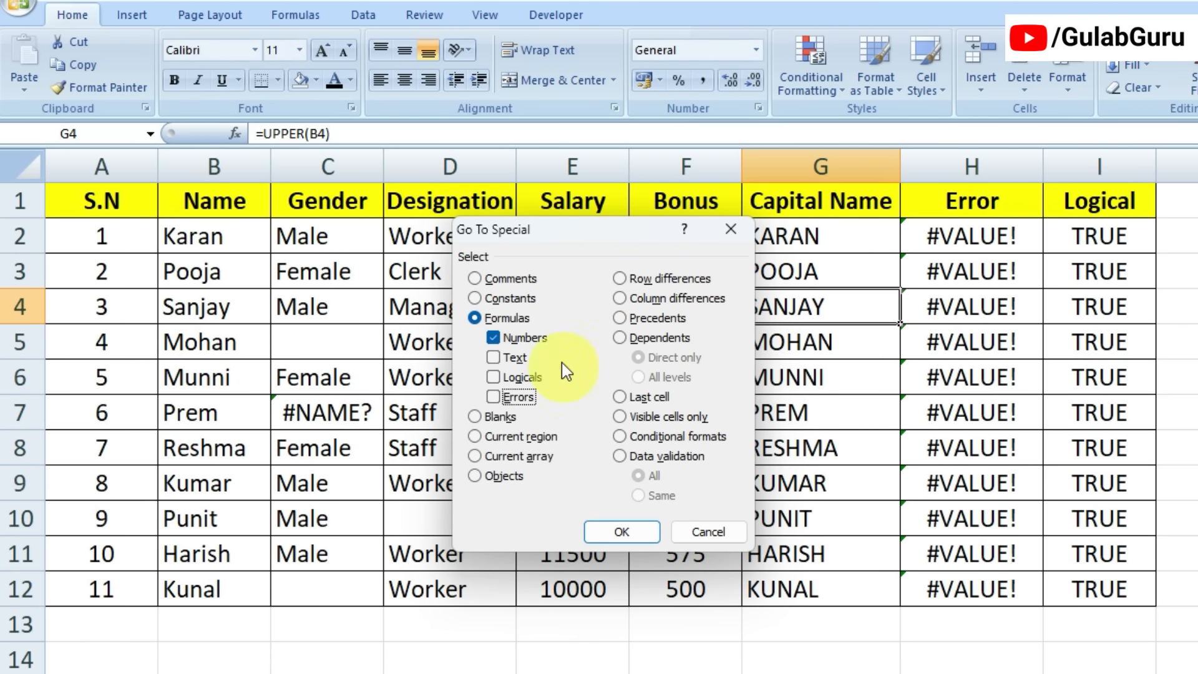
pyautogui.click(617, 531)
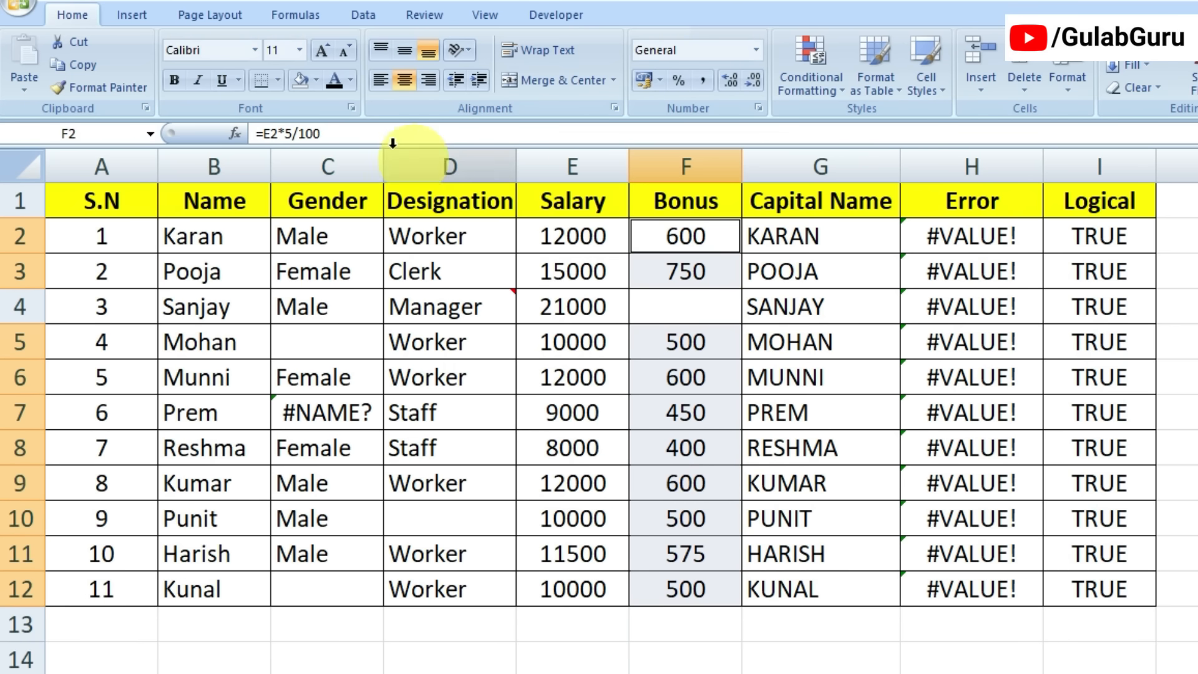
# - Fill the selected Bonus cells with red, and reset them to no fill
pyautogui.click(317, 80)
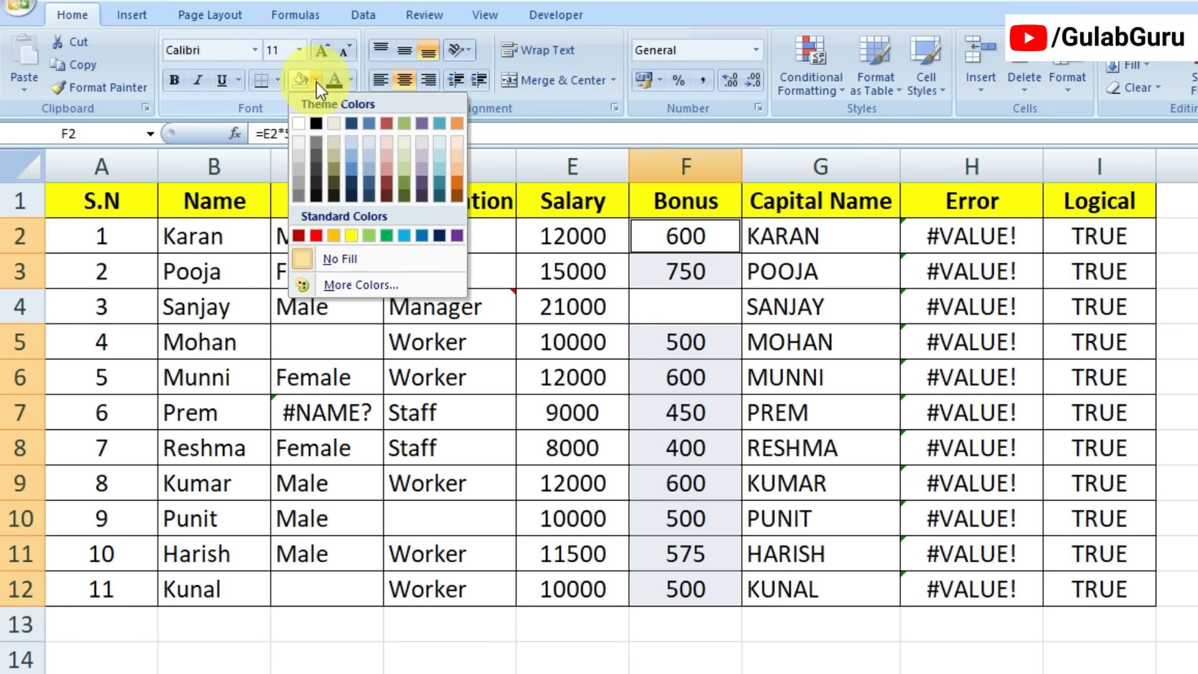
pyautogui.click(317, 236)
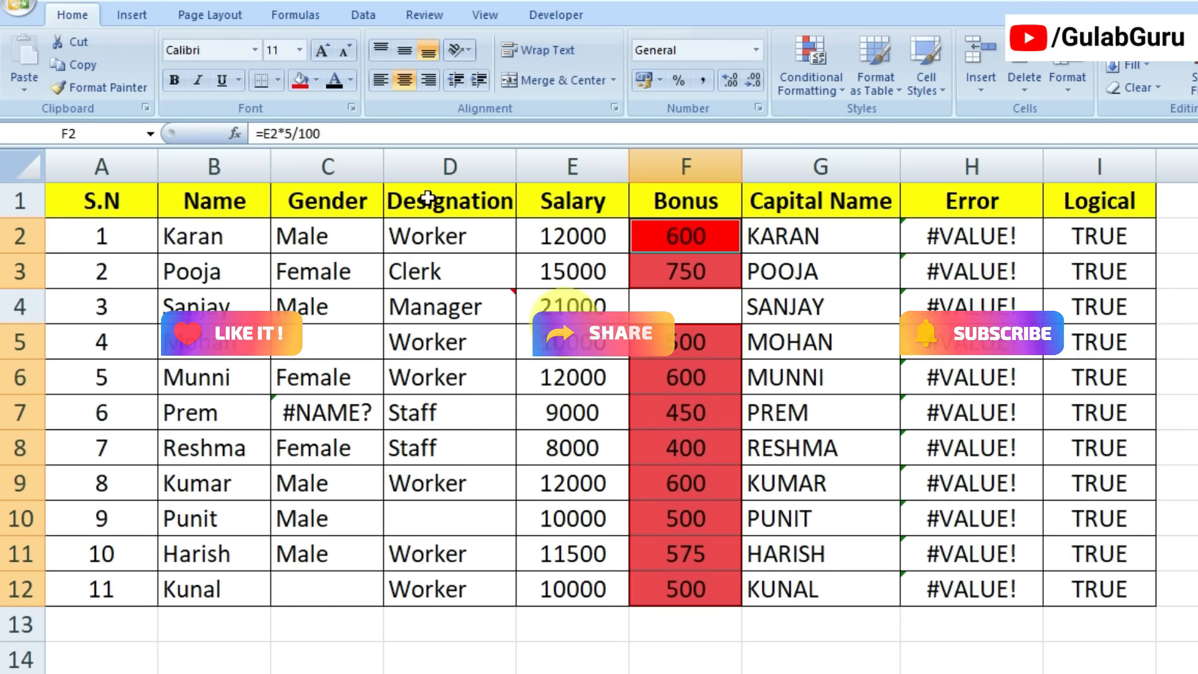
pyautogui.click(317, 80)
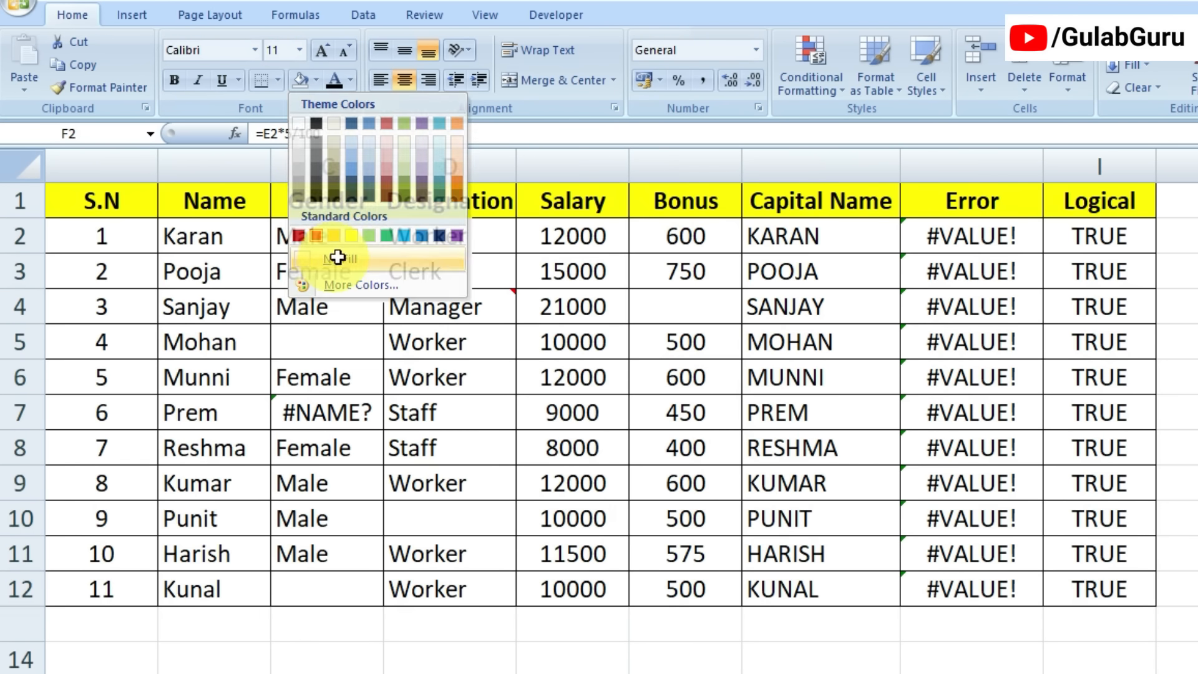
pyautogui.click(337, 257)
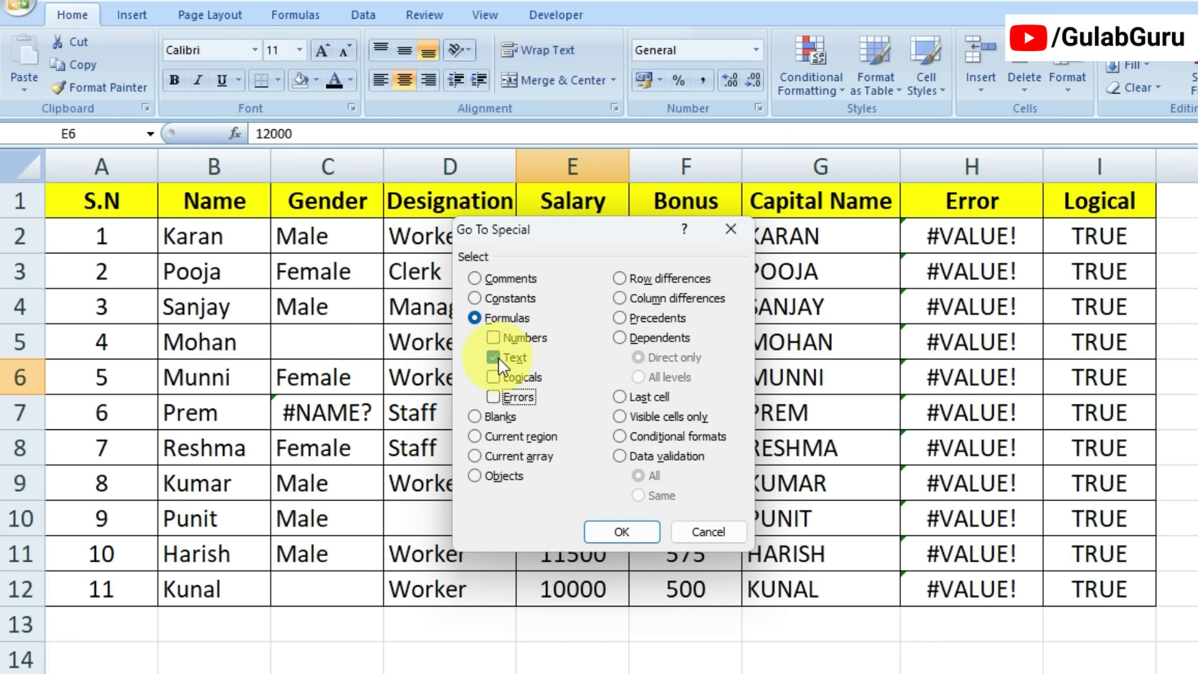
# - Select the formula cells returning text, followed by only those returning logical values, and check the formula in I3
pyautogui.click(615, 534)
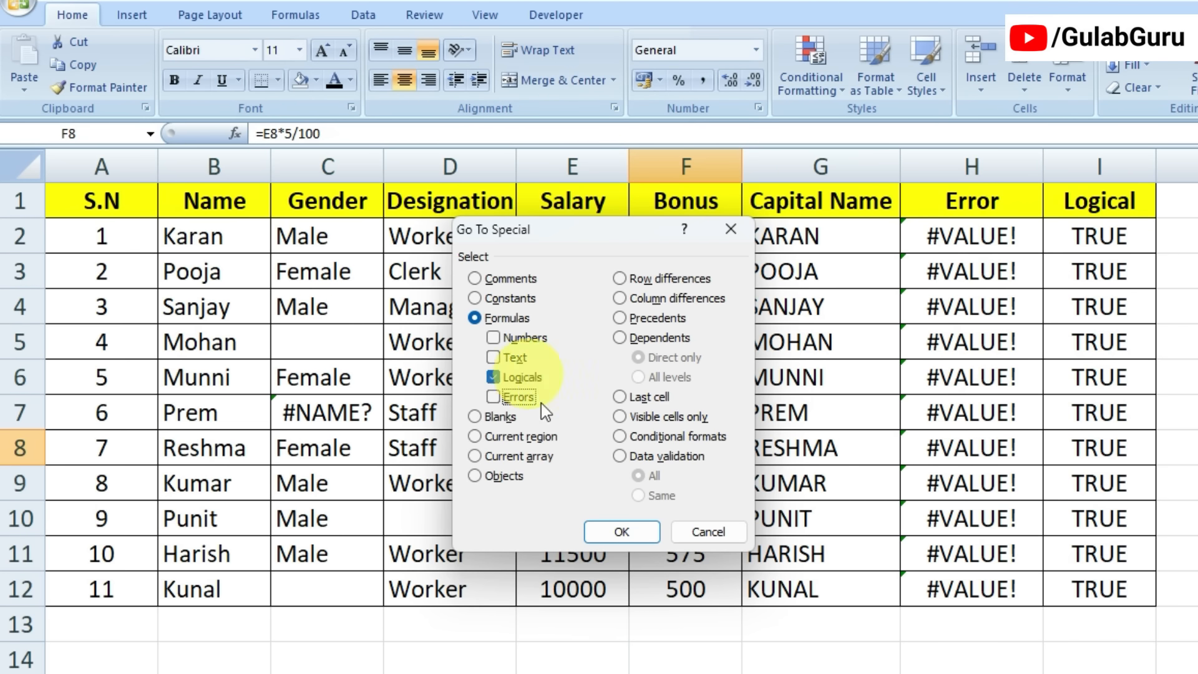
pyautogui.click(621, 529)
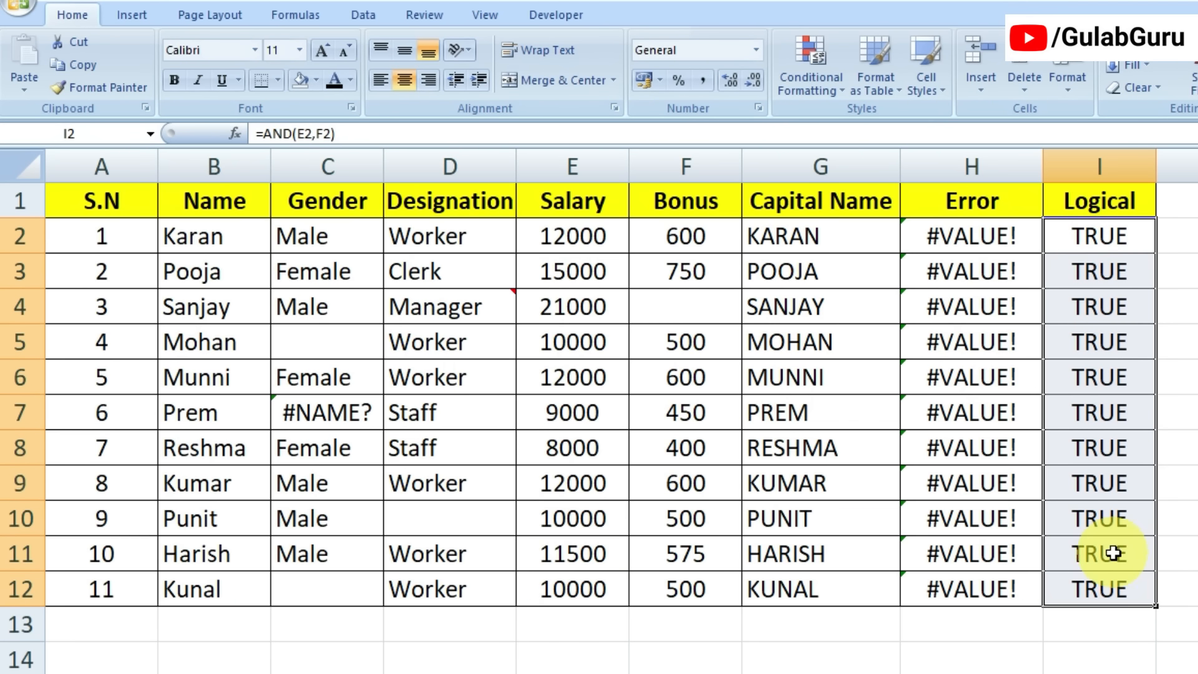
pyautogui.click(1104, 270)
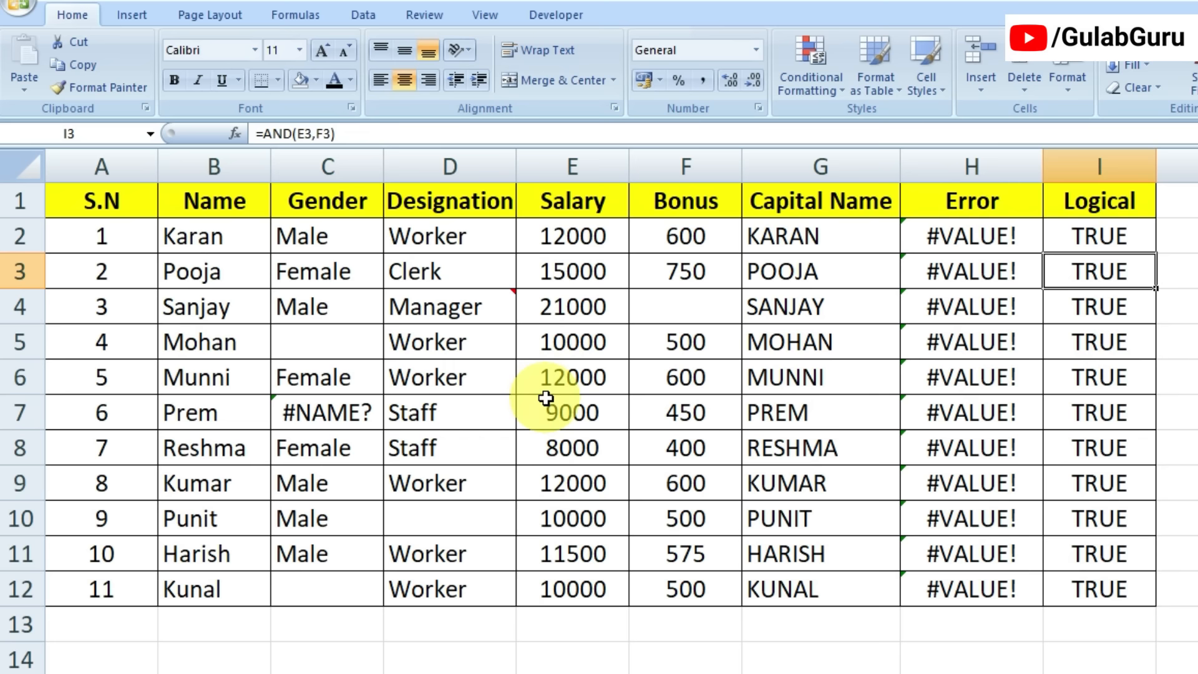
# - Select only the cells whose formulas return errors with Go To Special
pyautogui.click(569, 413)
pyautogui.click(166, 5)
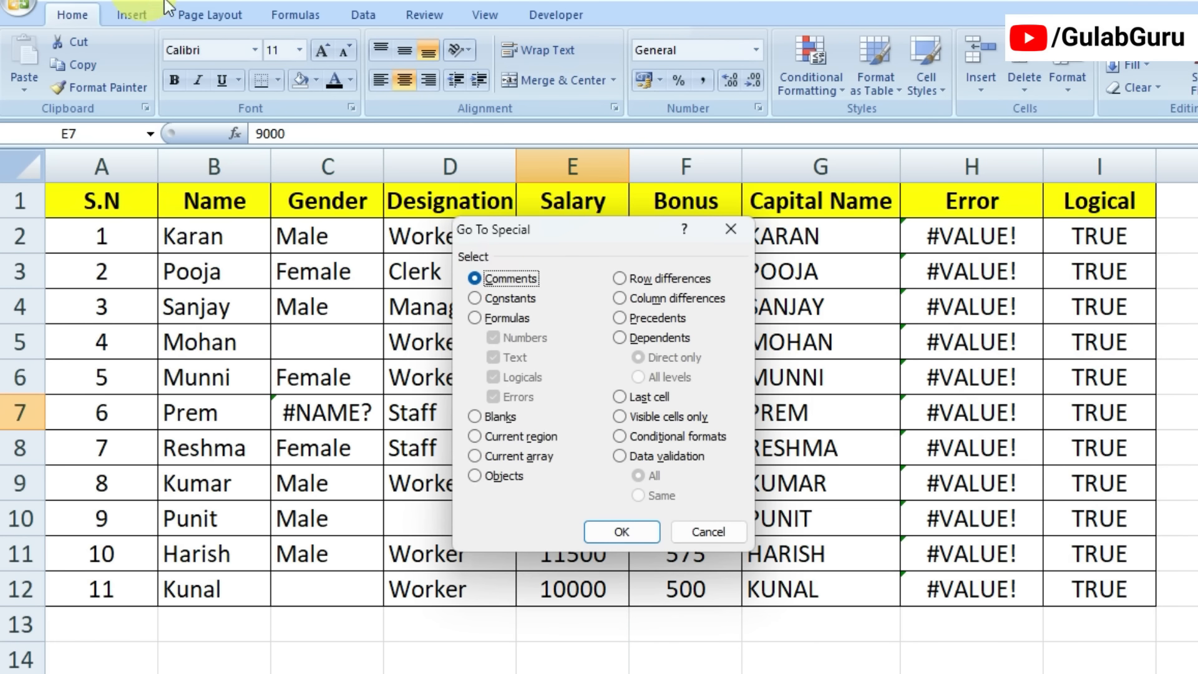
pyautogui.click(472, 318)
pyautogui.click(494, 378)
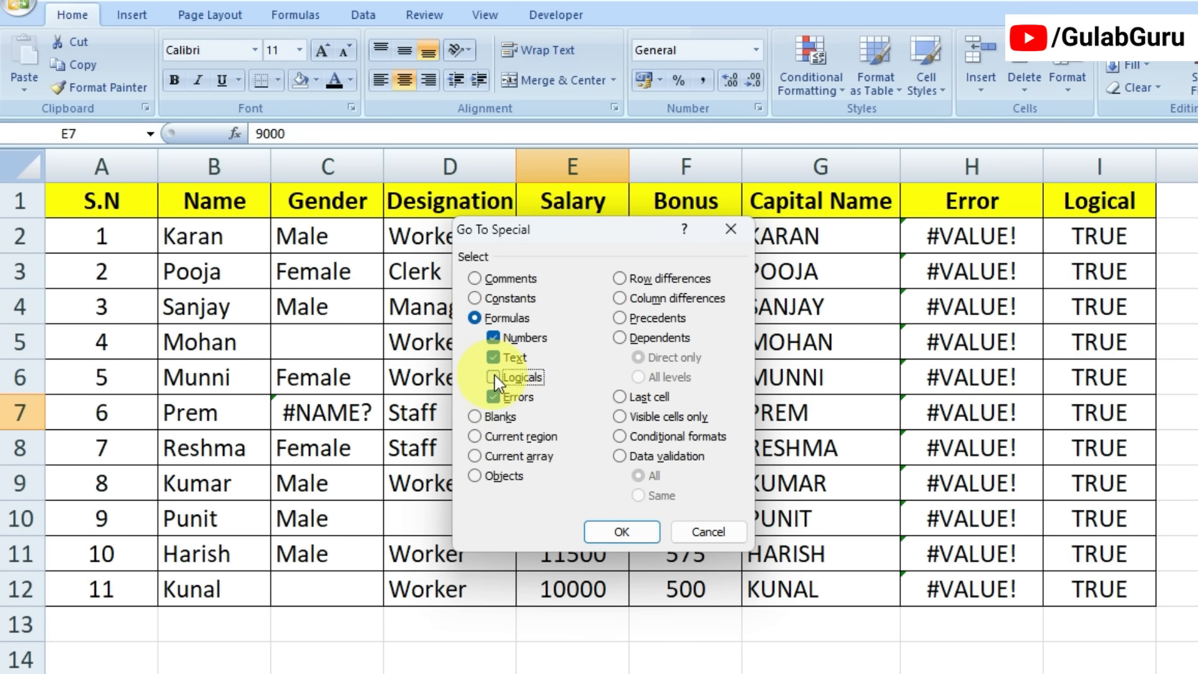
pyautogui.click(494, 357)
pyautogui.click(496, 338)
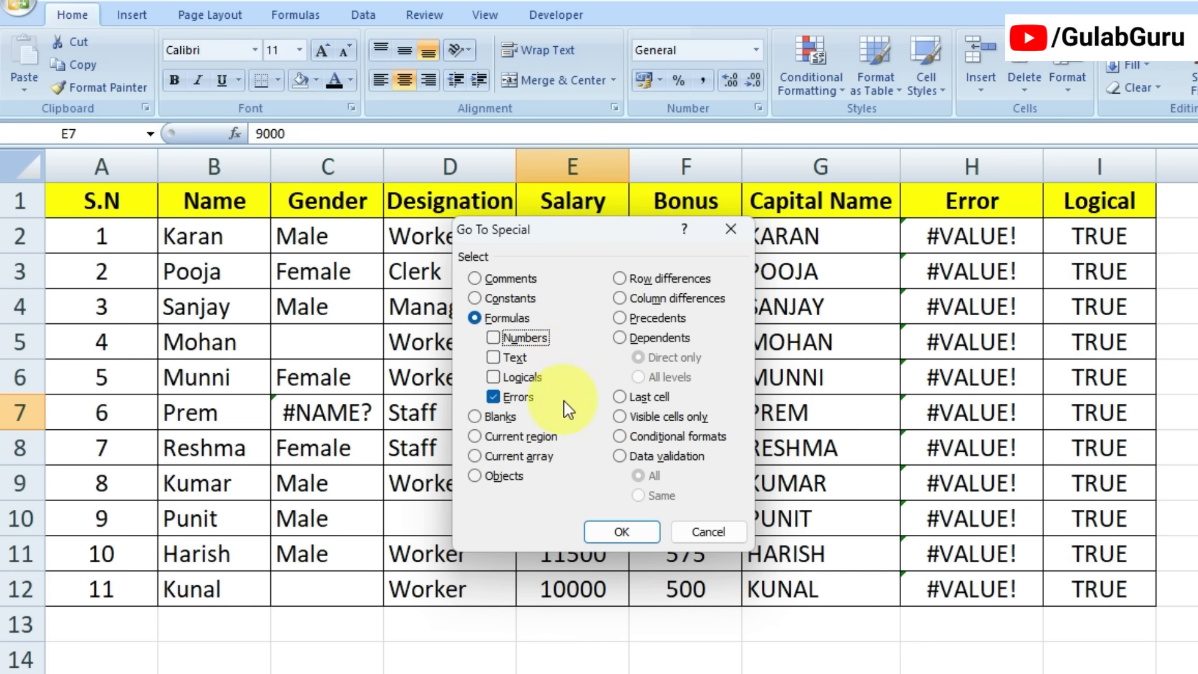
pyautogui.click(621, 531)
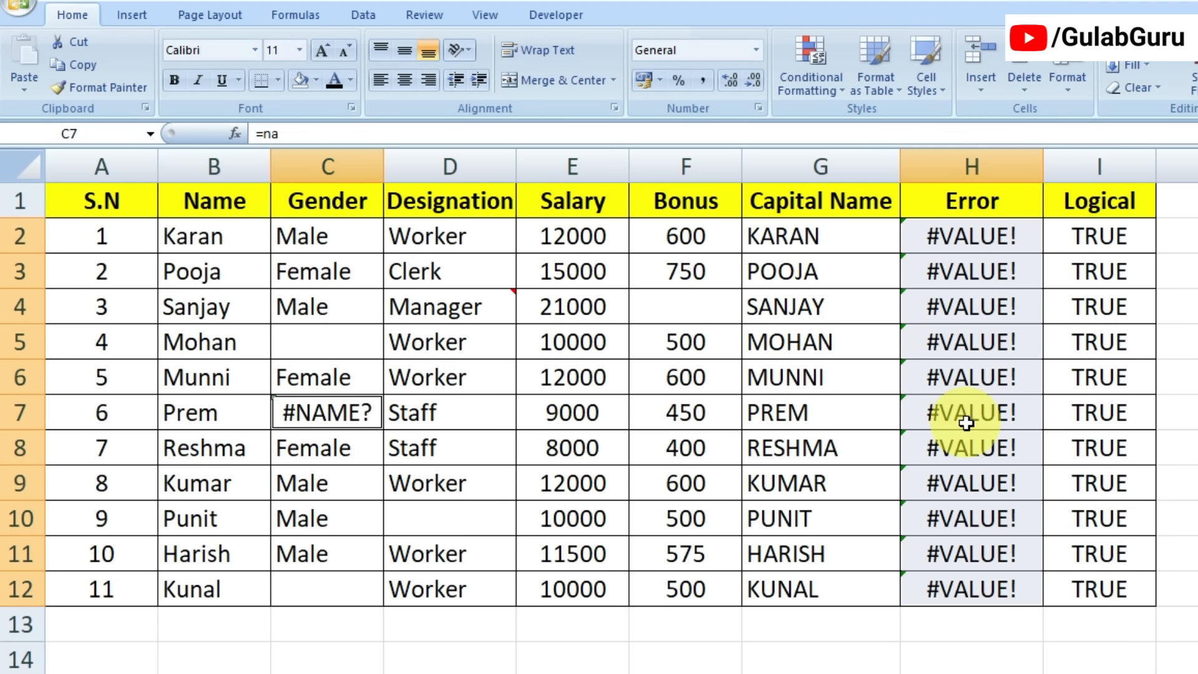
# - Clear the contents of the selected error cells, and undo the deletion
pyautogui.press('Delete')
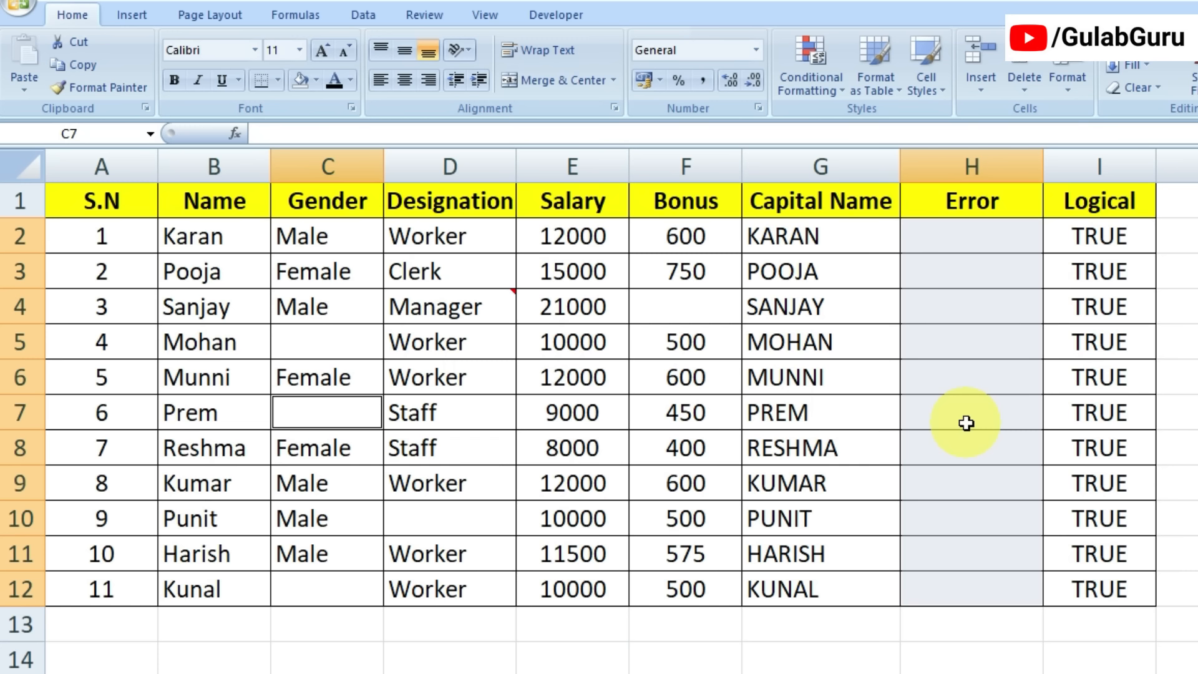
pyautogui.hotkey('ctrl', 'z')
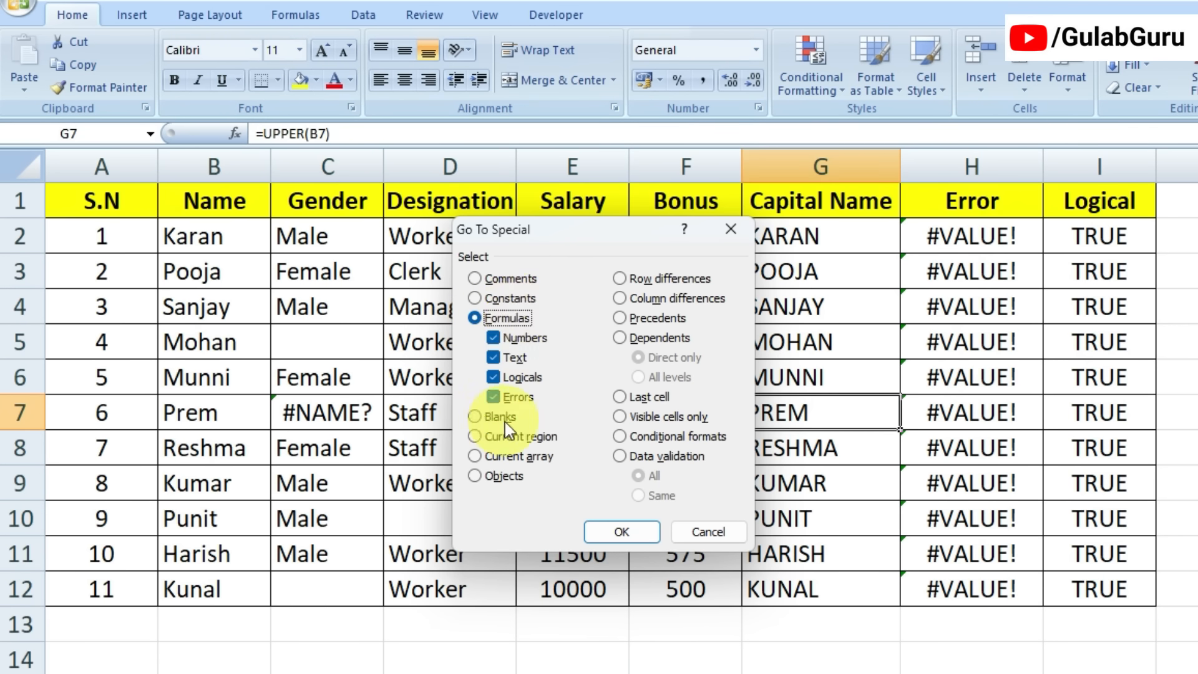
# - Select all blank cells in the employee table with Go To Special, and look at the available fill colours
pyautogui.click(504, 420)
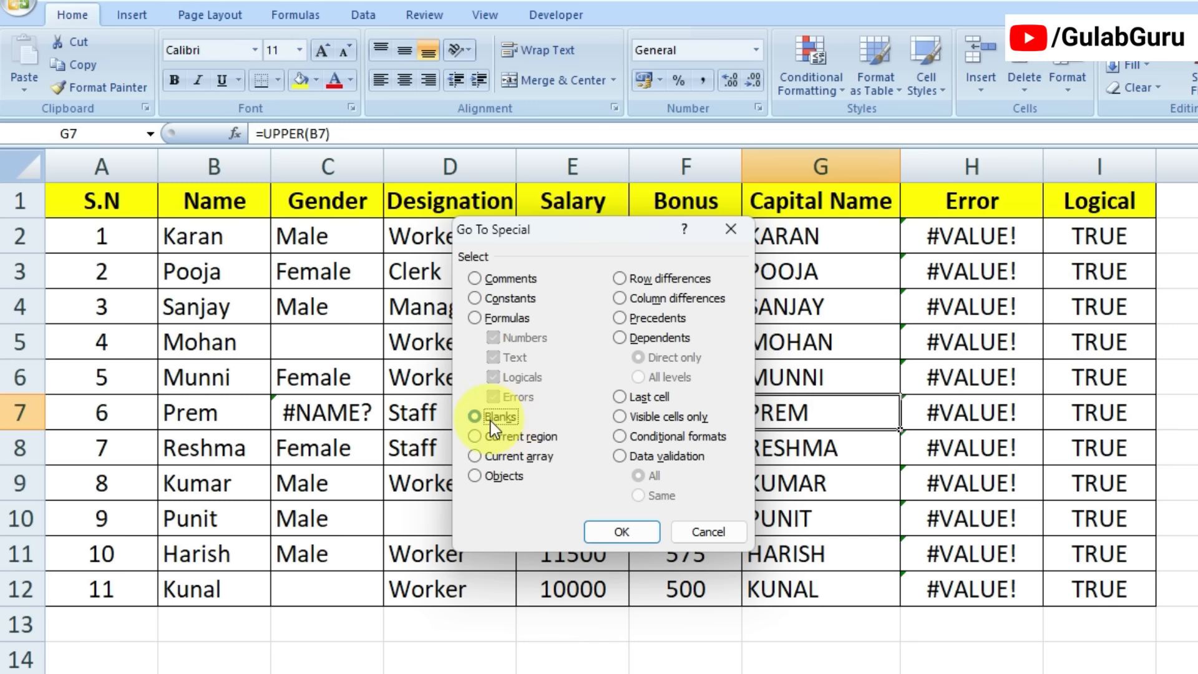
pyautogui.click(491, 420)
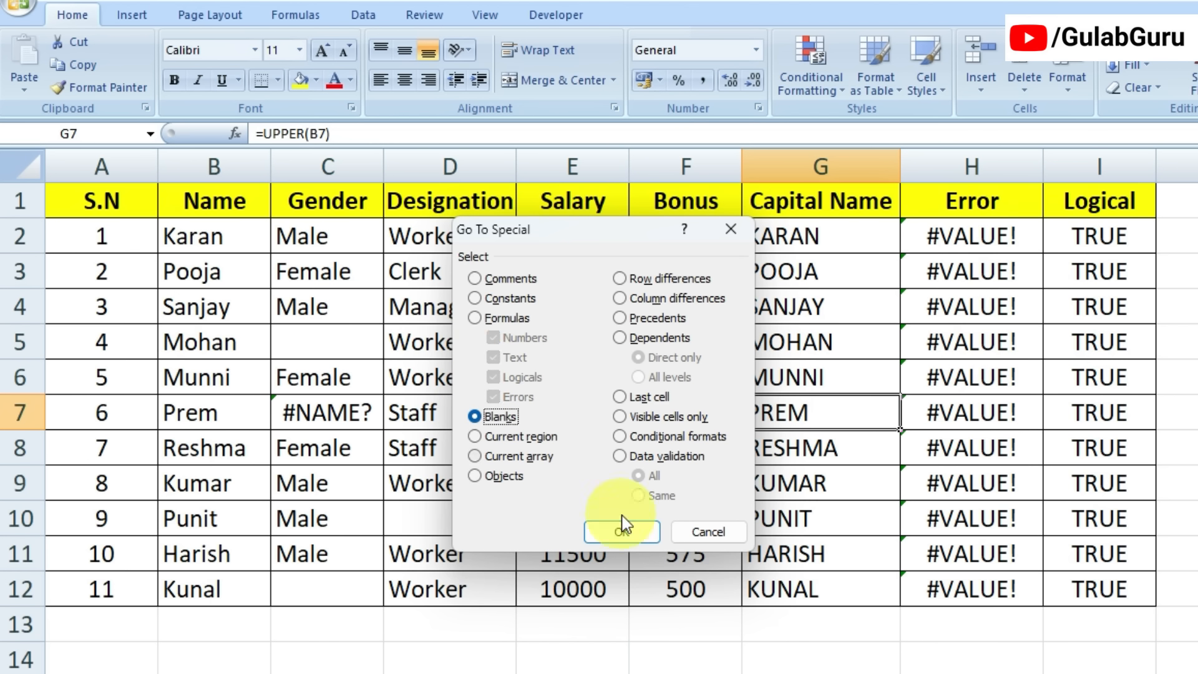
pyautogui.click(622, 533)
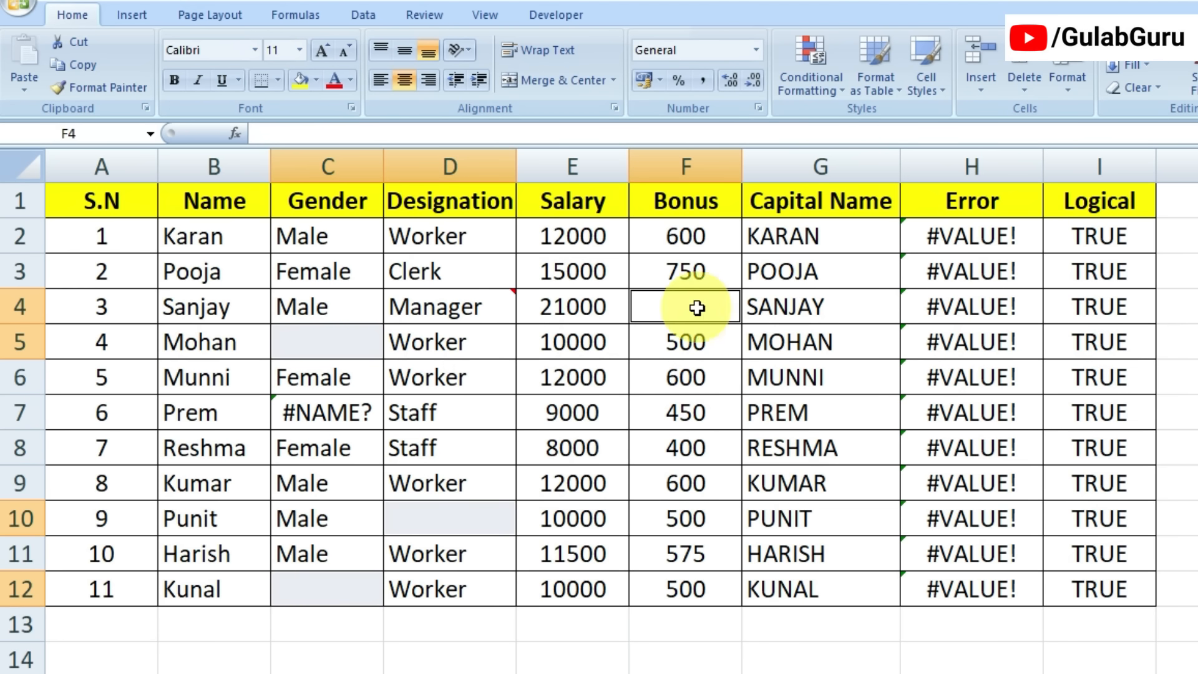
pyautogui.click(317, 81)
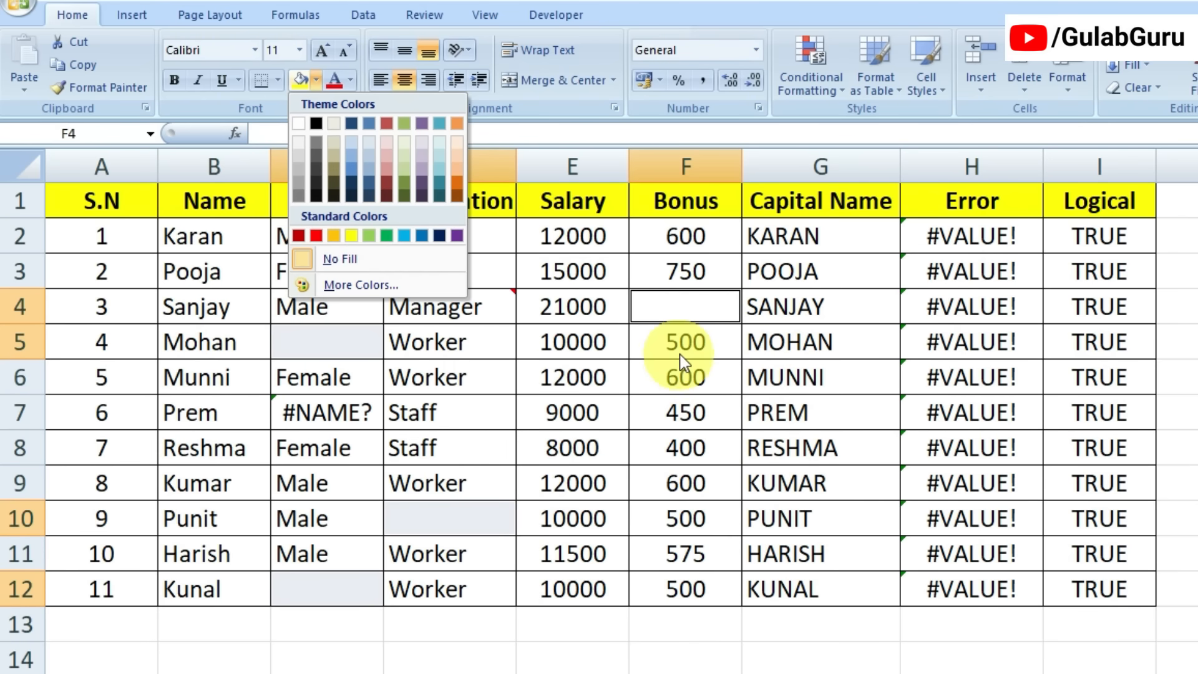
pyautogui.click(667, 301)
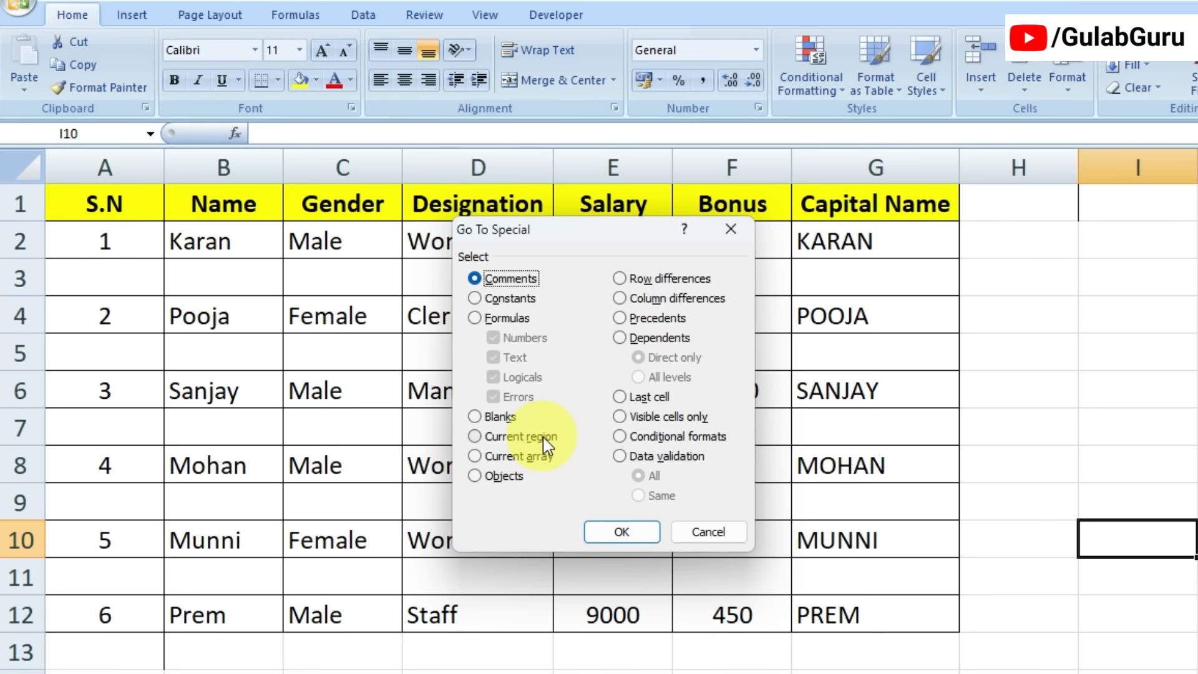
# - Close Go To Special and examine the empty rows between the employee records
pyautogui.moveTo(553, 244); pyautogui.dragTo(725, 250)
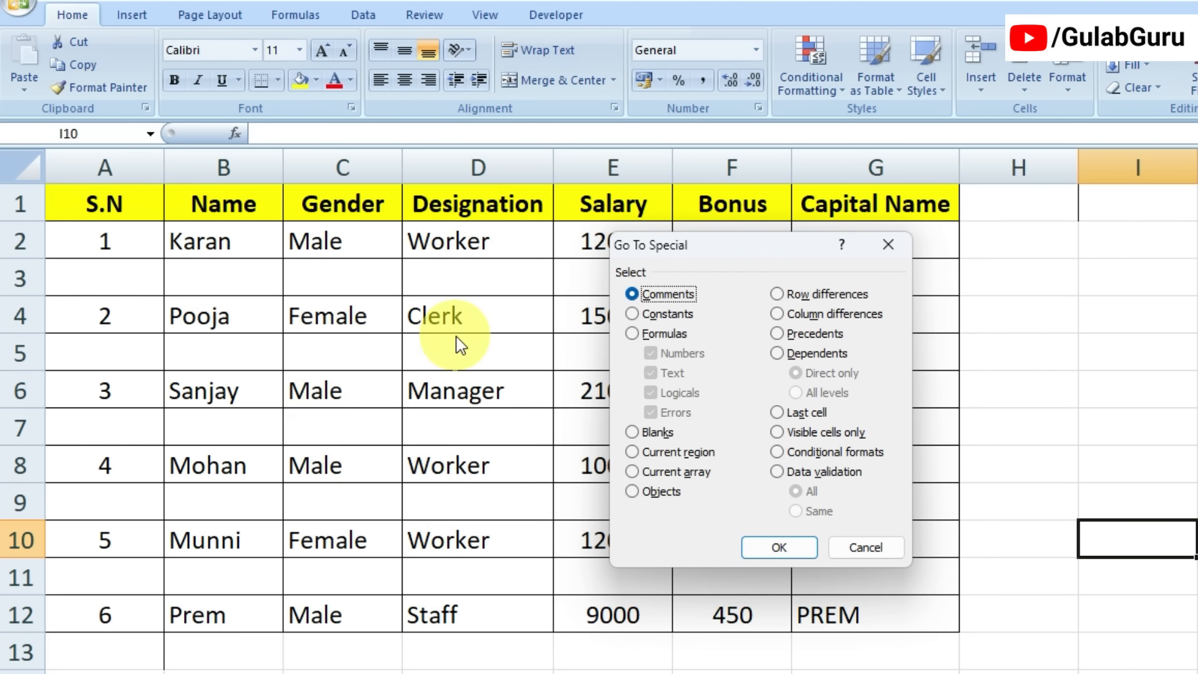
pyautogui.click(888, 244)
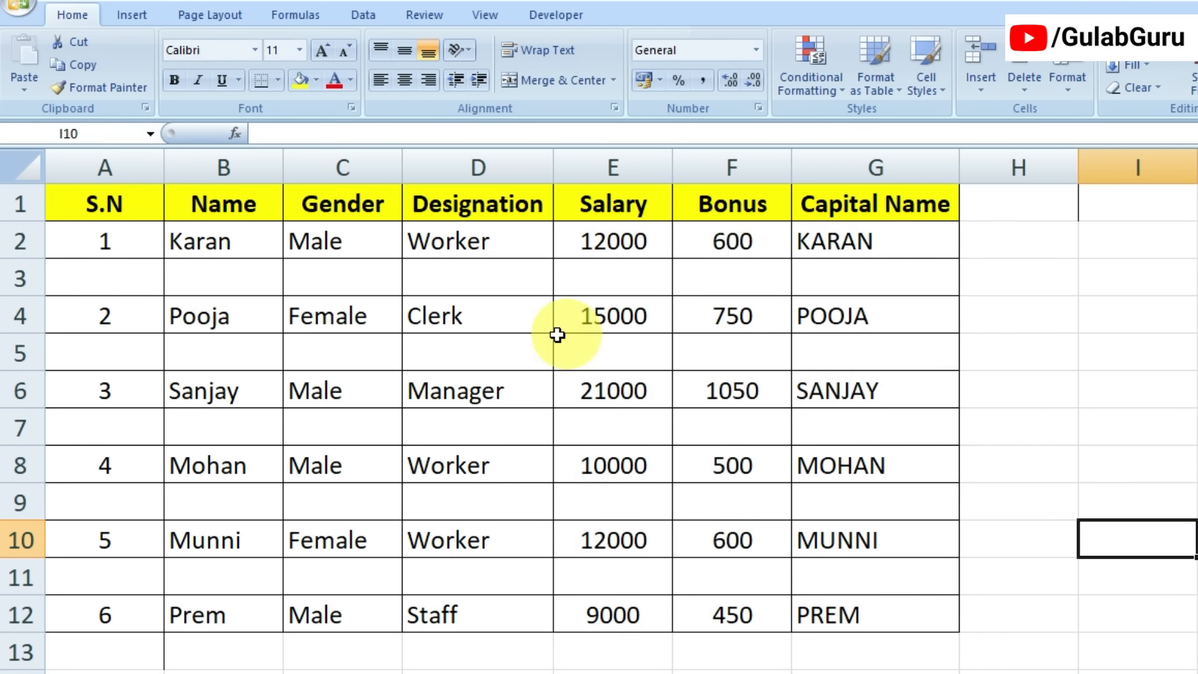
pyautogui.click(490, 279)
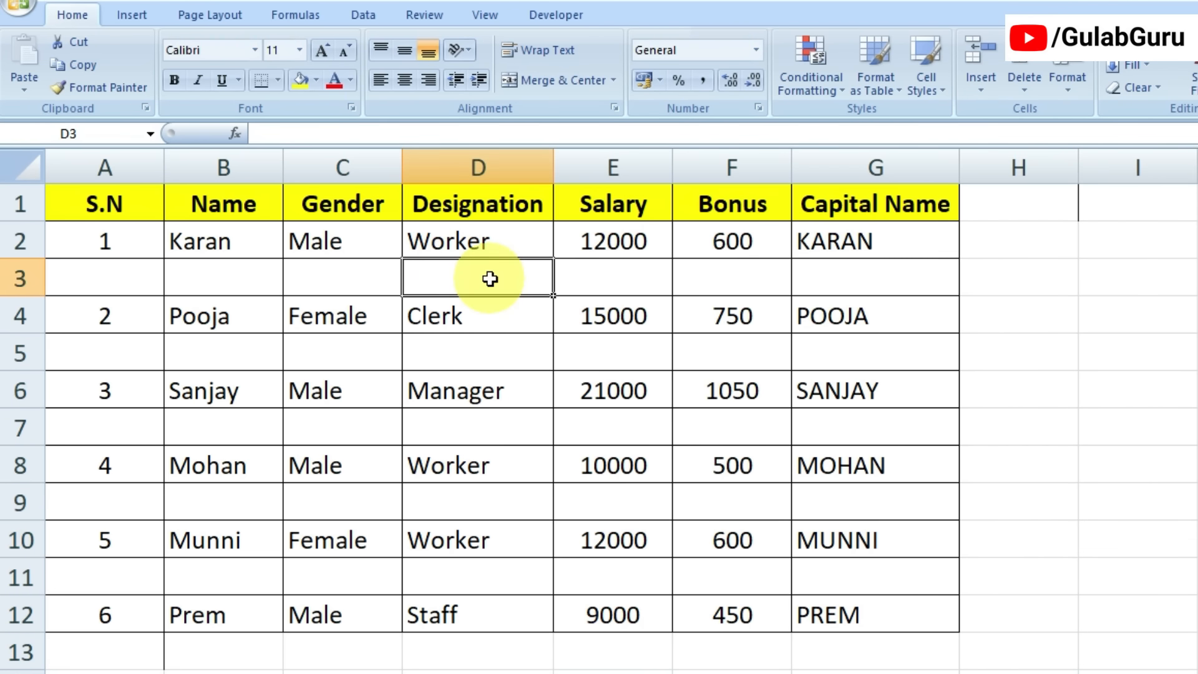
pyautogui.moveTo(69, 275); pyautogui.dragTo(891, 591)
pyautogui.click(733, 497)
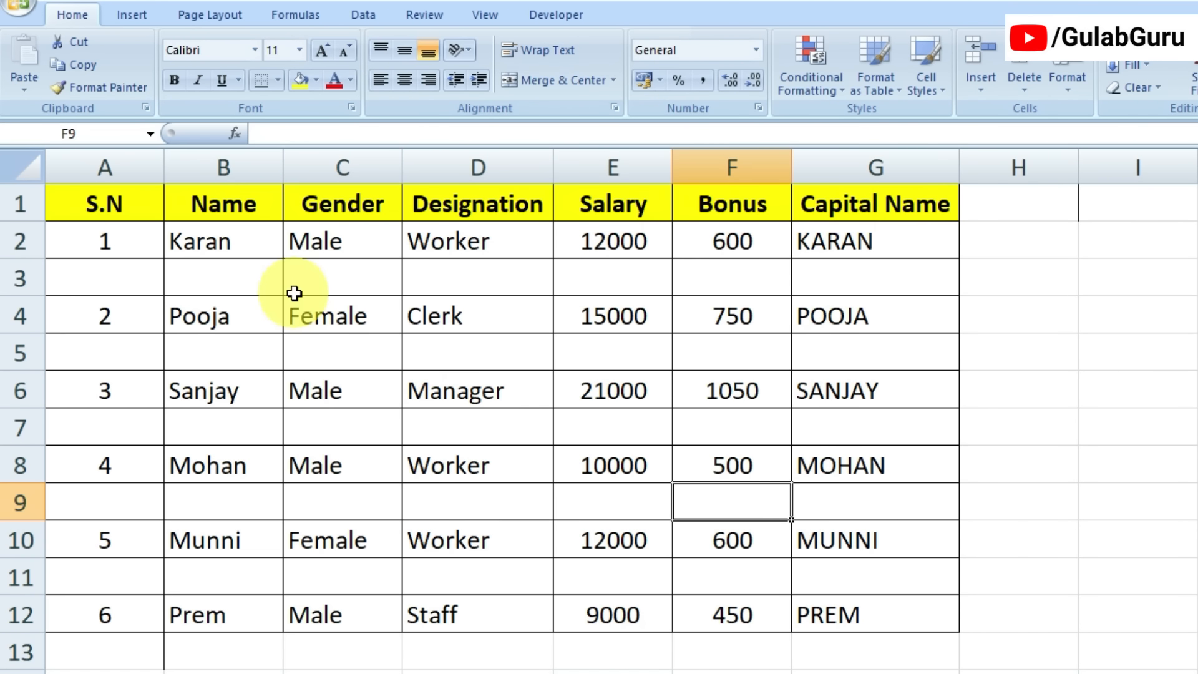
pyautogui.click(493, 423)
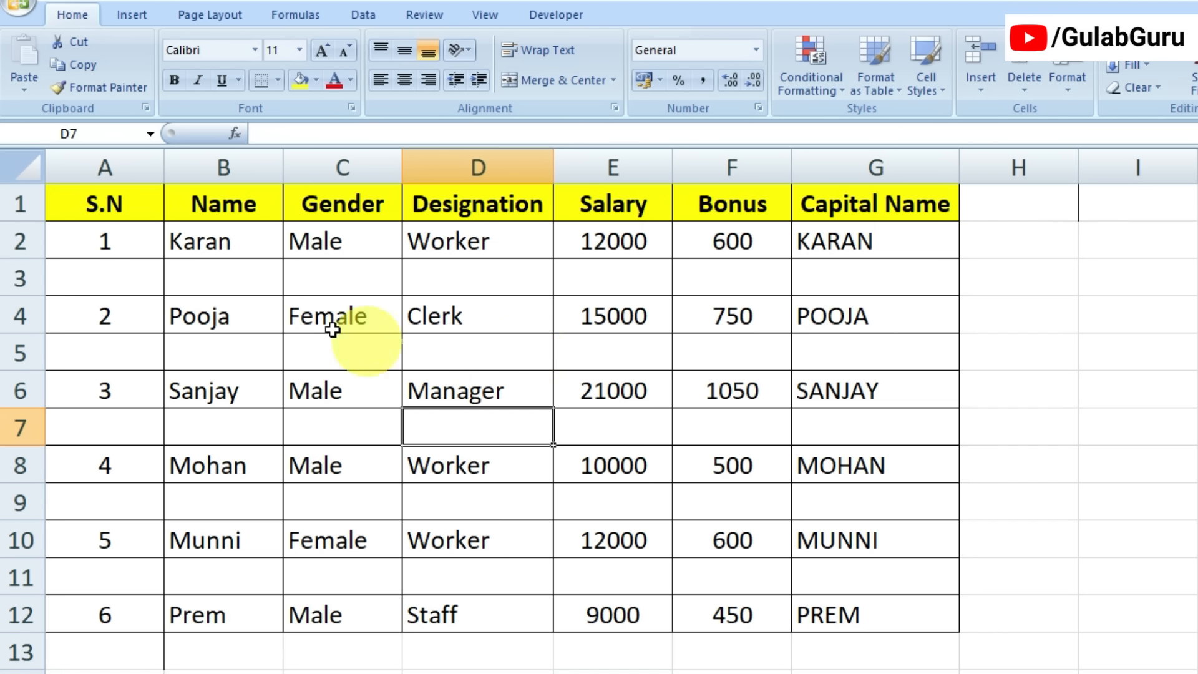
# - Select only the blank cells within A2:G12 using Go To Special
pyautogui.click(128, 247)
pyautogui.moveTo(146, 257); pyautogui.dragTo(860, 623)
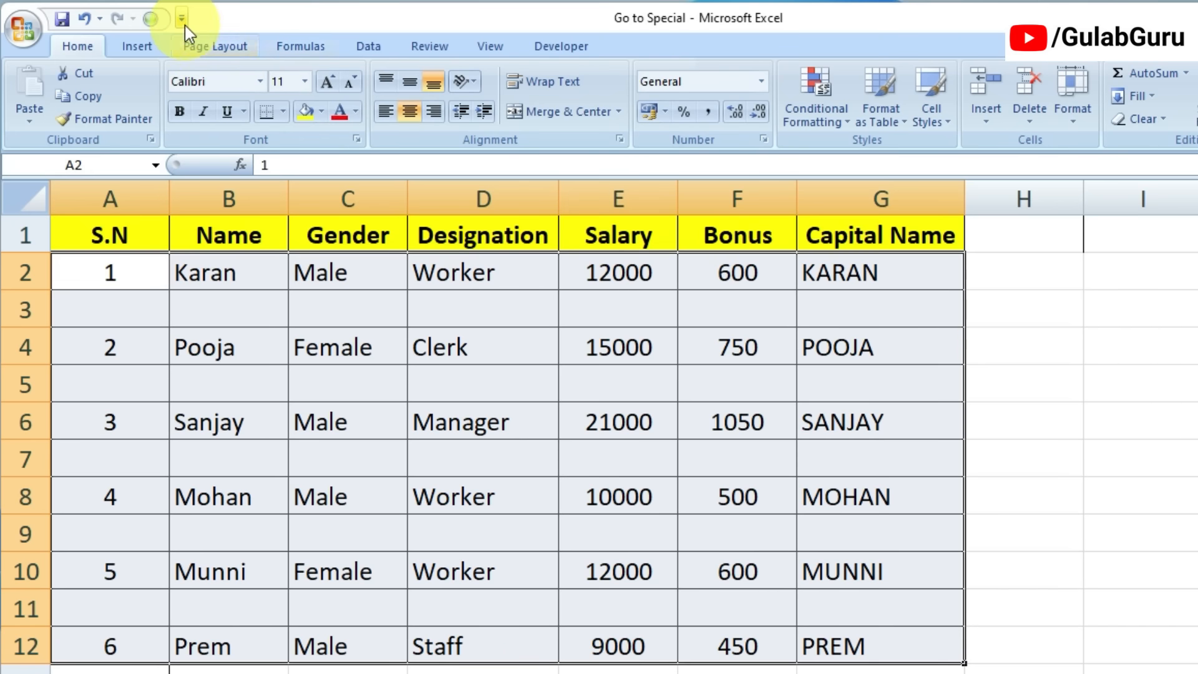
pyautogui.click(150, 19)
pyautogui.click(661, 464)
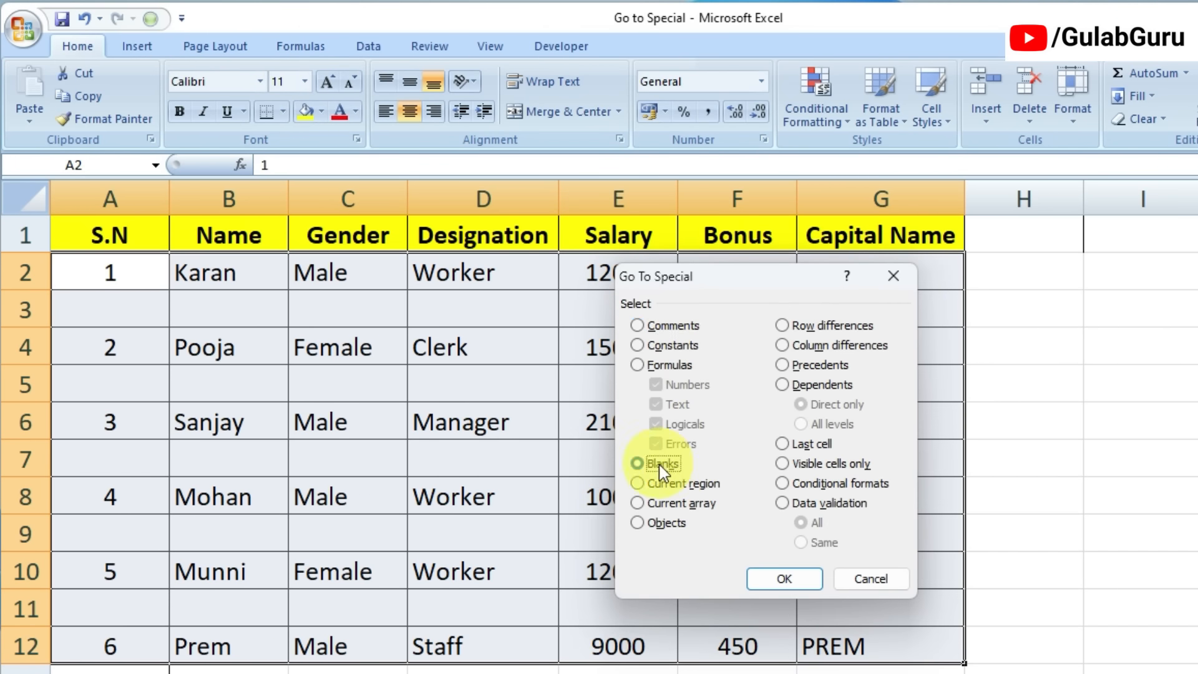
pyautogui.click(780, 577)
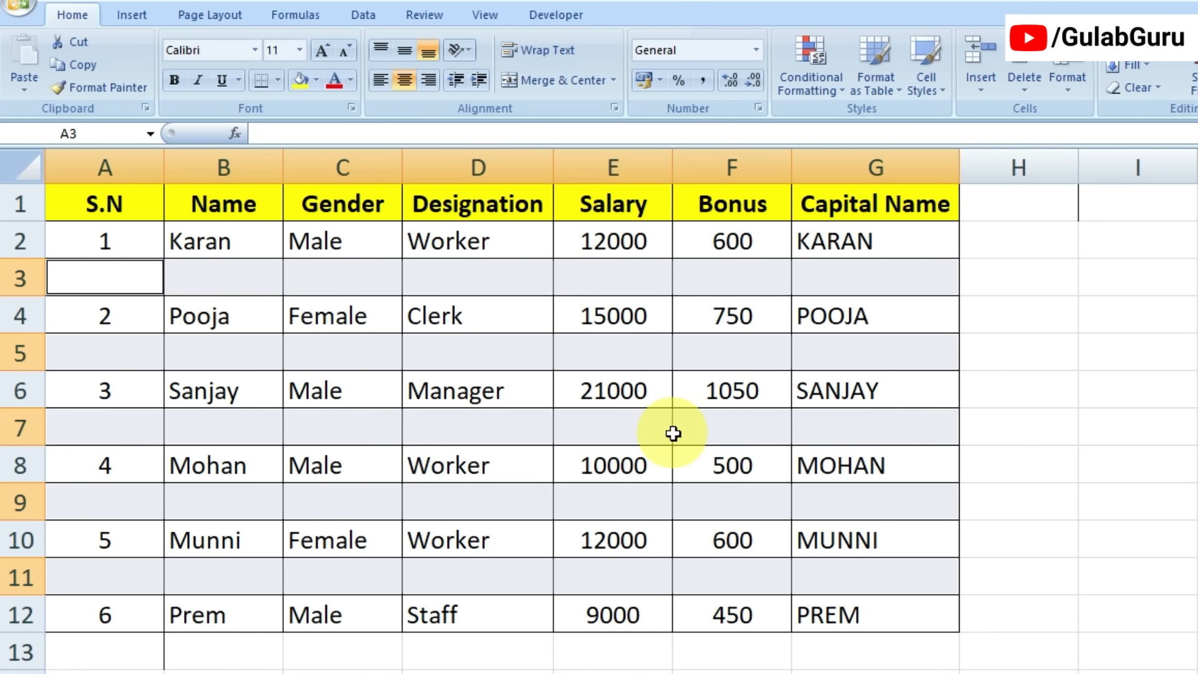
# - Delete the entire rows of the selected blank cells
pyautogui.hotkey('ctrl', '-')
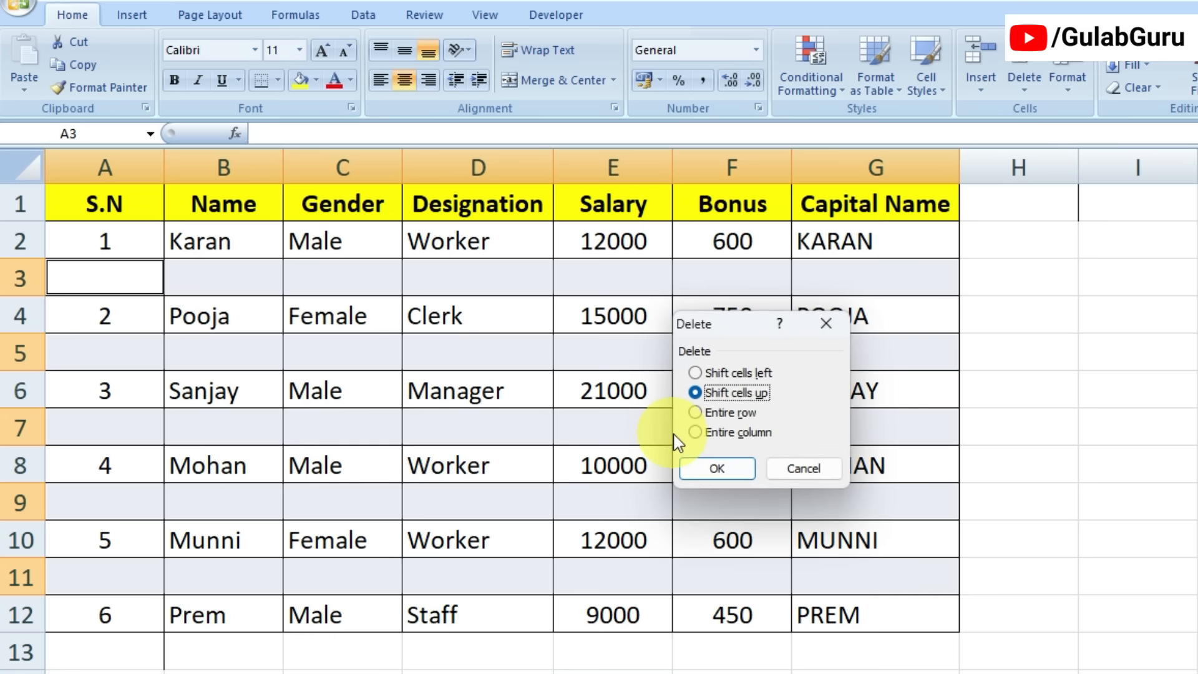
pyautogui.click(695, 413)
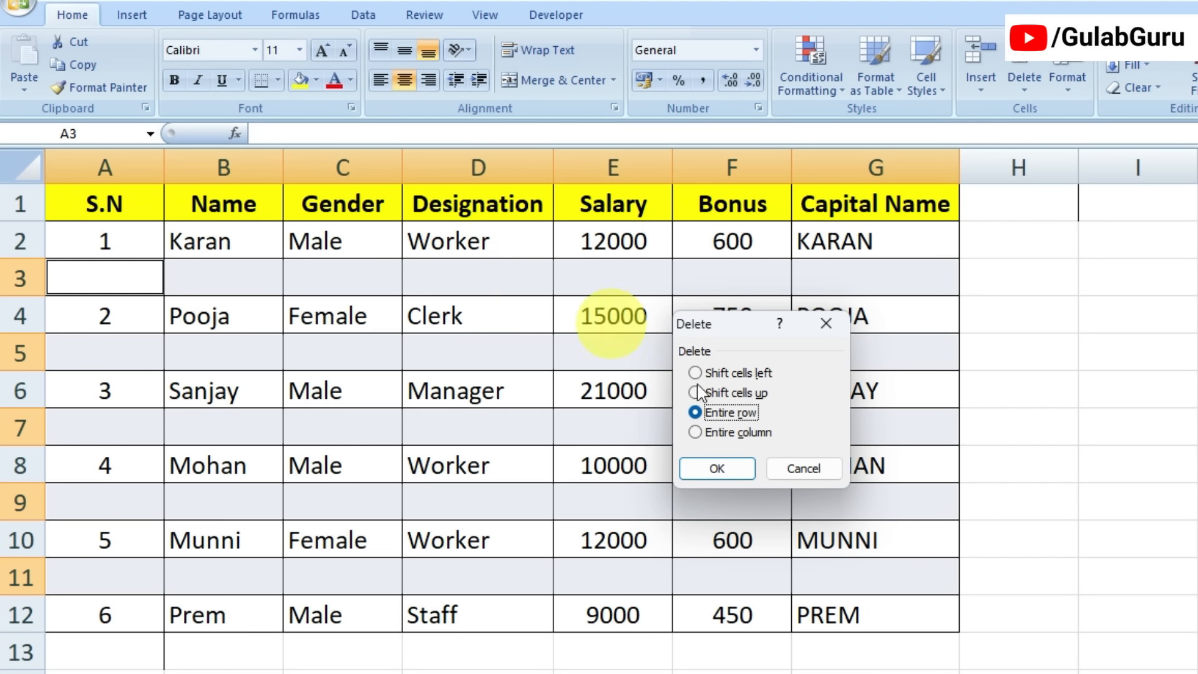
pyautogui.click(724, 469)
pyautogui.click(723, 468)
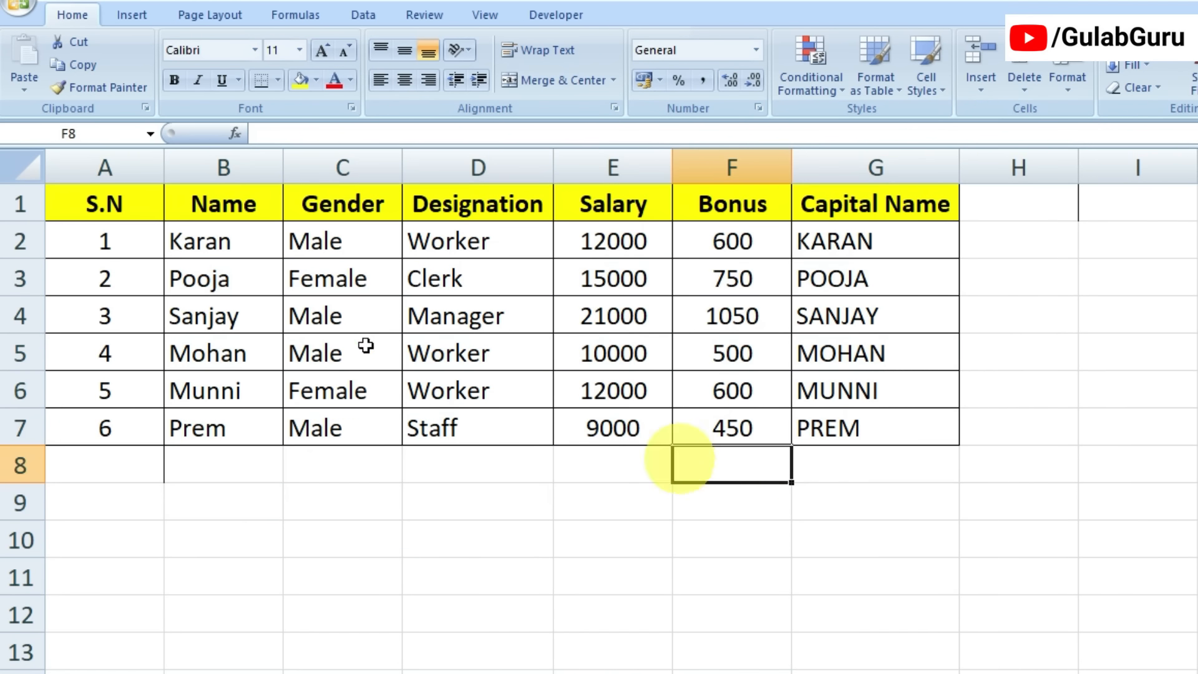
pyautogui.moveTo(152, 249); pyautogui.dragTo(843, 414)
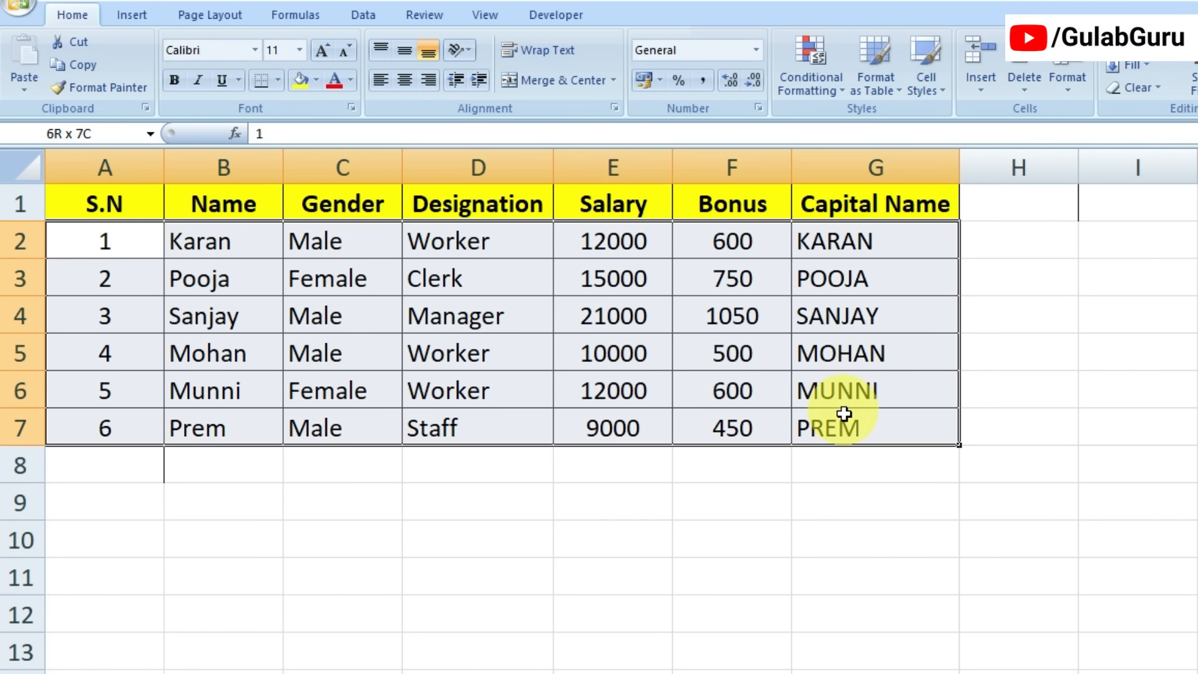
pyautogui.click(728, 491)
pyautogui.click(900, 528)
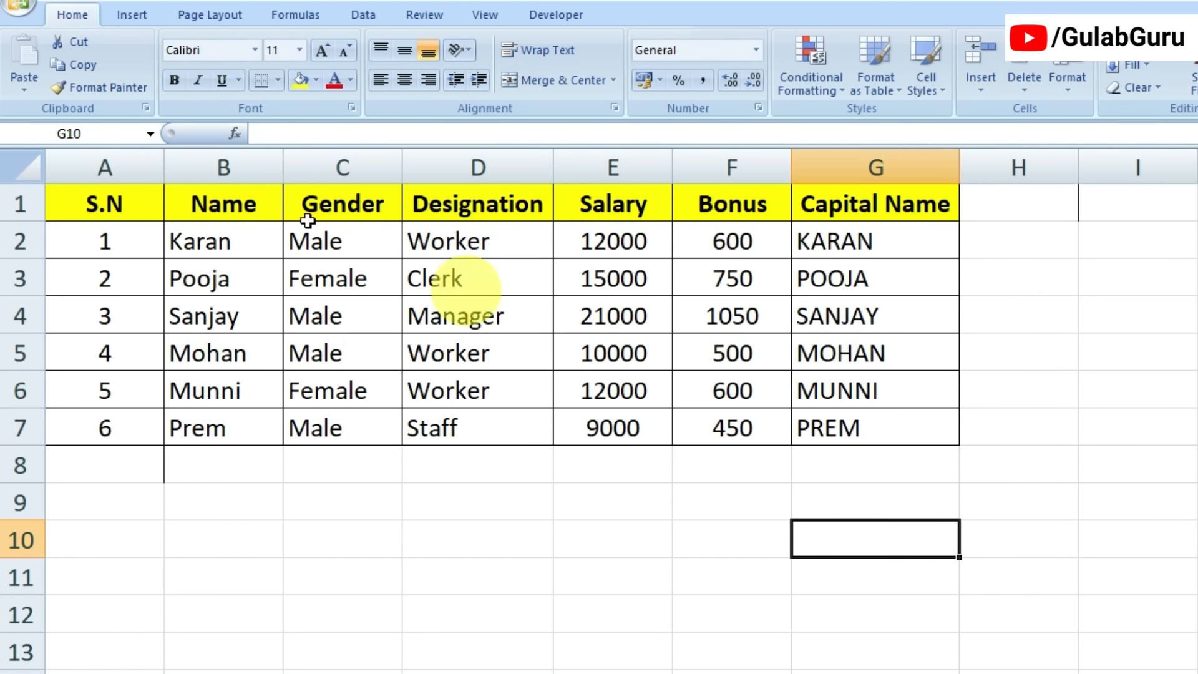
pyautogui.moveTo(94, 201); pyautogui.dragTo(877, 422)
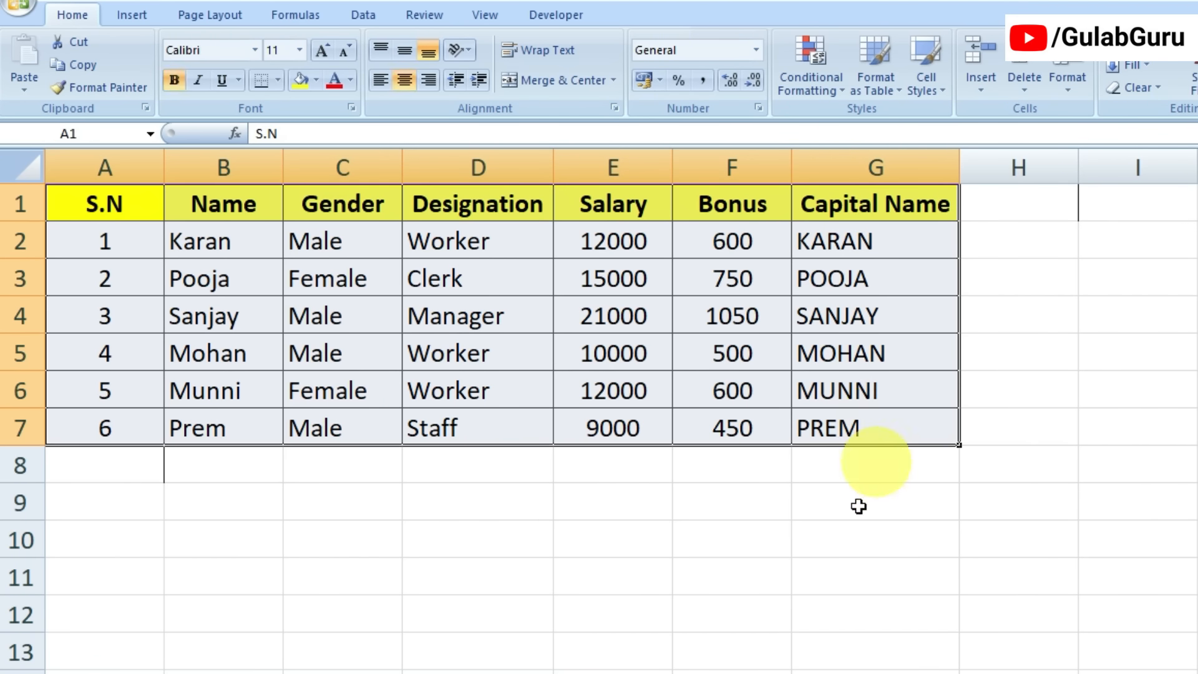
pyautogui.click(849, 492)
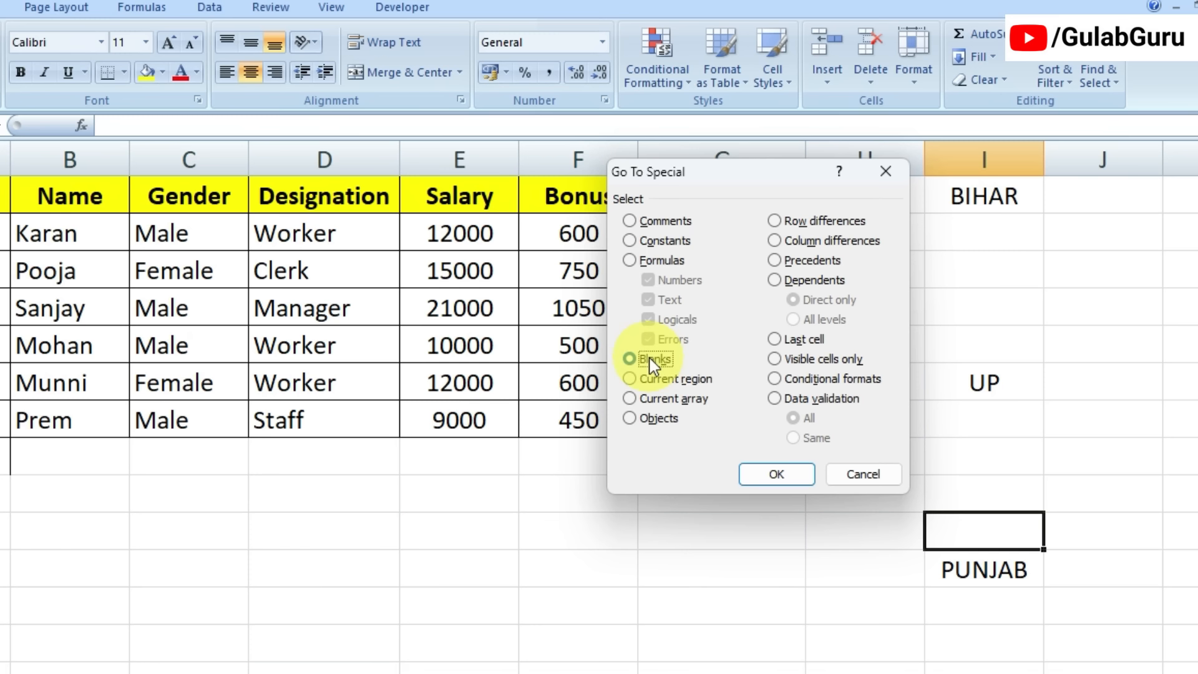
# - Dismiss Go To Special and examine the gaps below BIHAR, UP and PUNJAB in column I
pyautogui.click(643, 359)
pyautogui.click(886, 170)
pyautogui.click(985, 197)
pyautogui.moveTo(984, 199); pyautogui.dragTo(991, 346)
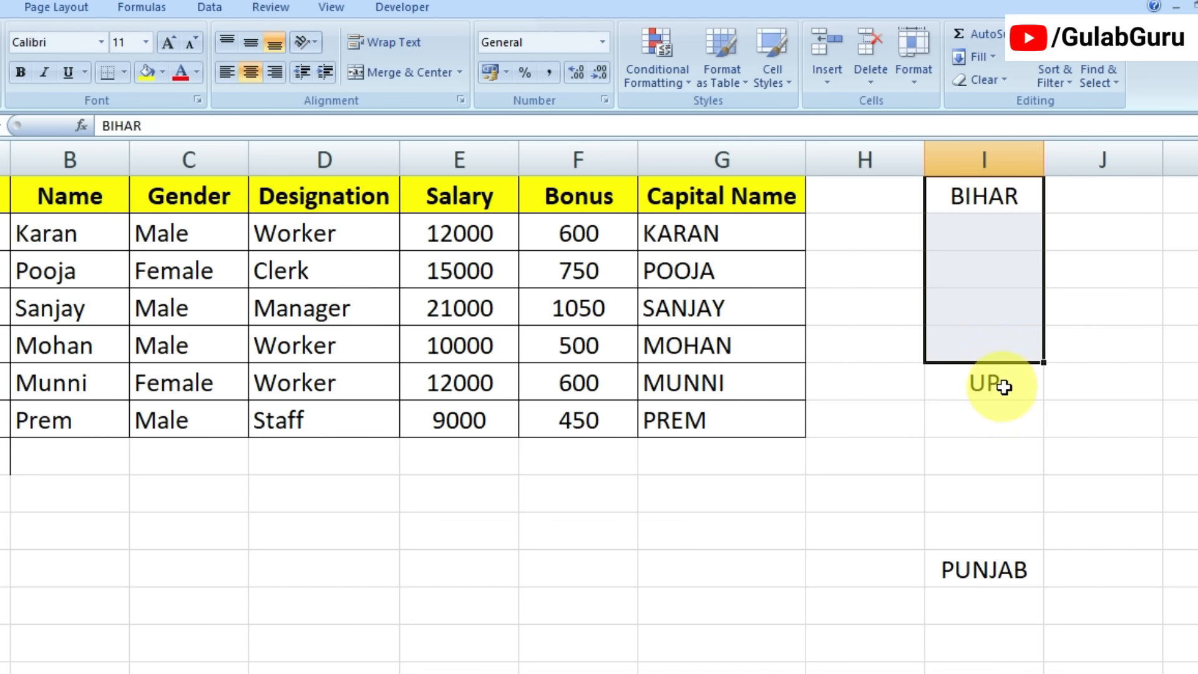
pyautogui.moveTo(1004, 387); pyautogui.dragTo(1003, 535)
pyautogui.scroll(-1, 1003, 500)
pyautogui.moveTo(999, 458); pyautogui.dragTo(1009, 660)
pyautogui.click(1016, 601)
pyautogui.scroll(1, 1011, 437)
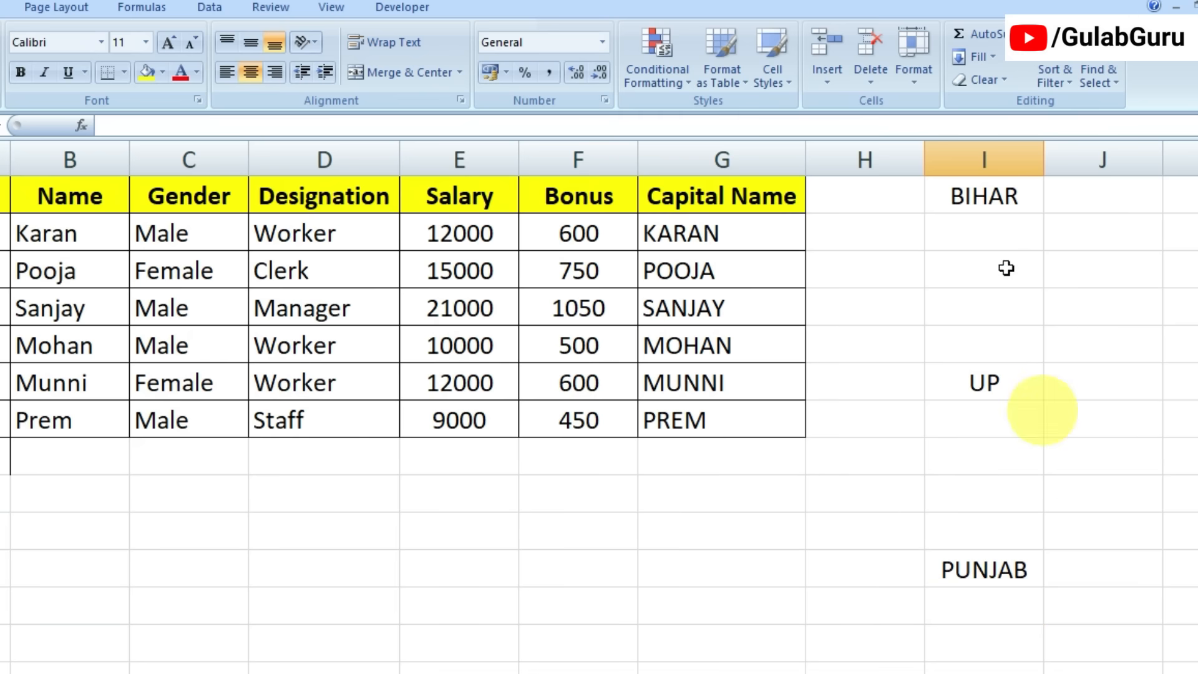
# - Select only the blank cells within I1:I17 of the state list using Go To Special
pyautogui.moveTo(990, 206); pyautogui.dragTo(1002, 639)
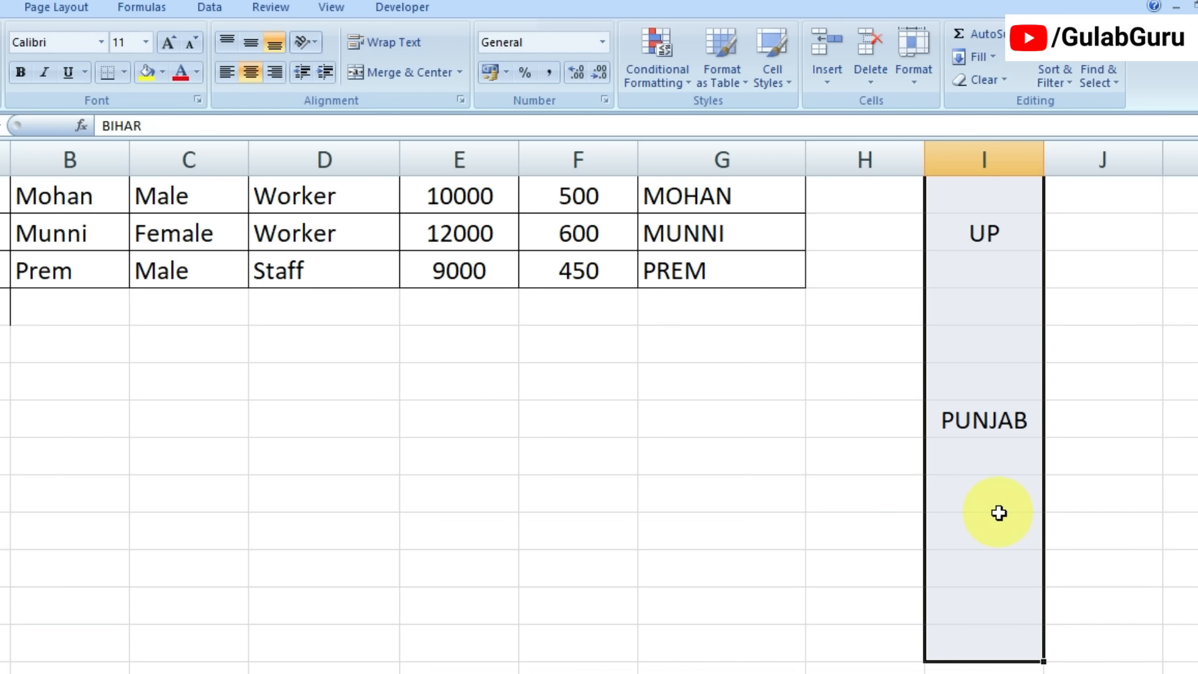
pyautogui.scroll(2, 998, 511)
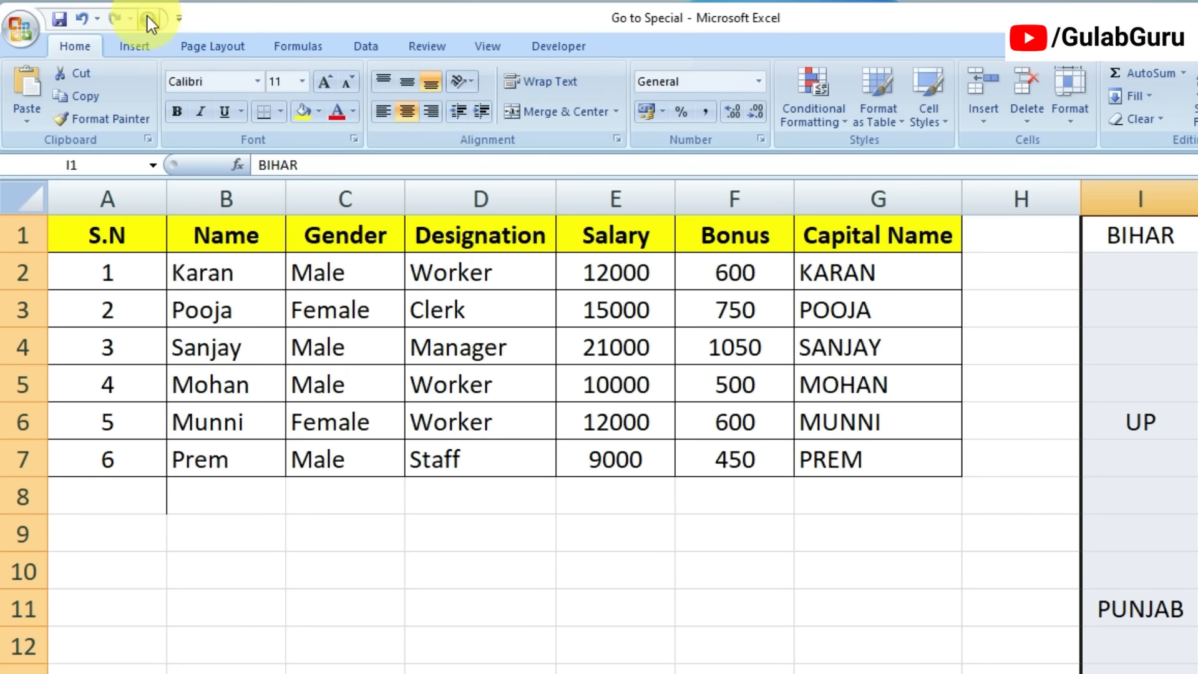
pyautogui.click(150, 23)
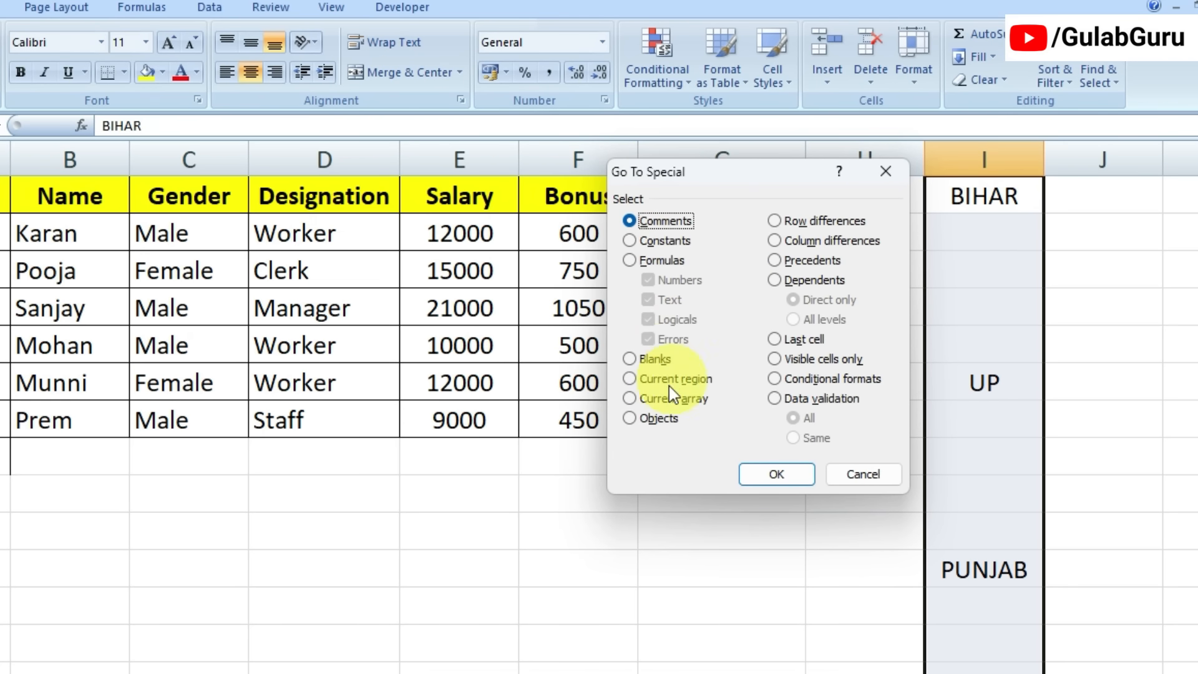
pyautogui.click(649, 359)
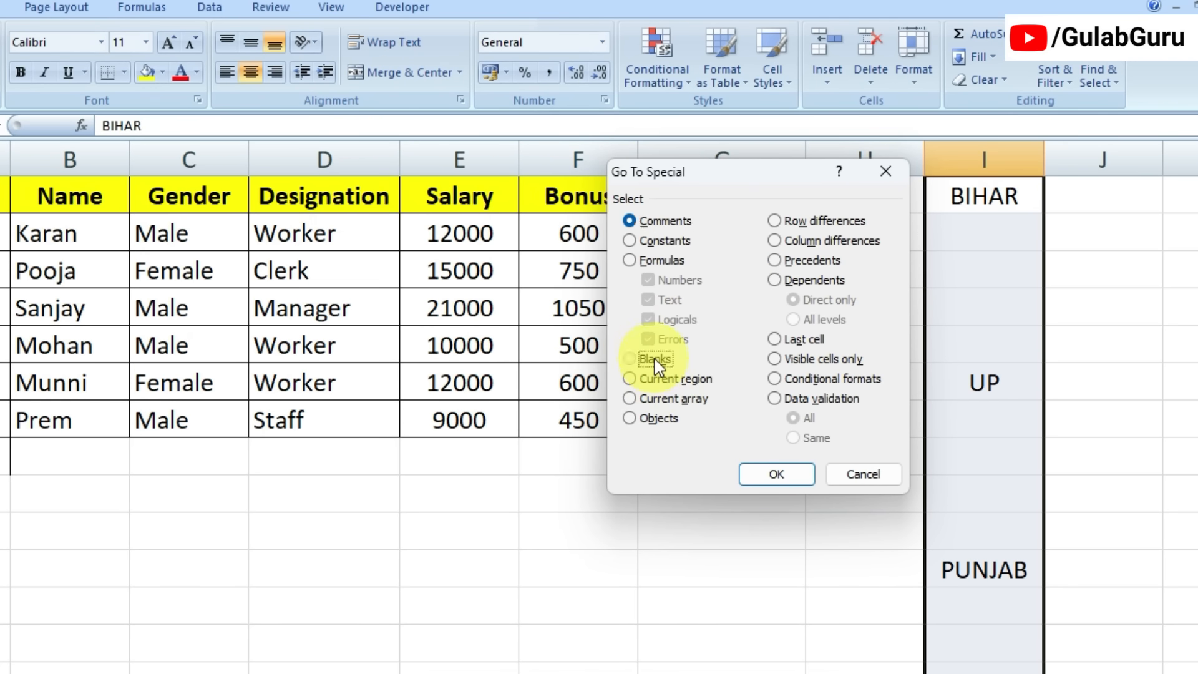
pyautogui.click(776, 477)
pyautogui.scroll(-2, 1002, 491)
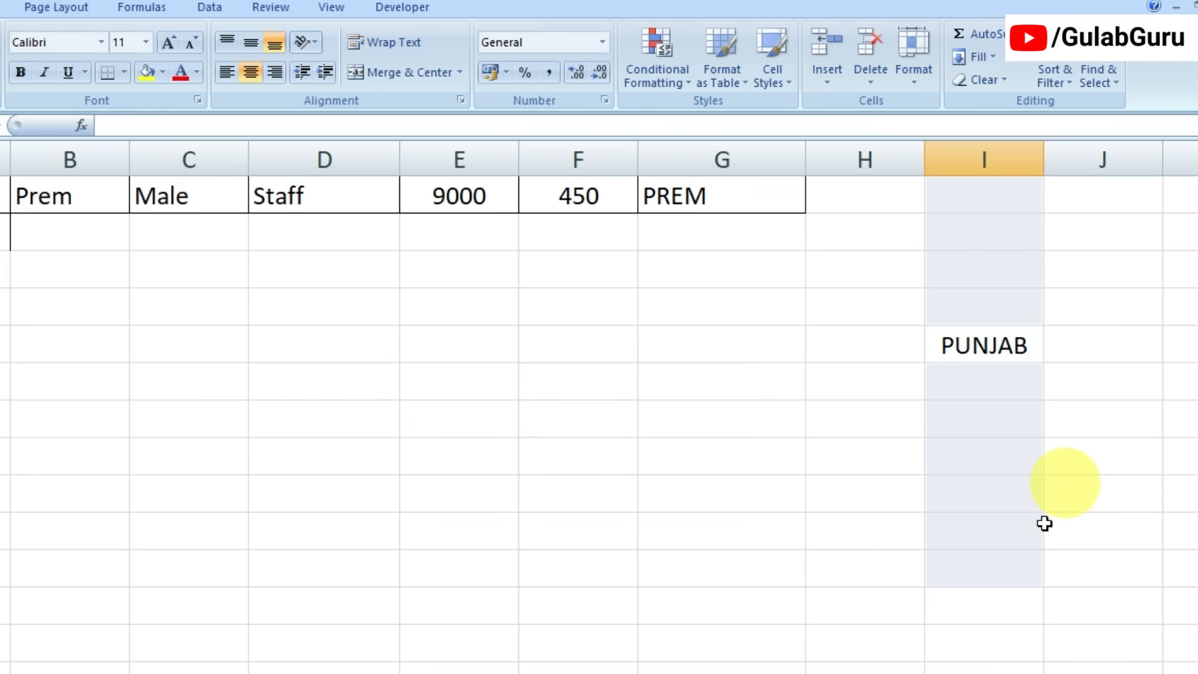
pyautogui.scroll(2, 1024, 561)
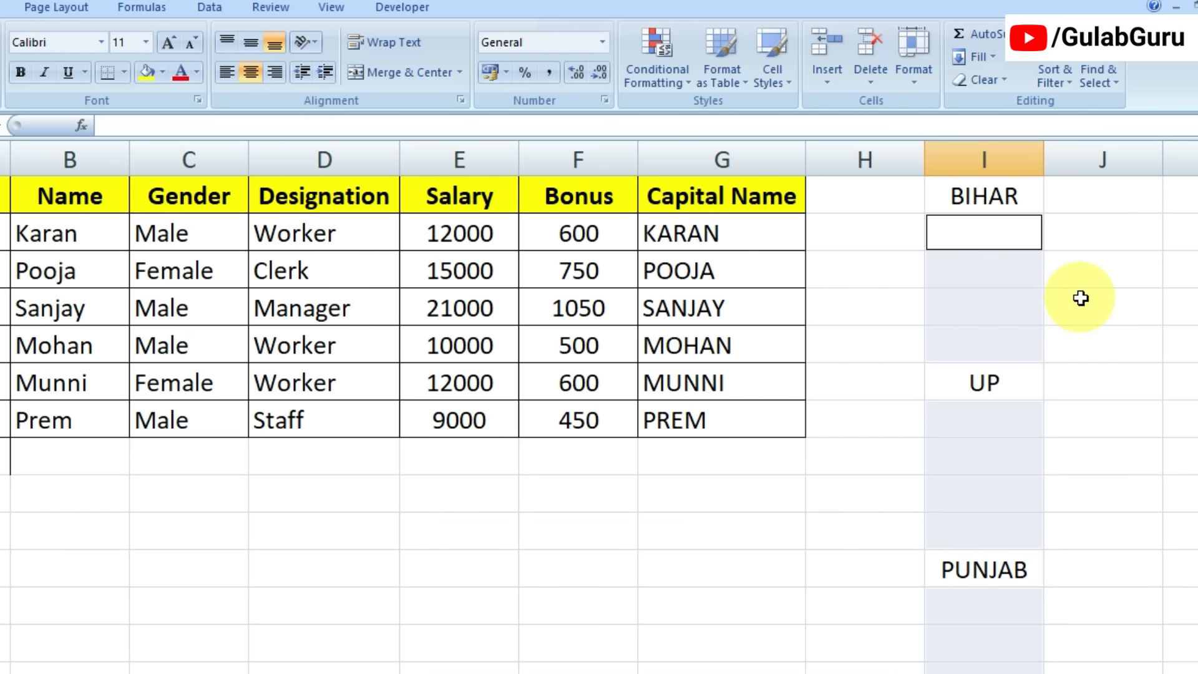
# - Fill all selected blank cells with the value above them by entering the formula =I1 in every one at once
pyautogui.write('=')
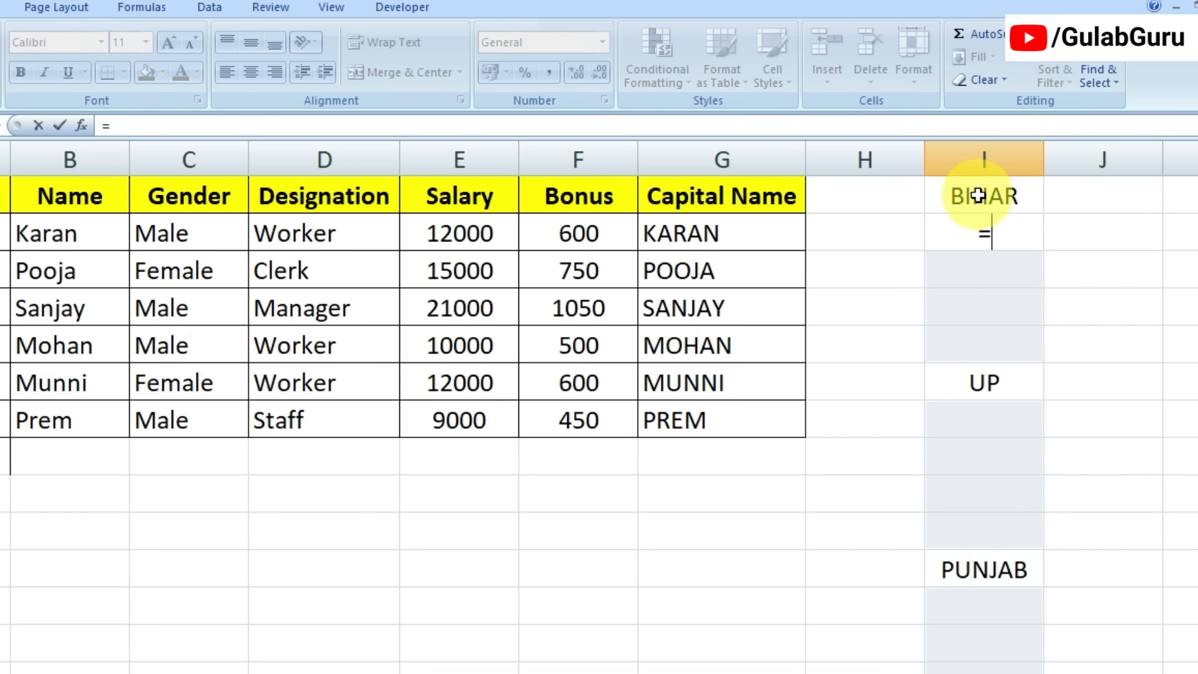
pyautogui.click(1025, 195)
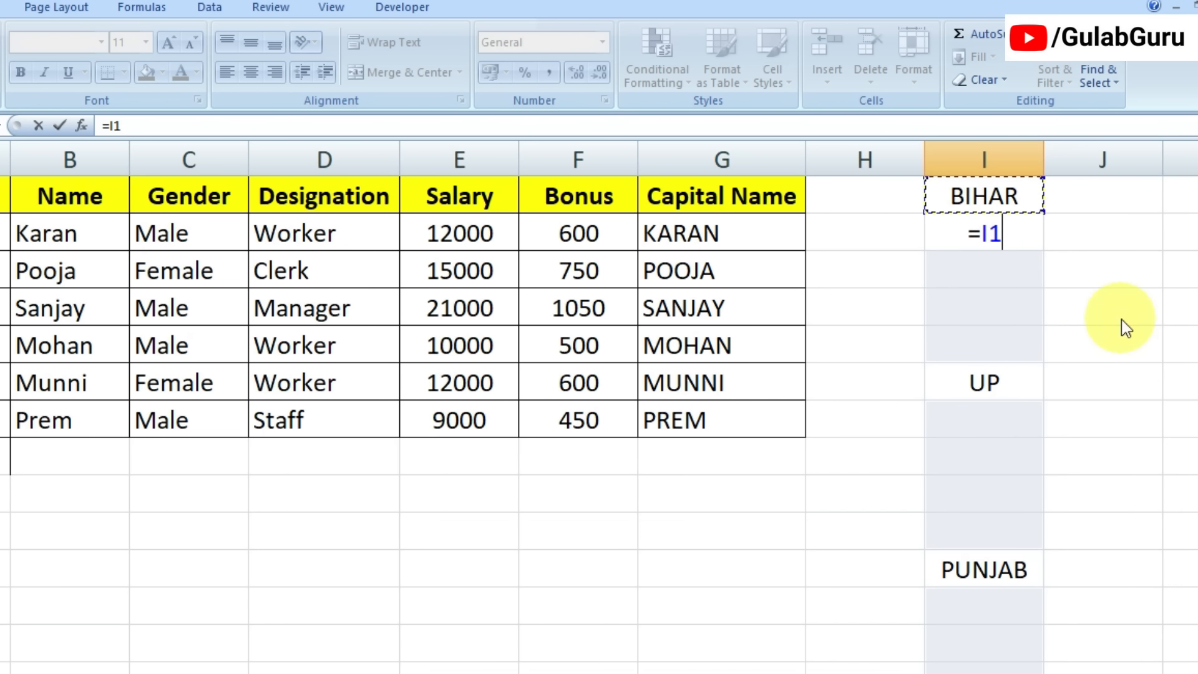
pyautogui.hotkey('ctrl', 'Return')
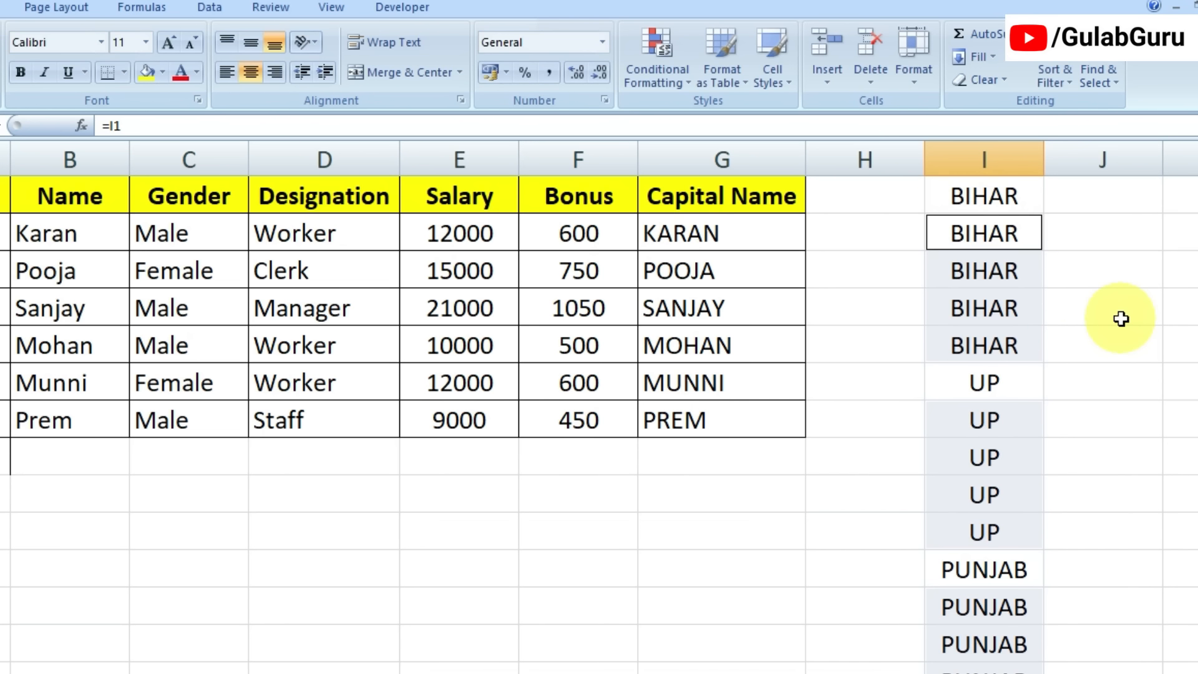
# - Review the filled BIHAR, UP and PUNJAB groups in column I
pyautogui.moveTo(993, 199); pyautogui.dragTo(998, 313)
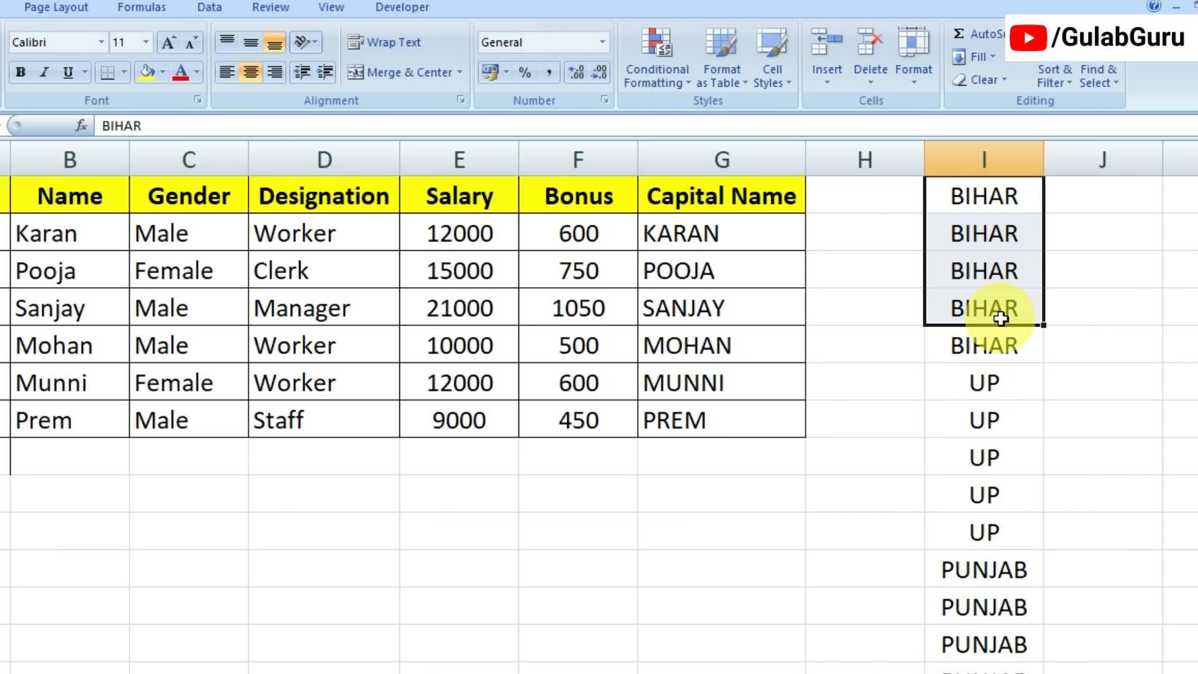
pyautogui.scroll(-1, 1000, 319)
pyautogui.moveTo(995, 270); pyautogui.dragTo(990, 415)
pyautogui.scroll(-3, 998, 415)
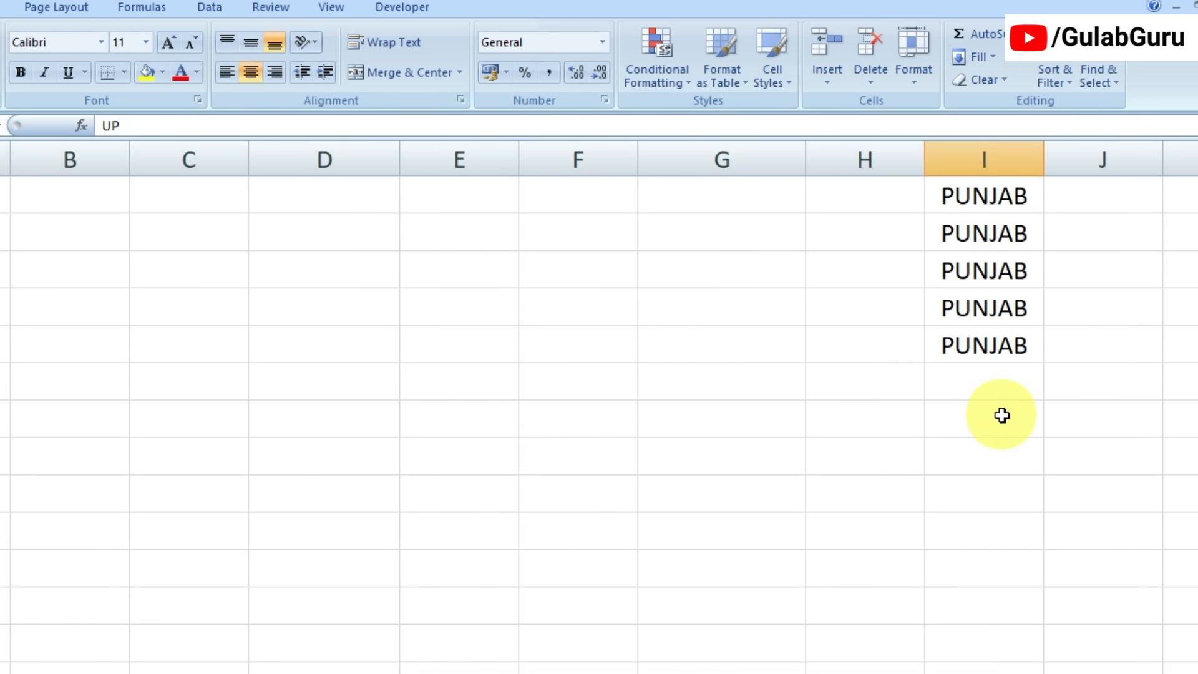
pyautogui.scroll(1, 1000, 273)
pyautogui.moveTo(998, 234); pyautogui.dragTo(998, 458)
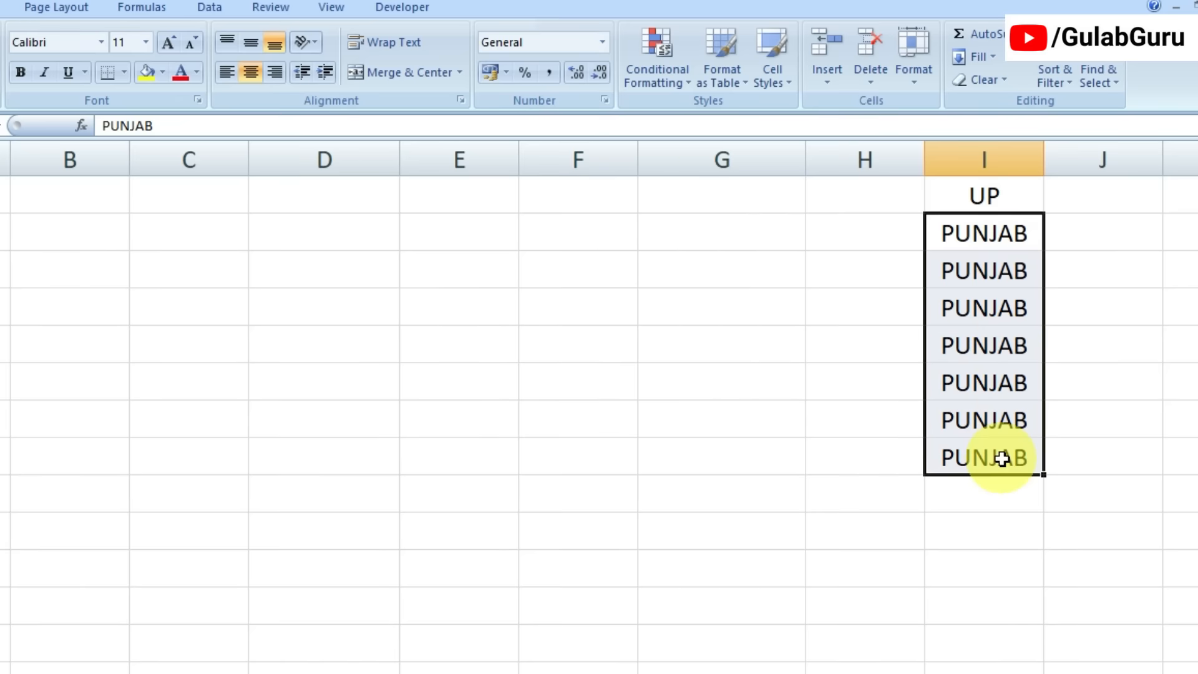
pyautogui.scroll(3, 1007, 455)
pyautogui.moveTo(1015, 201); pyautogui.dragTo(1008, 425)
pyautogui.click(868, 339)
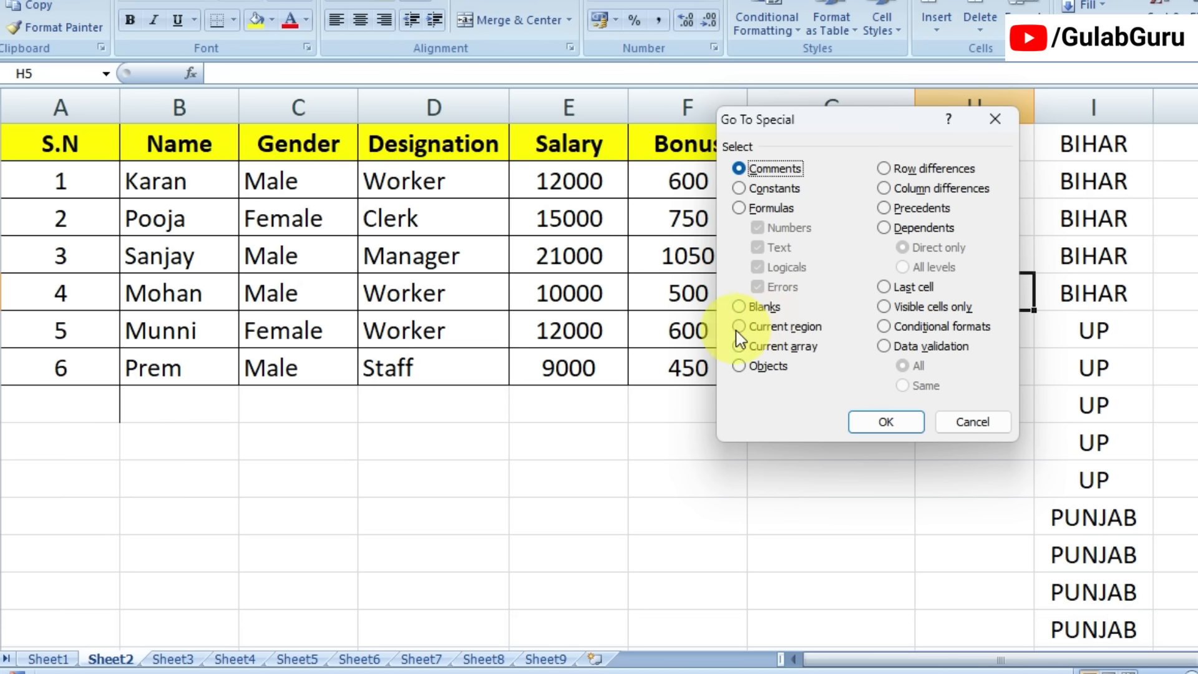
# - Select the whole employee table around the Clerk cell D3 using the Current region option of Go To Special
pyautogui.click(739, 328)
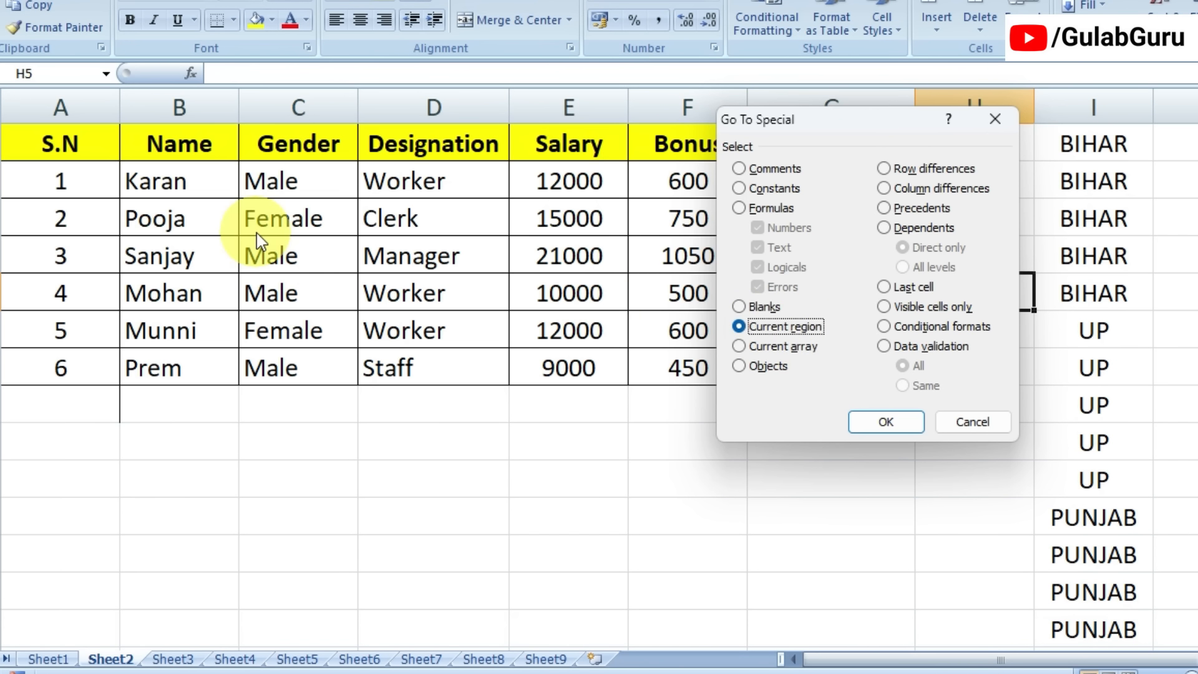
pyautogui.click(995, 120)
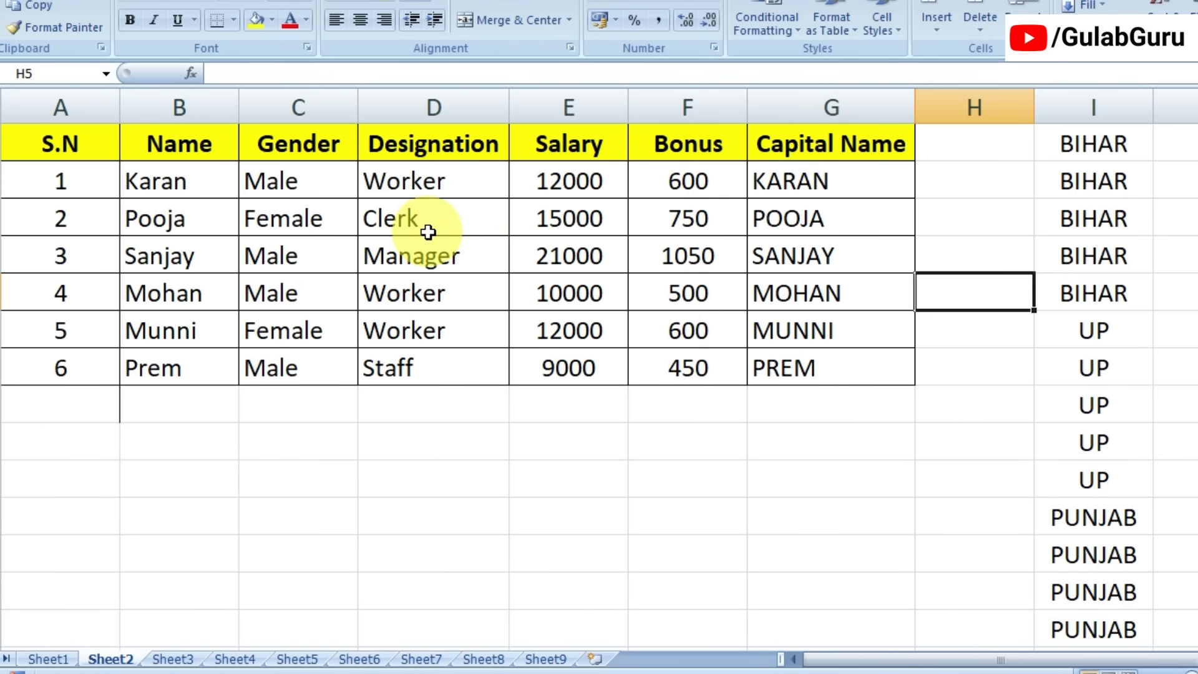
pyautogui.click(428, 229)
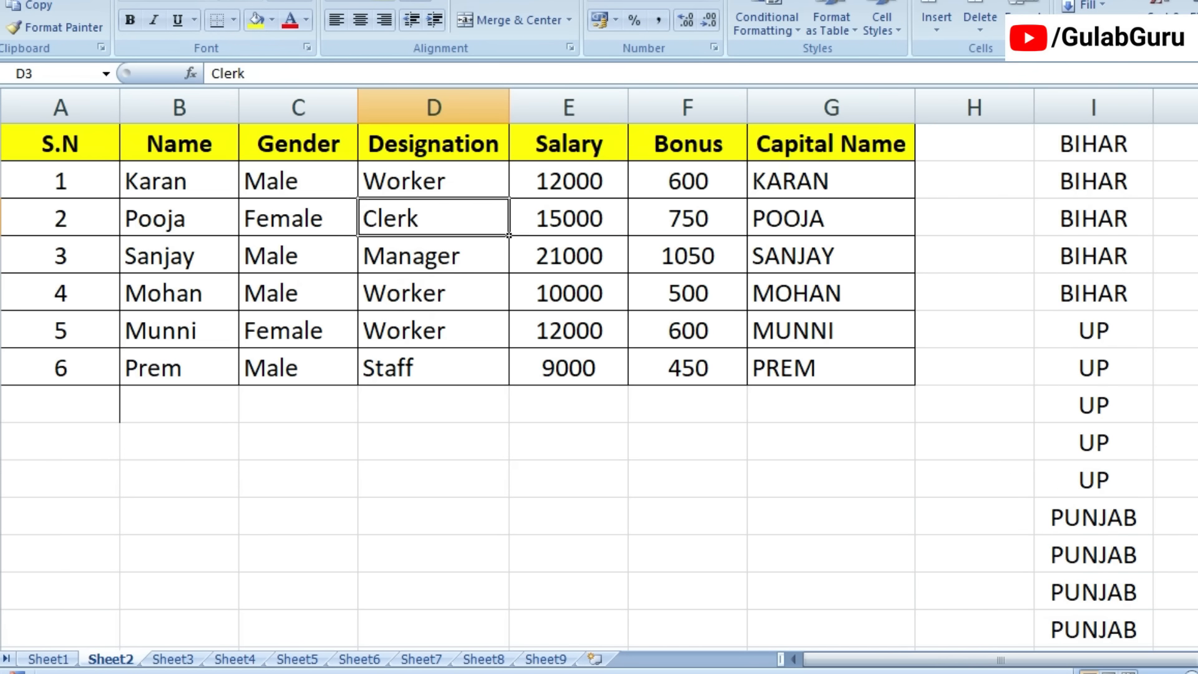
pyautogui.click(134, 1)
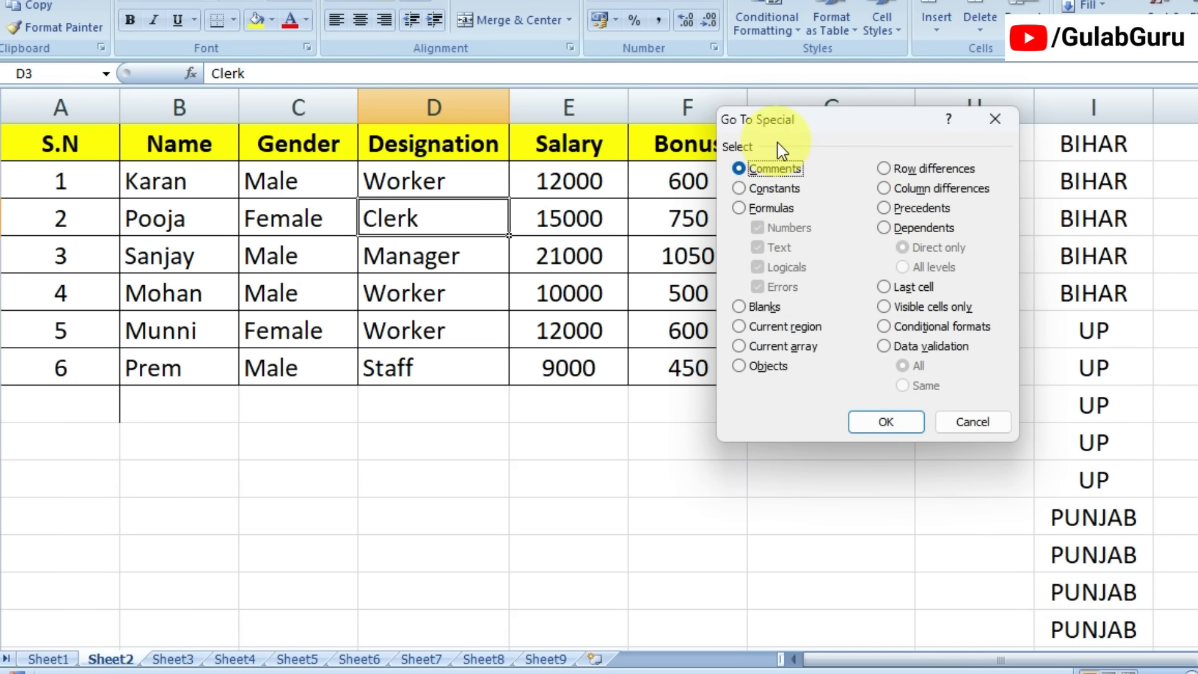
pyautogui.click(743, 327)
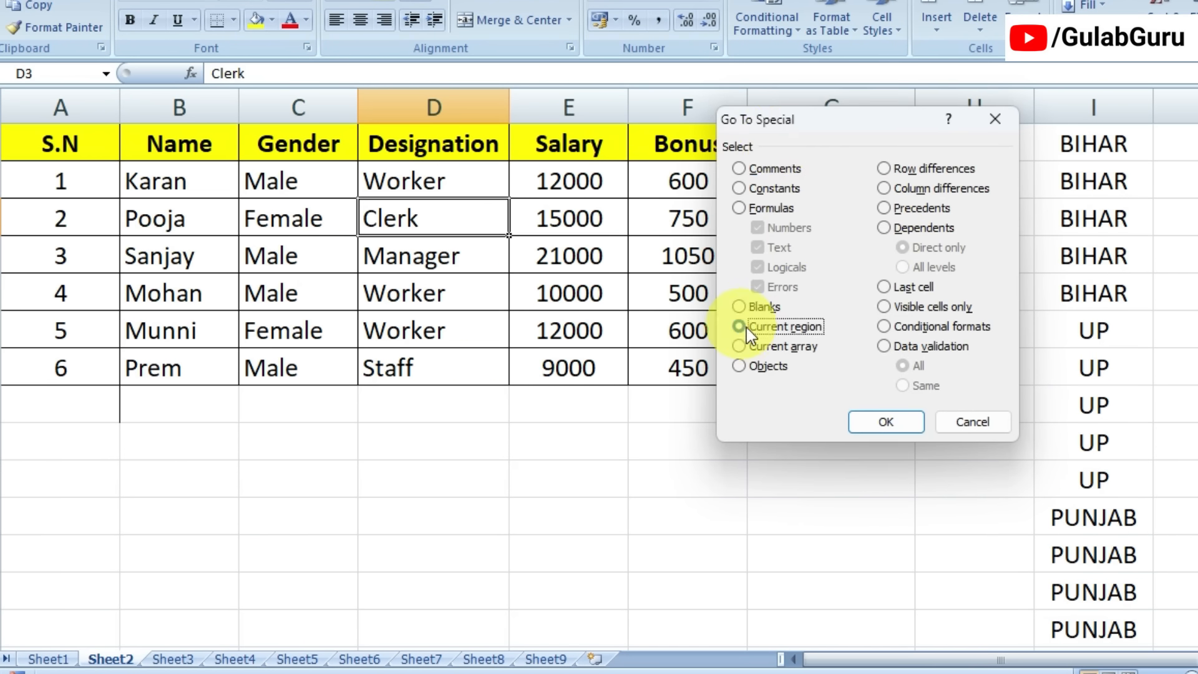
pyautogui.click(886, 421)
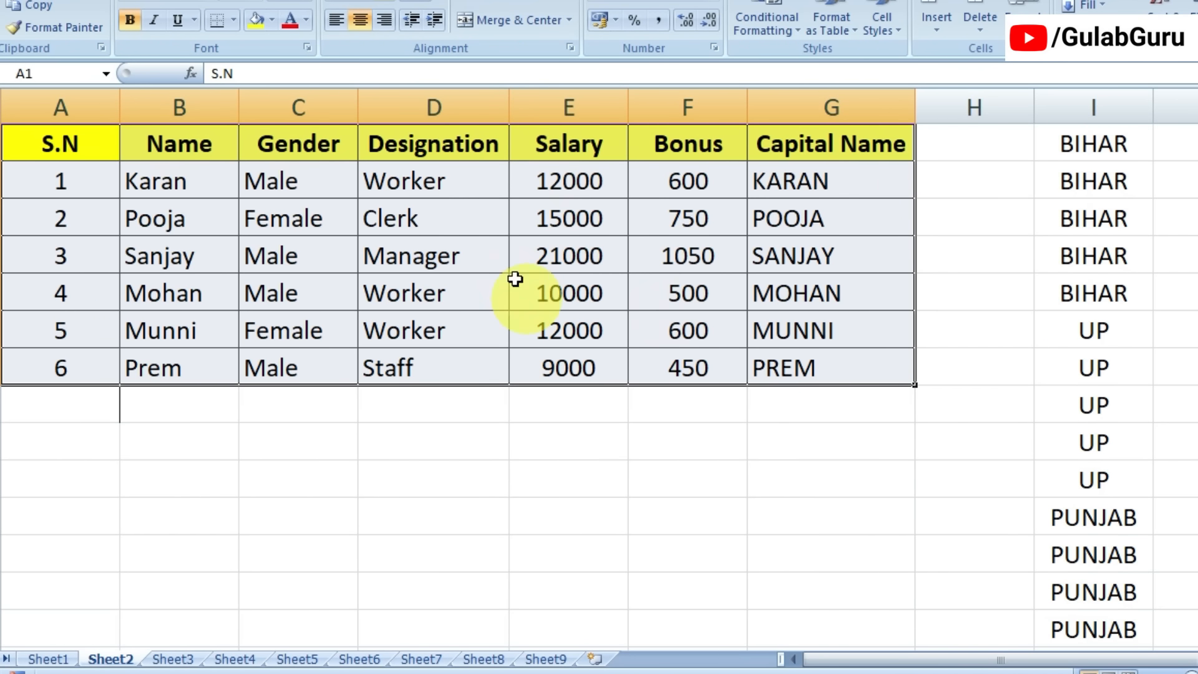
# - Select the entire state list in column I, starting from I5, using Go To Special with Current region
pyautogui.click(1110, 280)
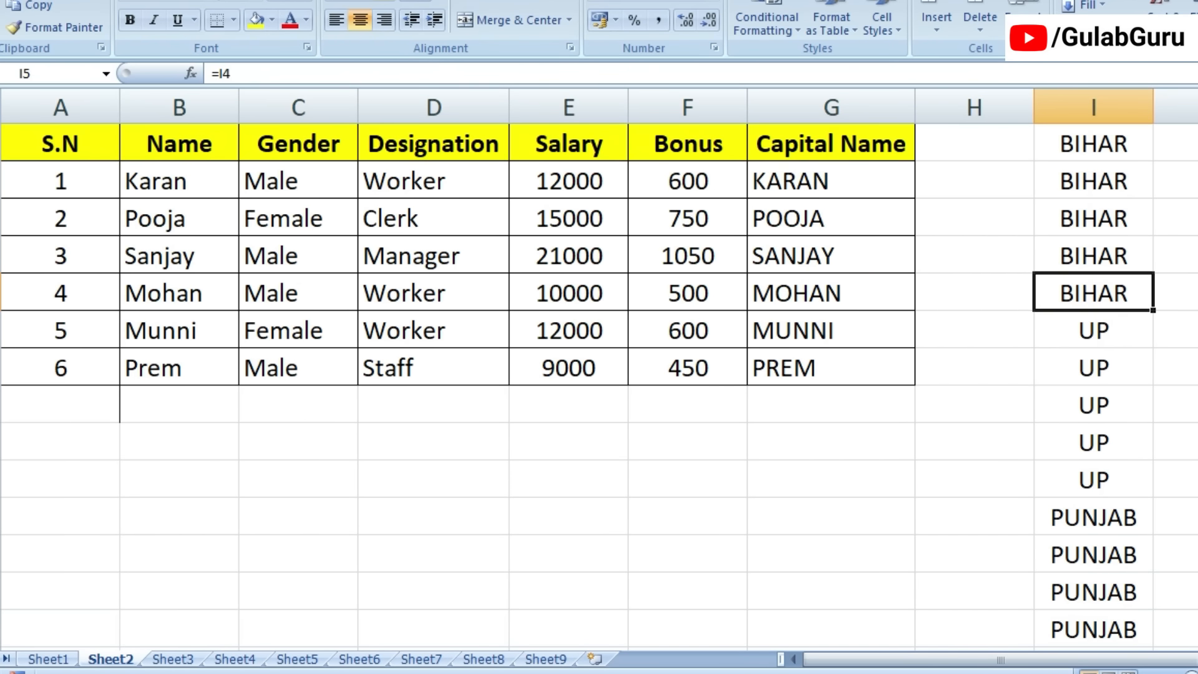
pyautogui.click(181, 1)
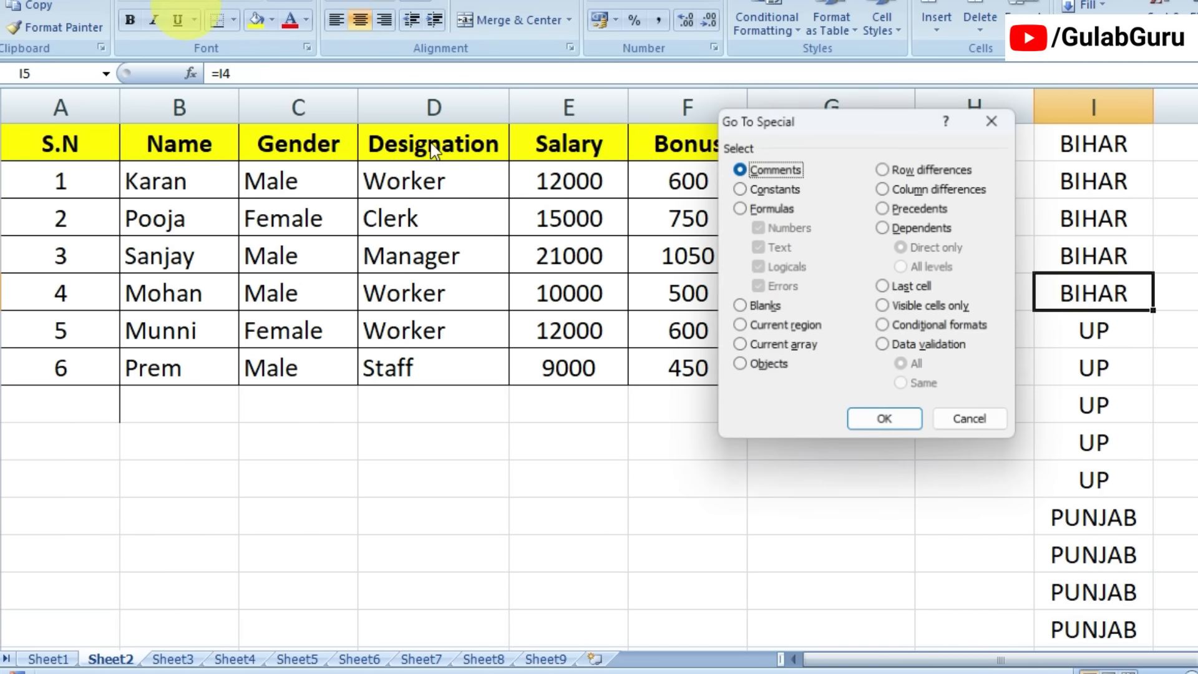
pyautogui.click(774, 331)
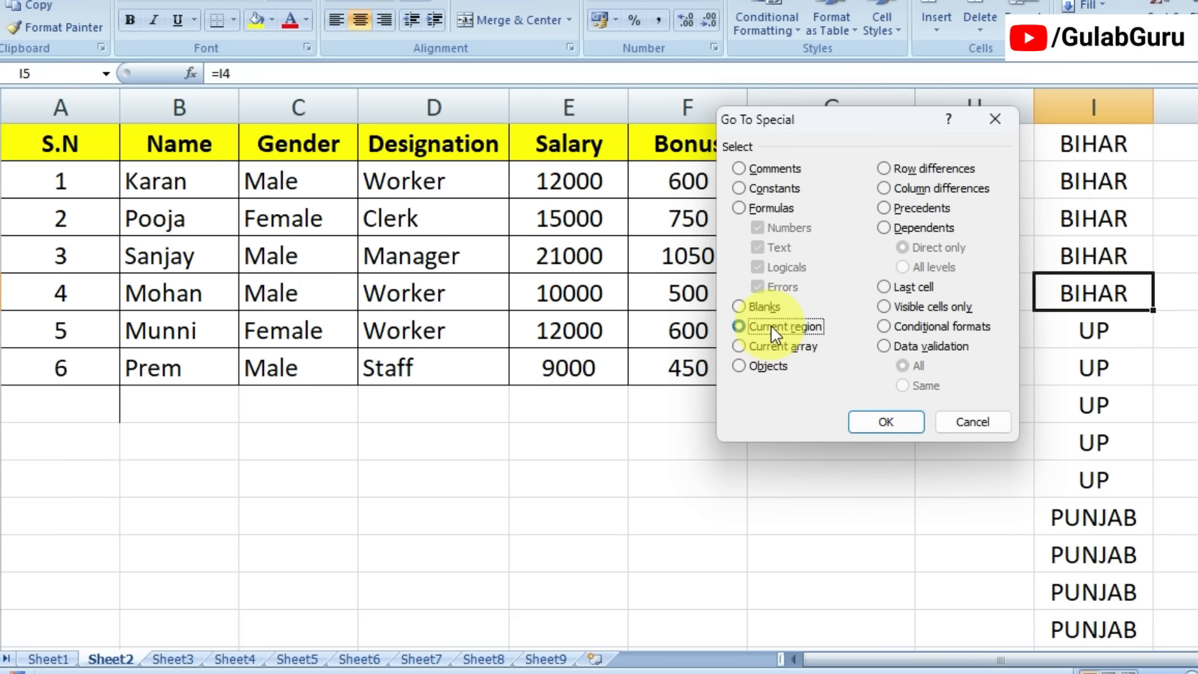
pyautogui.click(880, 422)
pyautogui.scroll(-3, 1110, 326)
pyautogui.scroll(3, 1110, 327)
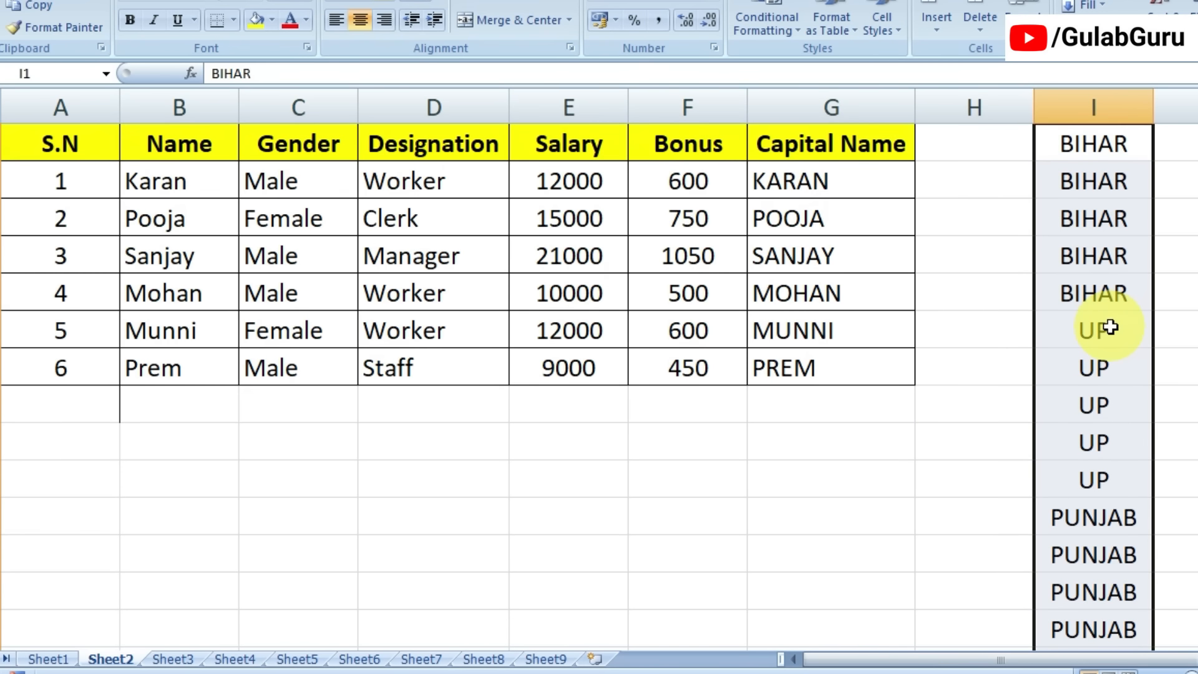
# - Select the full data block around D4 and likewise the one around I8 without using Go To Special
pyautogui.click(434, 253)
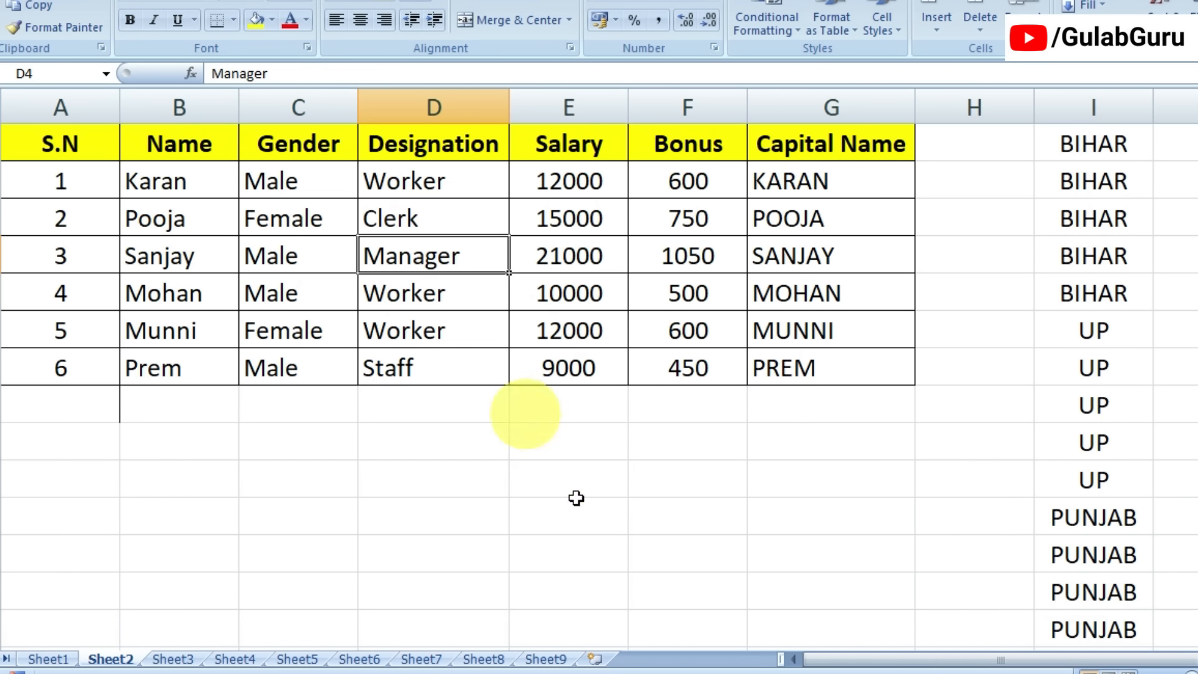
pyautogui.hotkey('ctrl', 'a')
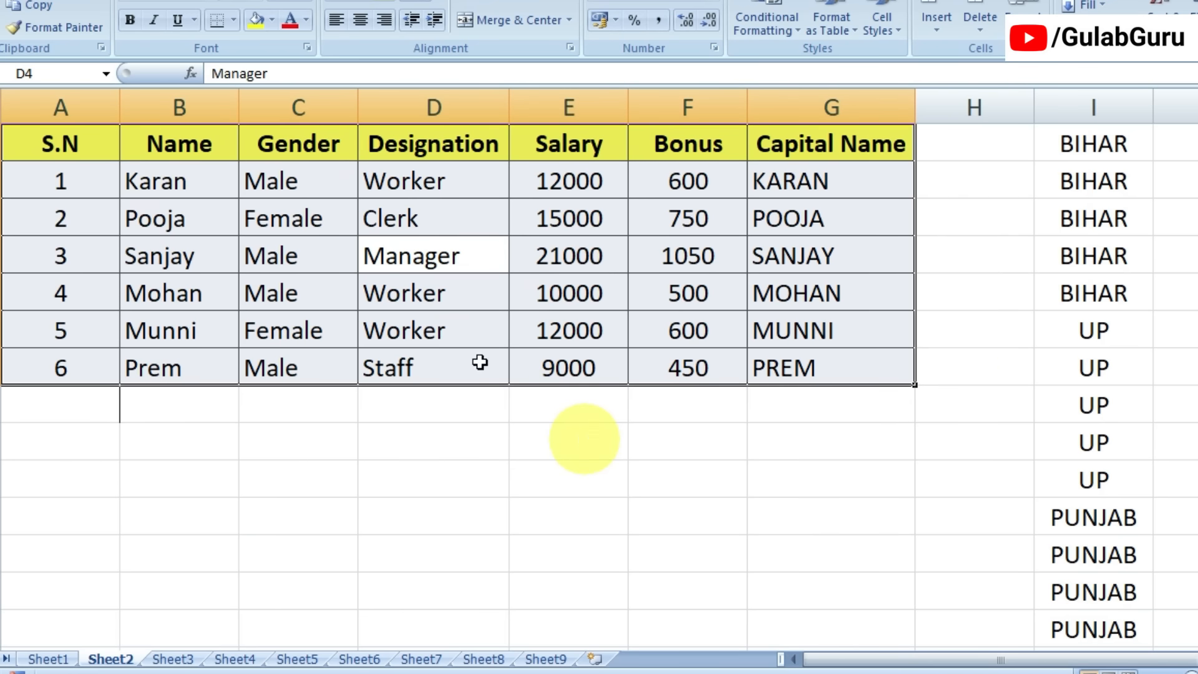
pyautogui.click(1051, 406)
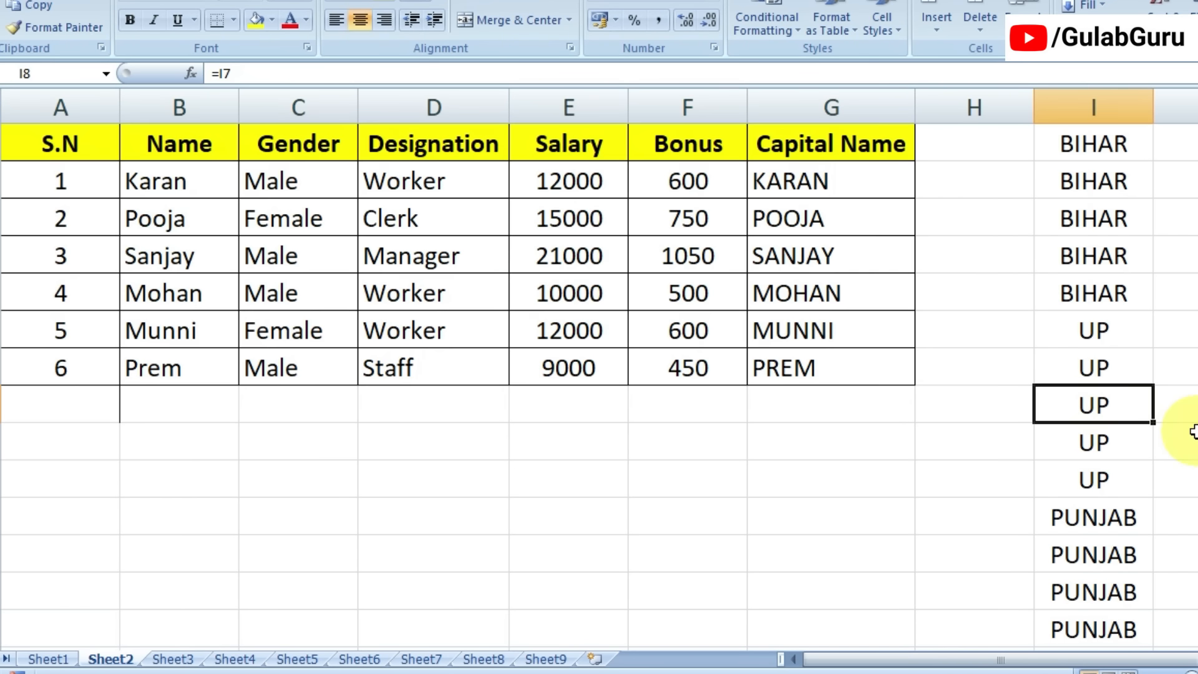
pyautogui.hotkey('ctrl', 'space')
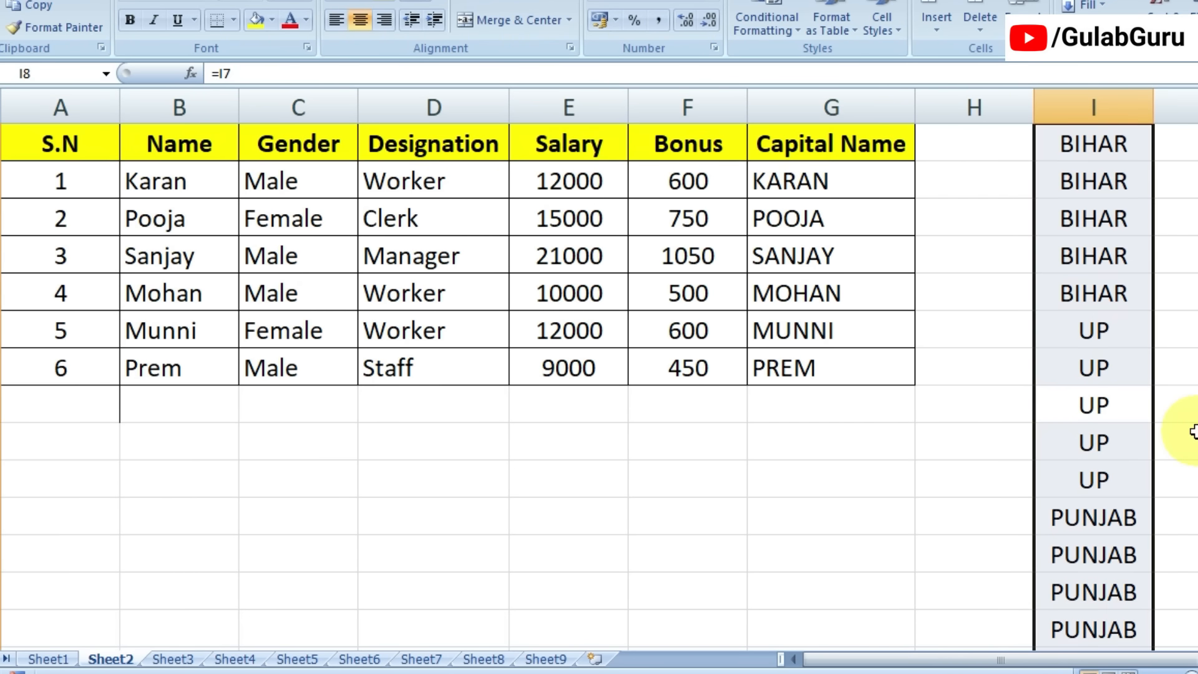
pyautogui.click(999, 482)
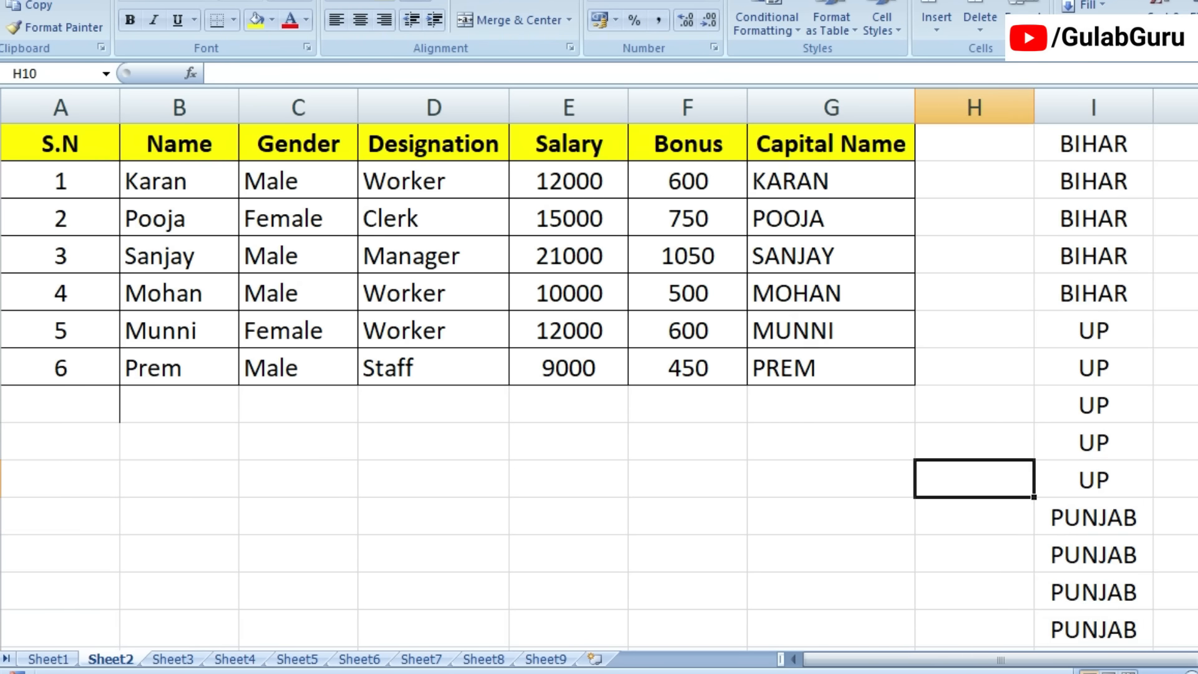
pyautogui.hotkey('ctrl', 'g')
pyautogui.hotkey('alt', 's')
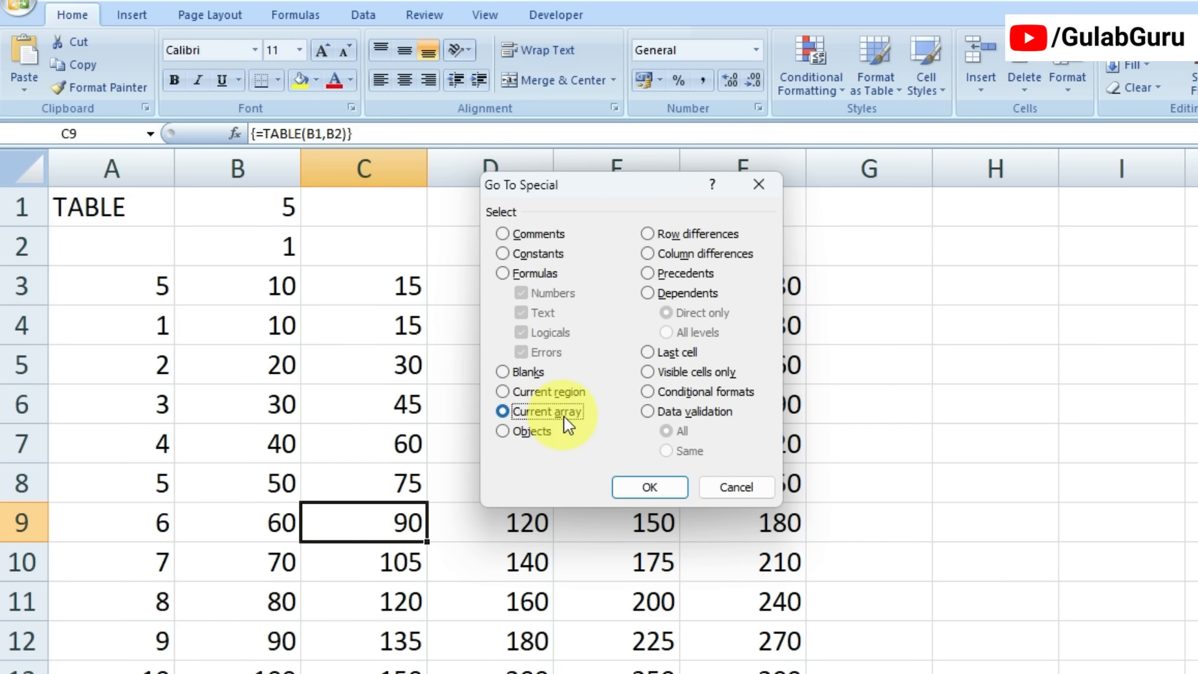
pyautogui.click(730, 487)
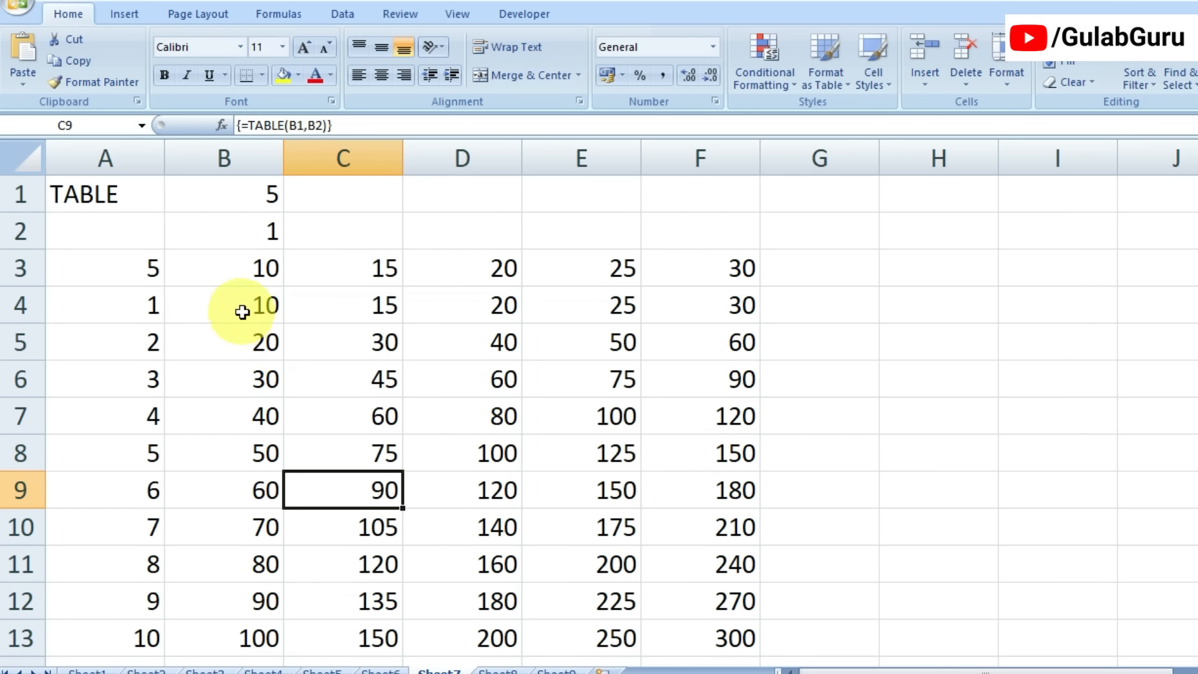
# - Clear the existing multiplication results from B4:F13 on Sheet7
pyautogui.moveTo(241, 311); pyautogui.dragTo(704, 635)
pyautogui.press('Delete')
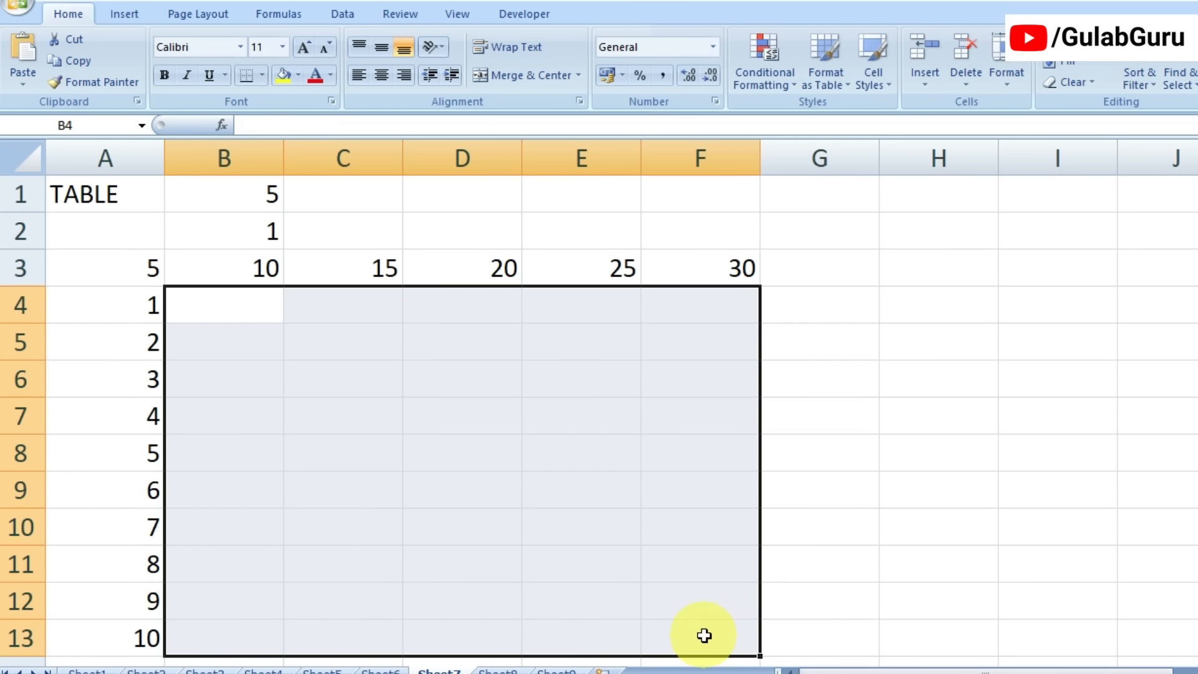
pyautogui.click(462, 453)
# - Rewrite the formula in A3 as =B1*B2, multiplying the two input cells above the table
pyautogui.click(261, 194)
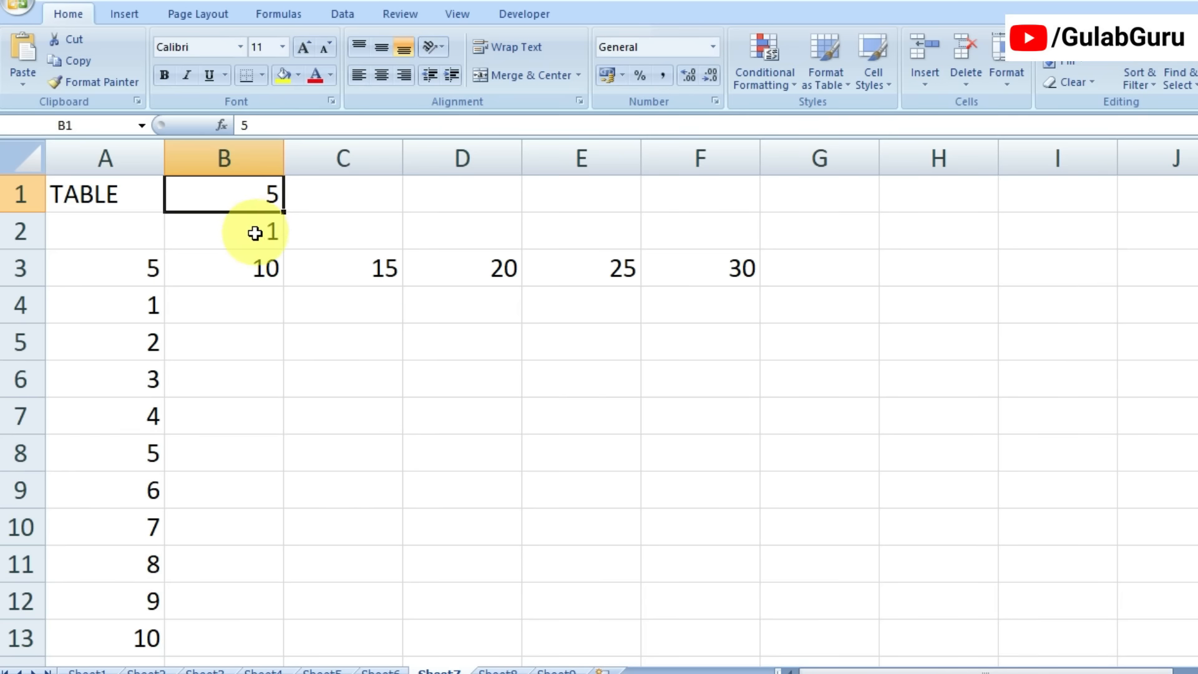
pyautogui.click(254, 232)
pyautogui.click(133, 267)
pyautogui.doubleClick(135, 269)
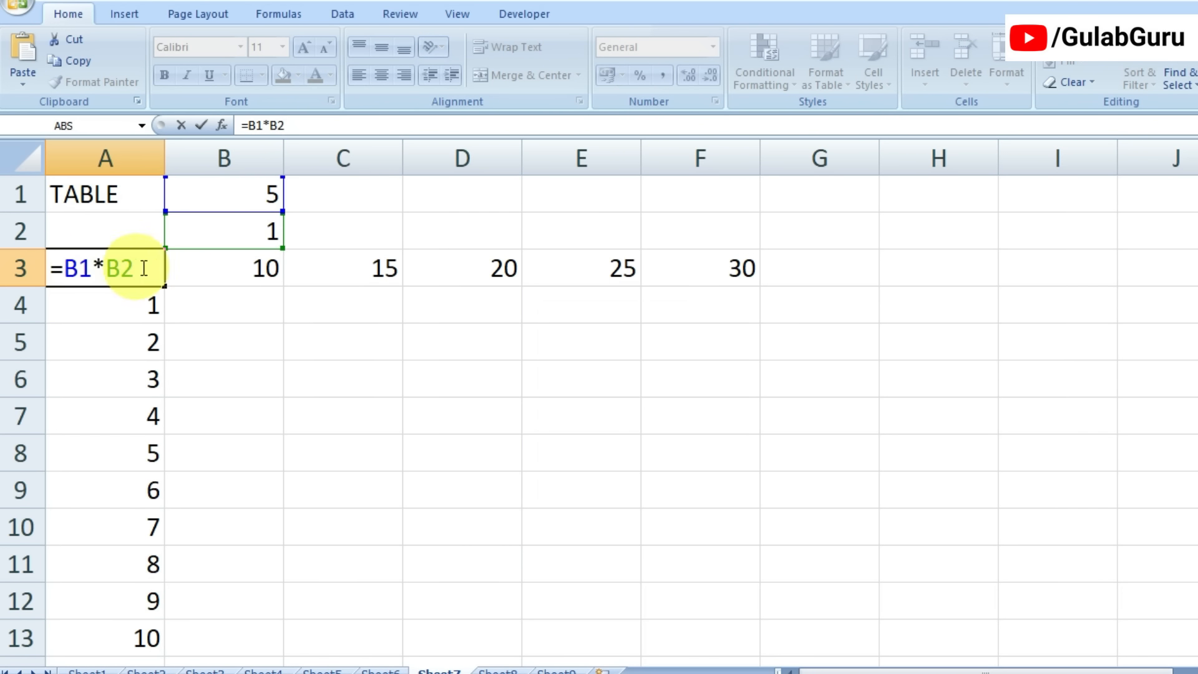
pyautogui.moveTo(150, 269); pyautogui.dragTo(69, 277)
pyautogui.press('BackSpace')
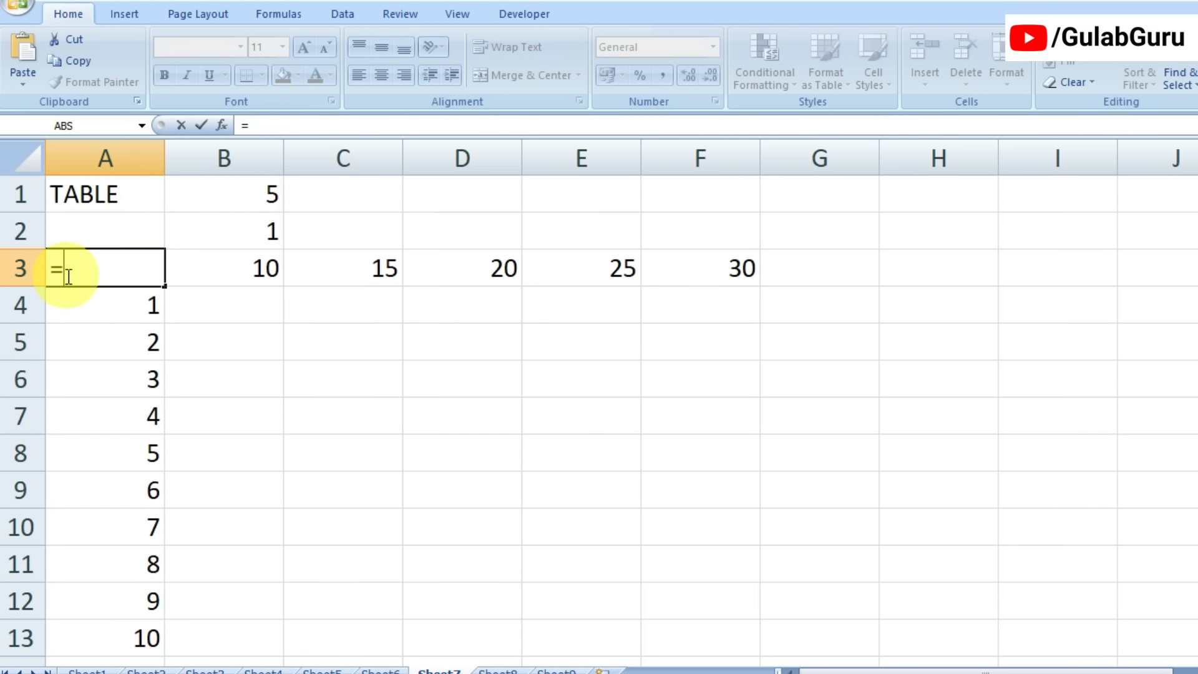
pyautogui.click(216, 195)
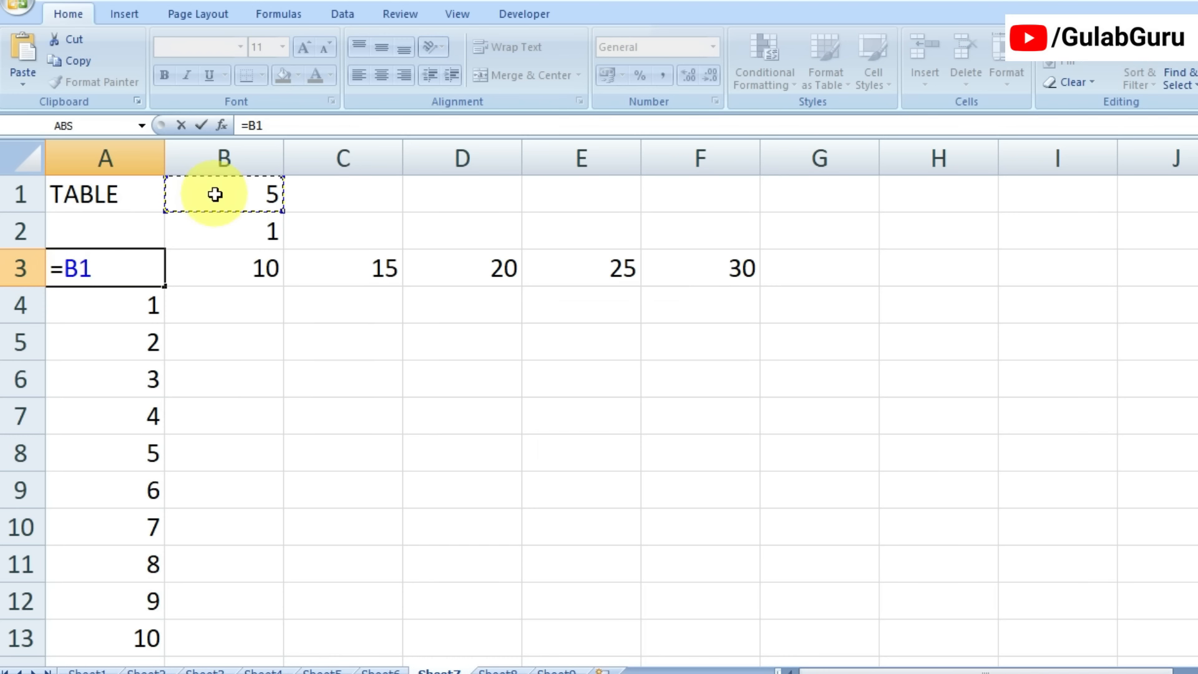
pyautogui.write('*')
pyautogui.click(233, 230)
pyautogui.press('Return')
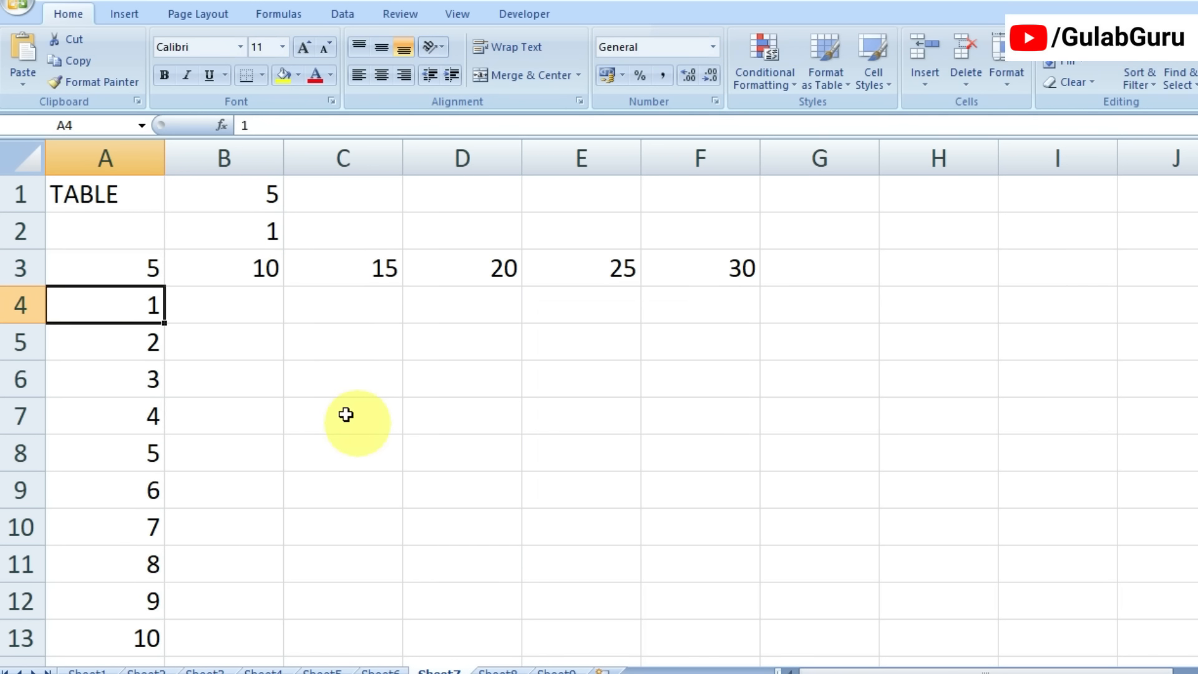
# - Create a What-If data table over A3:F13 with row input cell $B$1 and column input cell $B$2
pyautogui.moveTo(125, 270); pyautogui.dragTo(698, 638)
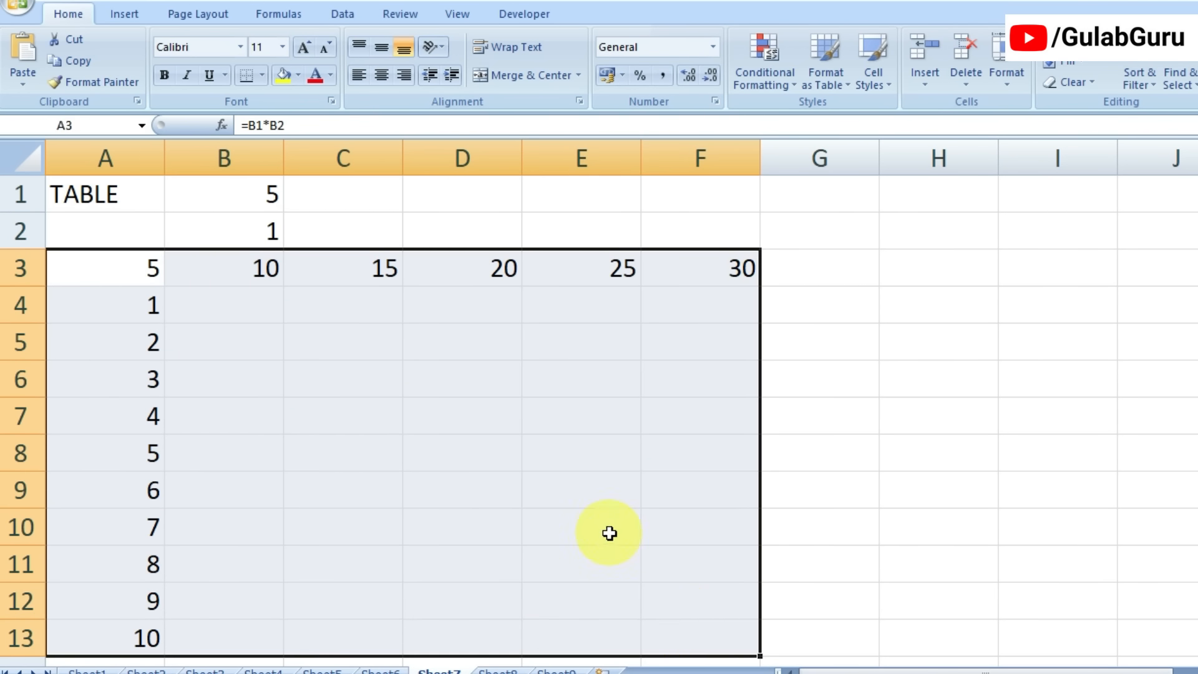
pyautogui.click(344, 14)
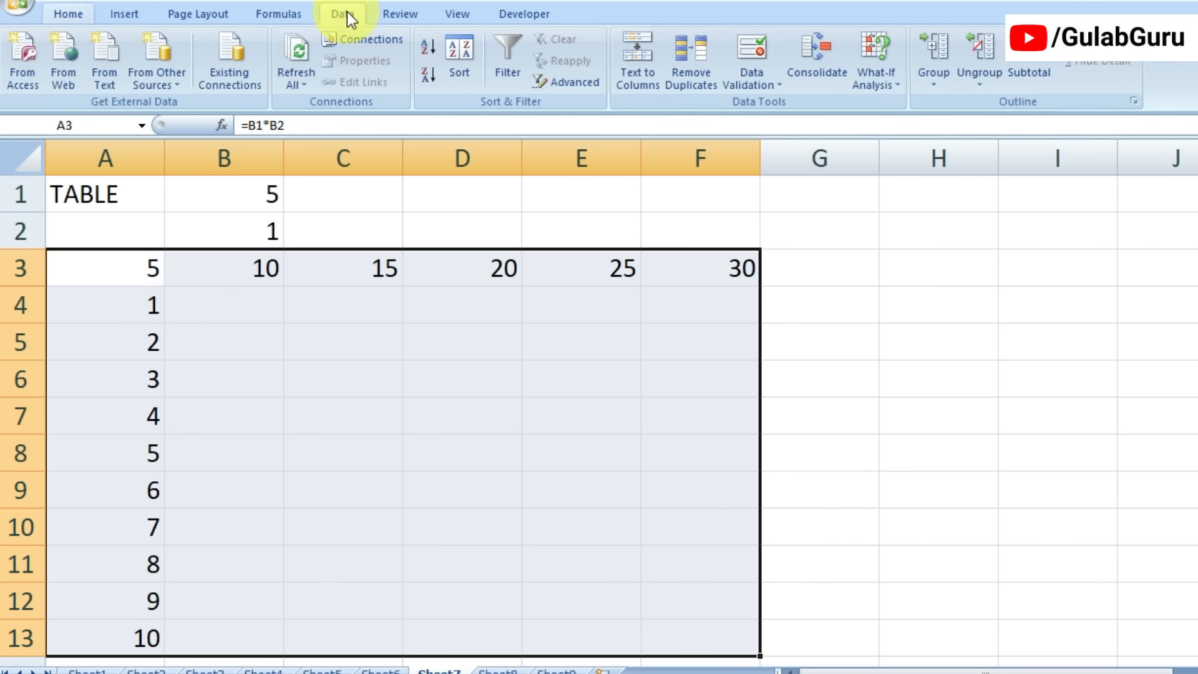
pyautogui.click(897, 84)
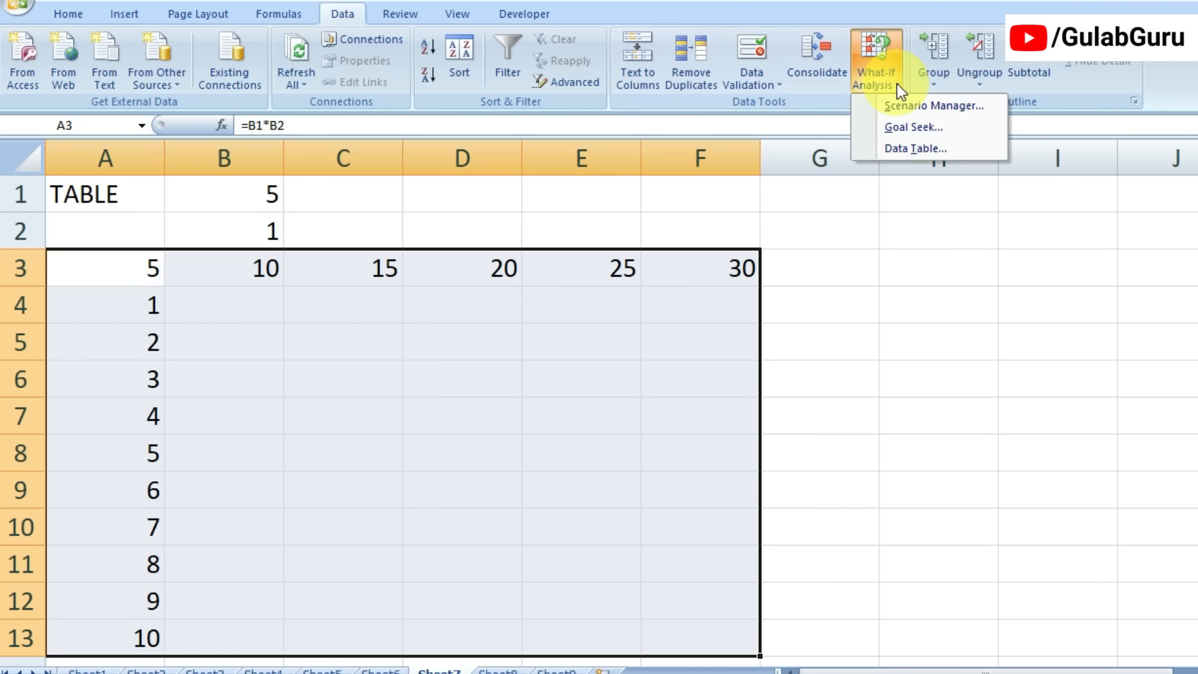
pyautogui.click(904, 151)
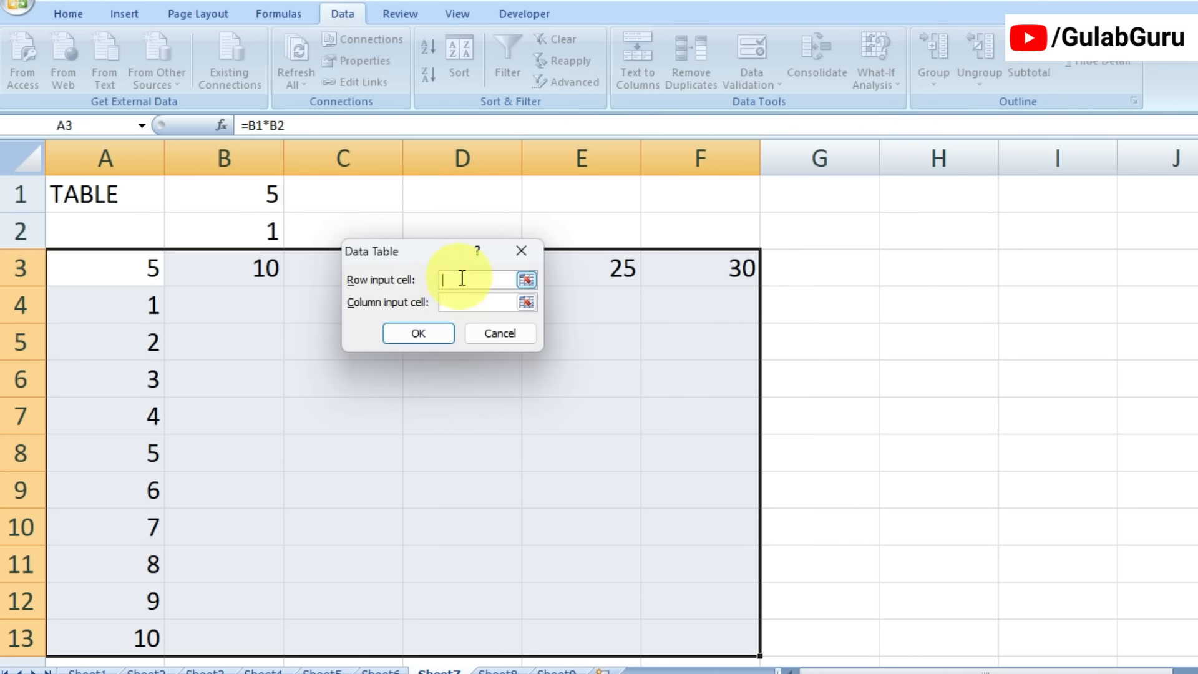
pyautogui.click(260, 193)
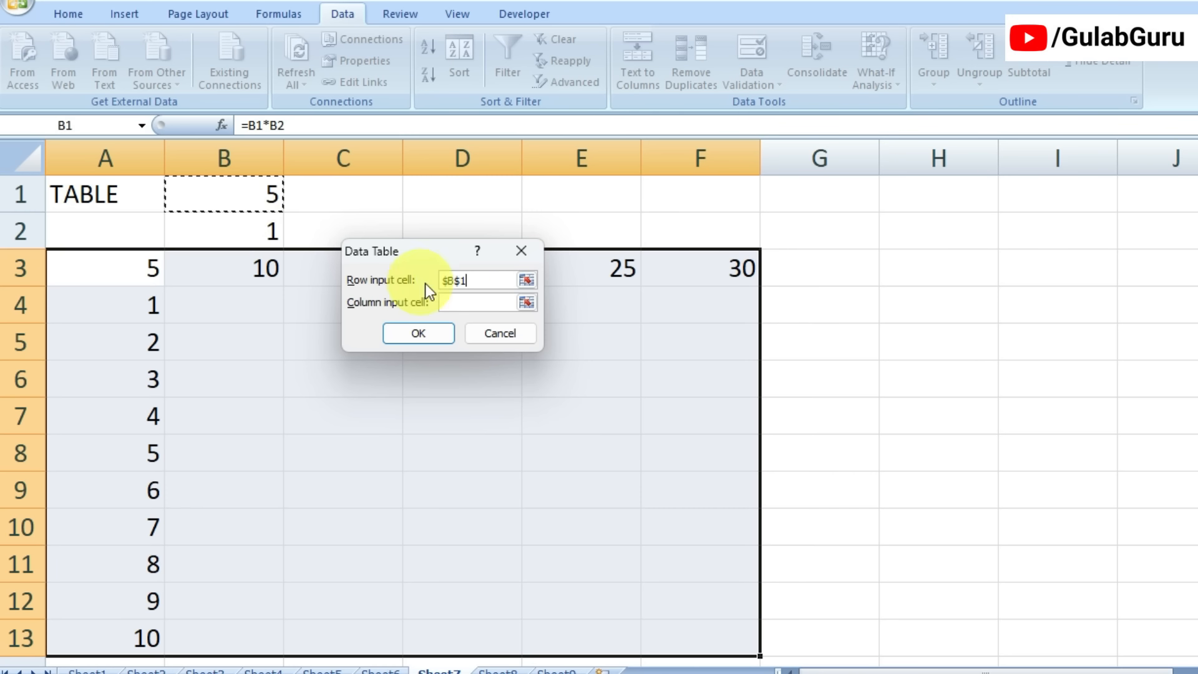
pyautogui.click(446, 303)
pyautogui.click(242, 227)
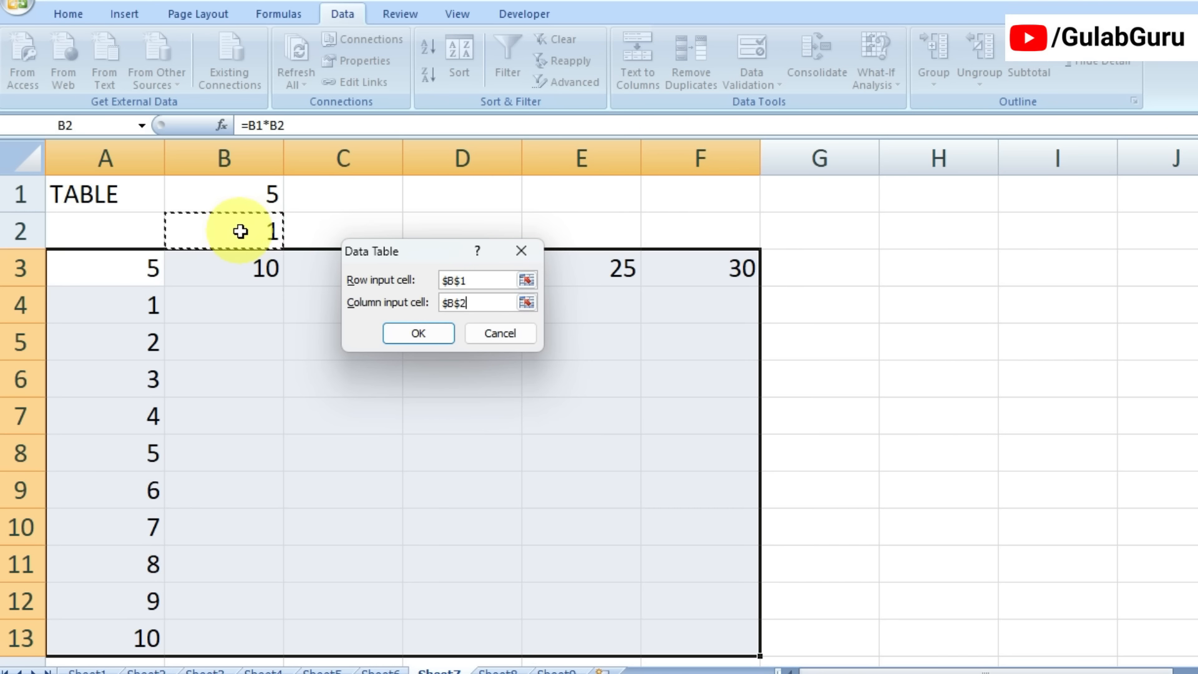
pyautogui.click(430, 335)
pyautogui.click(499, 526)
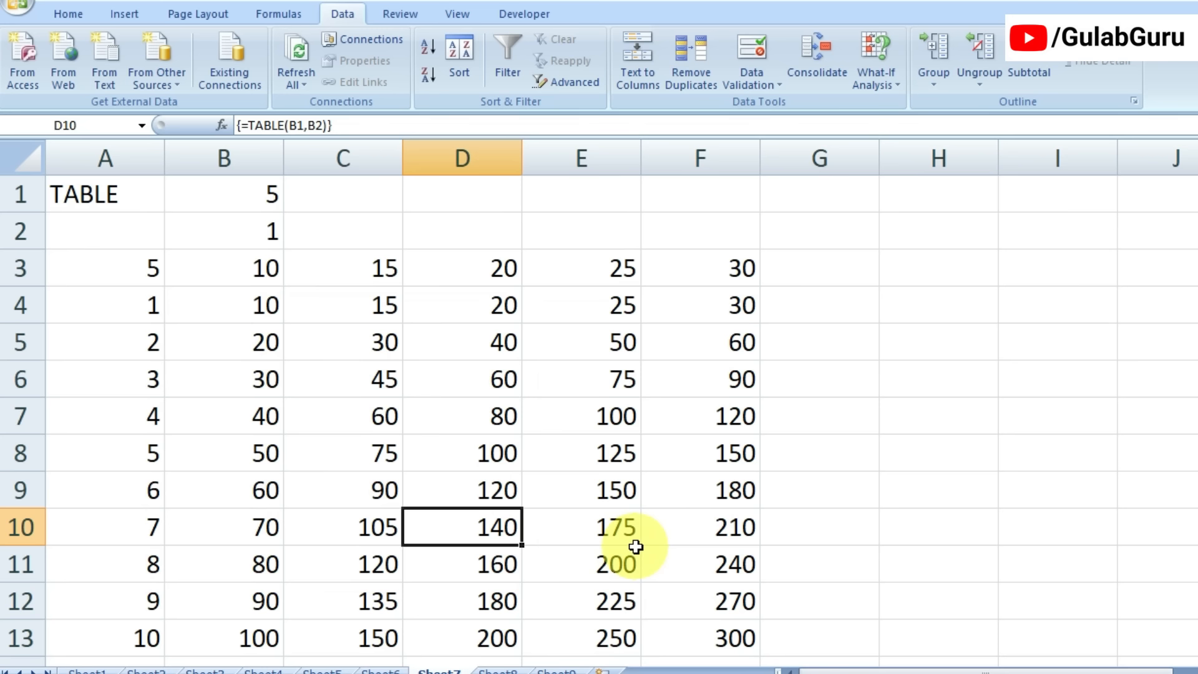
# - Select the data table's whole array from C6 using Go To Special with Current array, and dismiss the reopened dialog
pyautogui.click(343, 368)
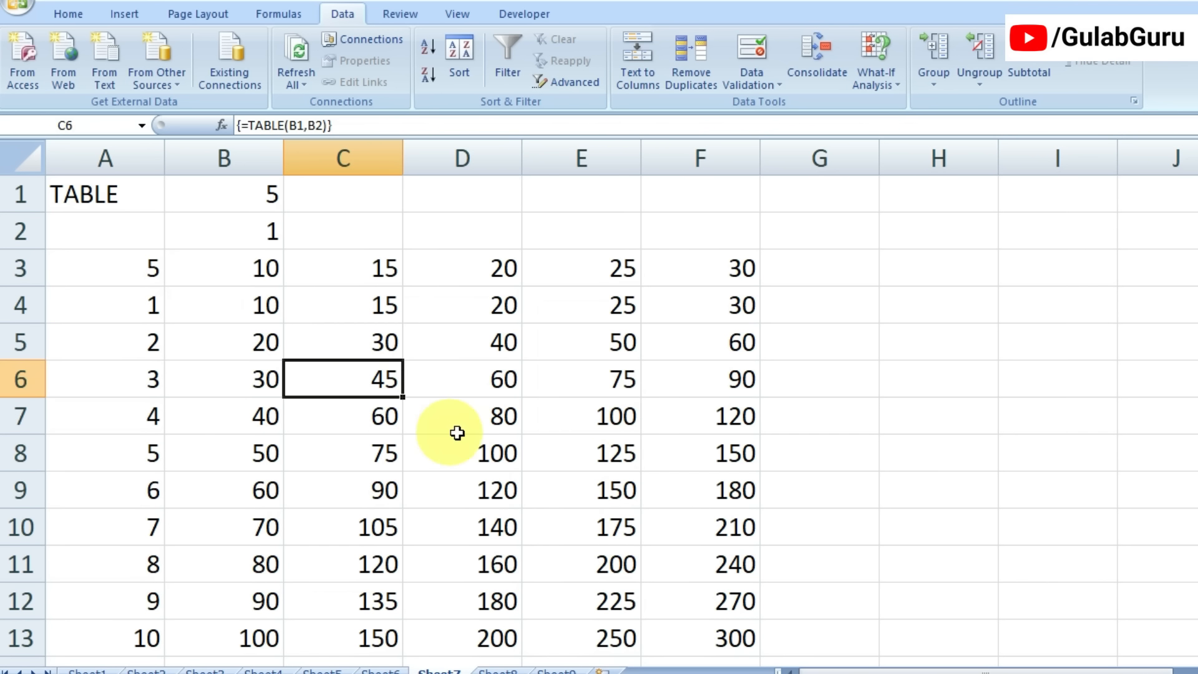
pyautogui.click(147, 1)
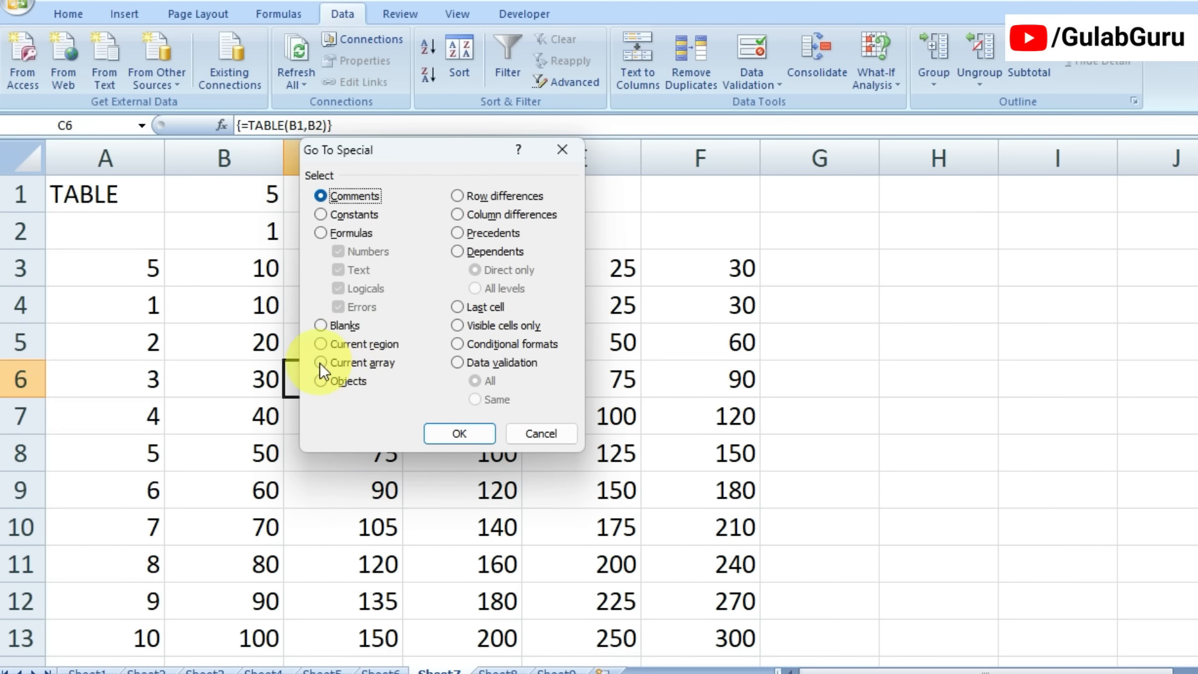
pyautogui.click(320, 363)
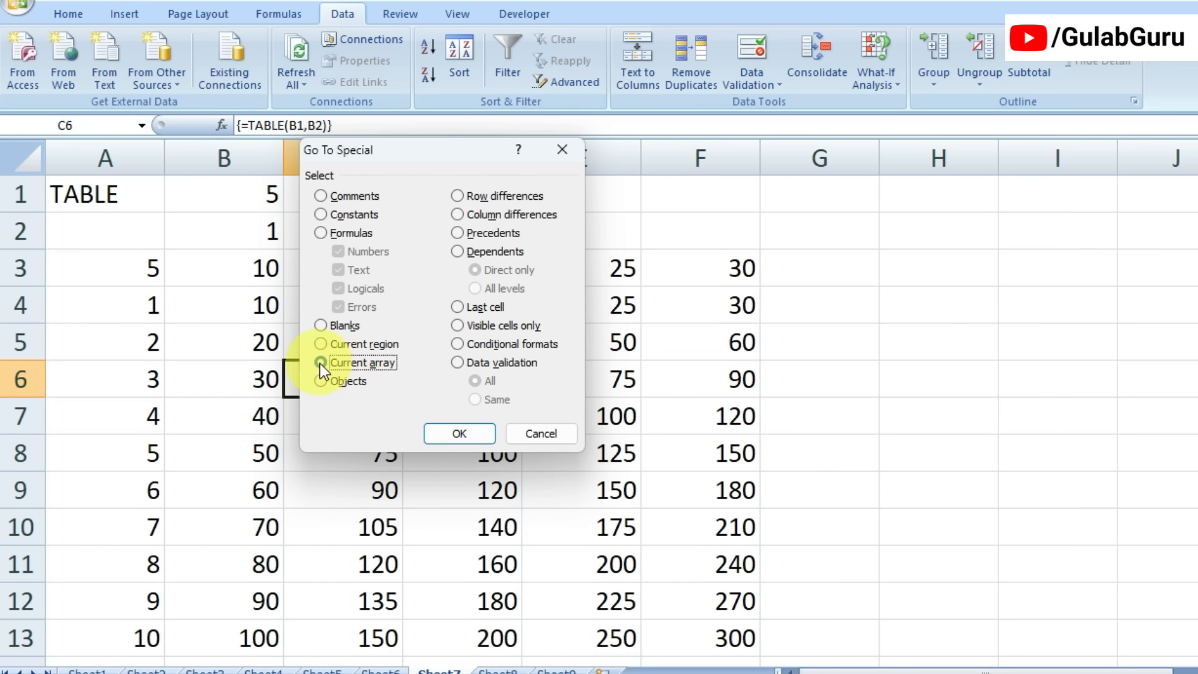
pyautogui.click(466, 431)
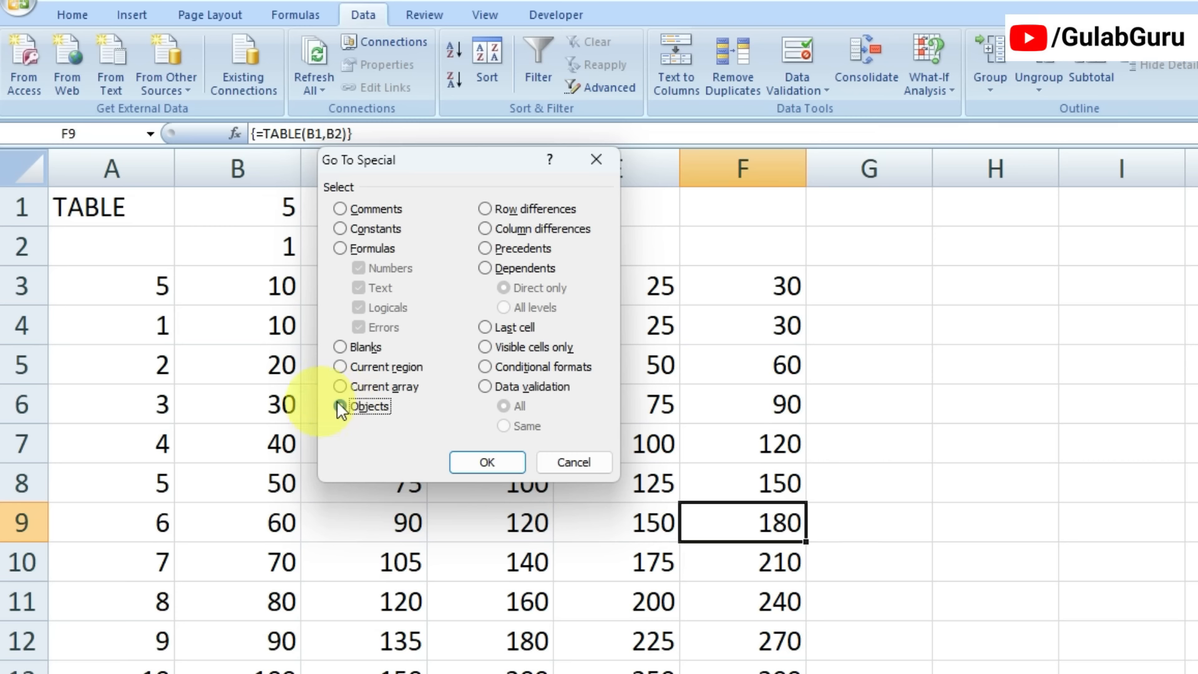
pyautogui.click(571, 465)
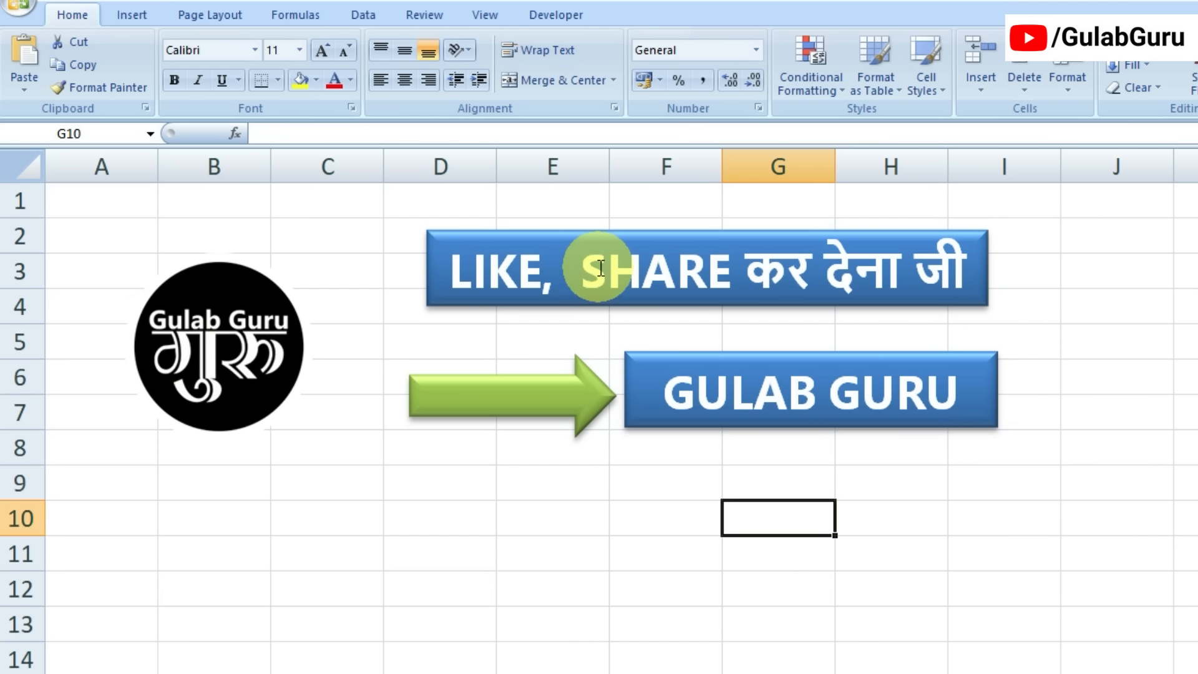
pyautogui.click(135, 14)
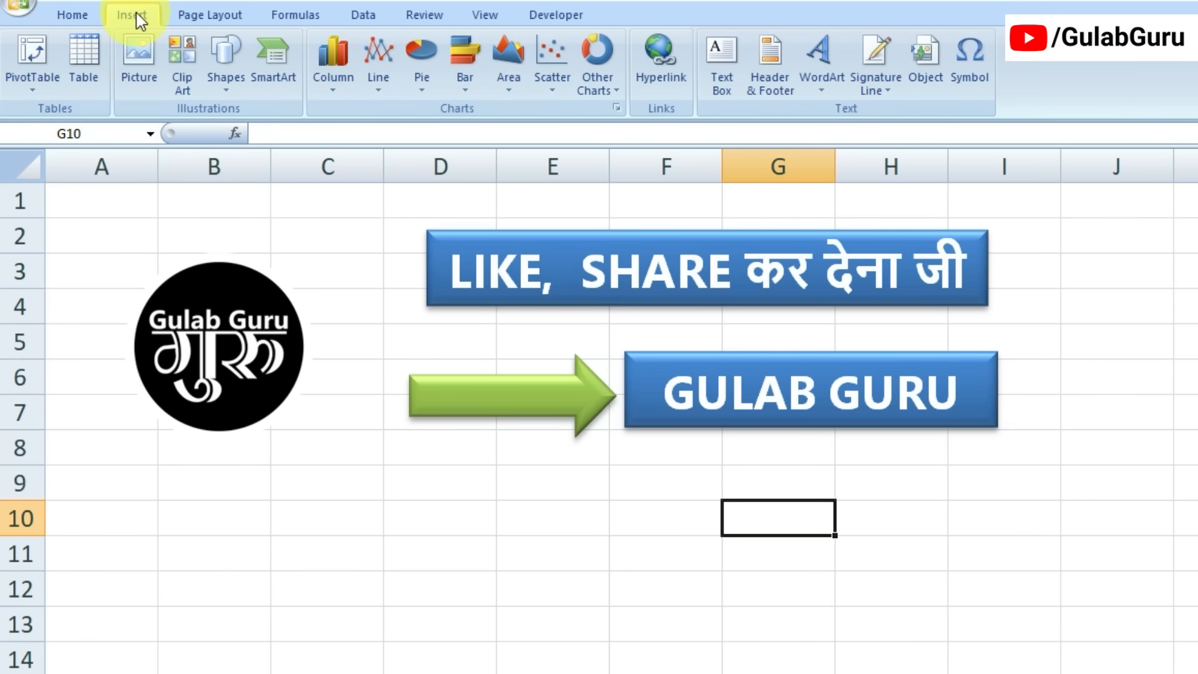
pyautogui.click(234, 89)
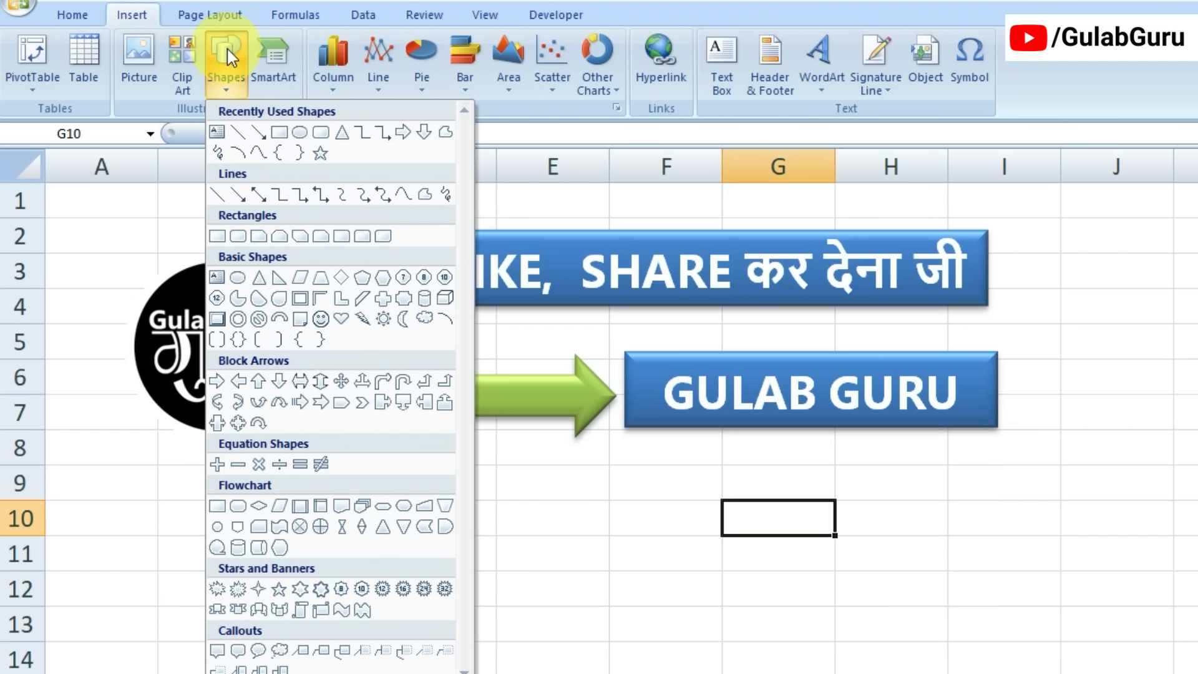
pyautogui.click(91, 14)
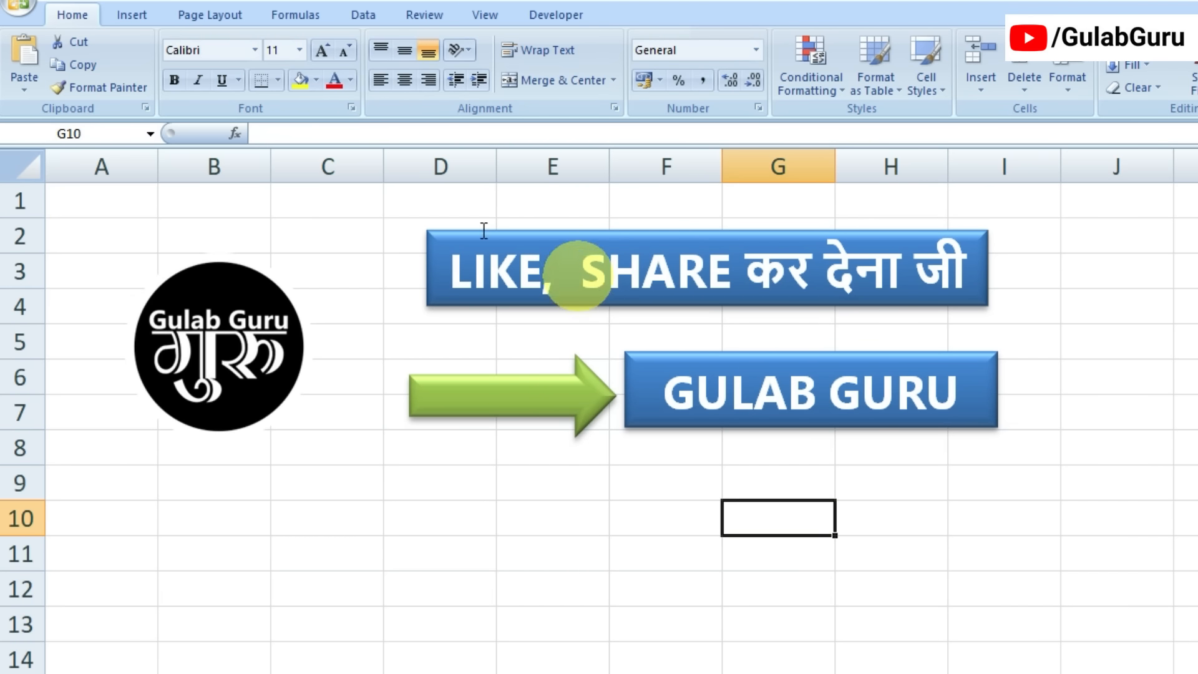
# - Select all graphic objects on the sheet using Go To Special with Objects
pyautogui.click(149, 0)
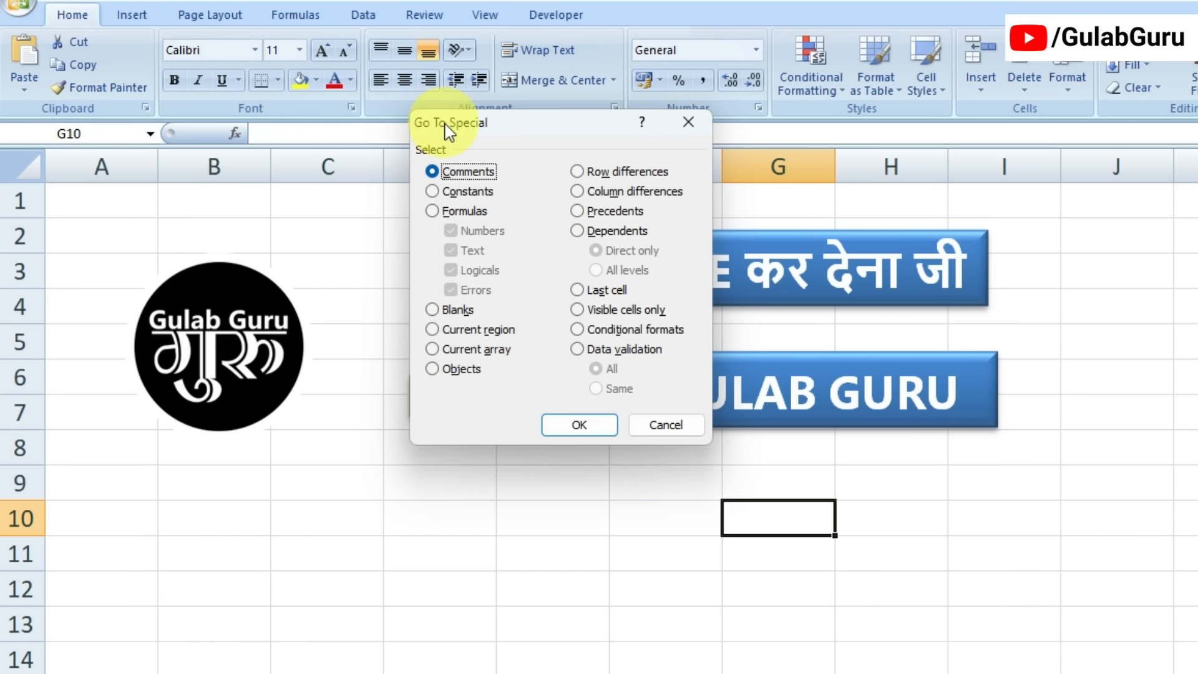
pyautogui.click(434, 369)
pyautogui.click(587, 430)
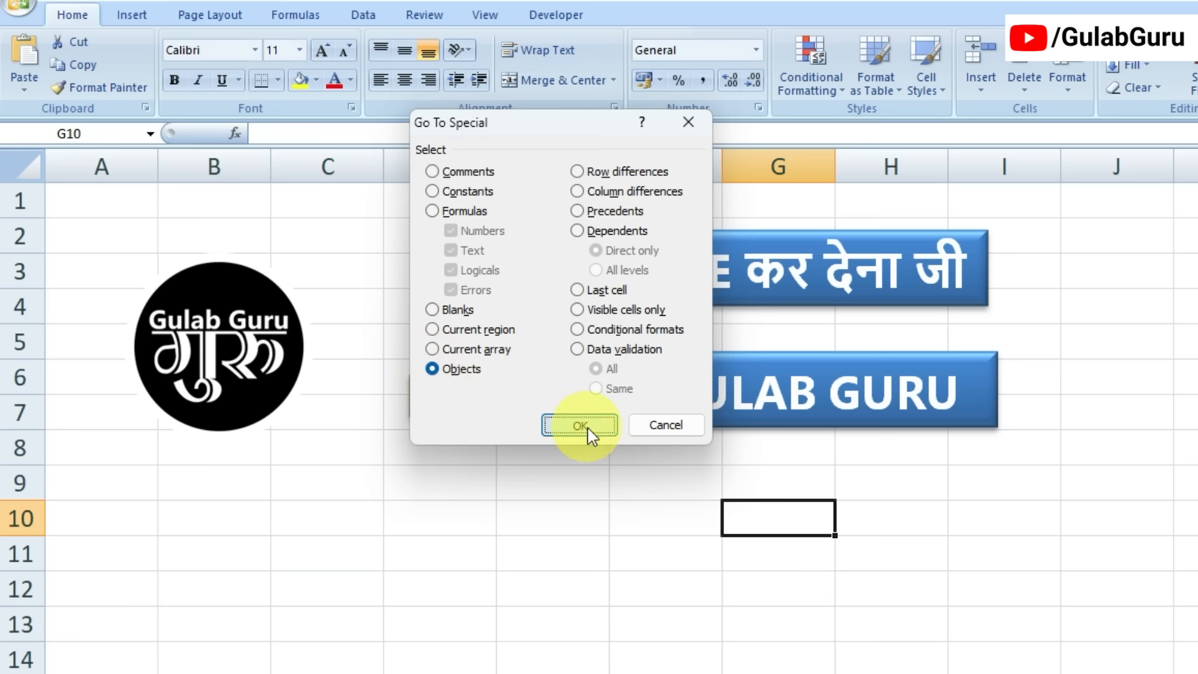
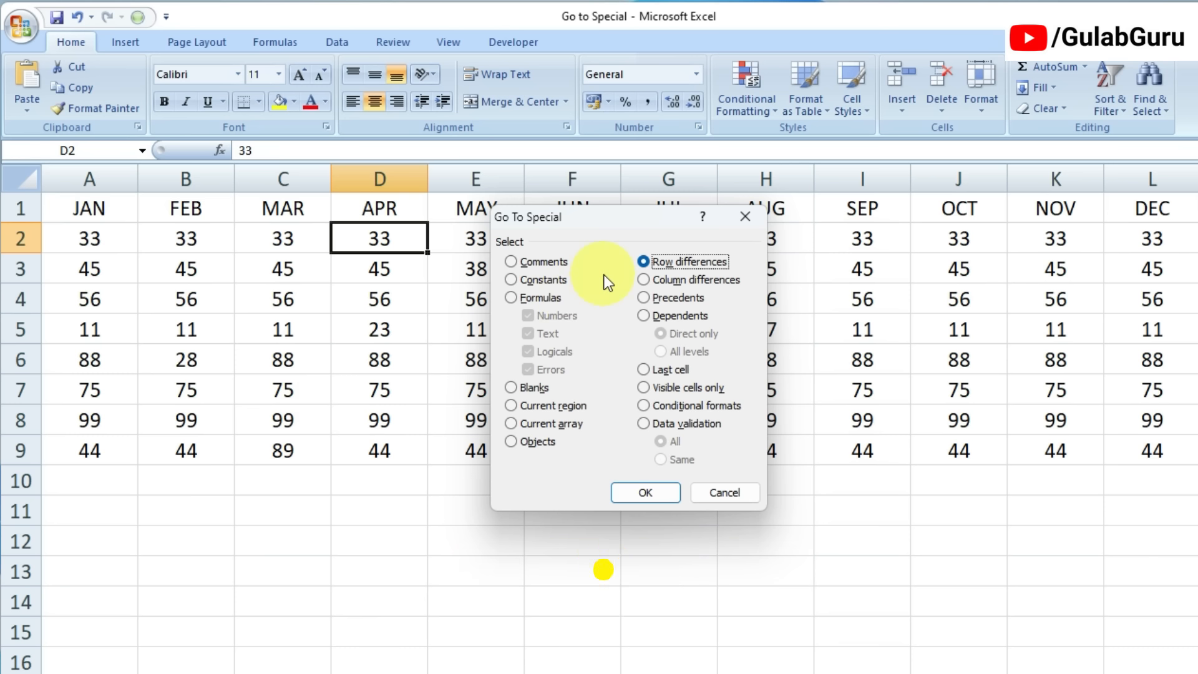
# - Select the cells in A2:L9 that differ within their row using Go To Special with Row differences, and apply a fill colour to them
pyautogui.click(645, 493)
pyautogui.click(663, 487)
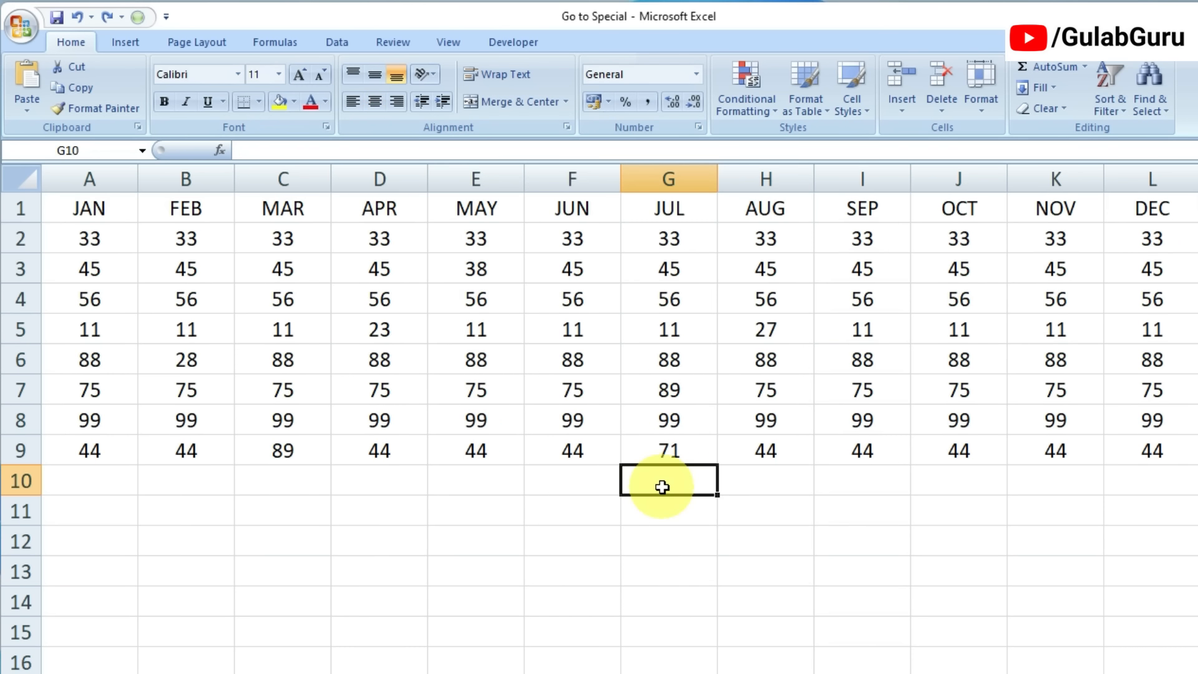
pyautogui.moveTo(99, 236); pyautogui.dragTo(1117, 454)
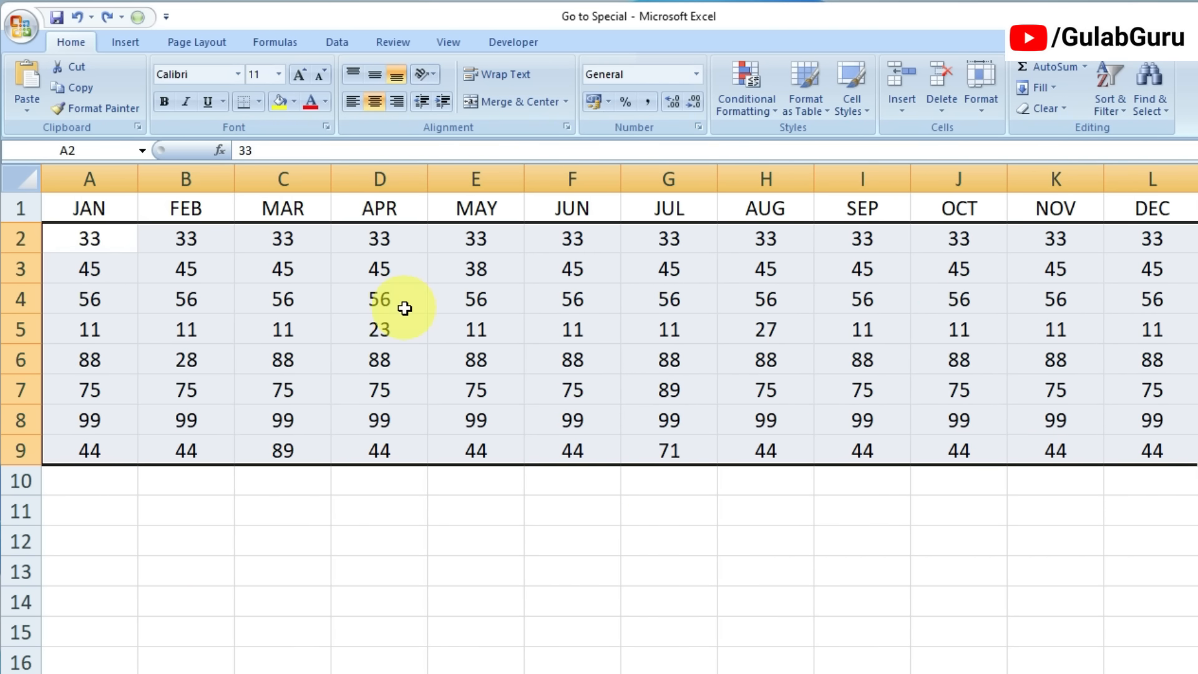
pyautogui.click(138, 16)
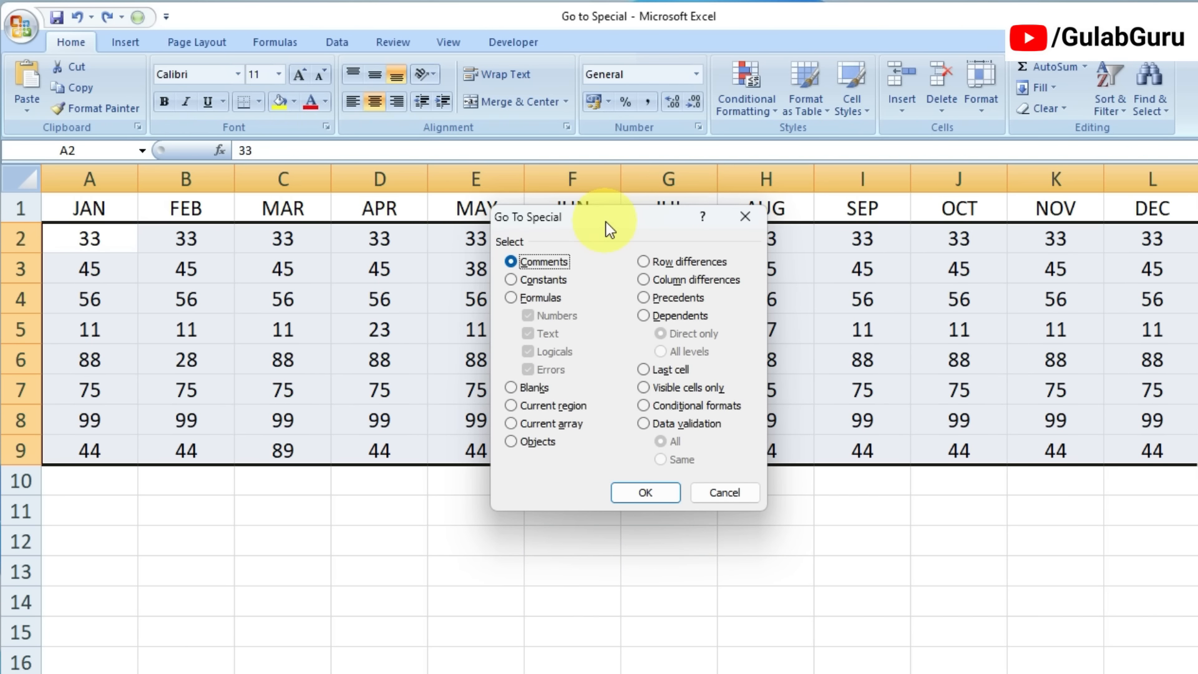
pyautogui.click(642, 262)
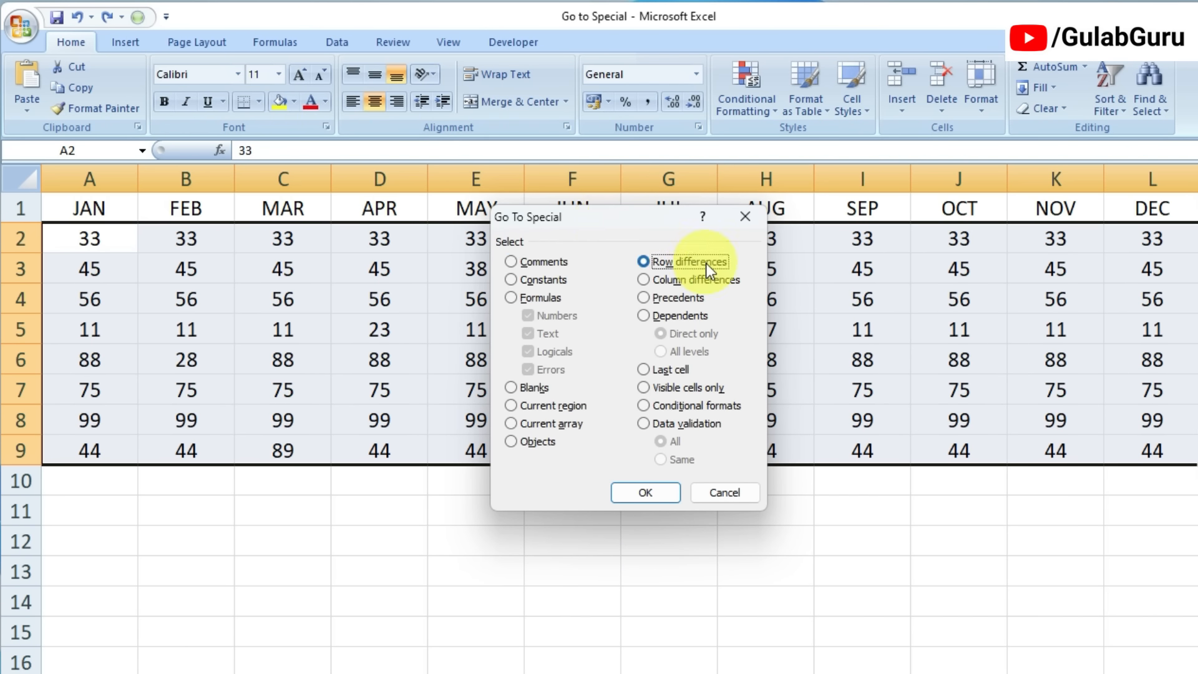
pyautogui.click(645, 491)
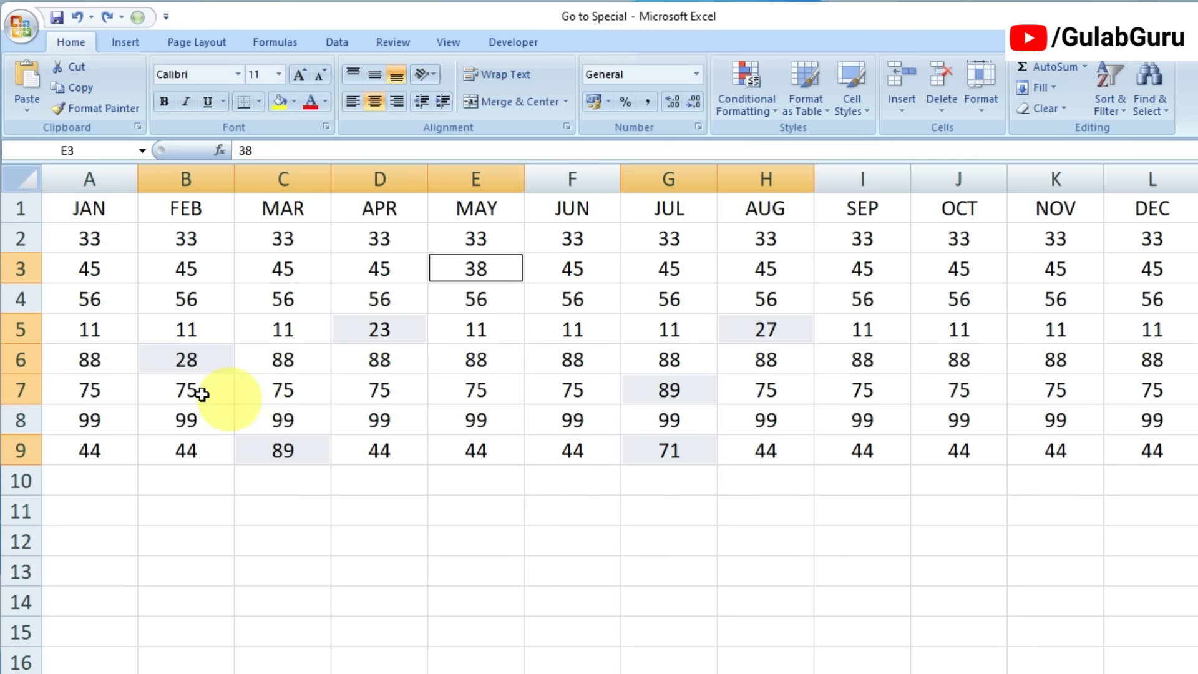
pyautogui.click(293, 102)
pyautogui.click(326, 243)
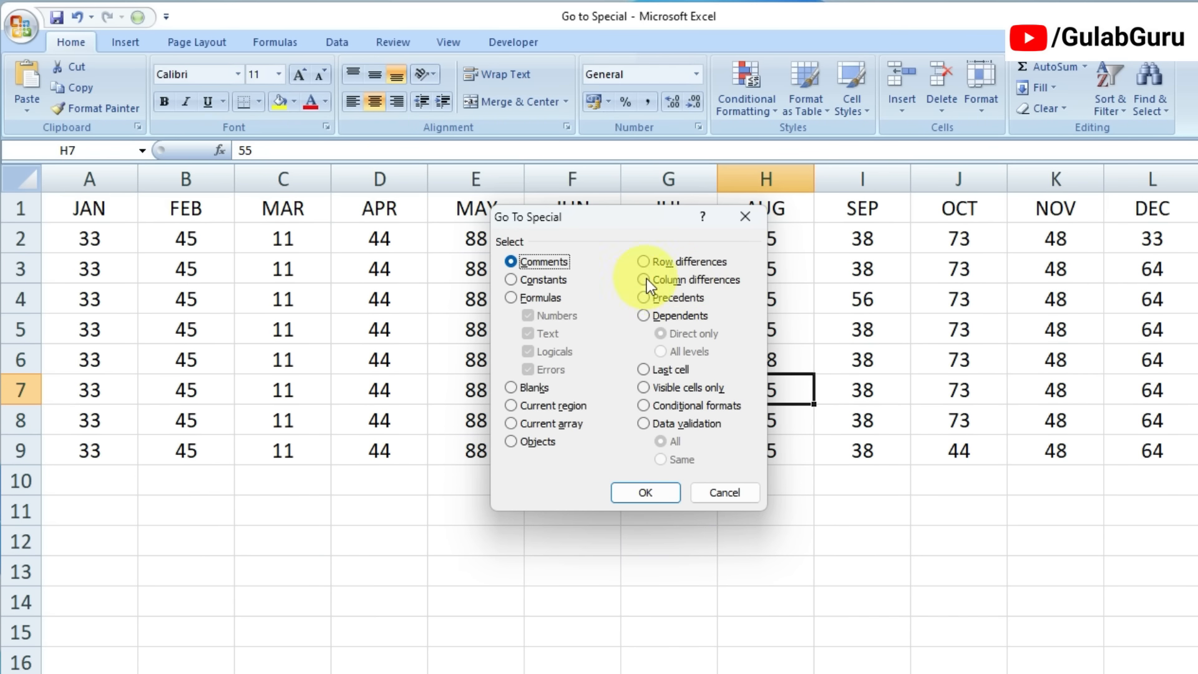
pyautogui.click(647, 281)
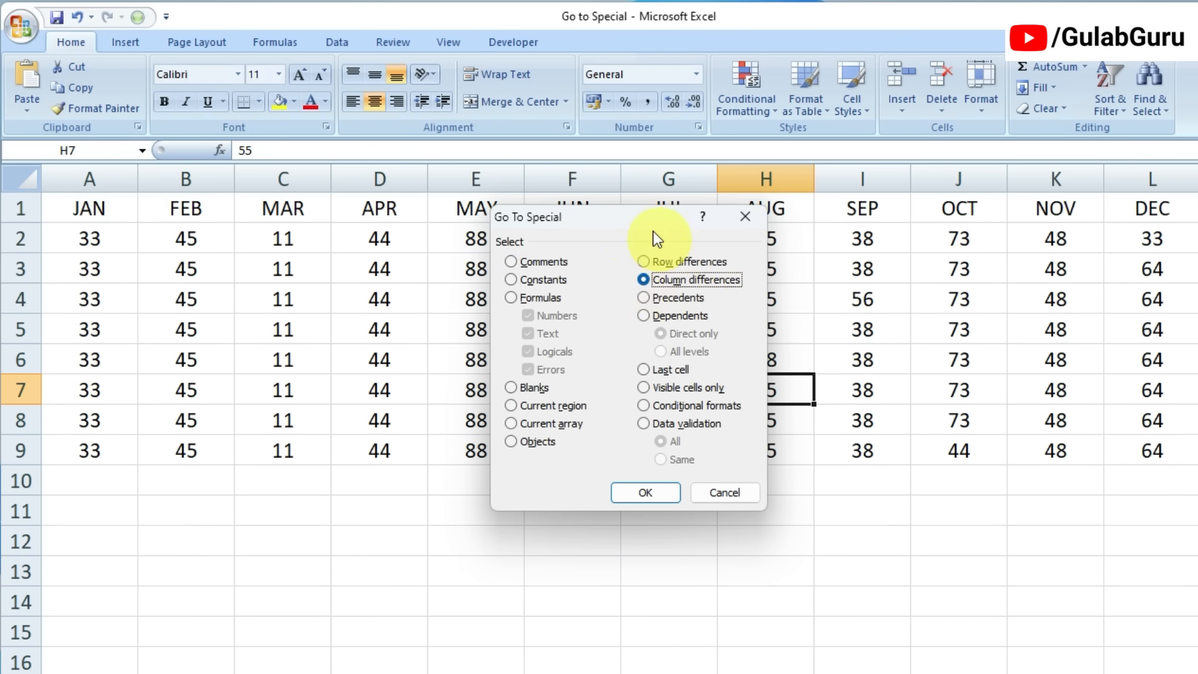
pyautogui.moveTo(653, 227); pyautogui.dragTo(753, 250)
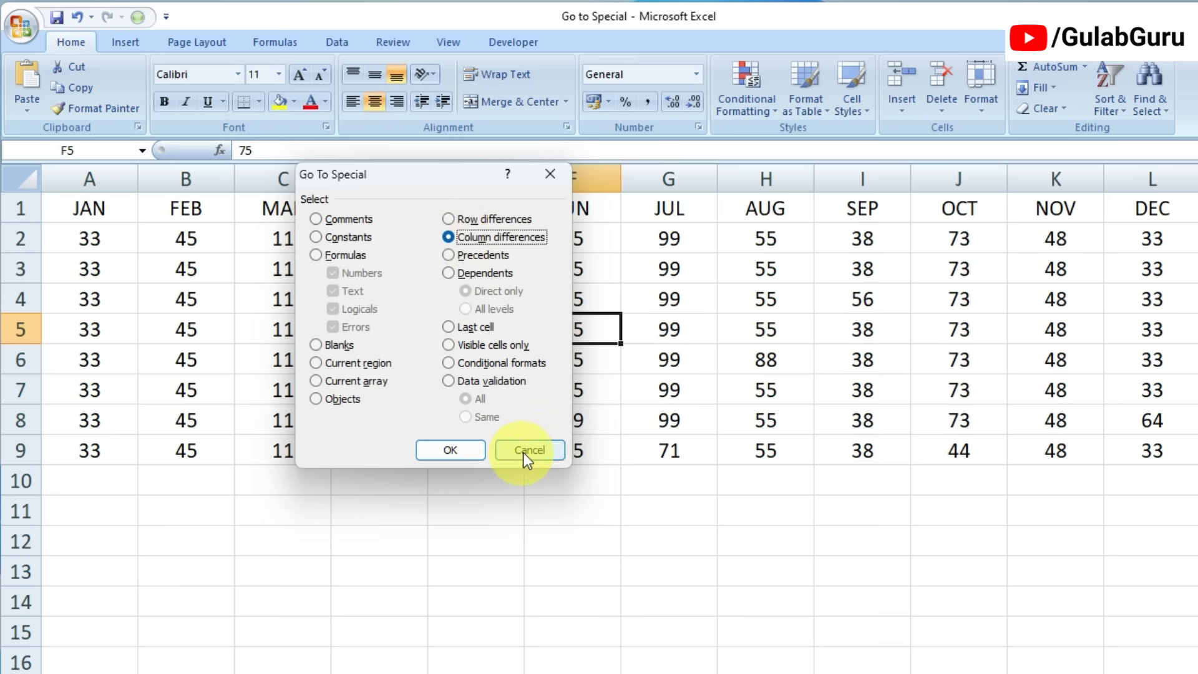
pyautogui.click(523, 450)
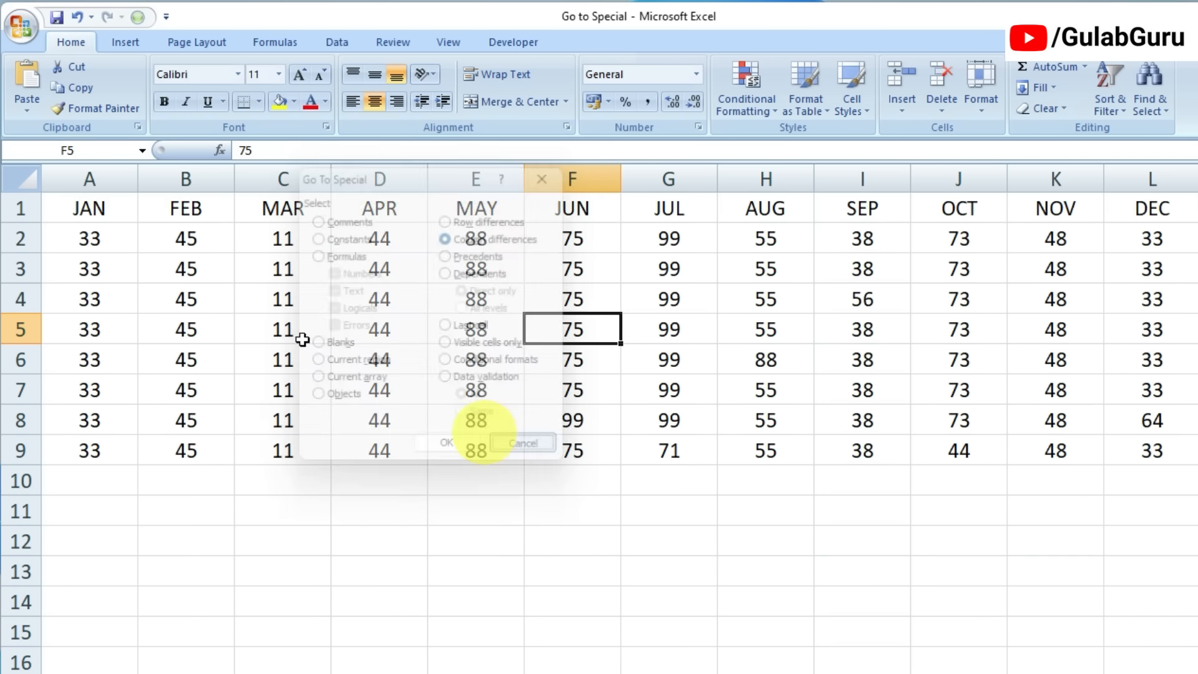
# - Select the cells in A2:L9 that differ within their column using Go To Special with Column differences
pyautogui.moveTo(83, 236); pyautogui.dragTo(1110, 449)
pyautogui.click(138, 20)
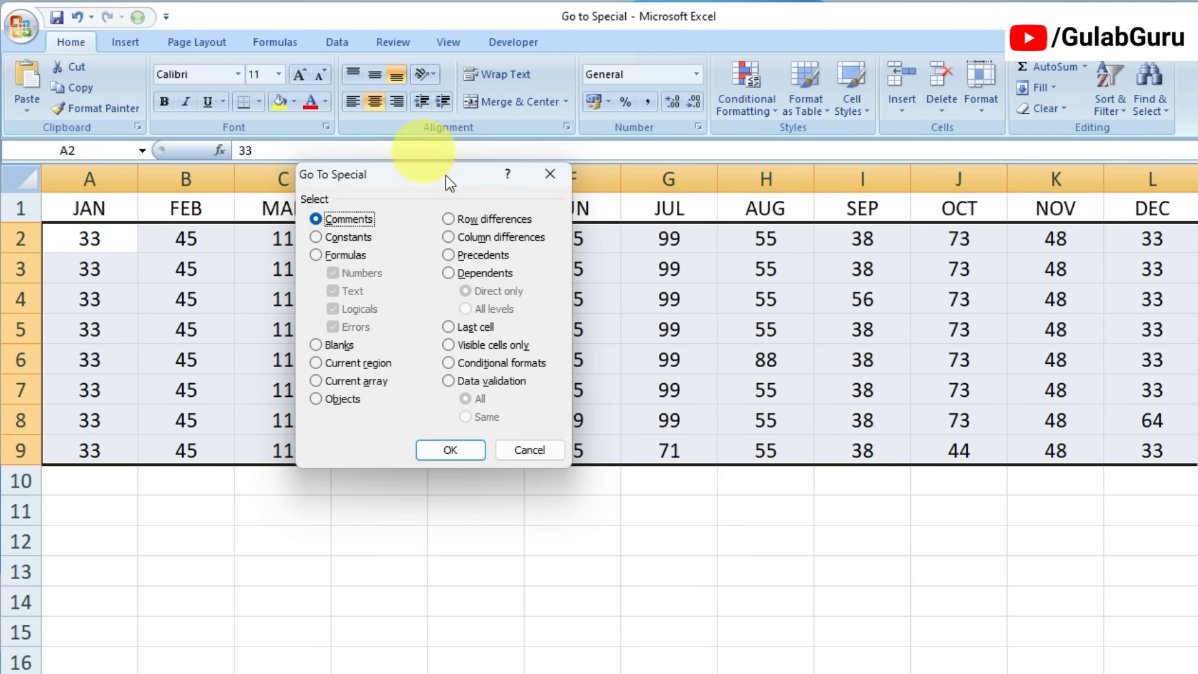
pyautogui.click(449, 236)
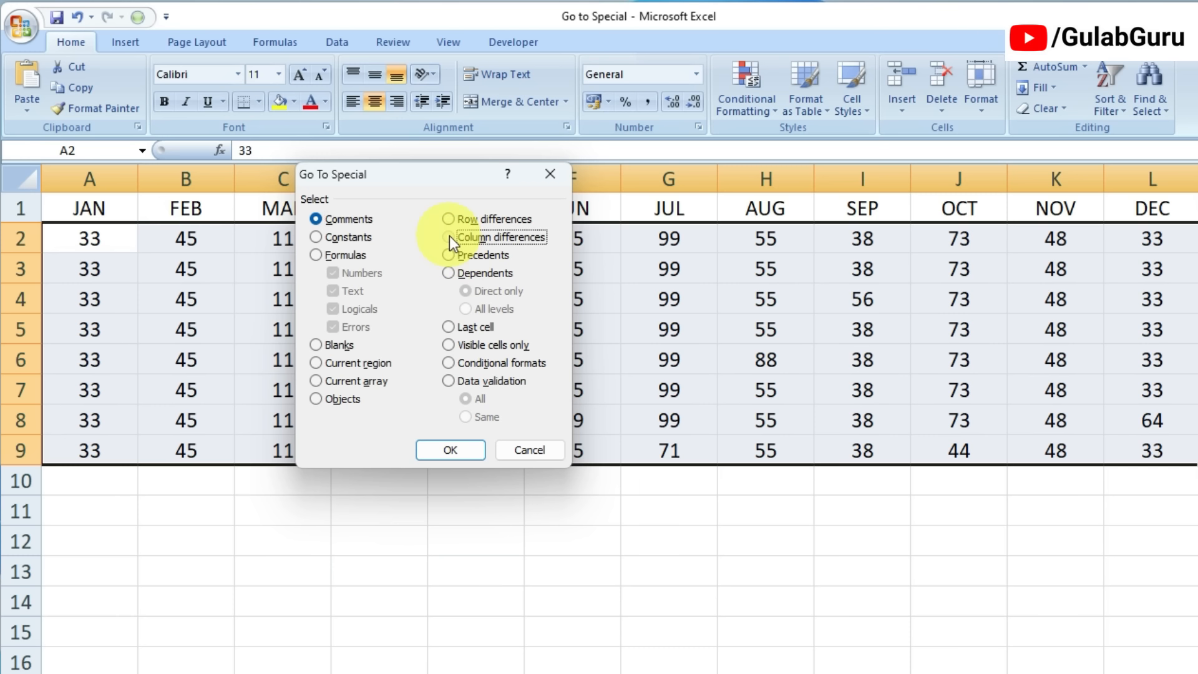
pyautogui.click(465, 447)
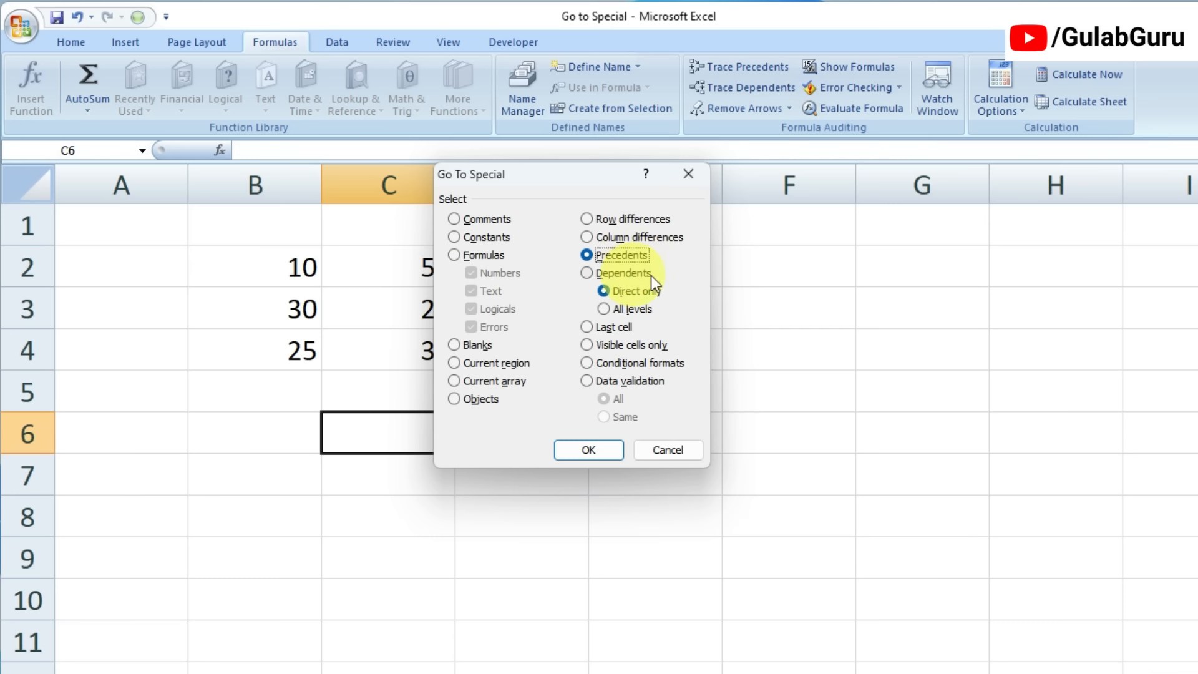
# - Dismiss the open dialog and enter the formula =B2+C3+D4+D2 in cell C6
pyautogui.click(690, 177)
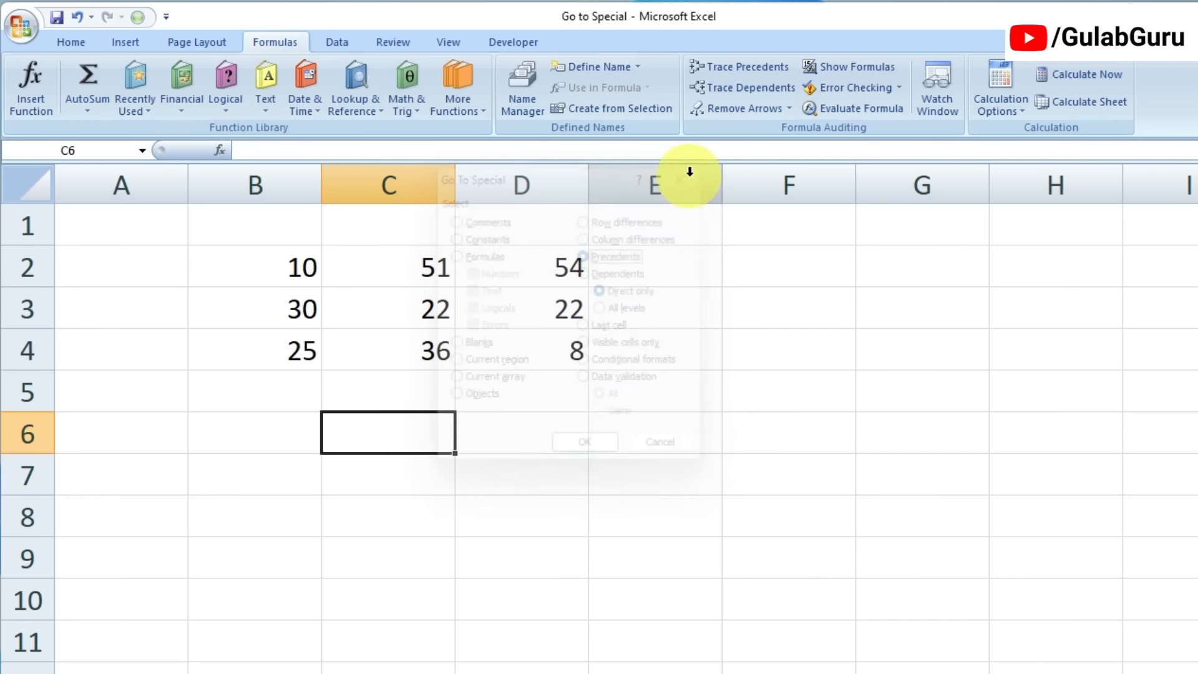
pyautogui.moveTo(300, 276); pyautogui.dragTo(533, 350)
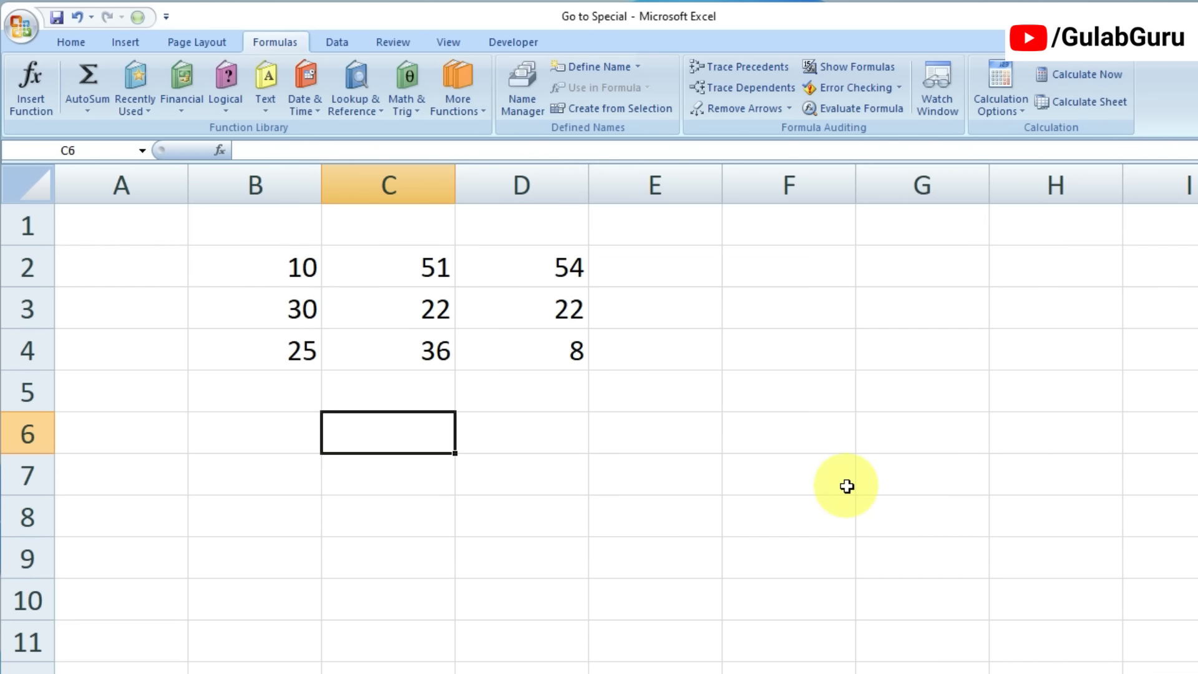
pyautogui.write('=')
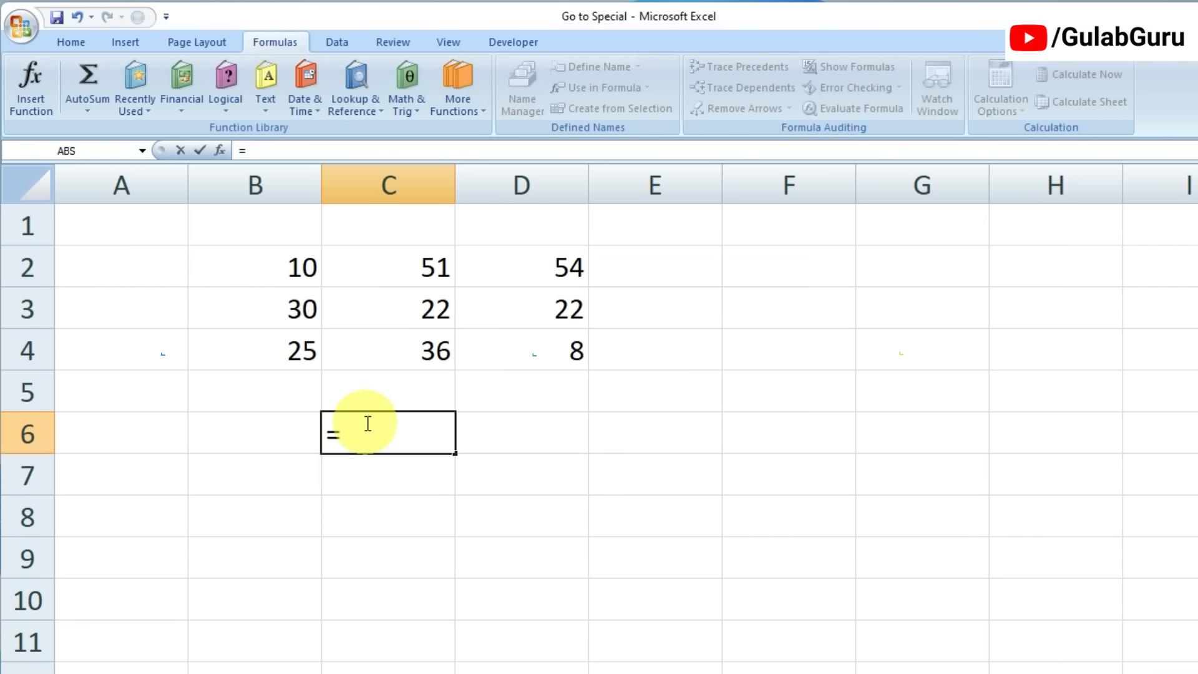
pyautogui.click(280, 268)
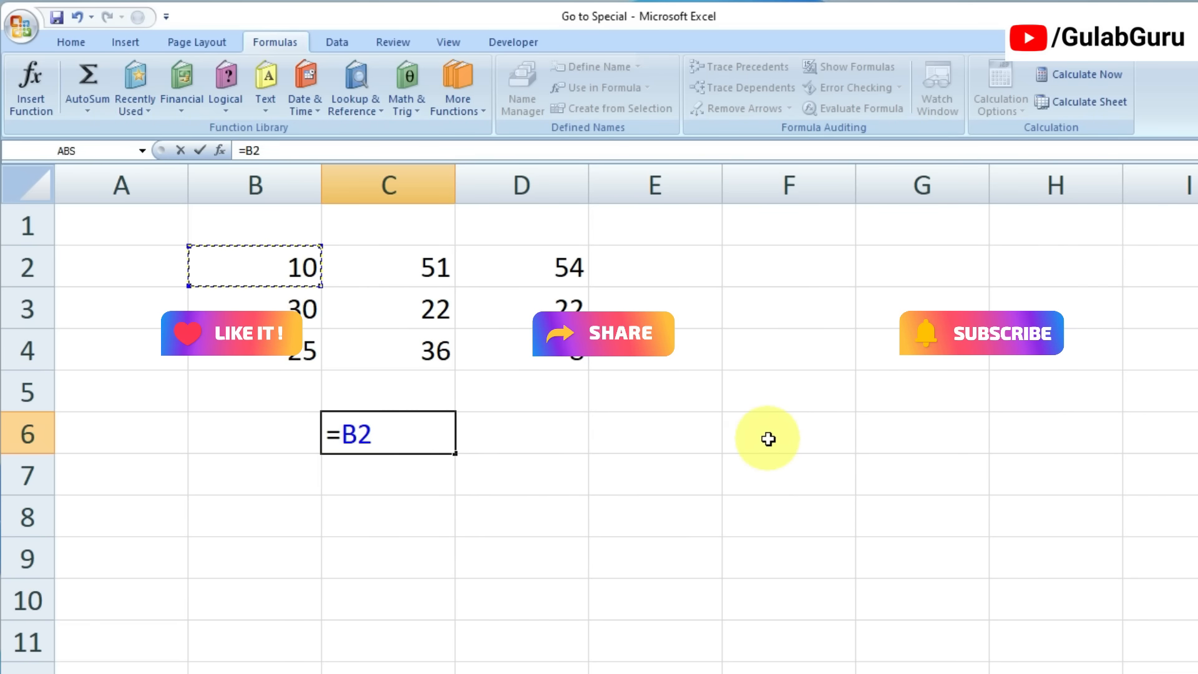
pyautogui.write('+')
pyautogui.click(436, 309)
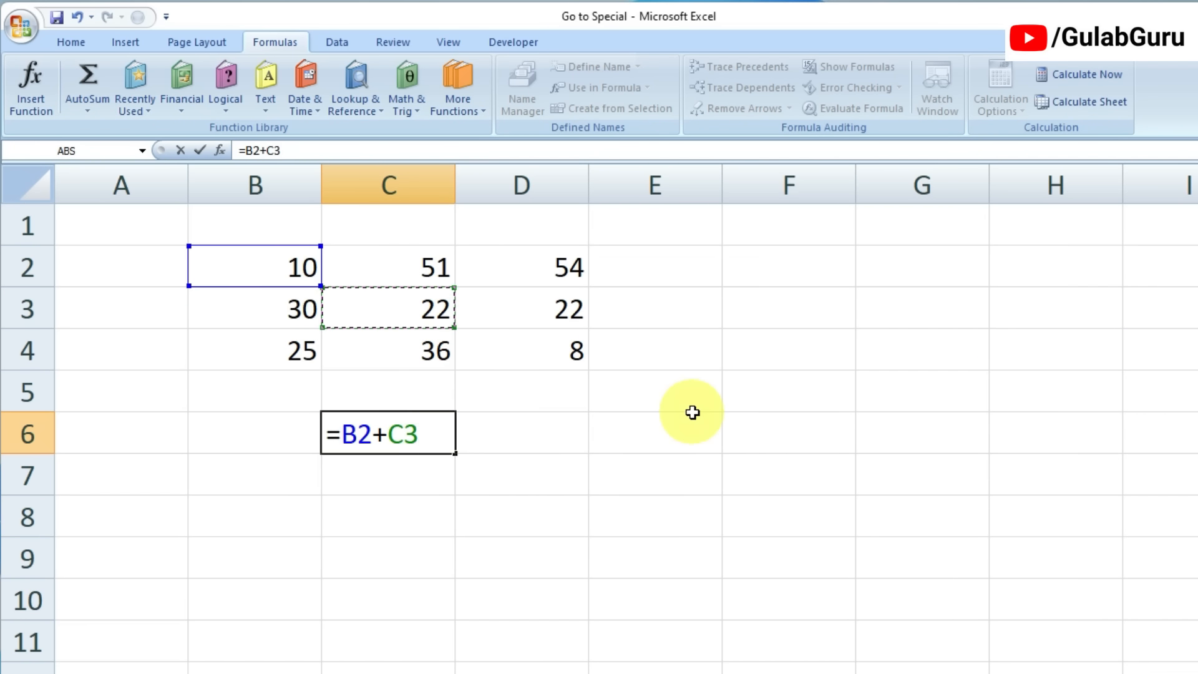
pyautogui.write('+')
pyautogui.click(562, 349)
pyautogui.write('+')
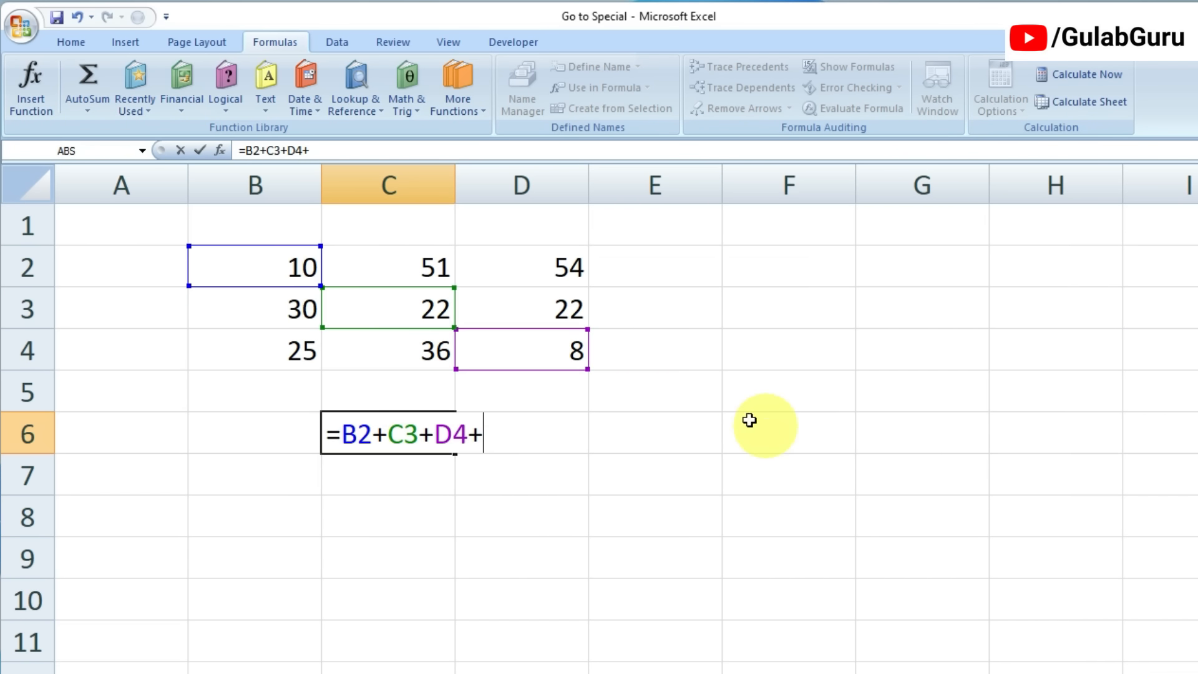
pyautogui.click(549, 269)
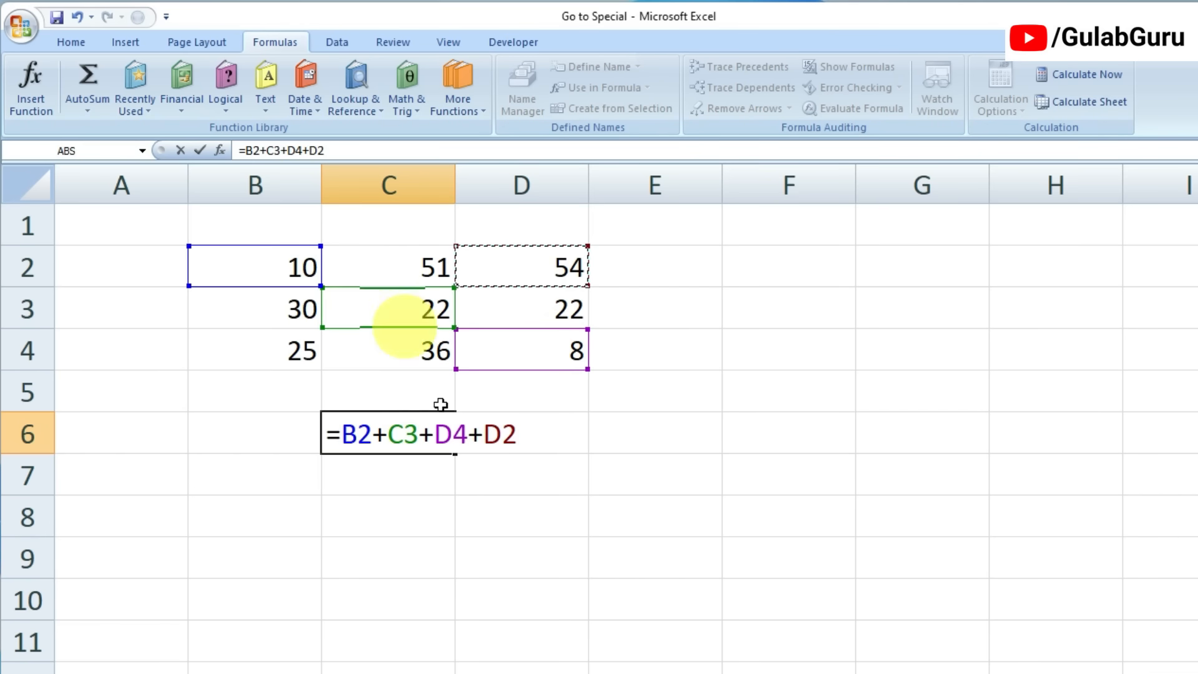
pyautogui.press('Return')
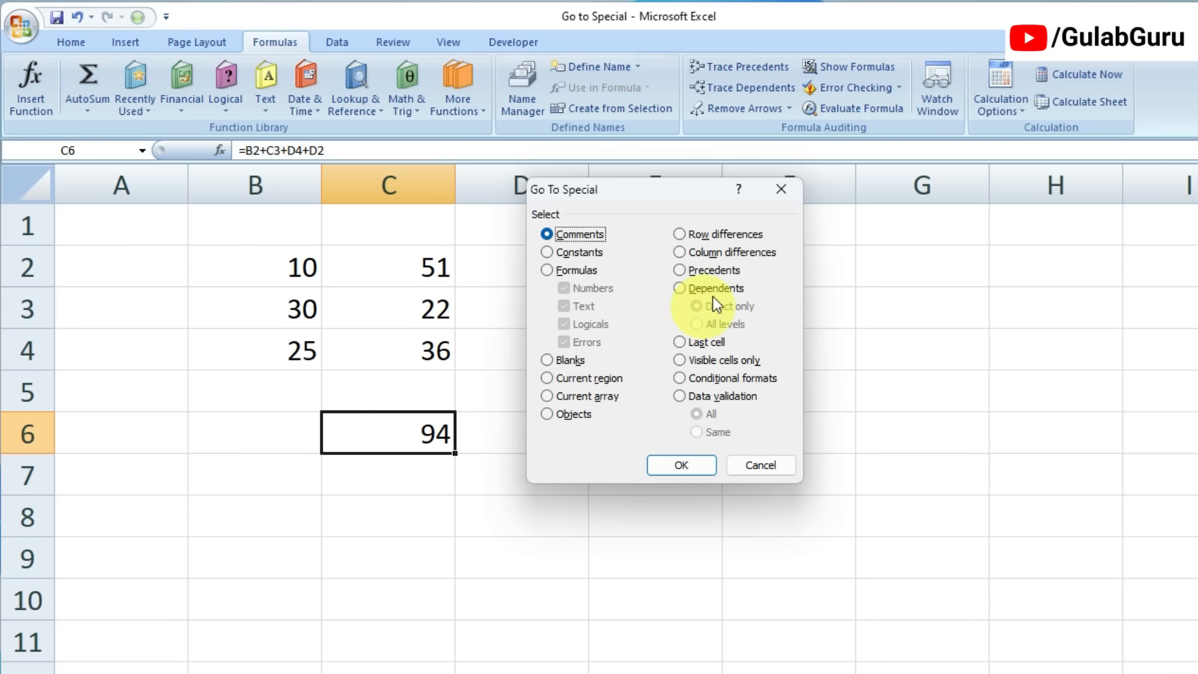
# - Use Go To Special on the range B2:D6 to select its precedents and, in a separate pass, its dependents
pyautogui.click(780, 189)
pyautogui.moveTo(256, 265); pyautogui.dragTo(541, 427)
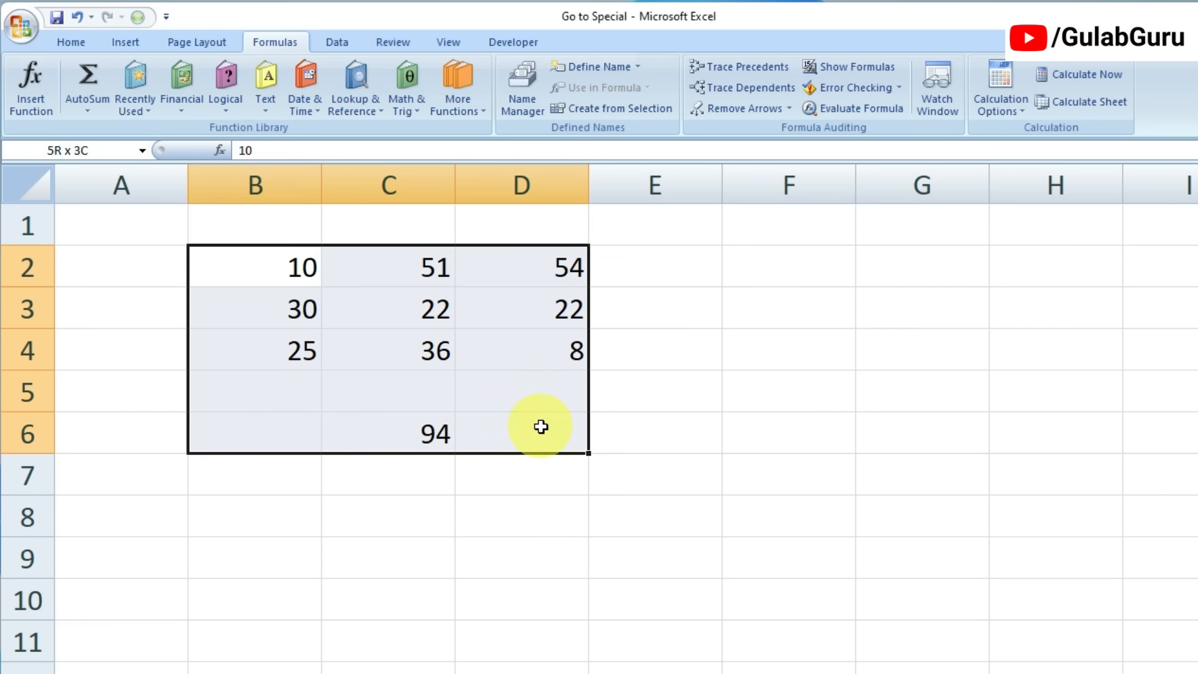
pyautogui.click(137, 17)
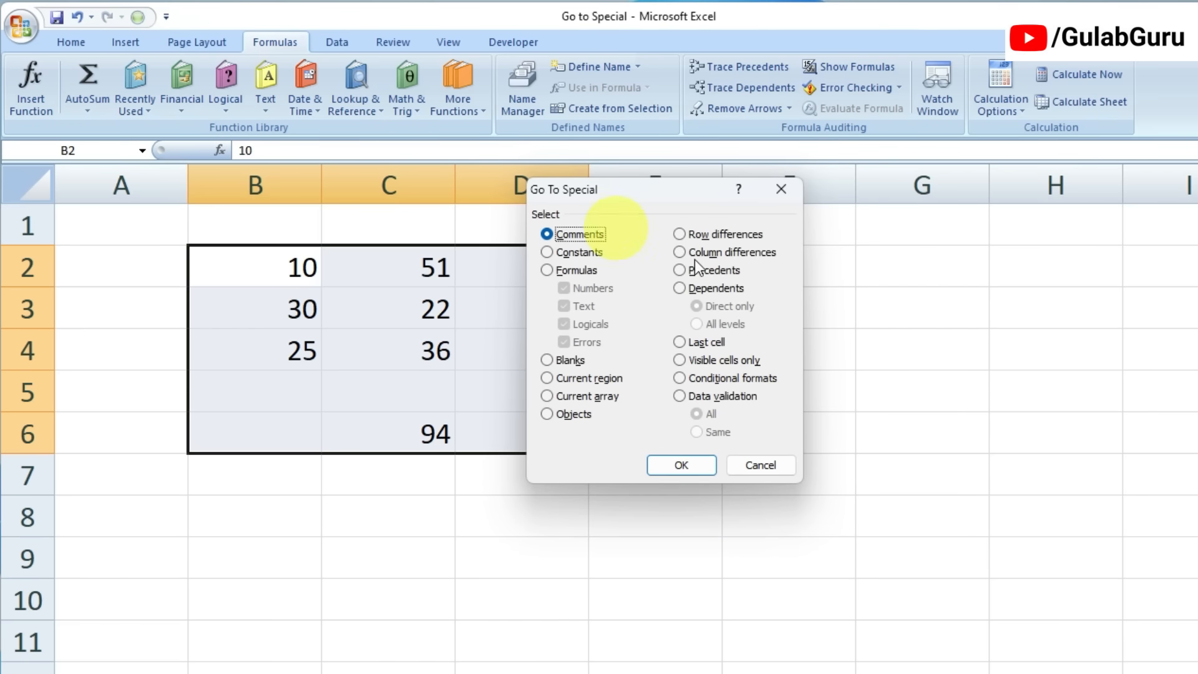
pyautogui.moveTo(695, 193); pyautogui.dragTo(659, 155)
pyautogui.click(667, 231)
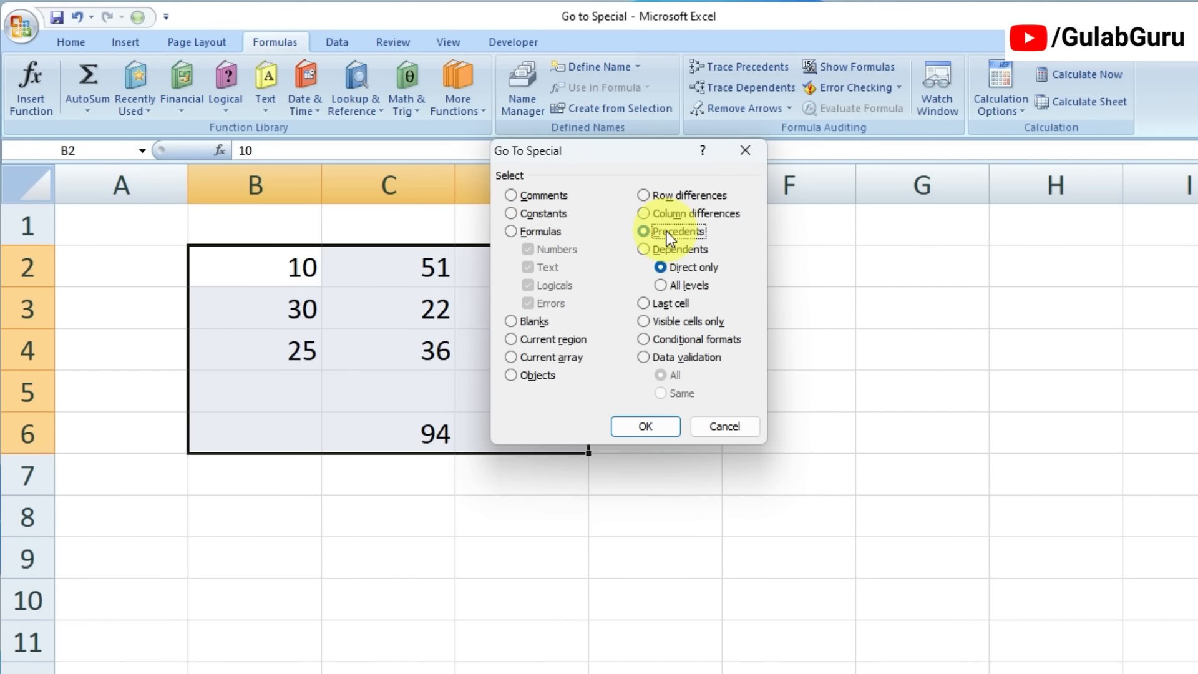
pyautogui.click(634, 427)
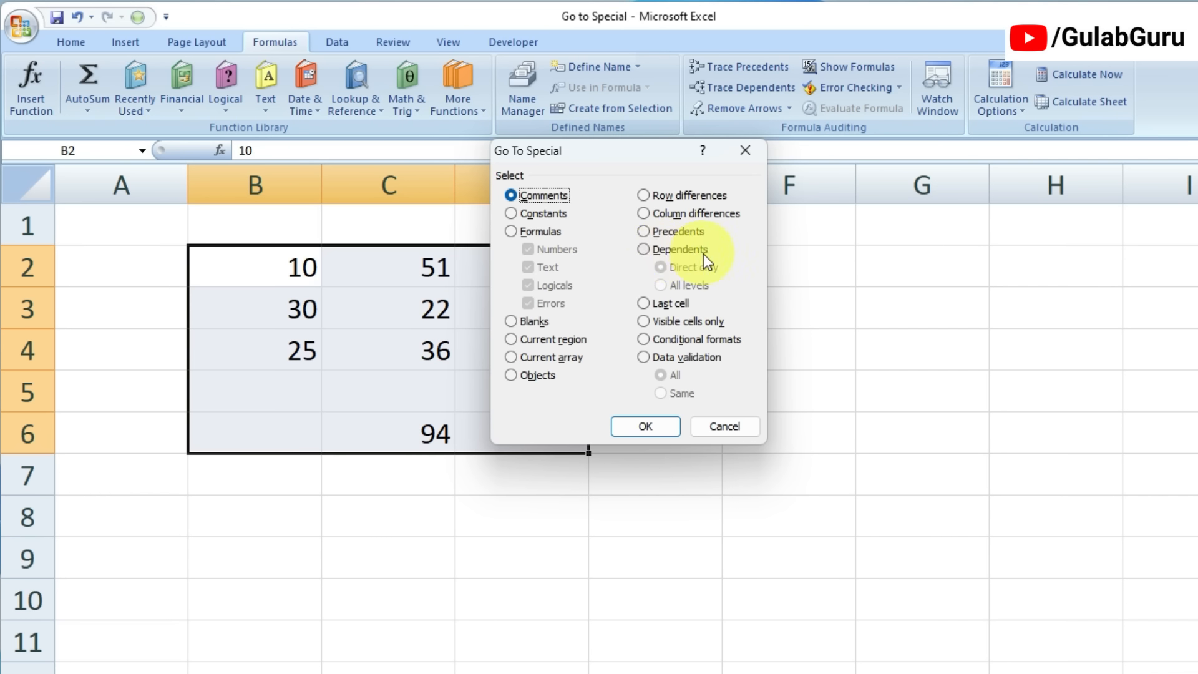
pyautogui.click(649, 251)
pyautogui.click(646, 427)
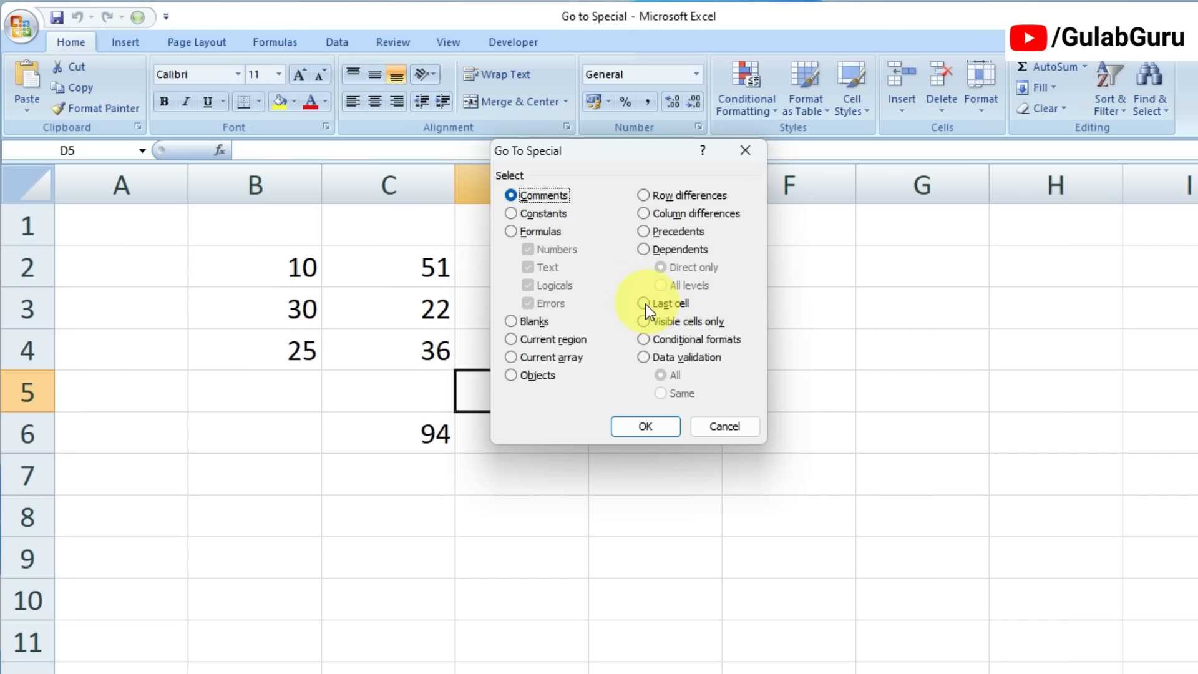
# - Go to the sheet's last used cell using Go To Special with Last cell, and move the selection to H10
pyautogui.click(643, 304)
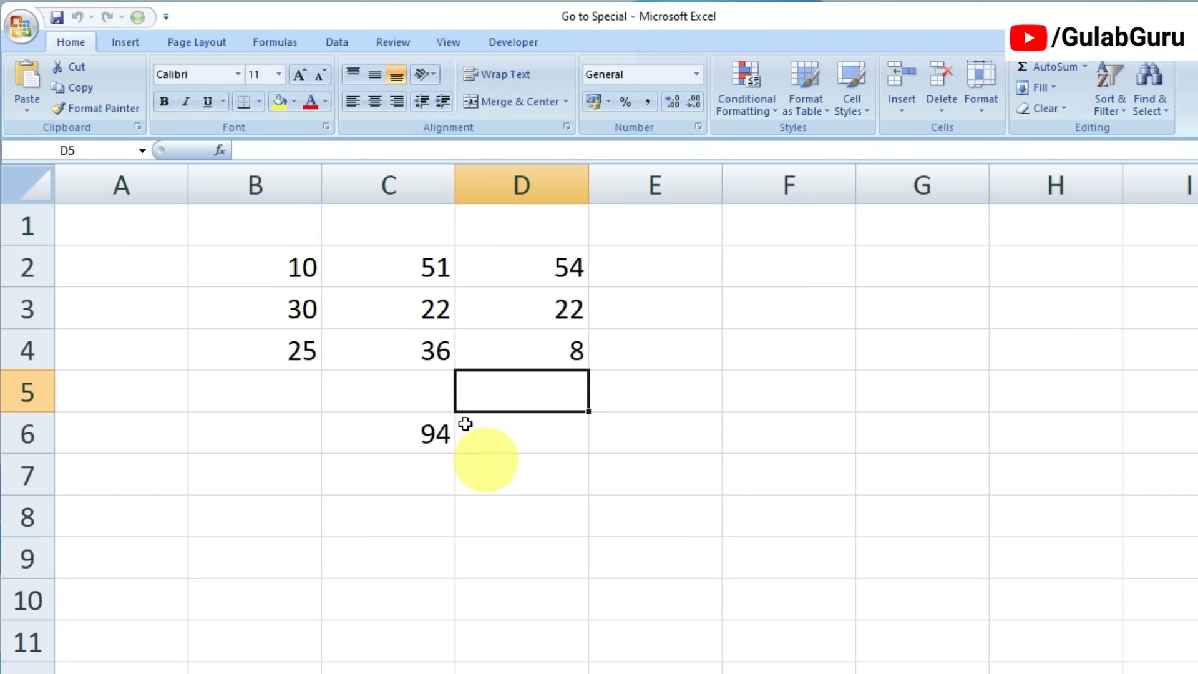
pyautogui.click(137, 18)
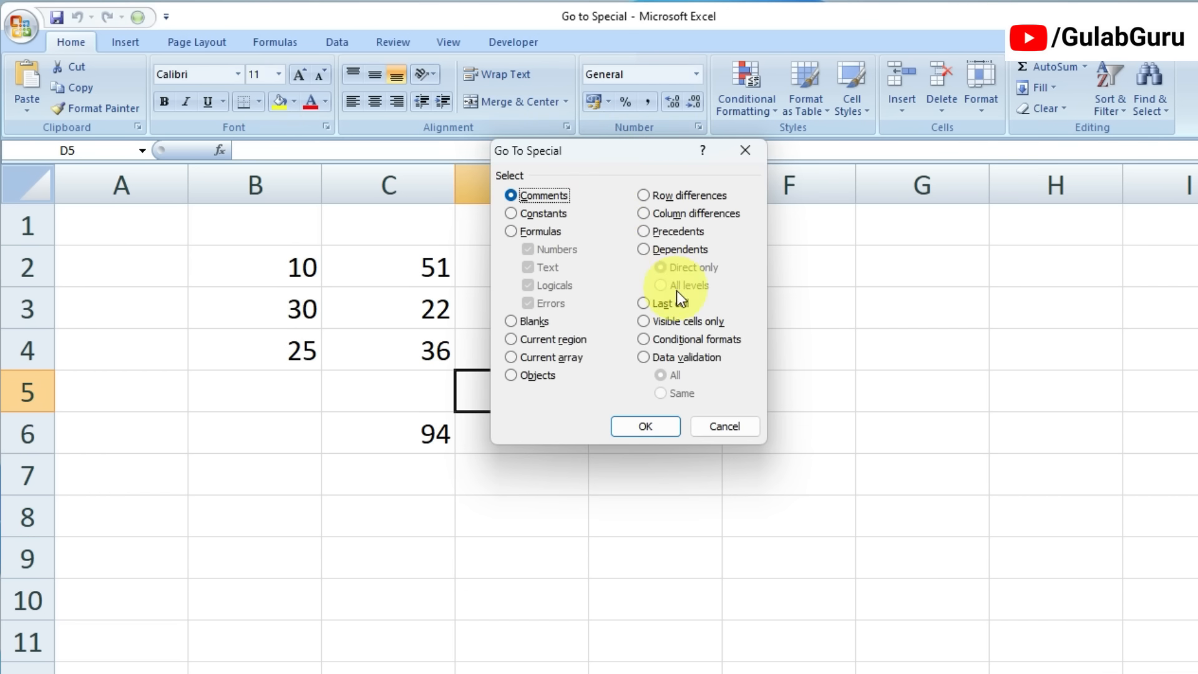
pyautogui.click(643, 304)
pyautogui.click(647, 425)
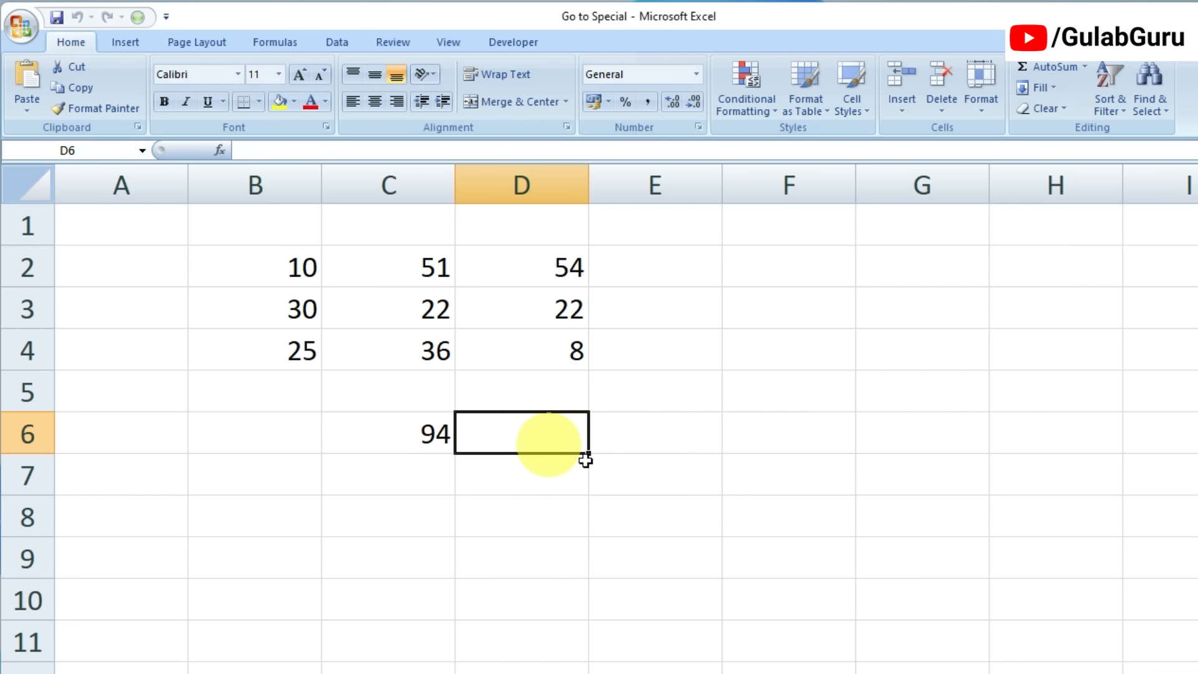
pyautogui.click(1076, 598)
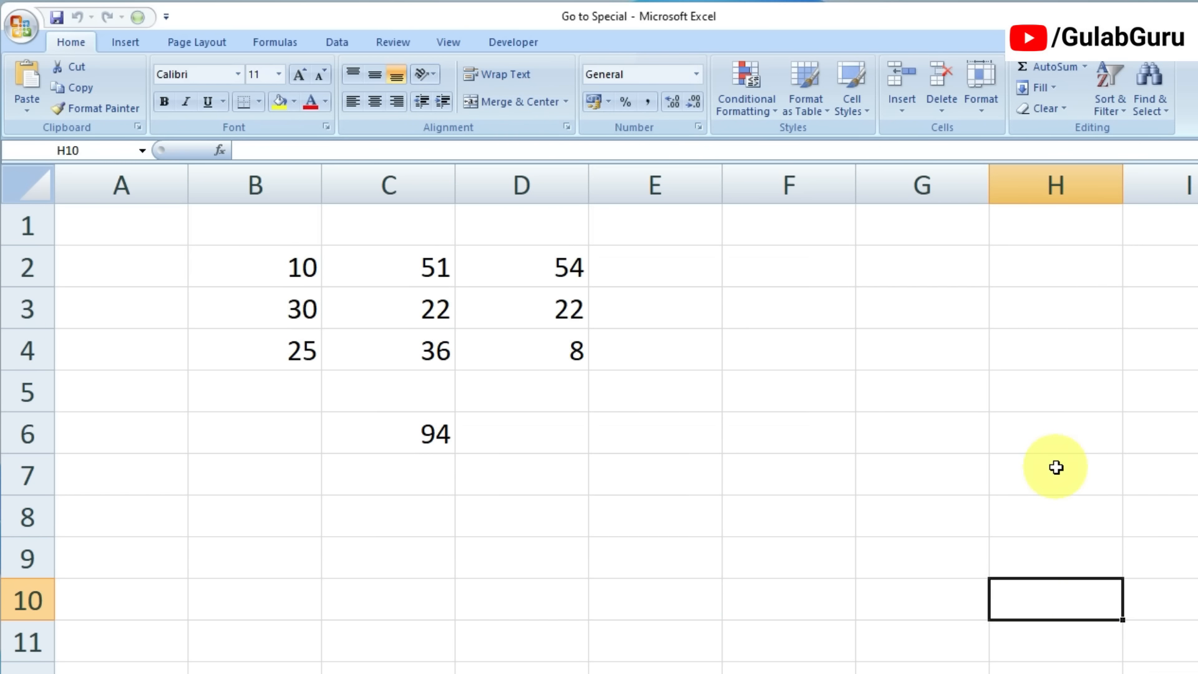
# - Enter 22 in cell H10 and, starting from D4, go to the last used cell using Go To Special with Last cell
pyautogui.write('22')
pyautogui.click(818, 529)
pyautogui.click(575, 359)
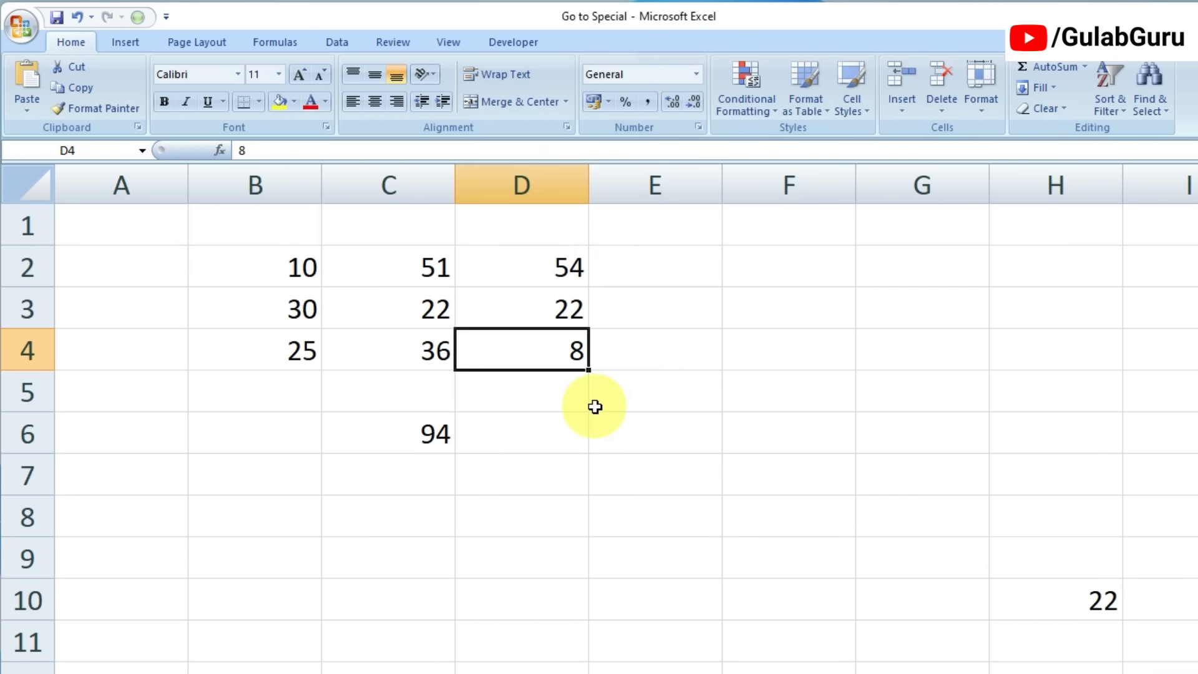
pyautogui.click(139, 17)
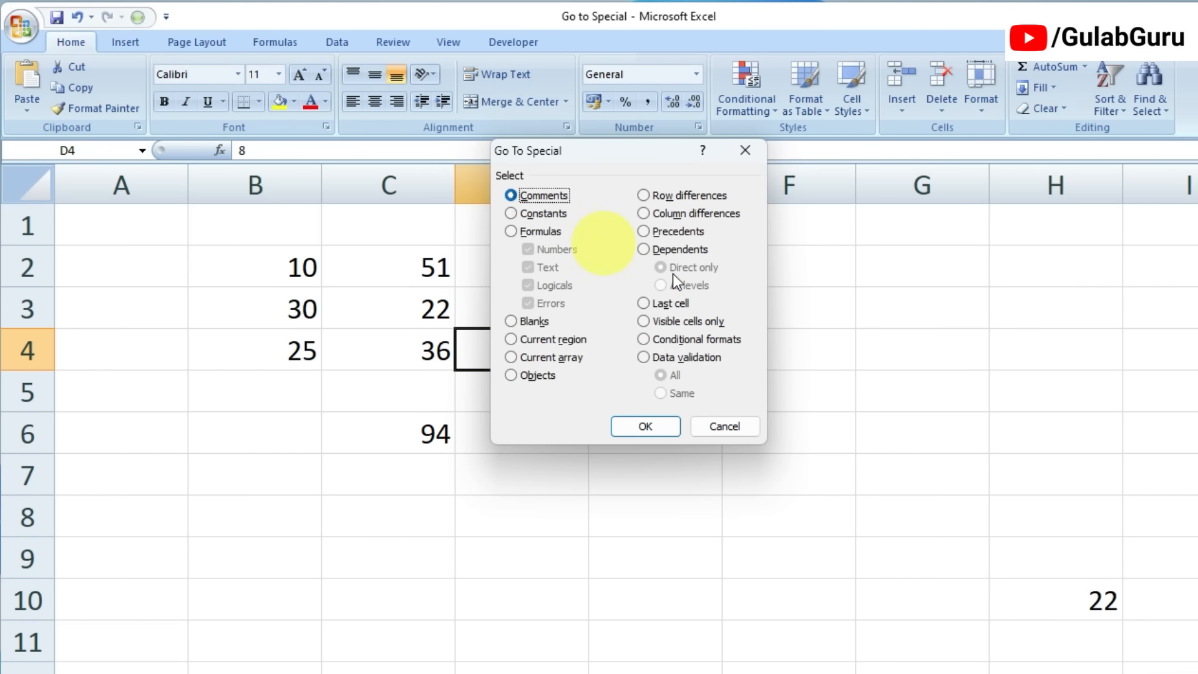
pyautogui.click(643, 305)
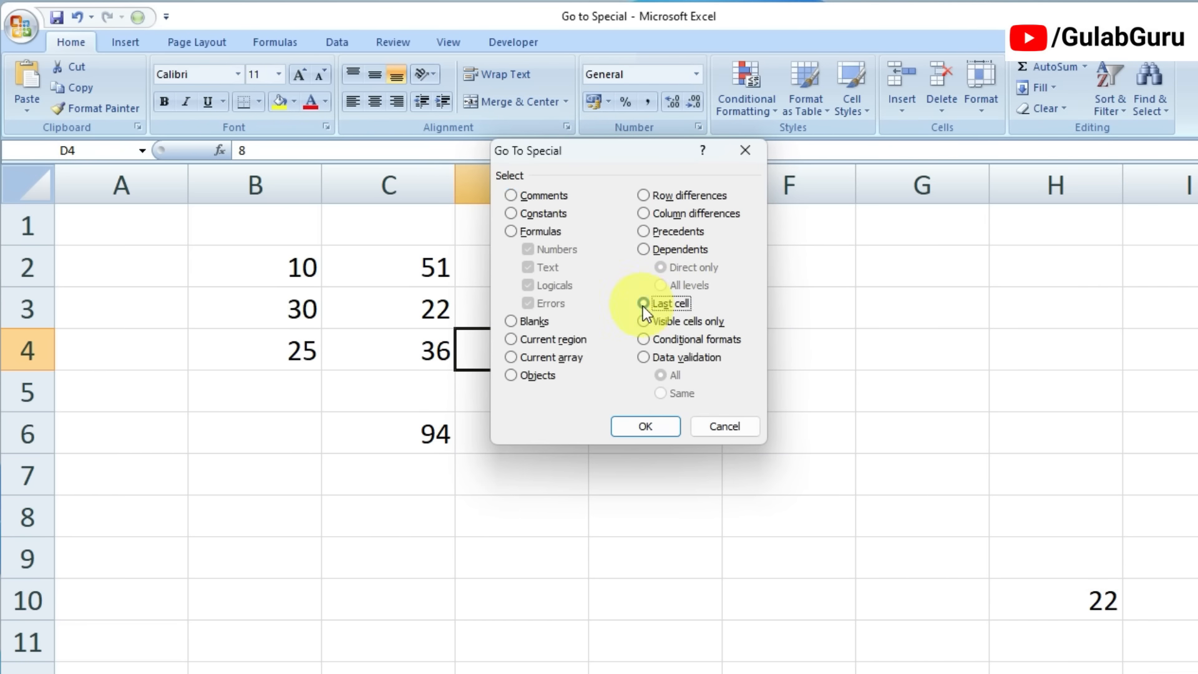
pyautogui.click(663, 425)
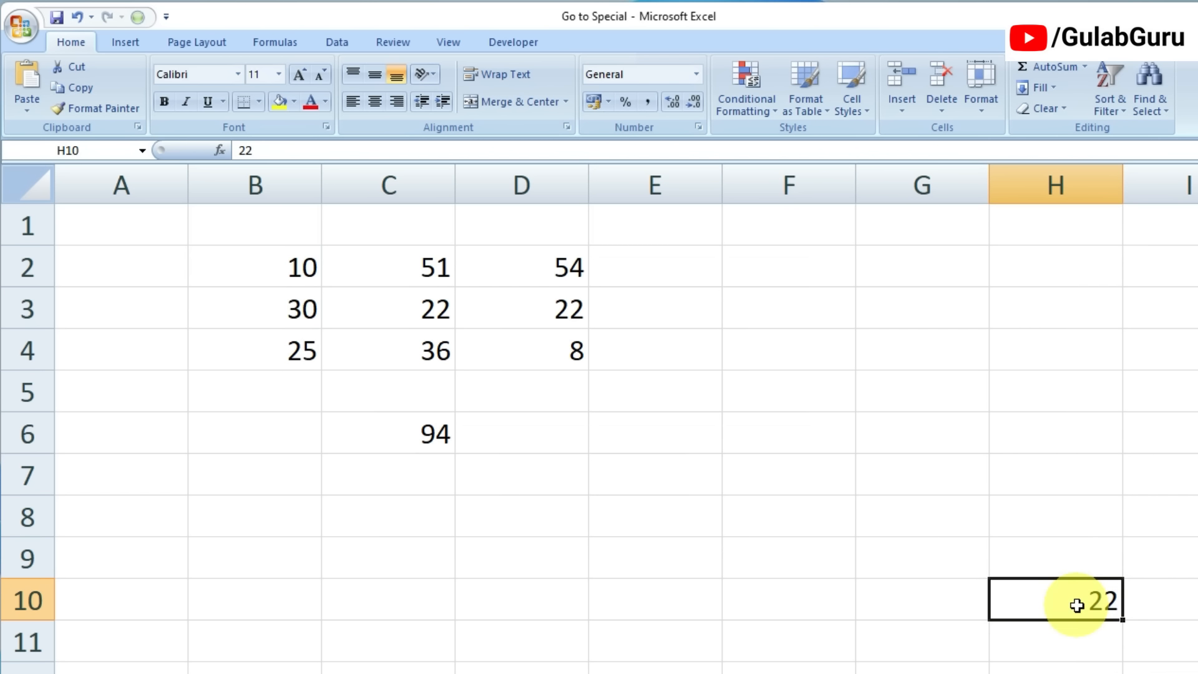
pyautogui.click(138, 17)
pyautogui.click(647, 302)
pyautogui.click(649, 322)
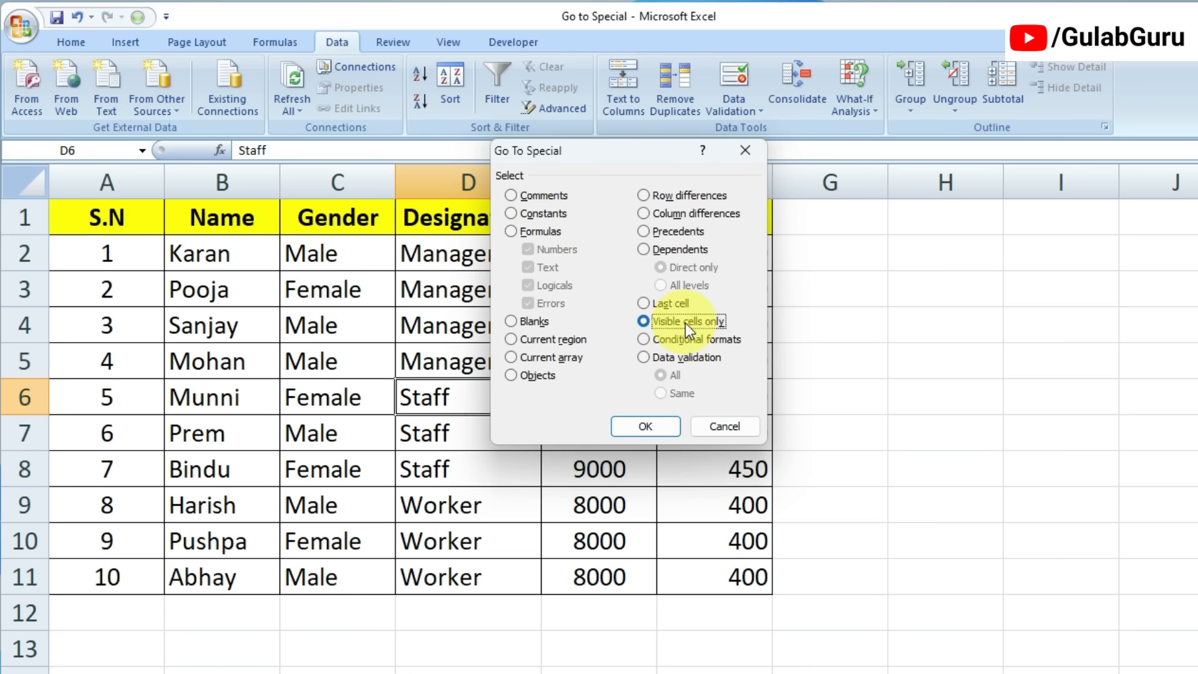
pyautogui.click(727, 426)
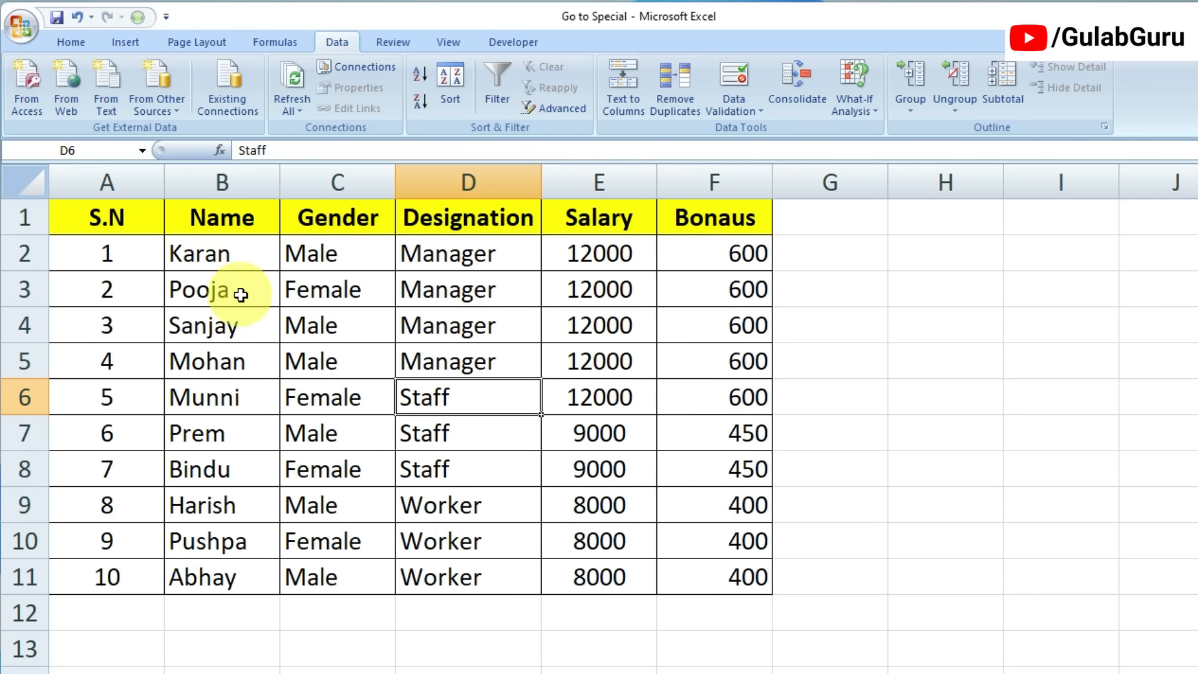
# - Add Sum subtotals for Salary and Bonaus at each change in Designation to the salary table, with summaries below the data
pyautogui.moveTo(106, 253); pyautogui.dragTo(708, 570)
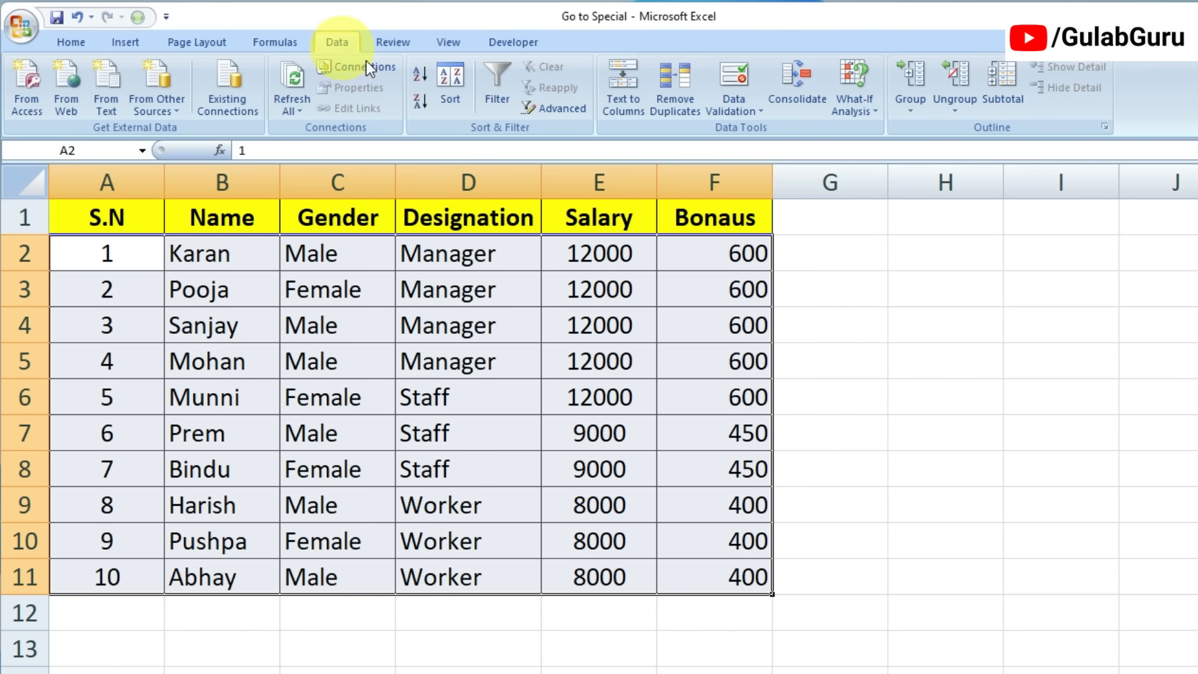
pyautogui.click(1005, 75)
pyautogui.click(488, 429)
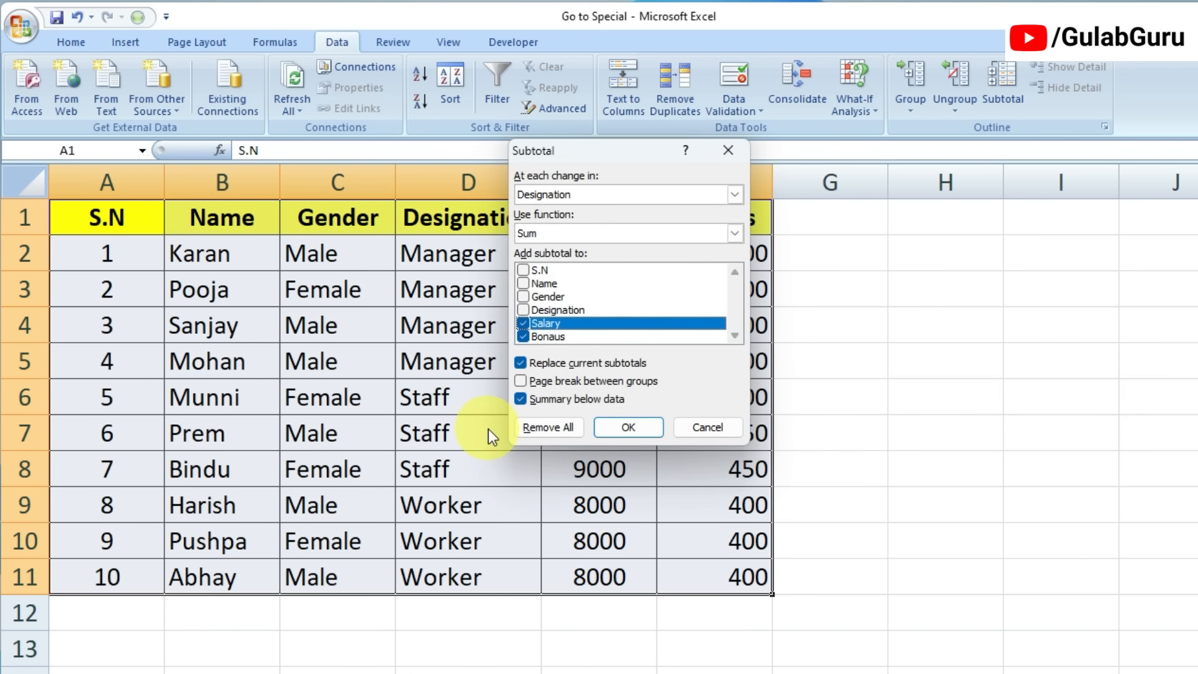
pyautogui.click(598, 194)
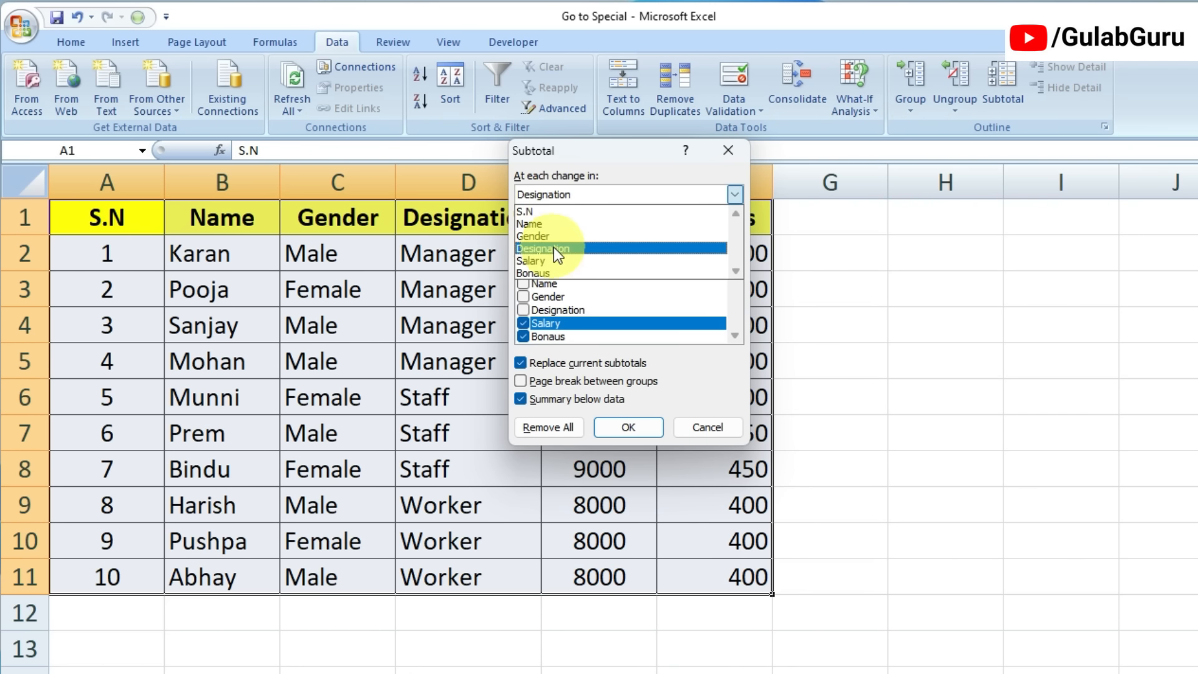
pyautogui.click(665, 155)
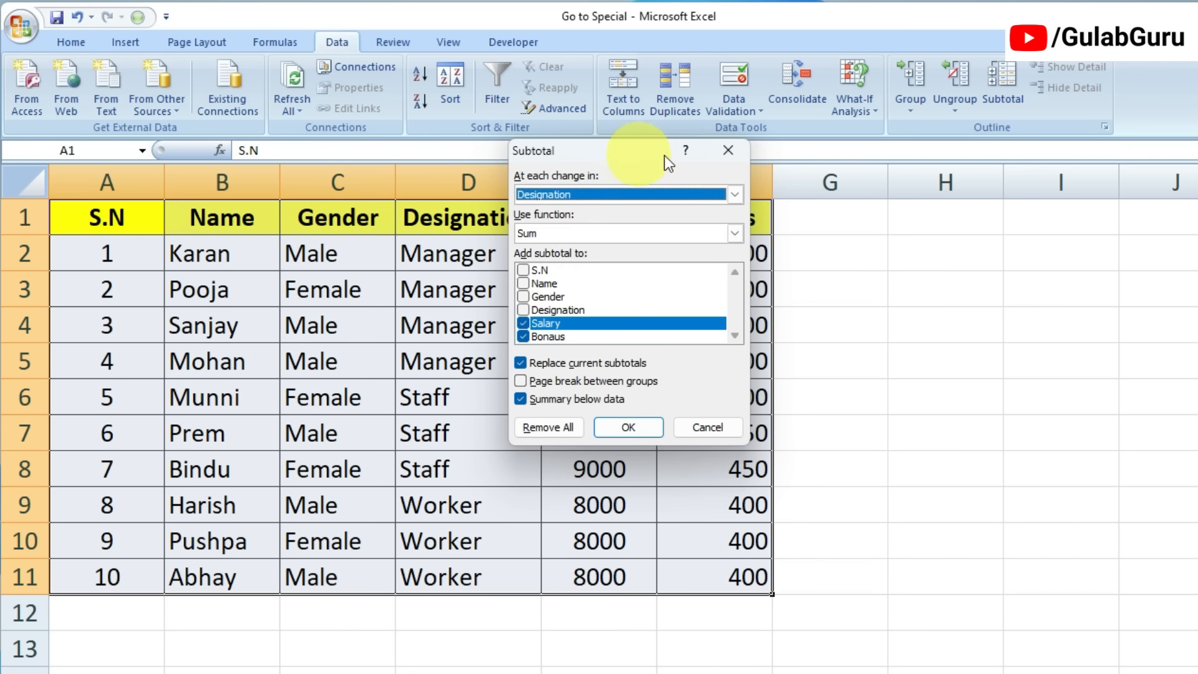
pyautogui.moveTo(587, 152); pyautogui.dragTo(721, 161)
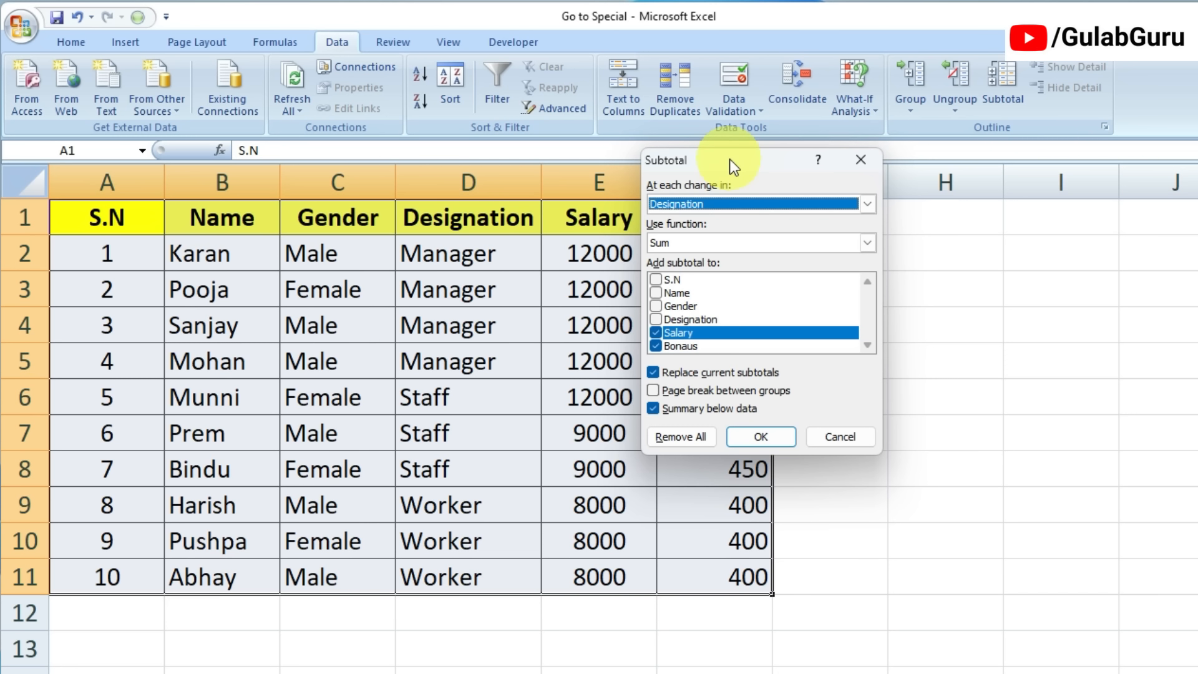
pyautogui.moveTo(733, 161); pyautogui.dragTo(400, 165)
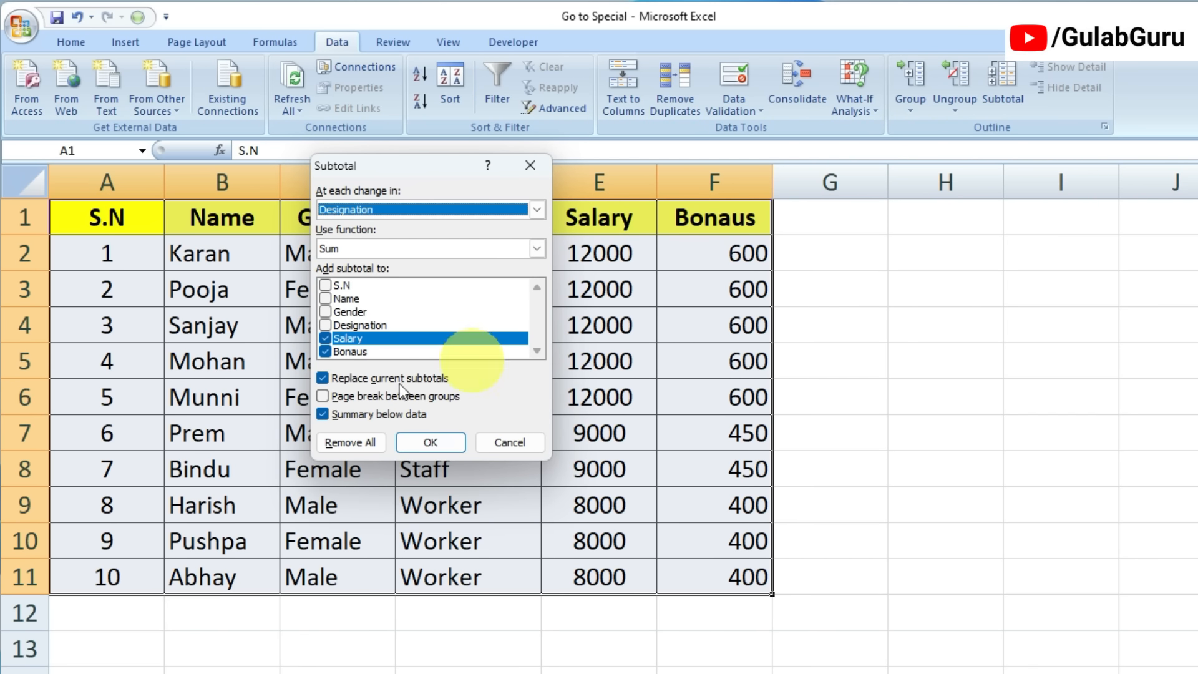
pyautogui.moveTo(386, 166); pyautogui.dragTo(431, 182)
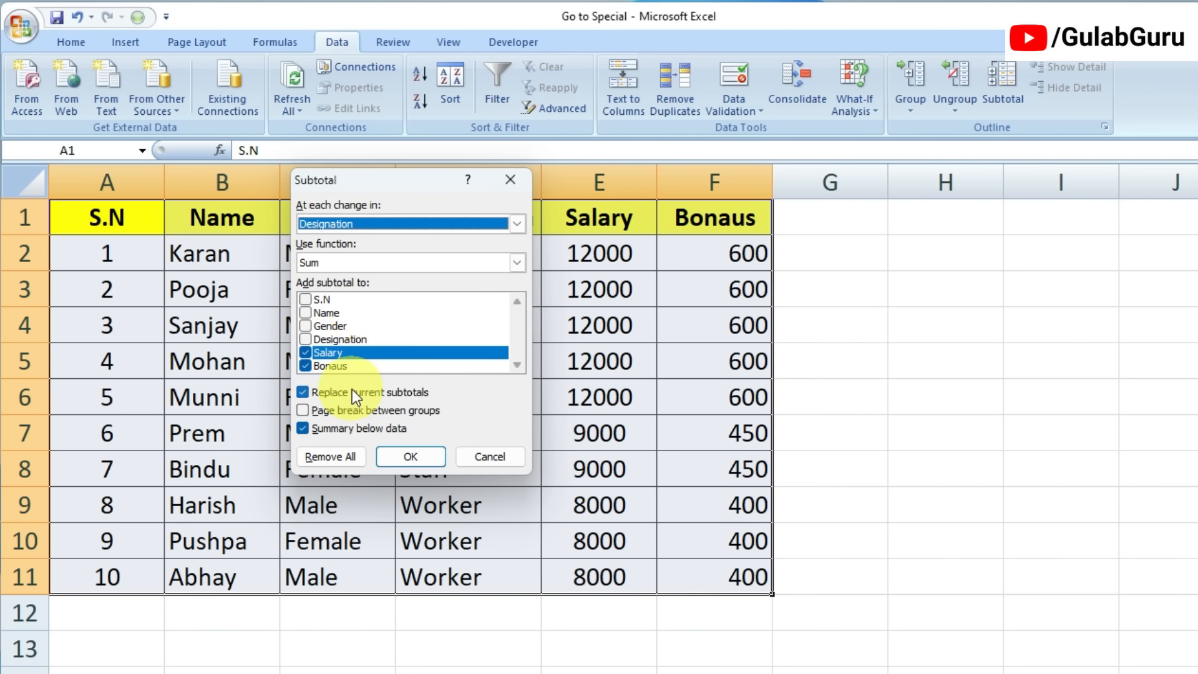
pyautogui.click(412, 457)
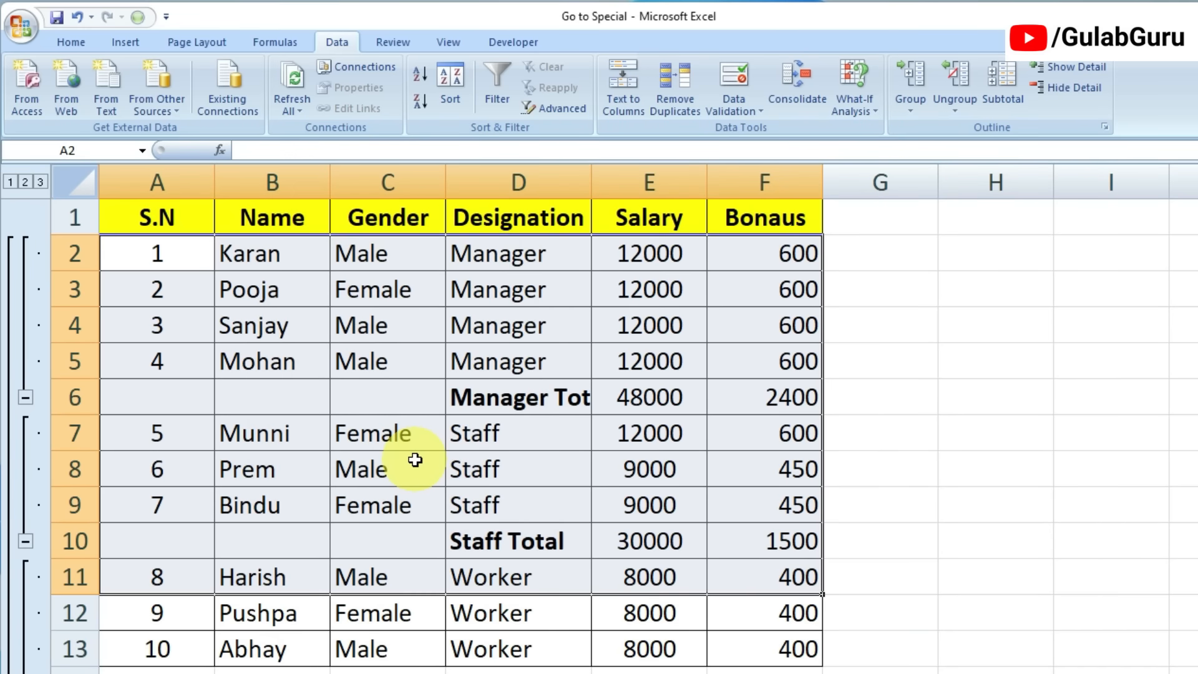
# - Autofit the width of the Designation column and look over the Manager, Staff and Worker rows with their salary and bonus figures
pyautogui.click(555, 473)
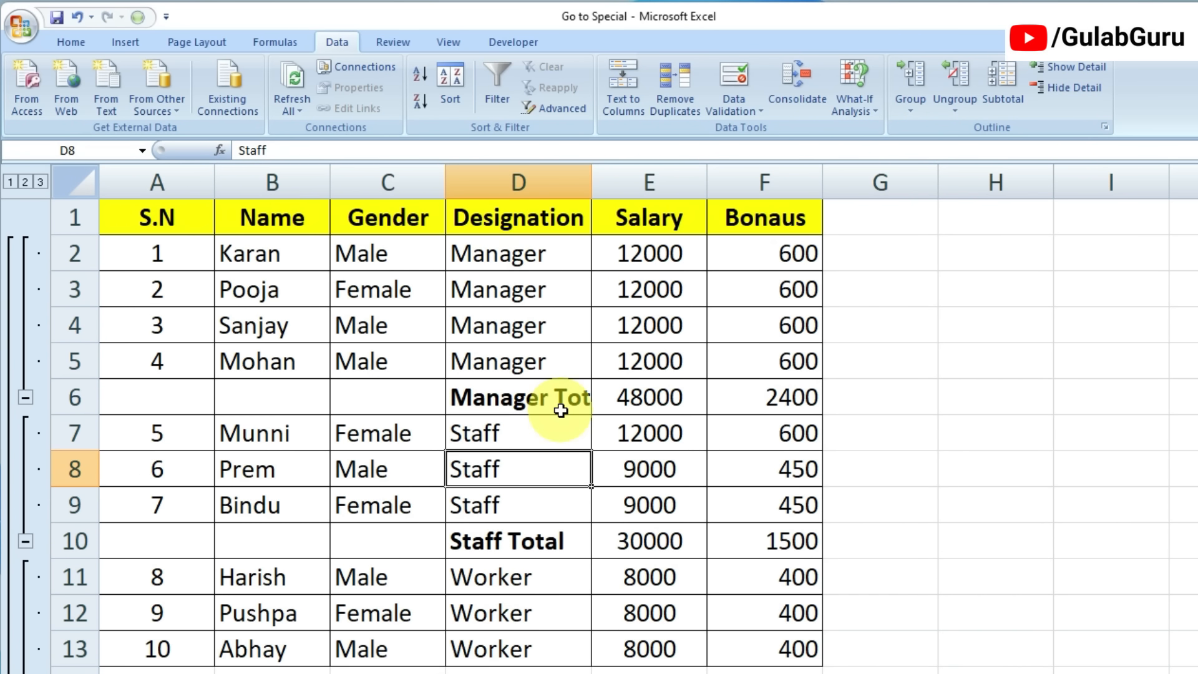
pyautogui.doubleClick(591, 182)
pyautogui.moveTo(543, 256); pyautogui.dragTo(535, 361)
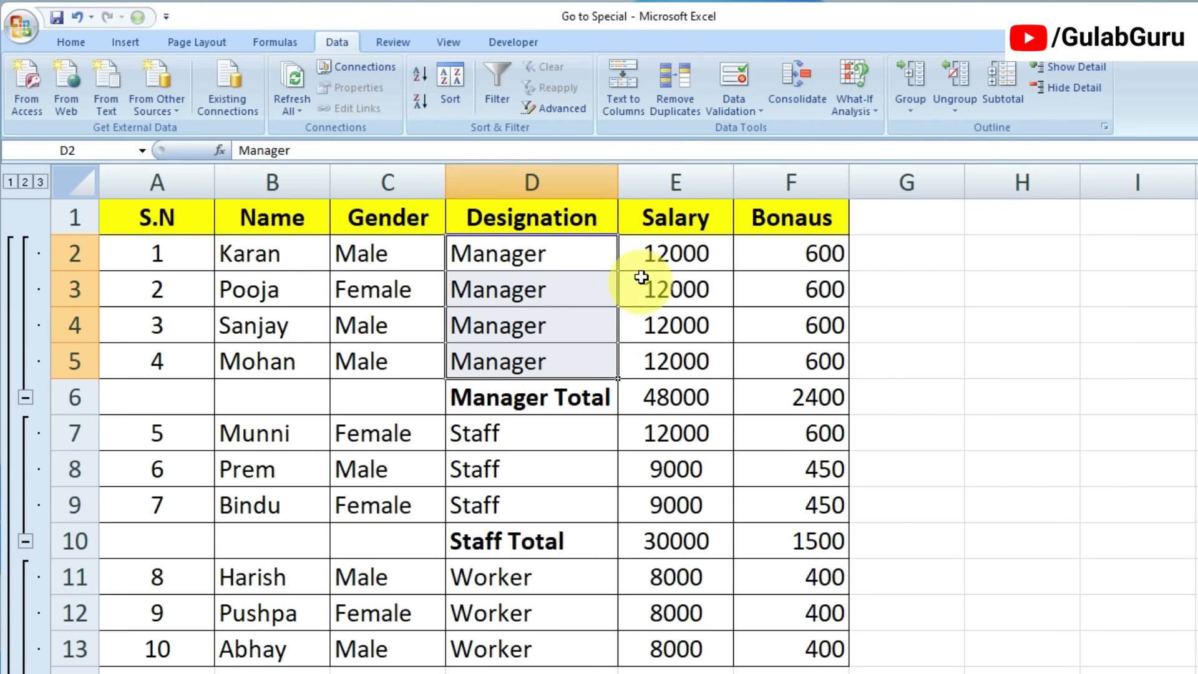
pyautogui.moveTo(643, 262); pyautogui.dragTo(791, 388)
pyautogui.click(718, 431)
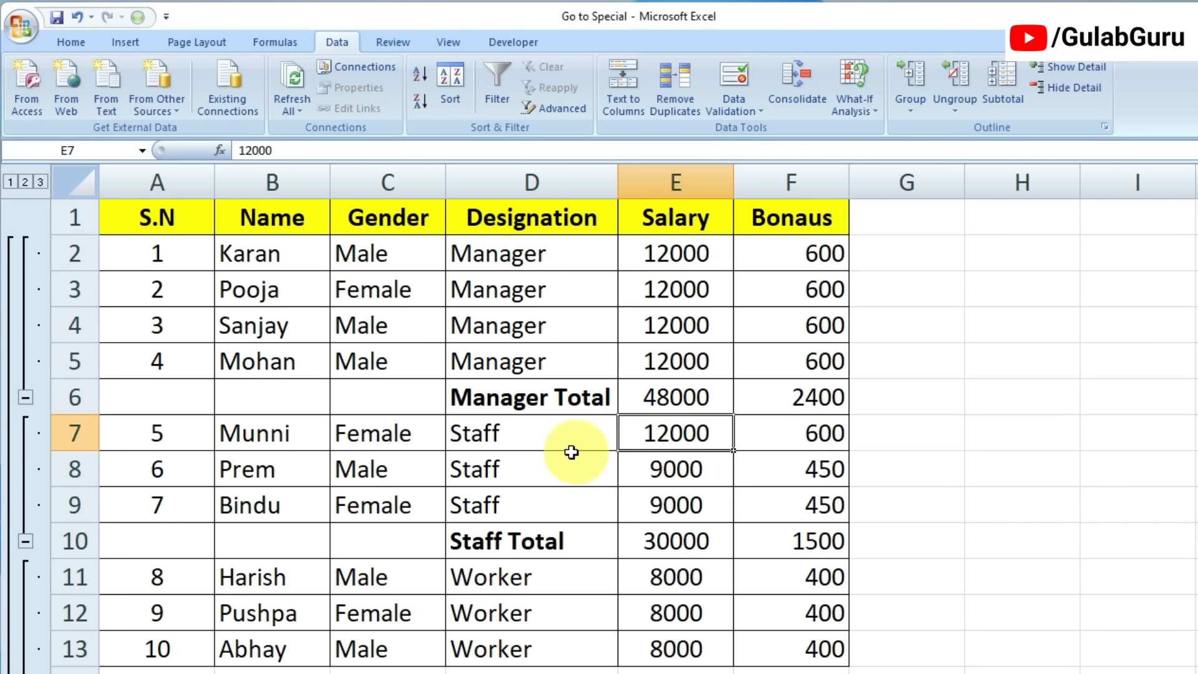
pyautogui.moveTo(570, 446); pyautogui.dragTo(573, 523)
pyautogui.scroll(-1, 573, 523)
pyautogui.moveTo(543, 460); pyautogui.dragTo(543, 535)
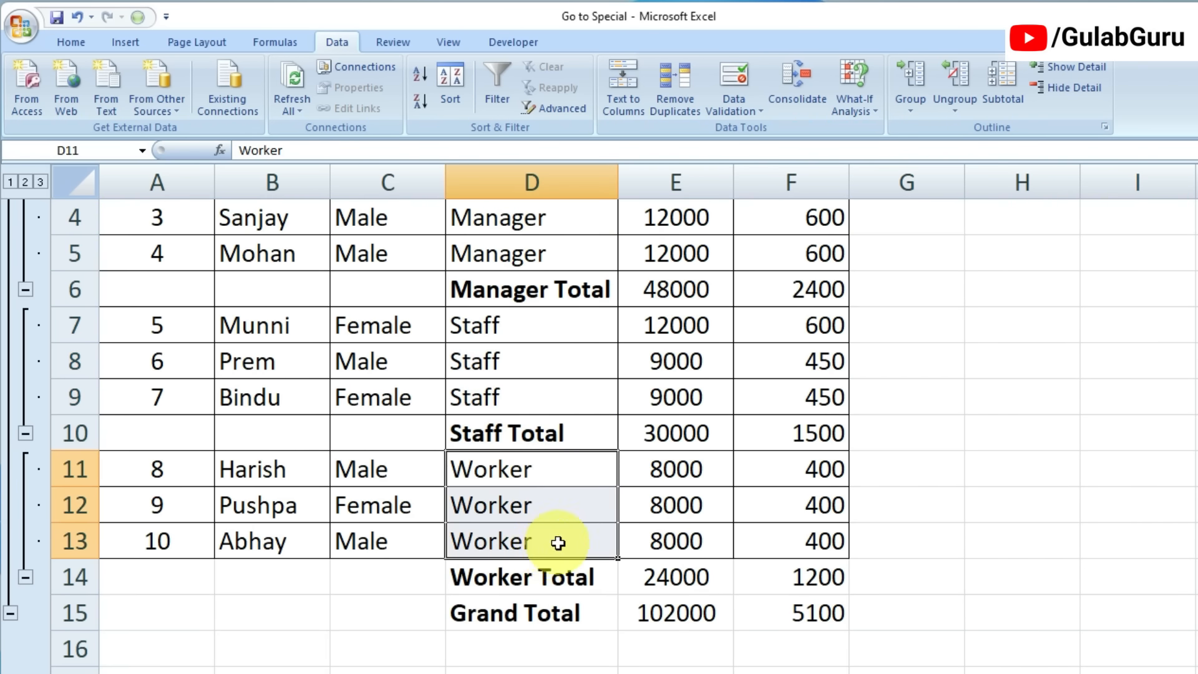
pyautogui.scroll(1, 543, 455)
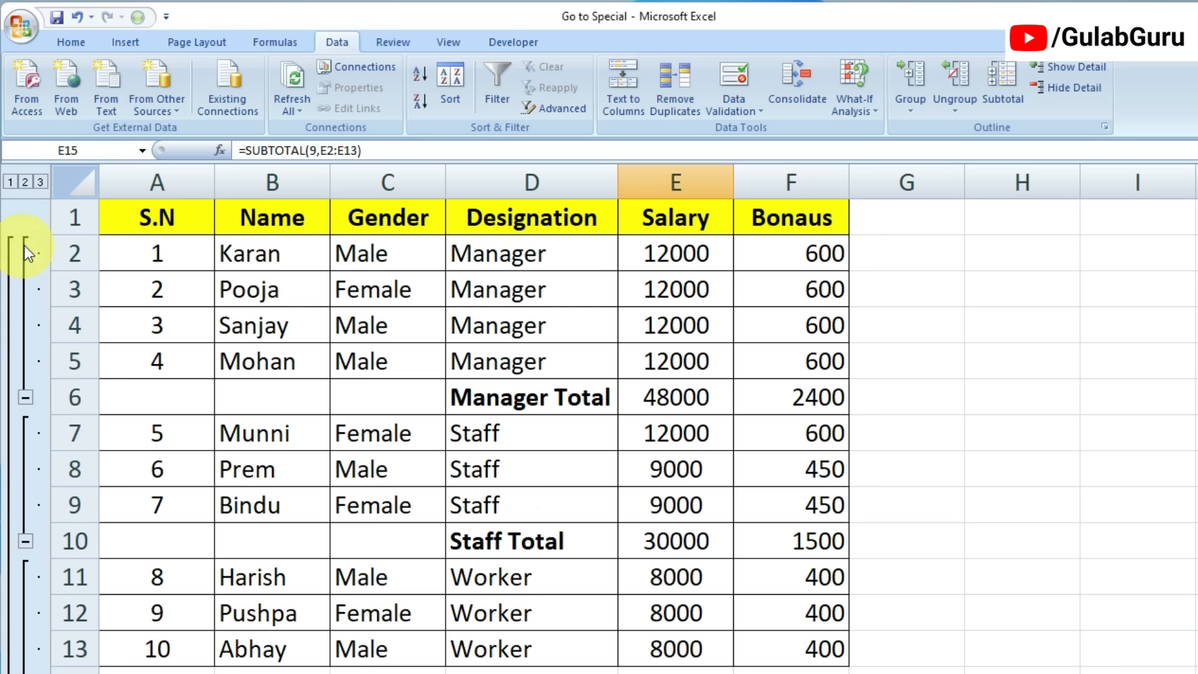
# - Collapse the Manager, Staff and Worker outline groups so only the header and total rows are displayed
pyautogui.click(25, 399)
pyautogui.click(24, 399)
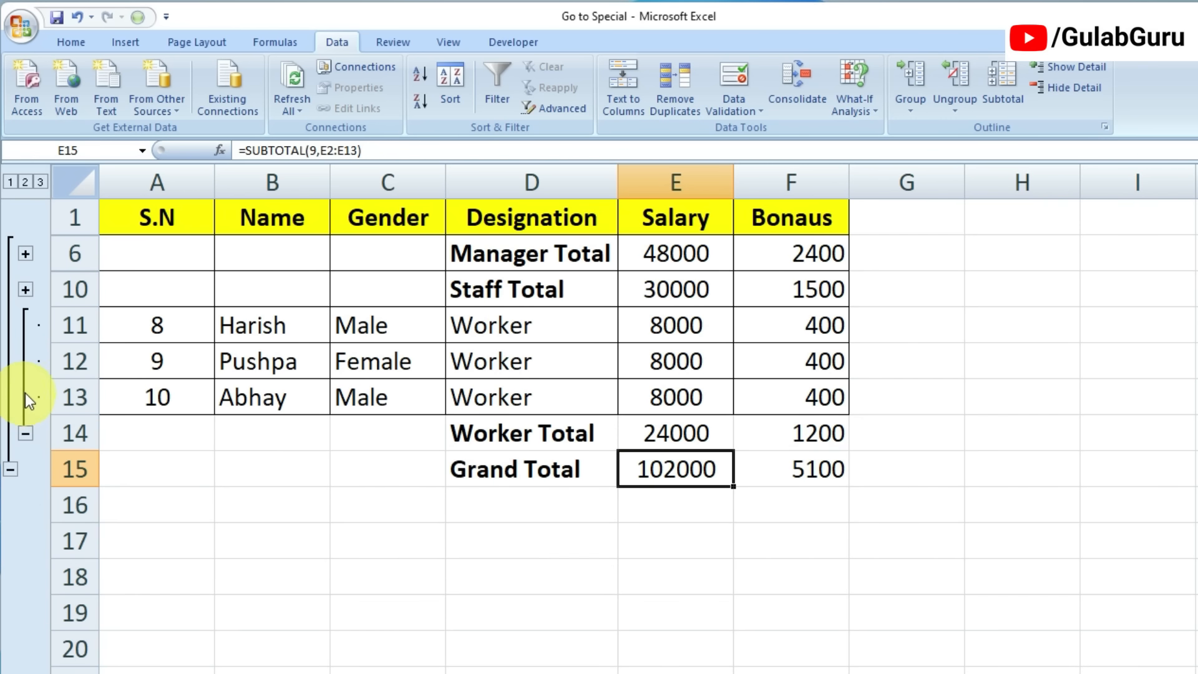
pyautogui.click(25, 430)
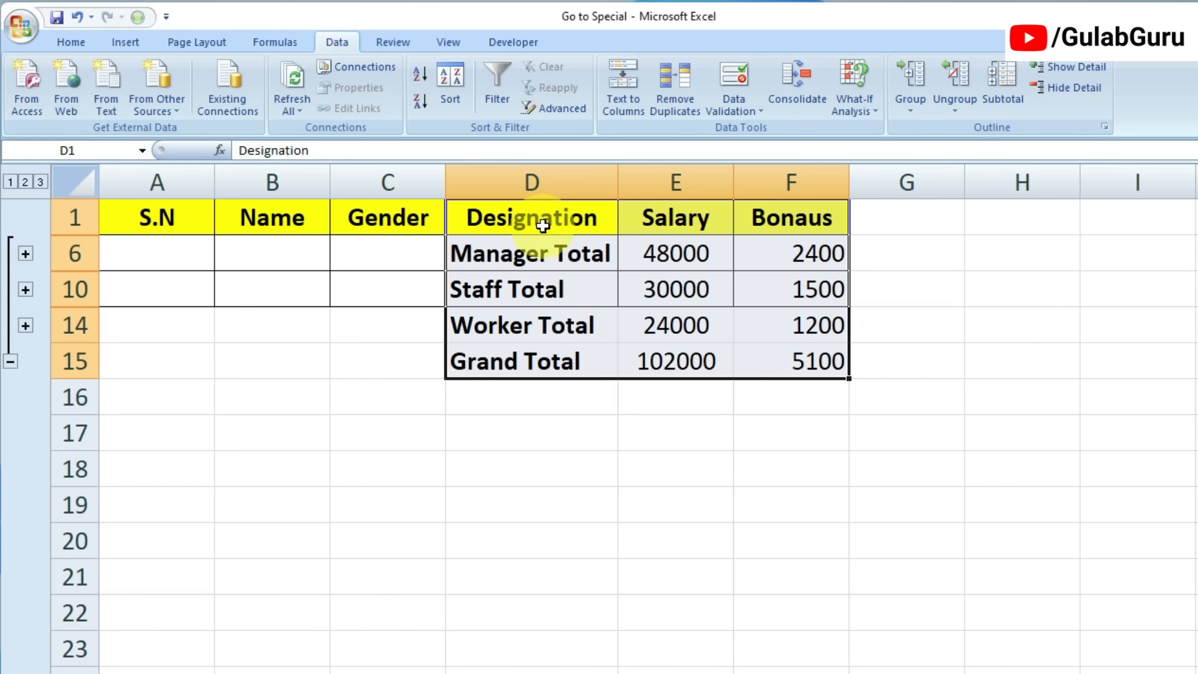
# - Copy the collapsed range D1:F15, paste it at A1 on the blank sheet and autofit column A
pyautogui.moveTo(543, 228); pyautogui.dragTo(810, 367)
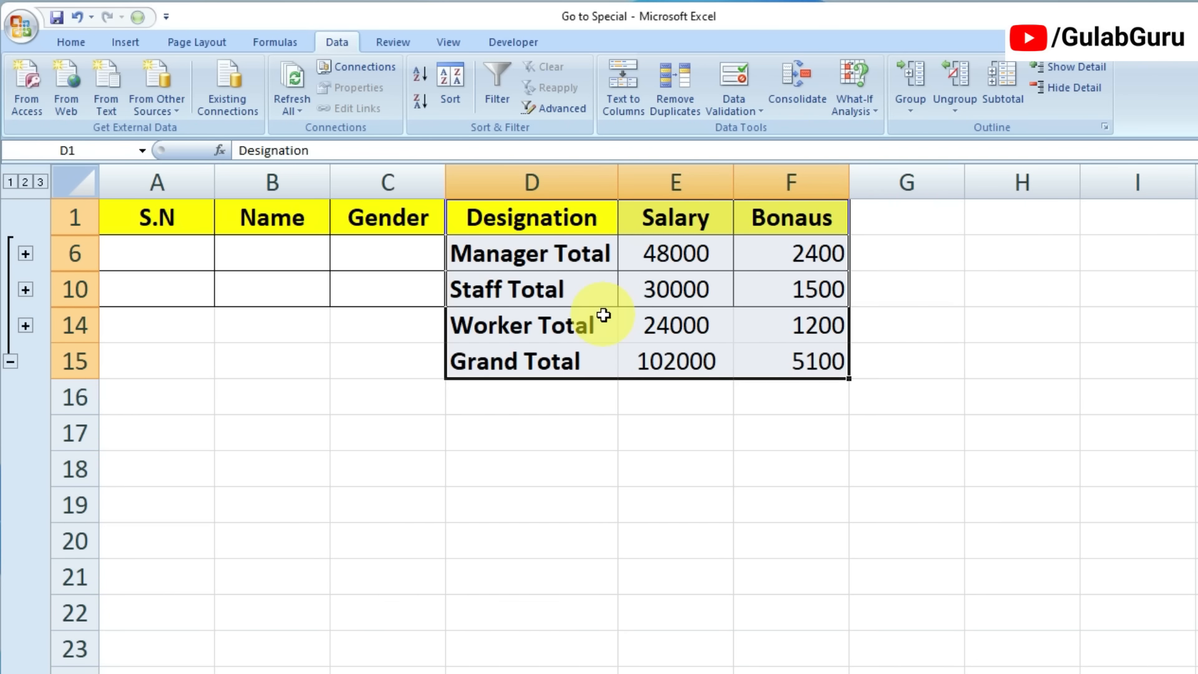
pyautogui.click(631, 417)
pyautogui.moveTo(516, 214); pyautogui.dragTo(799, 365)
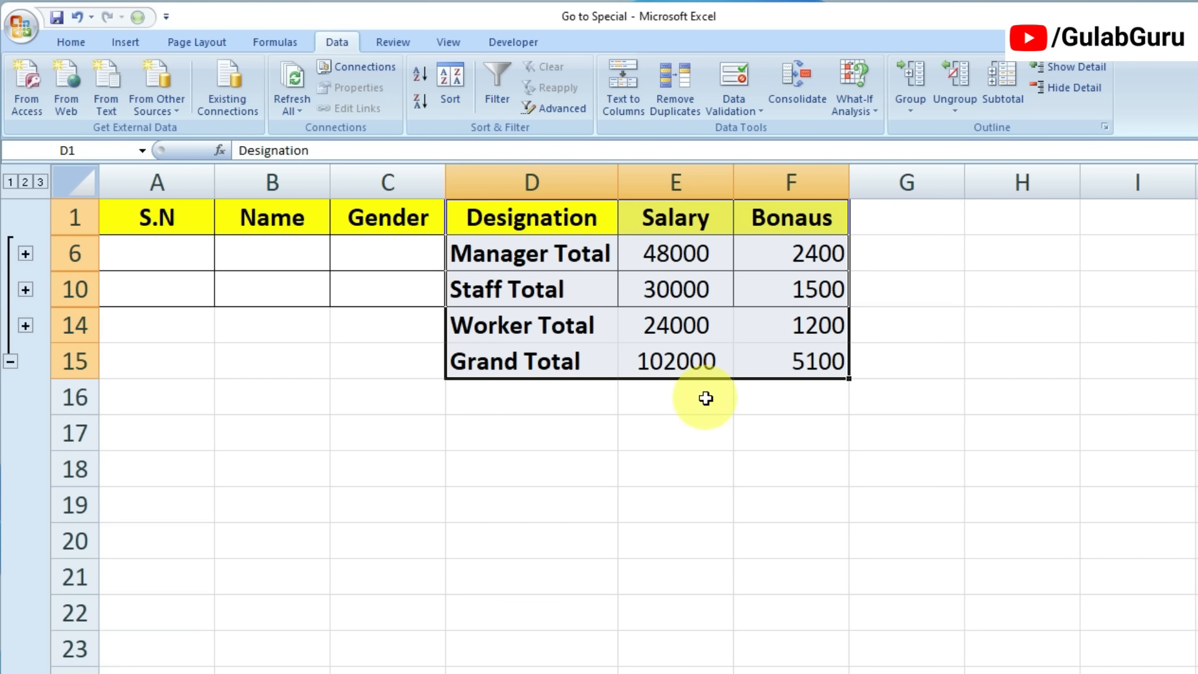
pyautogui.hotkey('ctrl', 'c')
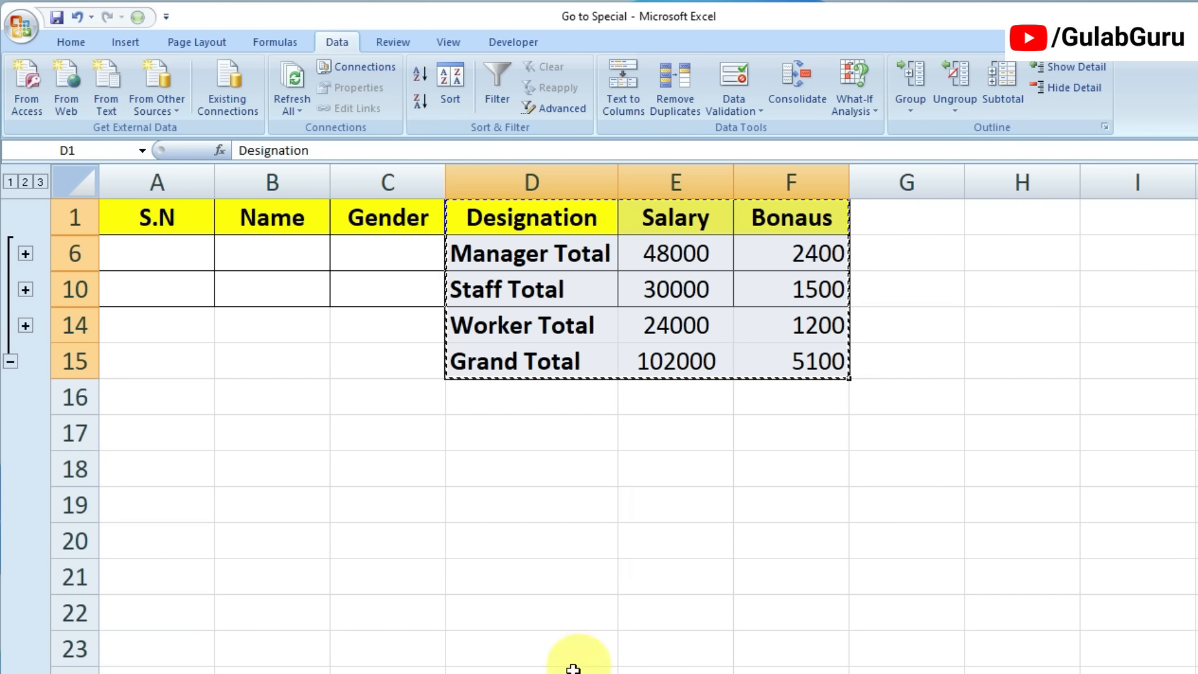
pyautogui.click(552, 671)
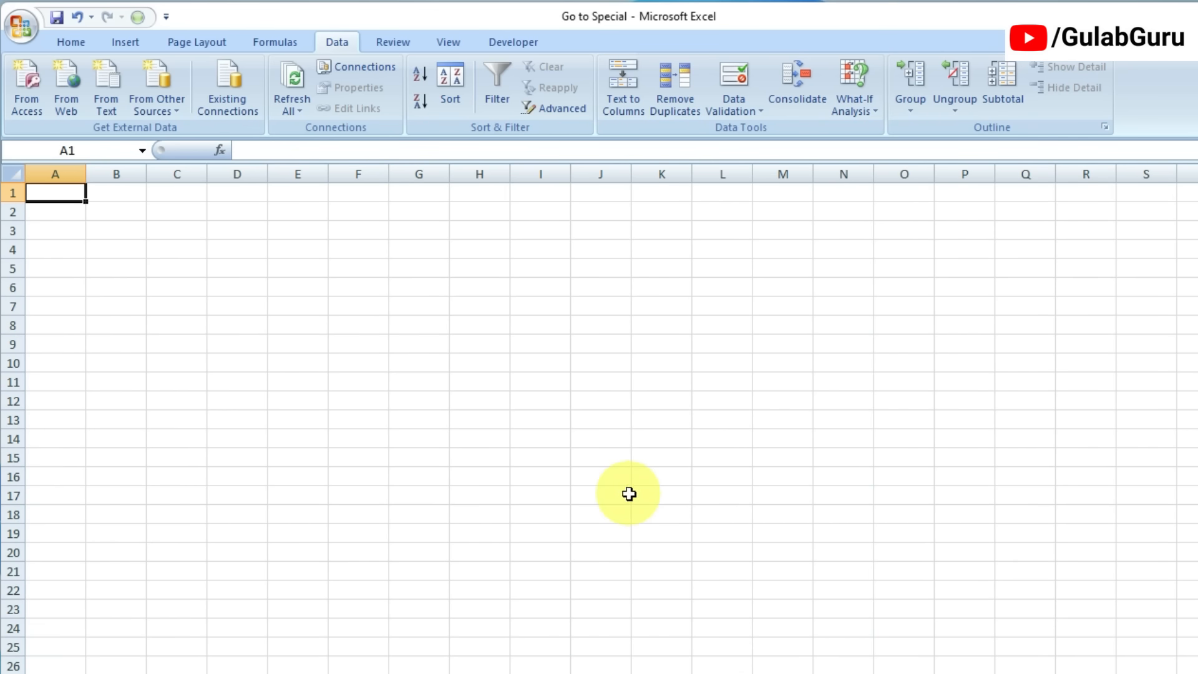
pyautogui.scroll(4, 627, 493)
pyautogui.scroll(1, 629, 494)
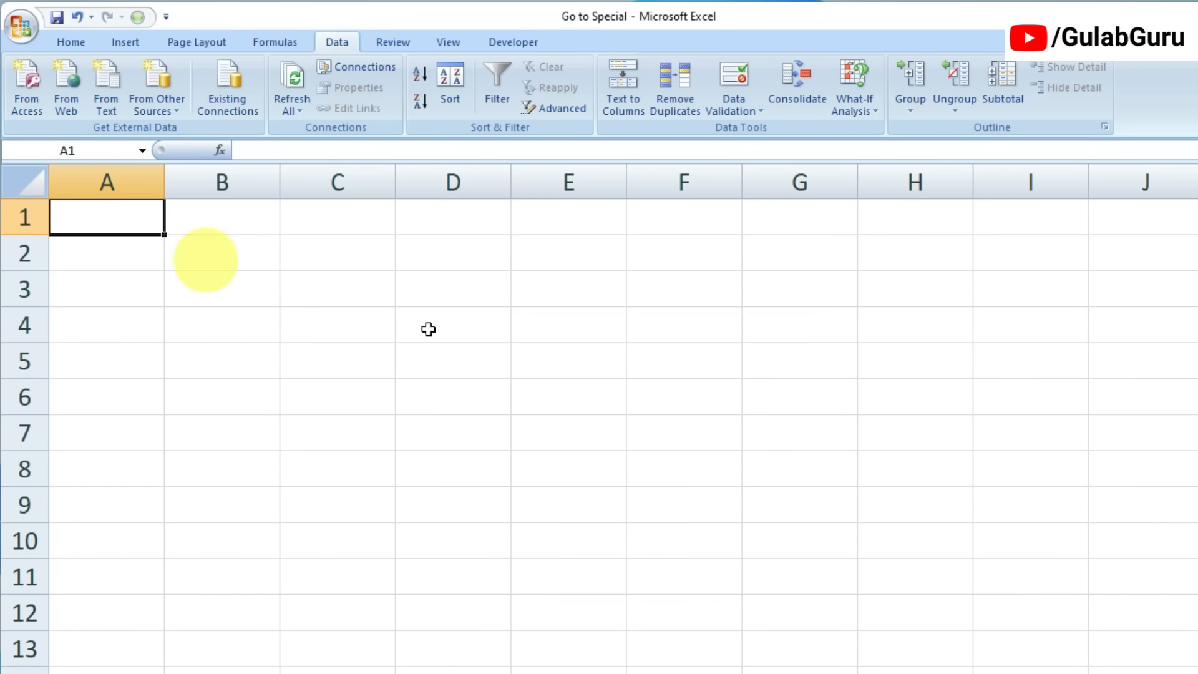
pyautogui.hotkey('ctrl', 'v')
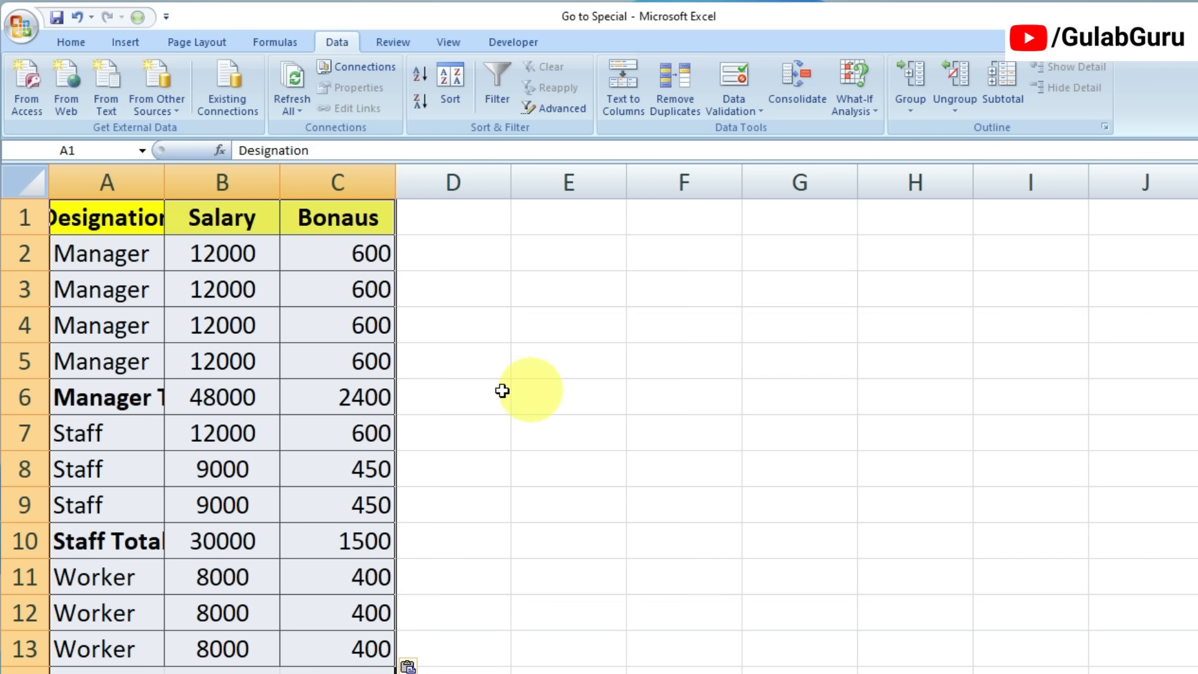
pyautogui.doubleClick(164, 181)
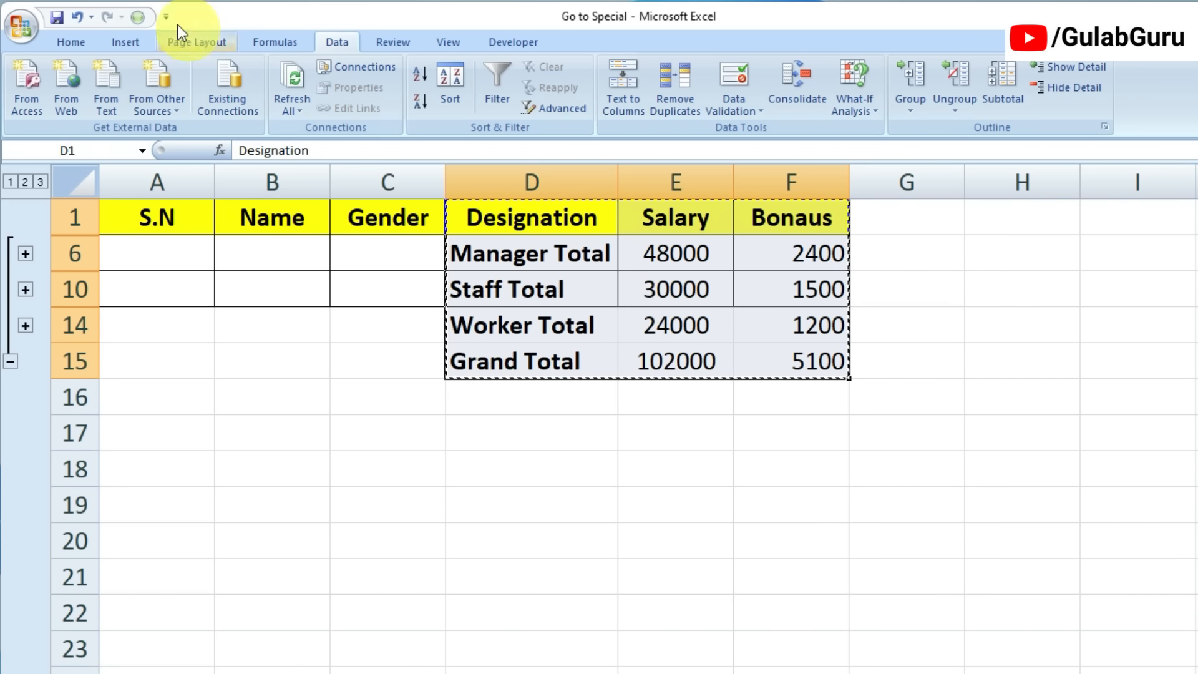
pyautogui.click(135, 19)
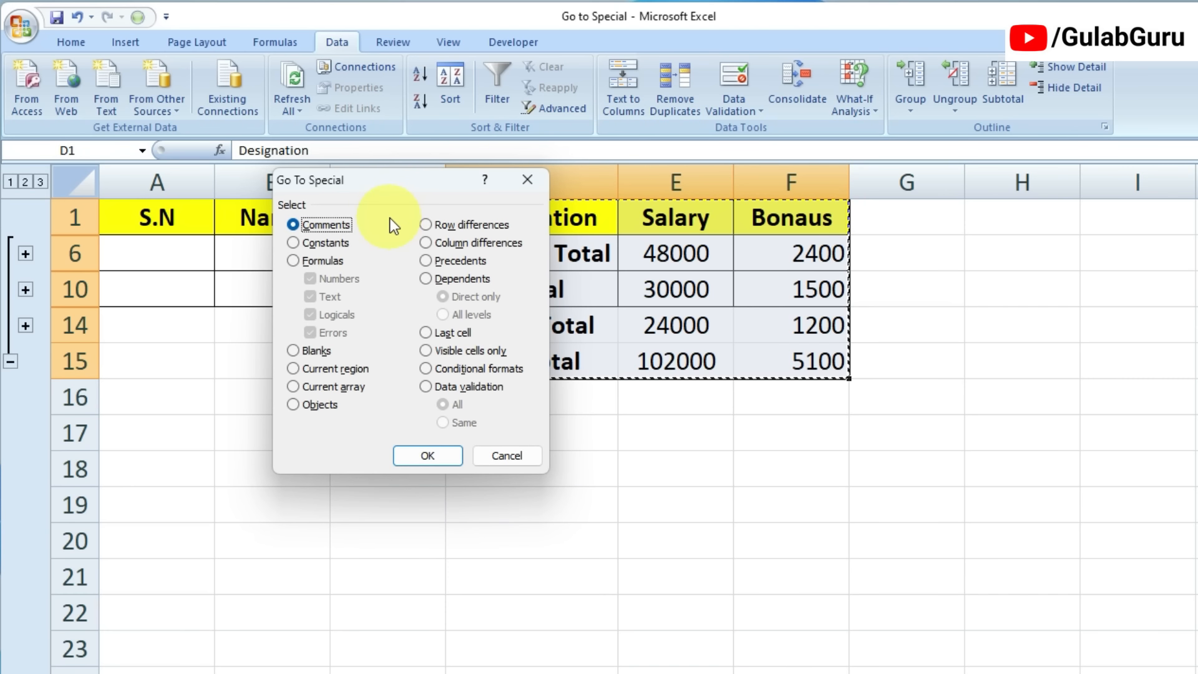
pyautogui.click(425, 354)
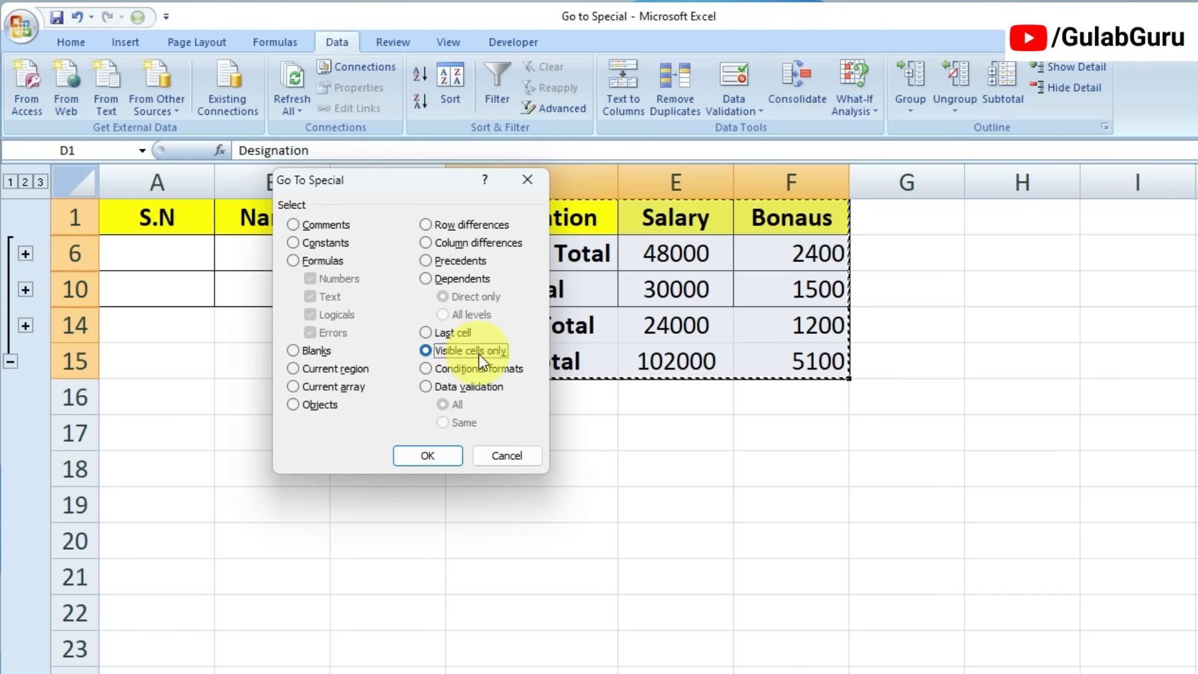
pyautogui.click(507, 455)
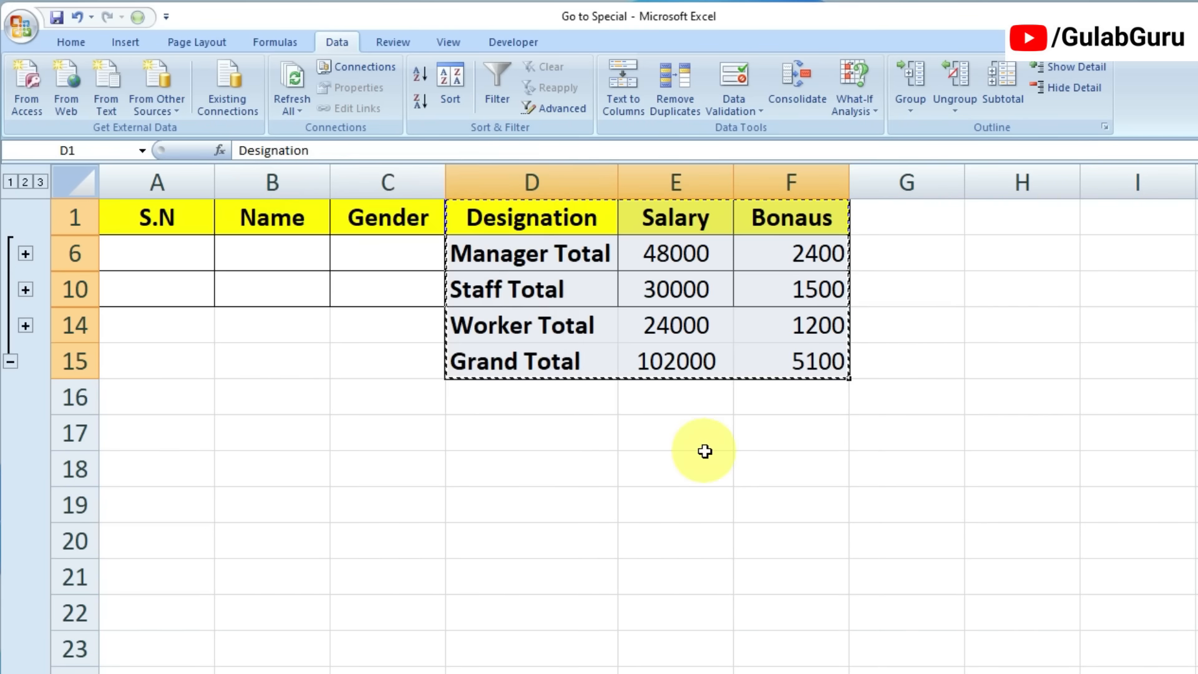
# - Undo the column width change and the paste on the destination sheet
pyautogui.click(564, 417)
pyautogui.press('Up')
pyautogui.click(546, 672)
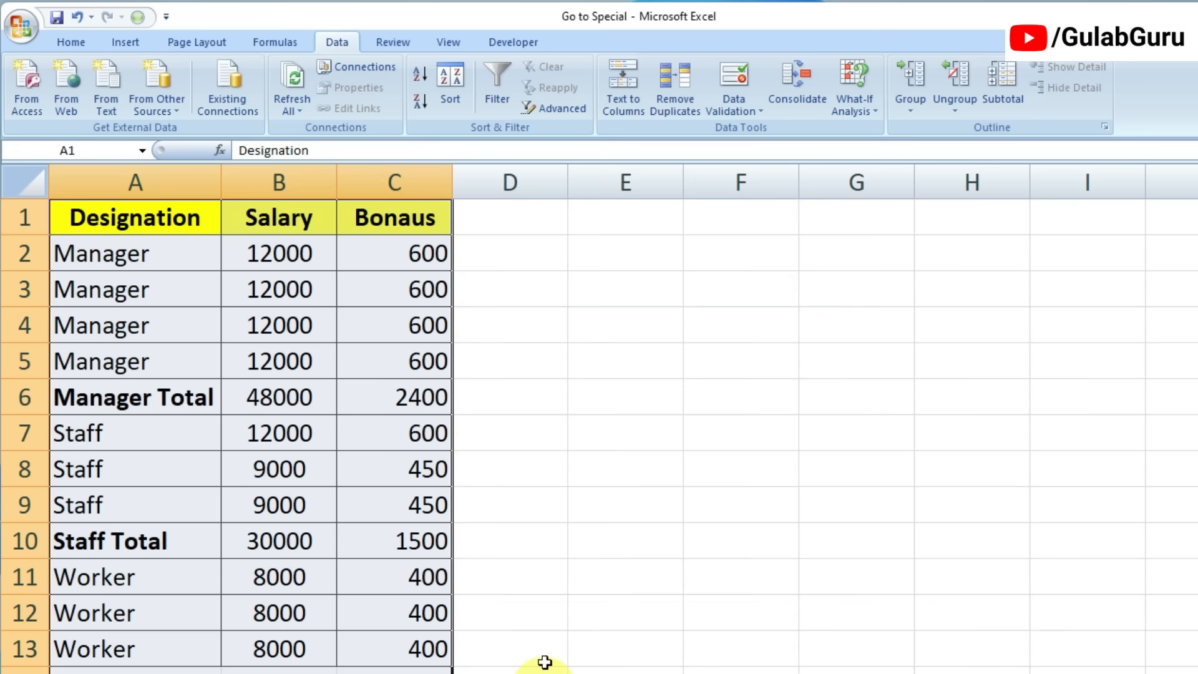
pyautogui.click(514, 462)
pyautogui.hotkey('ctrl', 'z')
pyautogui.hotkey('ctrl', 'z')
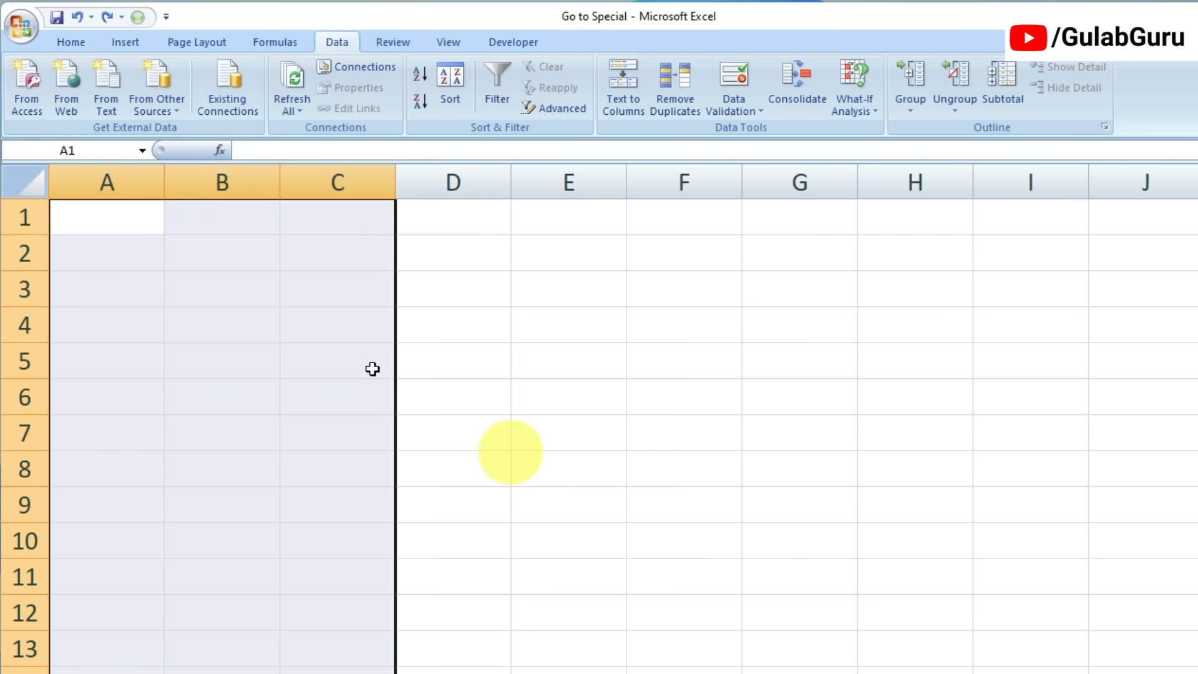
pyautogui.click(302, 326)
# - Restrict the collapsed subtotal range D1:F15 to visible cells only with Go To Special and copy it
pyautogui.click(483, 672)
pyautogui.doubleClick(586, 458)
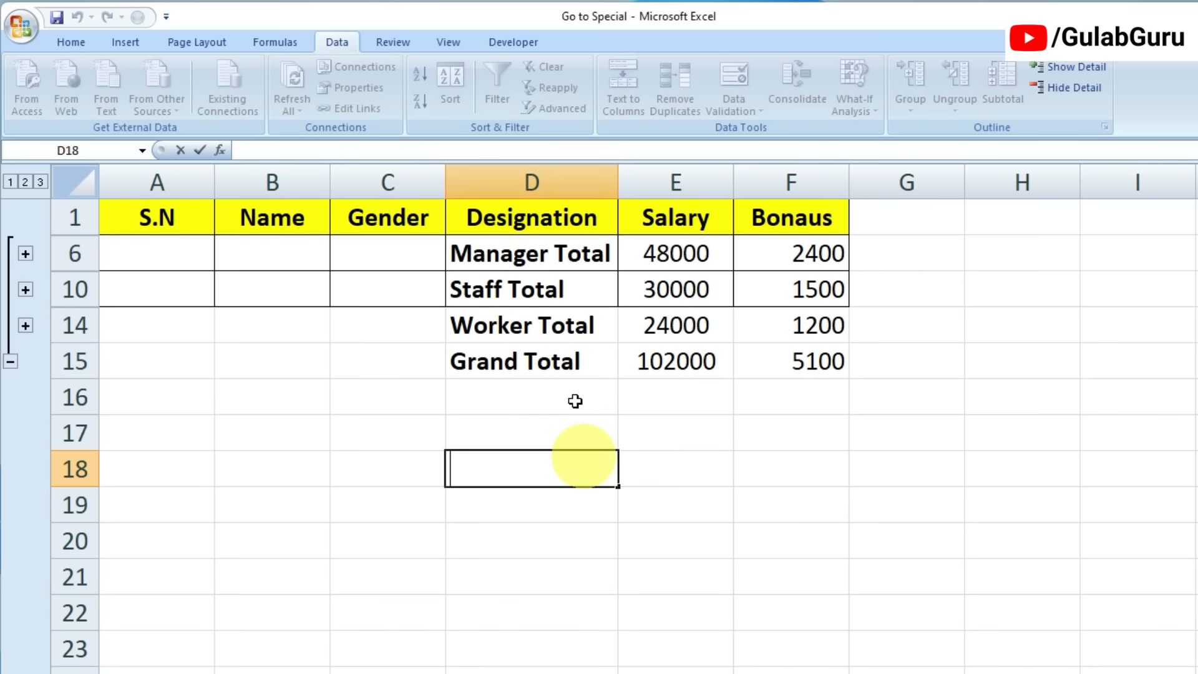
pyautogui.moveTo(482, 219); pyautogui.dragTo(769, 366)
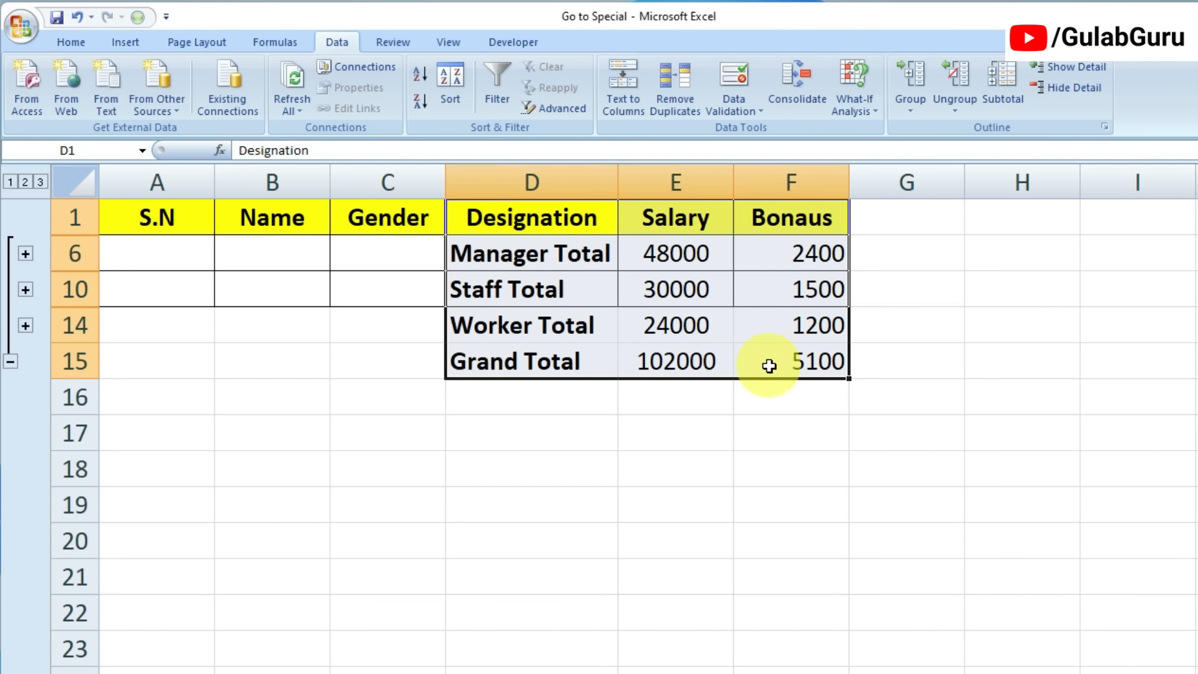
pyautogui.click(139, 18)
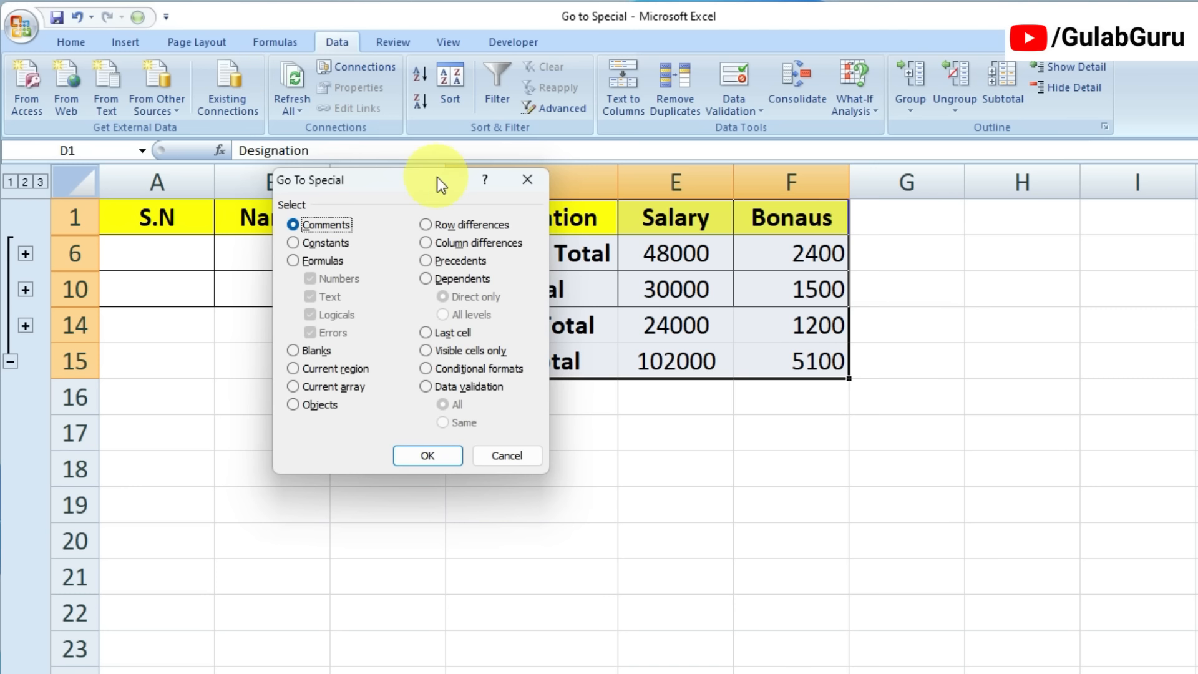
pyautogui.click(428, 352)
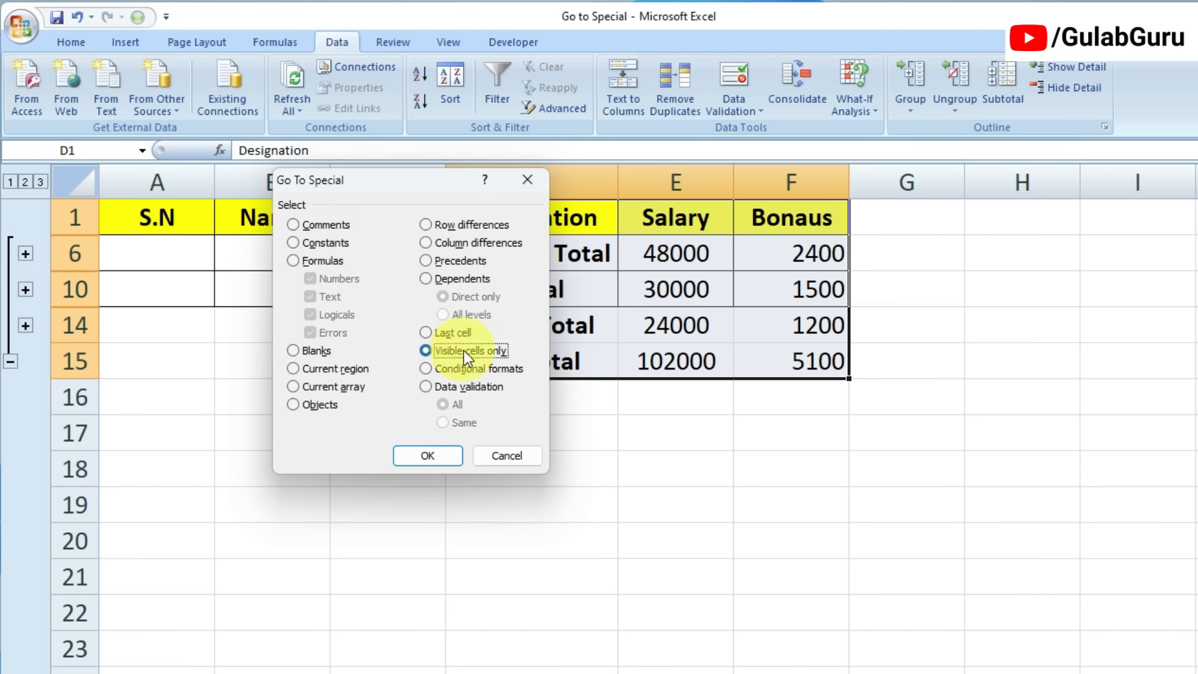
pyautogui.click(428, 456)
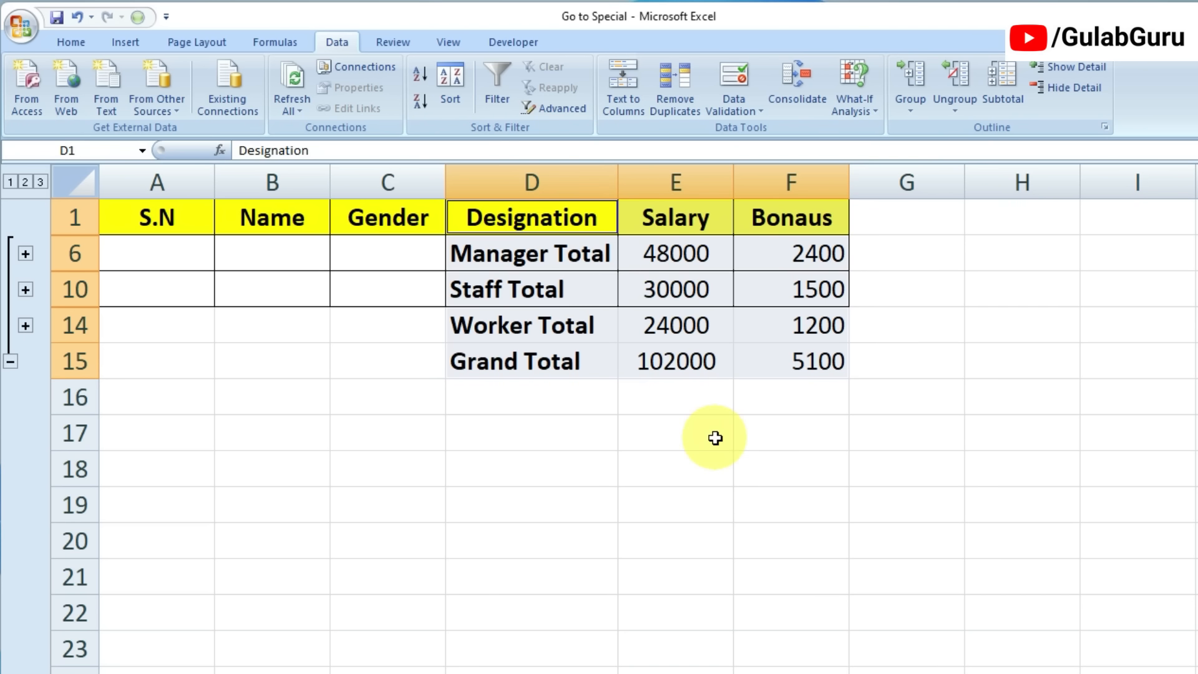
pyautogui.hotkey('ctrl', 'c')
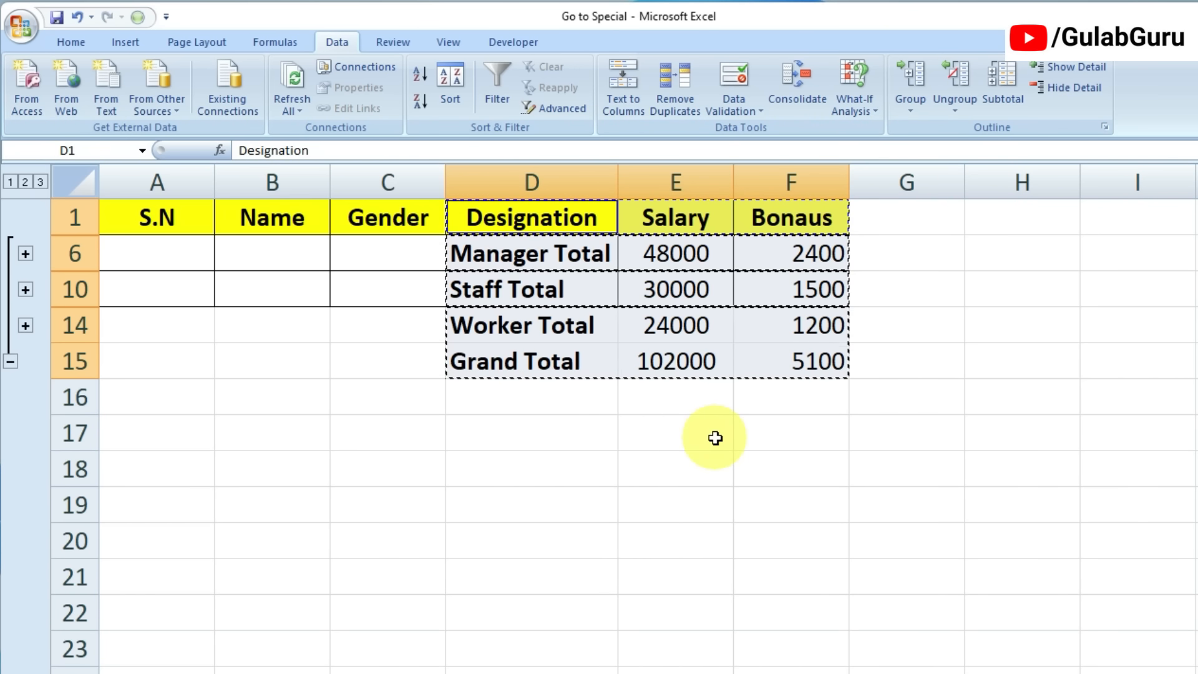
# - Paste the copied subtotals at A1 on the blank sheet and autofit column A
pyautogui.click(553, 673)
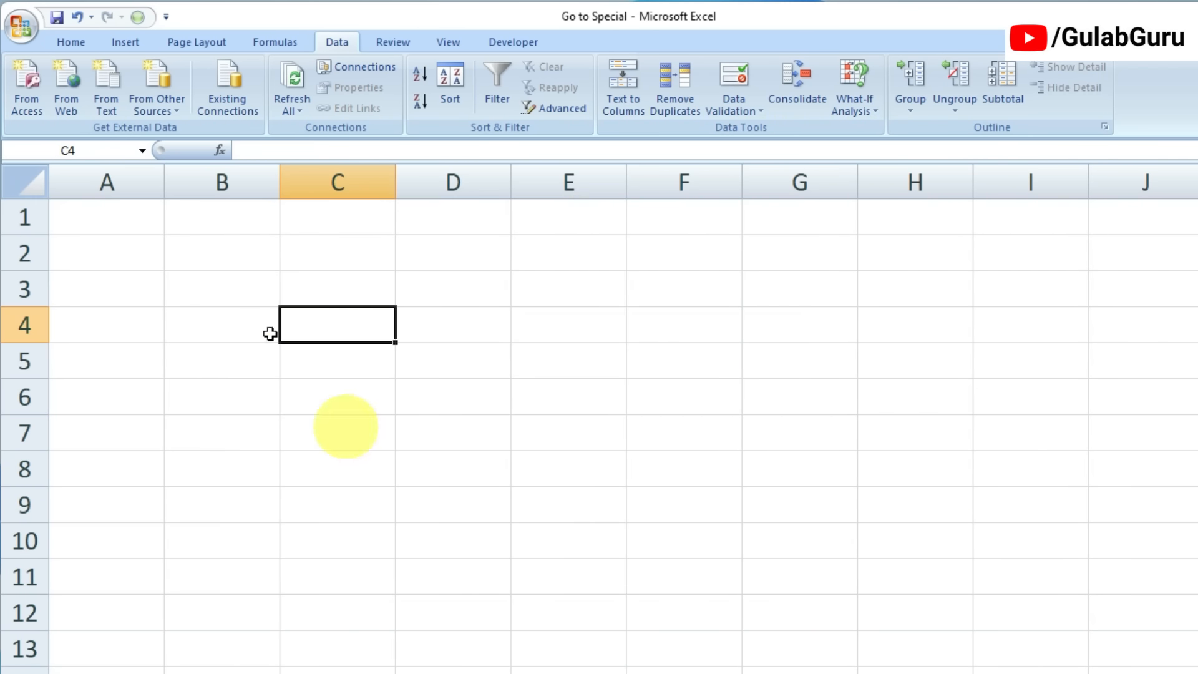
pyautogui.click(127, 222)
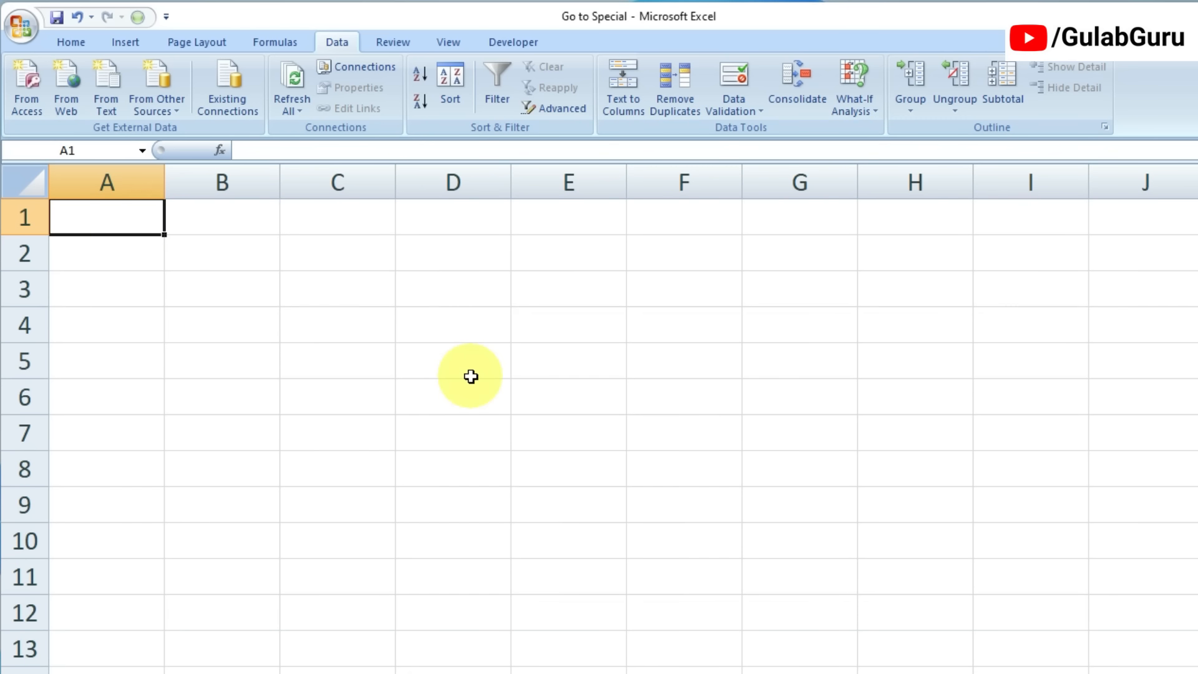
pyautogui.hotkey('ctrl', 'v')
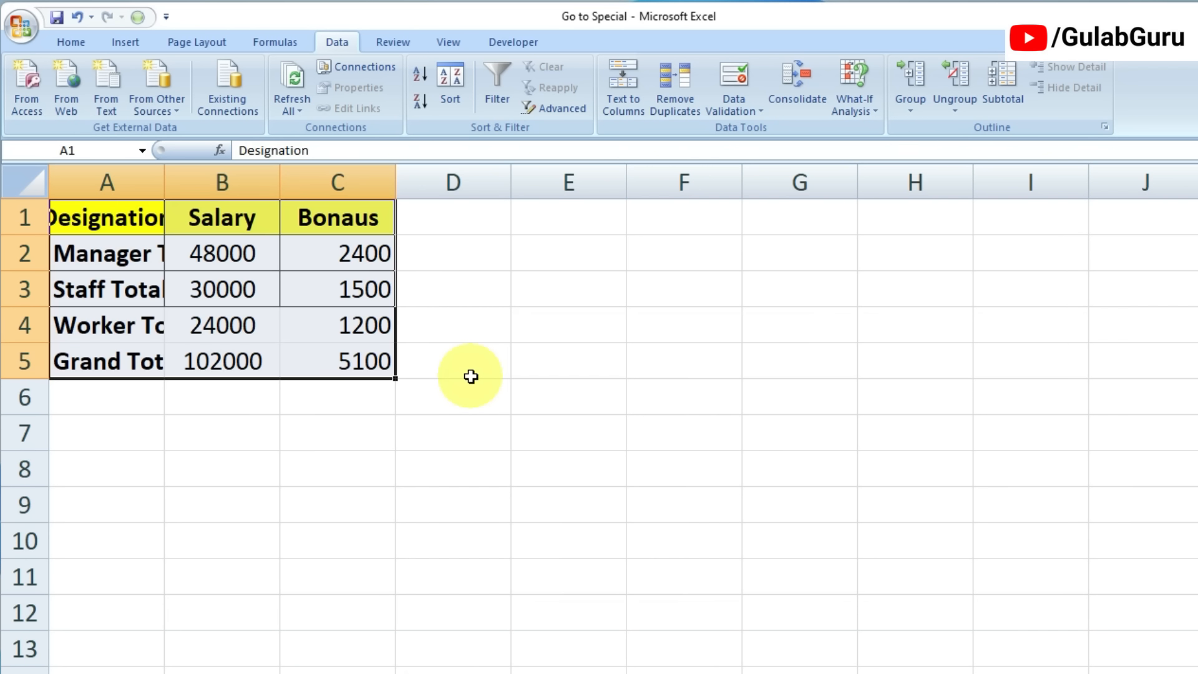
pyautogui.doubleClick(164, 182)
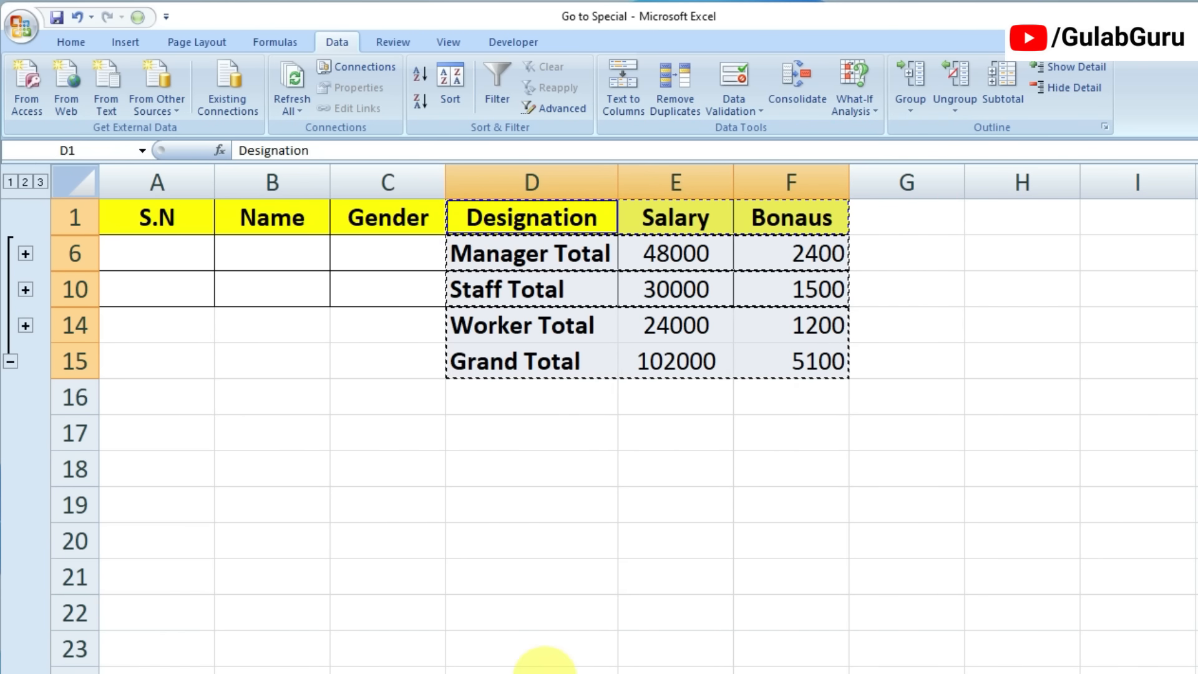
pyautogui.click(535, 667)
pyautogui.click(377, 340)
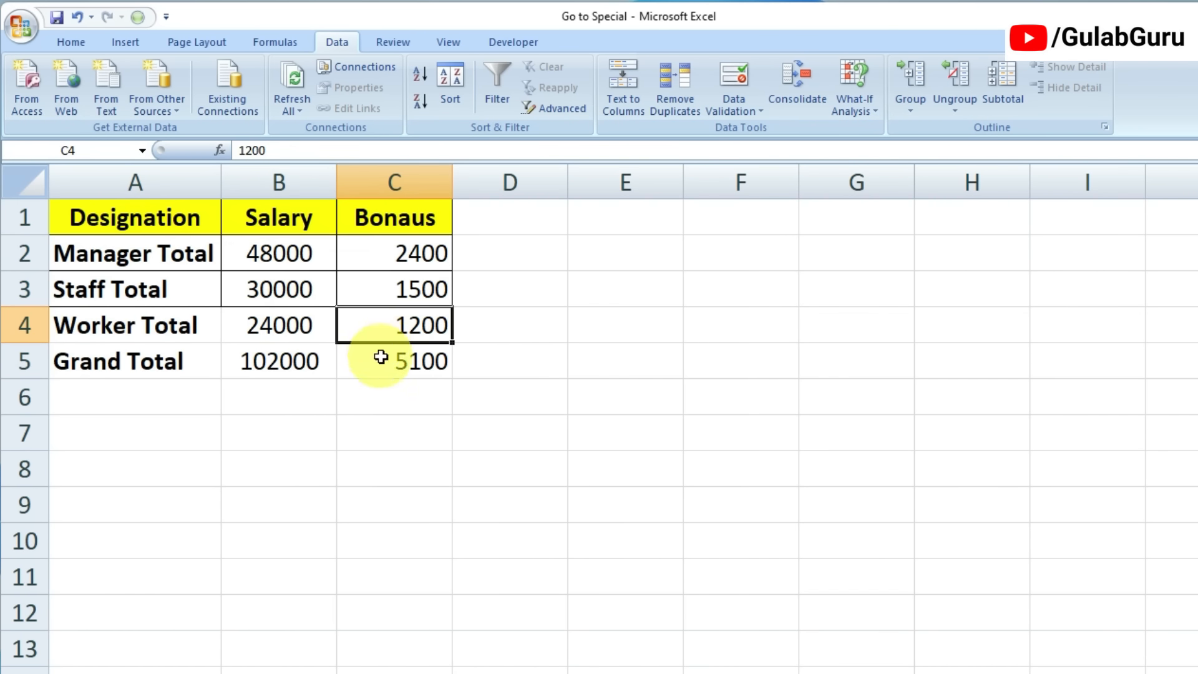
pyautogui.click(139, 18)
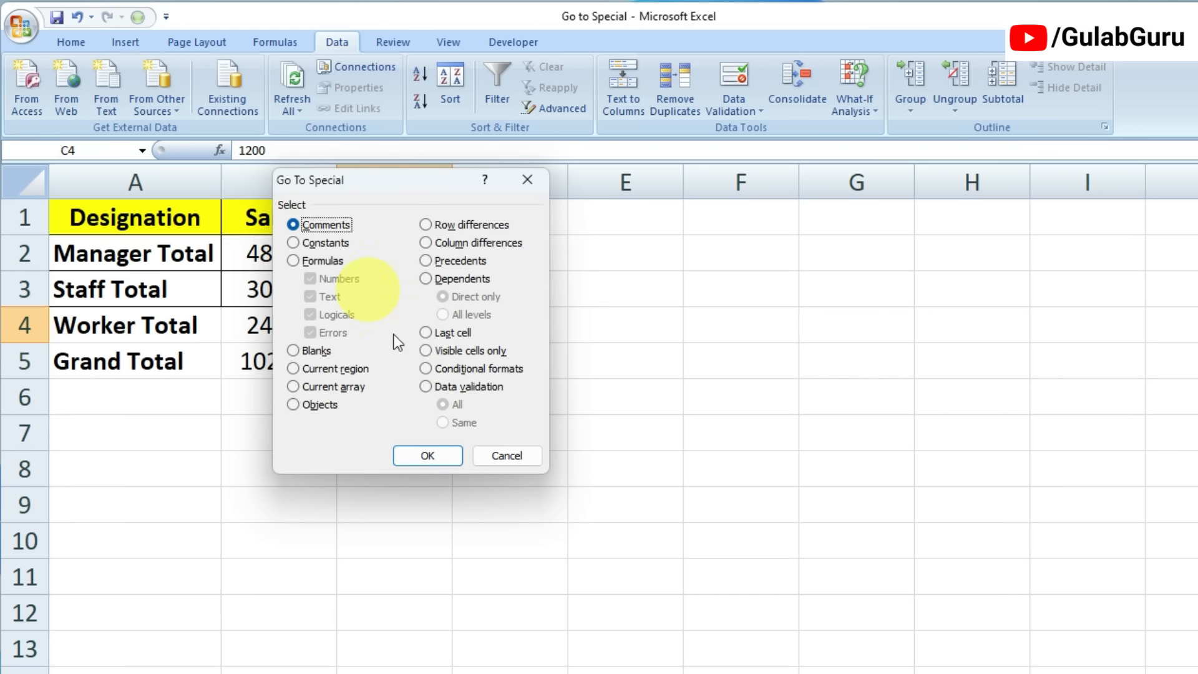
pyautogui.click(428, 352)
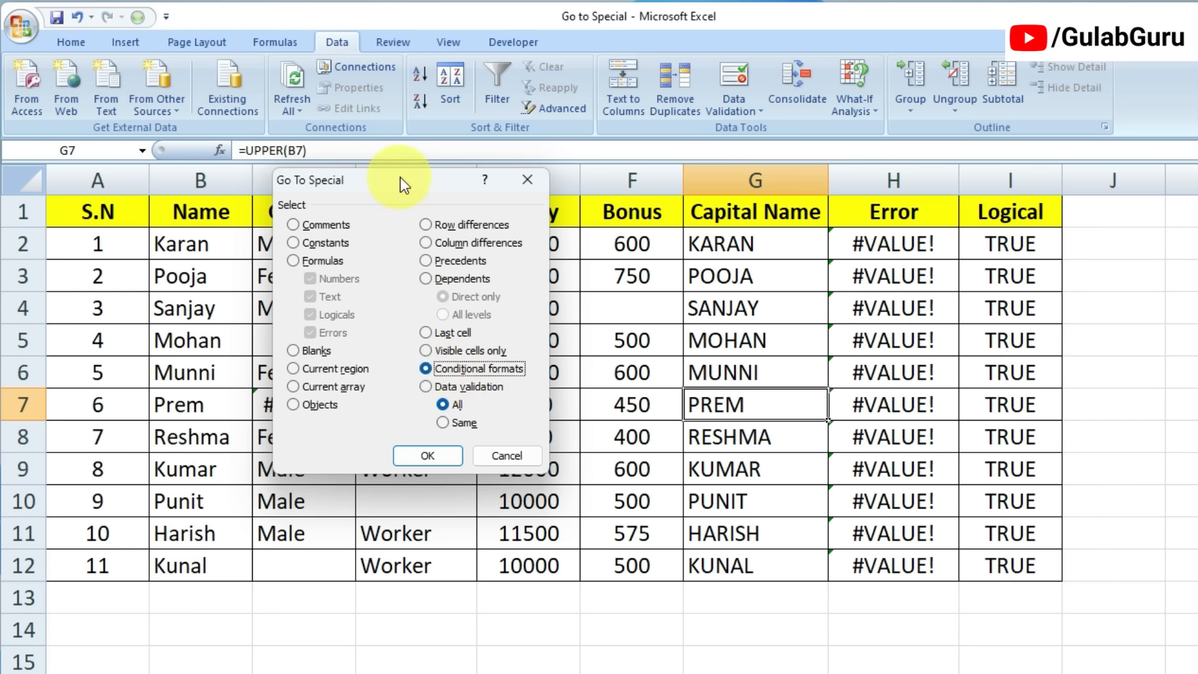
pyautogui.moveTo(400, 177); pyautogui.dragTo(745, 234)
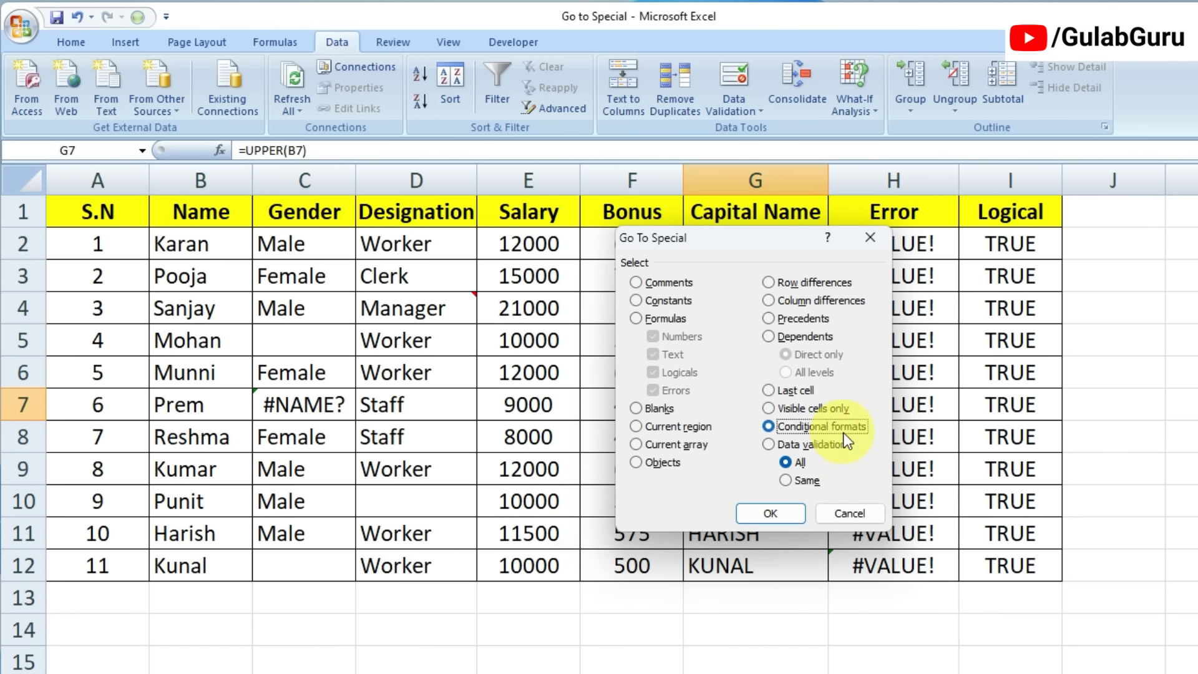
pyautogui.click(854, 516)
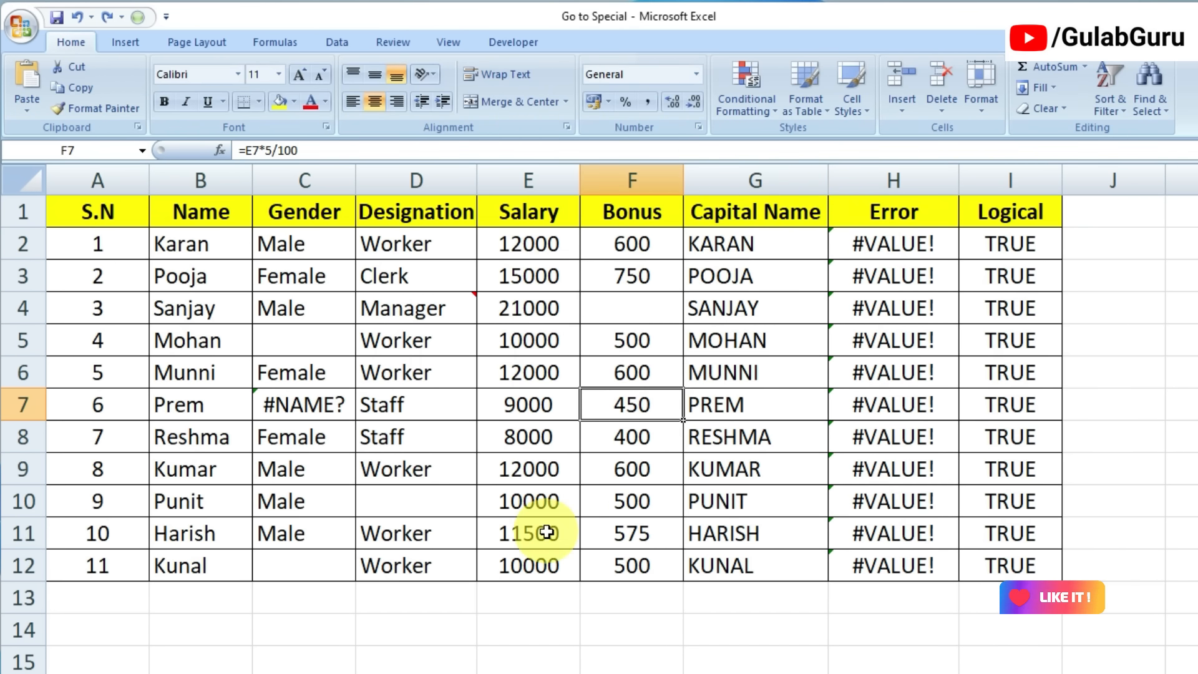
# - Add a conditional formatting rule for duplicate values, with no format set, to the salary cells E2:E12
pyautogui.moveTo(537, 237); pyautogui.dragTo(549, 565)
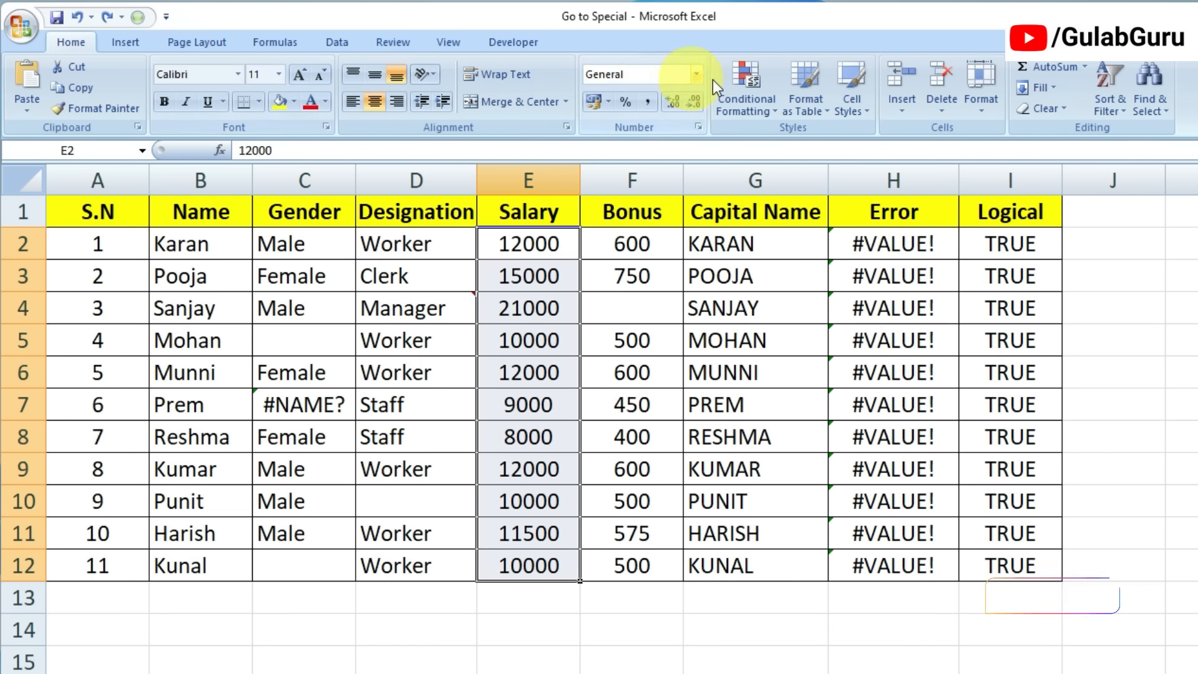
pyautogui.click(745, 81)
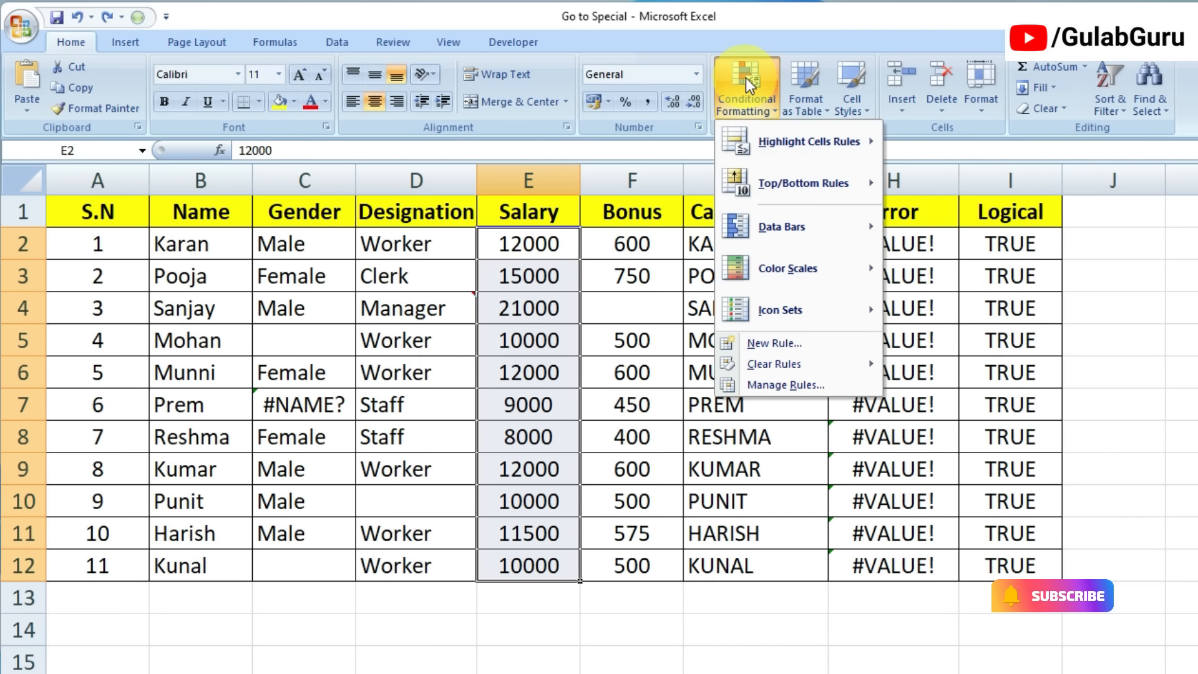
pyautogui.click(774, 344)
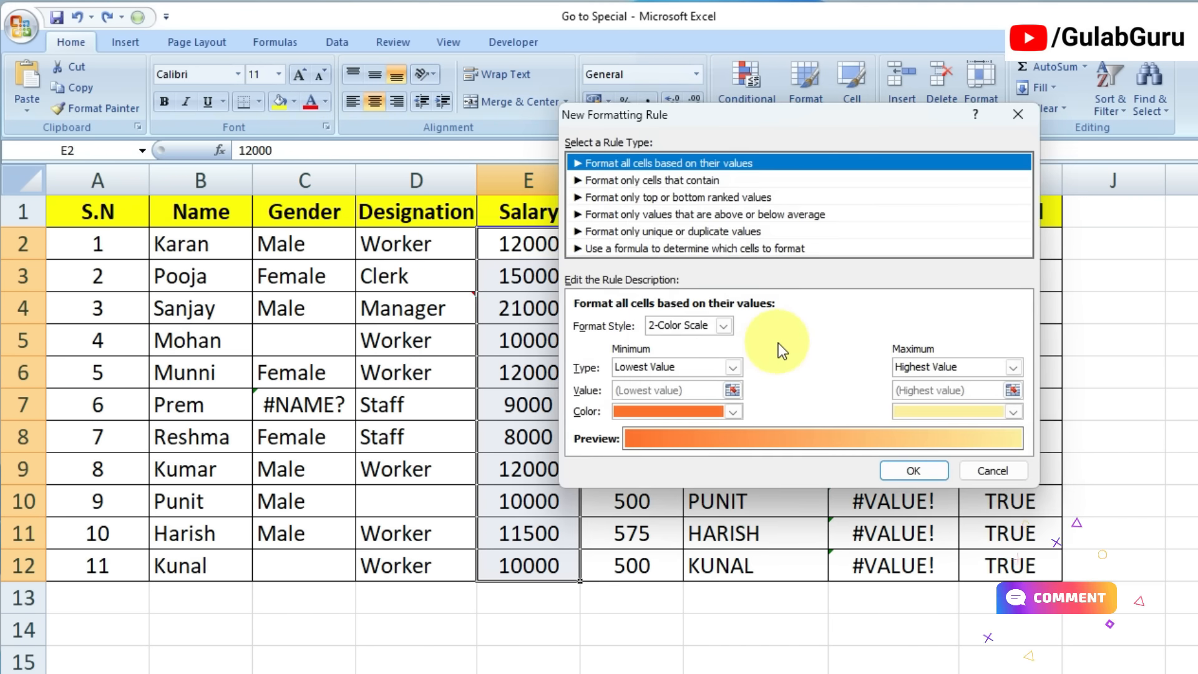
pyautogui.click(611, 231)
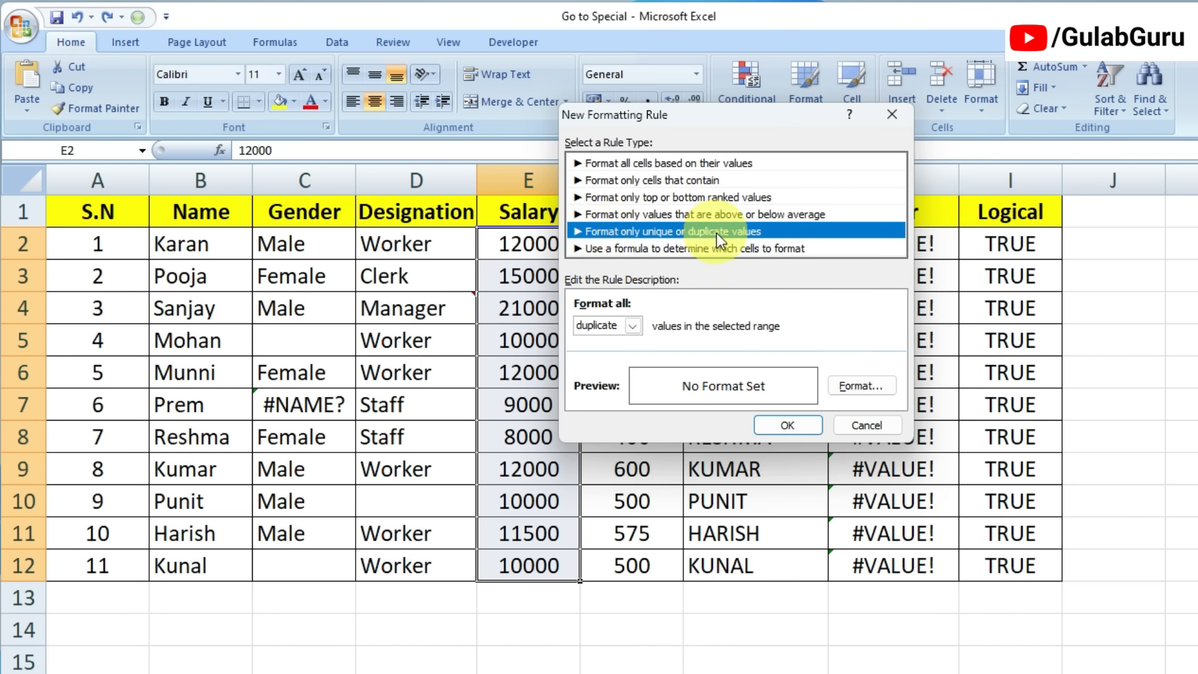
pyautogui.click(790, 425)
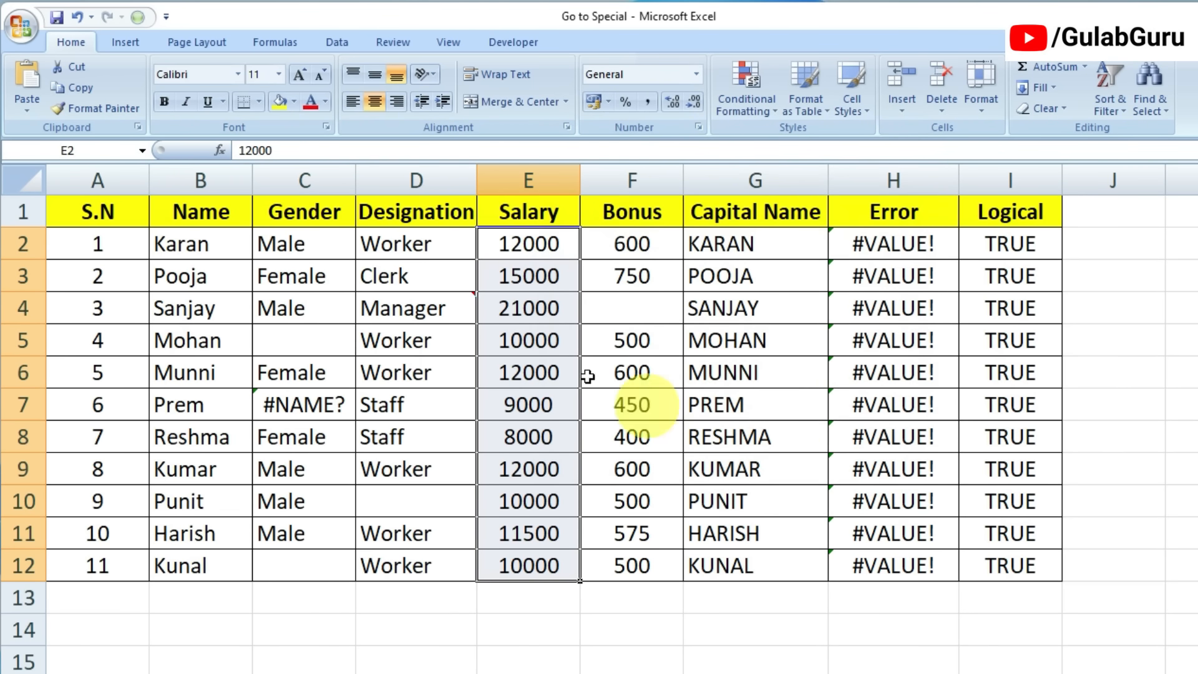
pyautogui.click(751, 462)
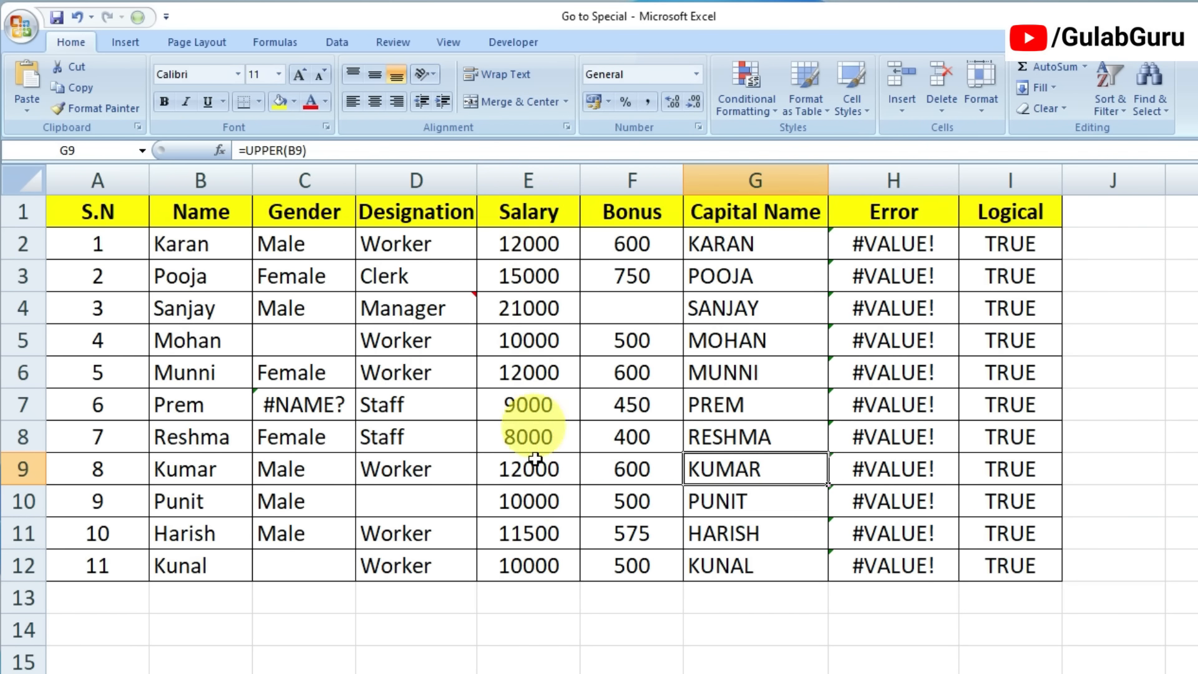
pyautogui.click(763, 427)
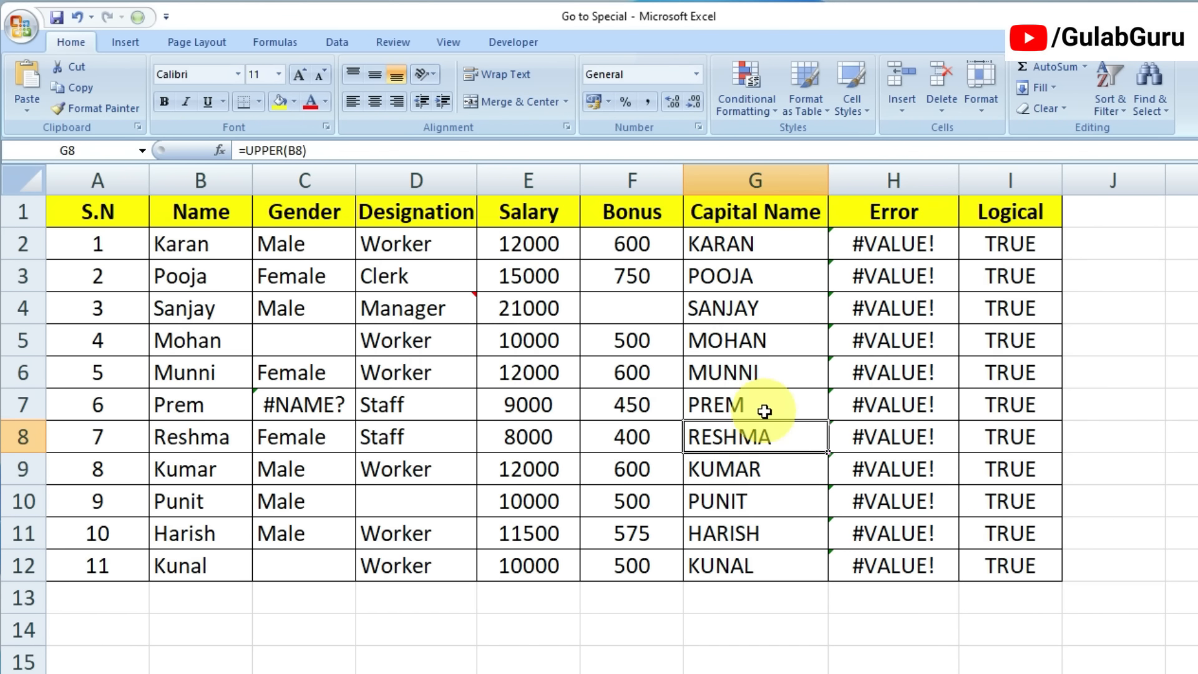
pyautogui.click(748, 362)
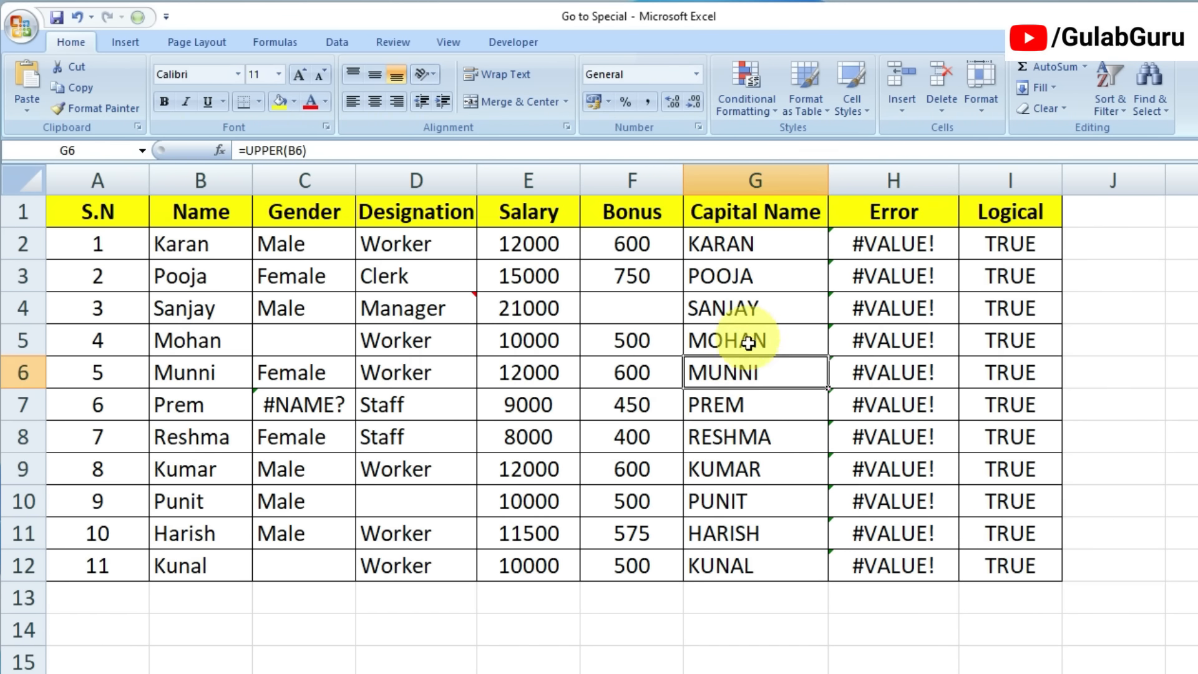
pyautogui.click(748, 343)
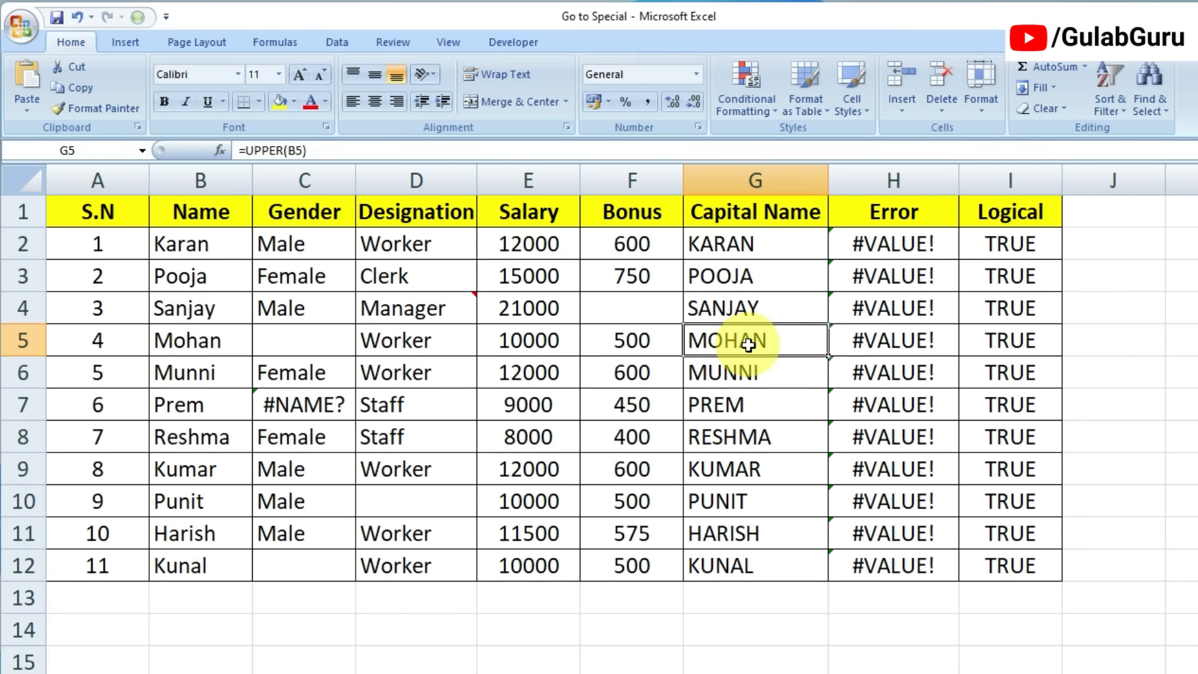
pyautogui.click(138, 17)
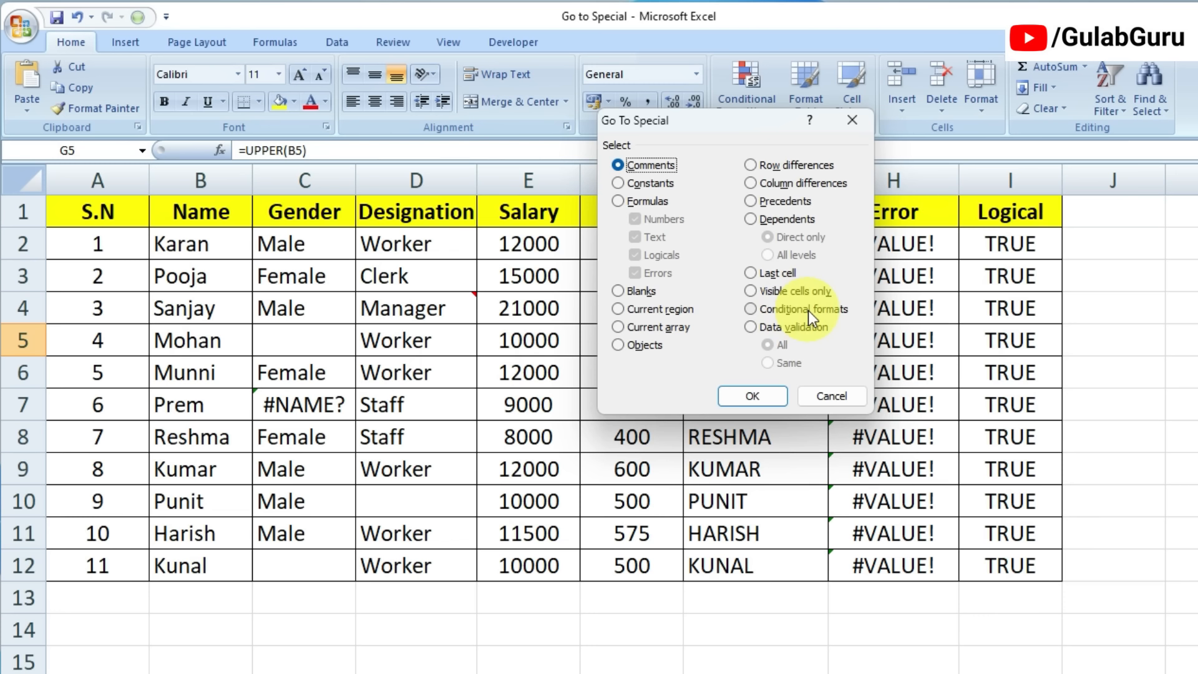
pyautogui.click(822, 396)
# - Select all cells with conditional formats through Go To Special, using the All option, and fill them with standard light blue
pyautogui.click(465, 367)
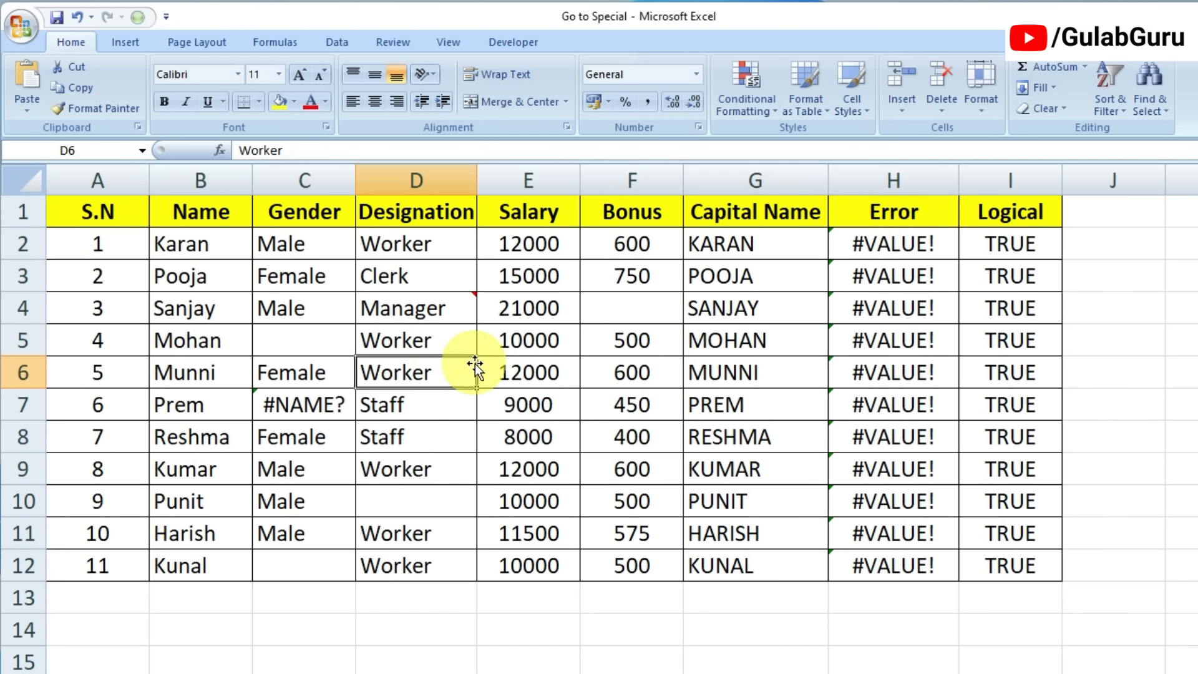
pyautogui.click(138, 17)
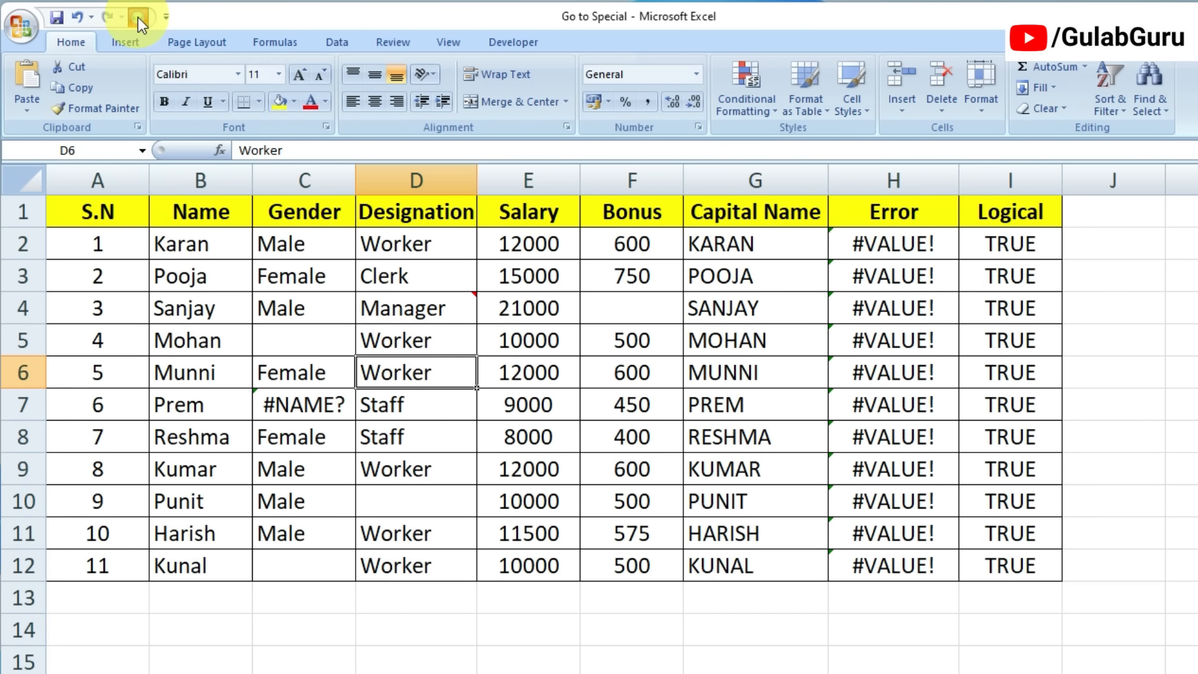
pyautogui.click(777, 309)
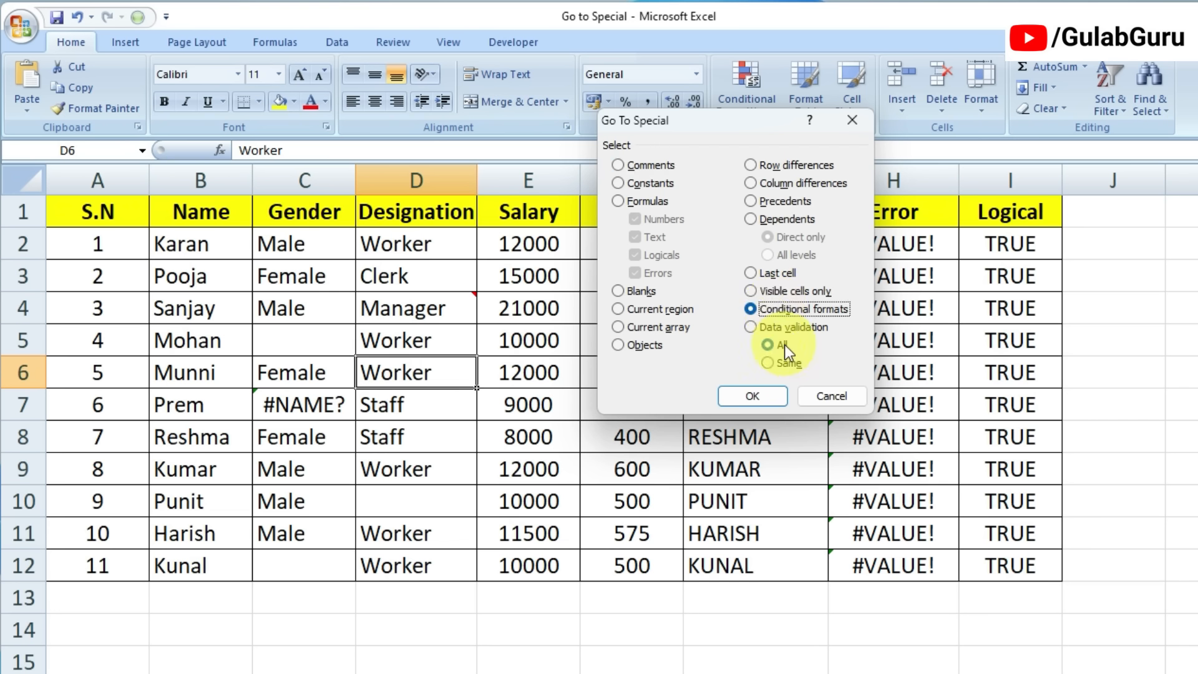
pyautogui.click(759, 405)
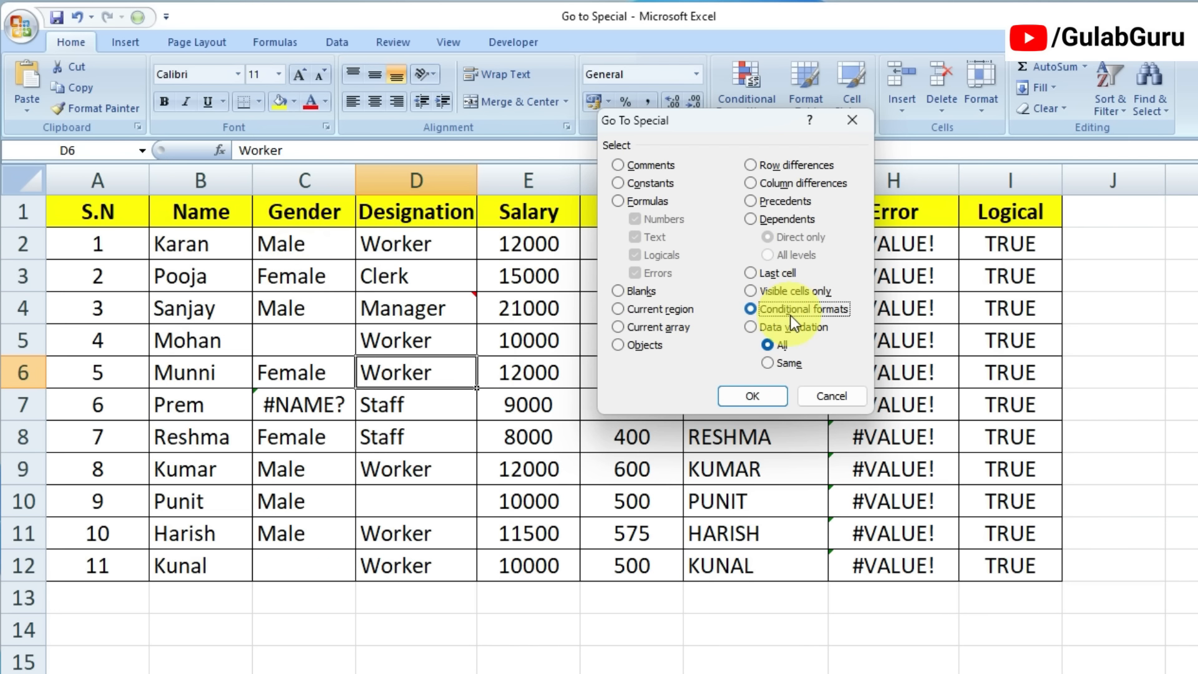
pyautogui.click(771, 363)
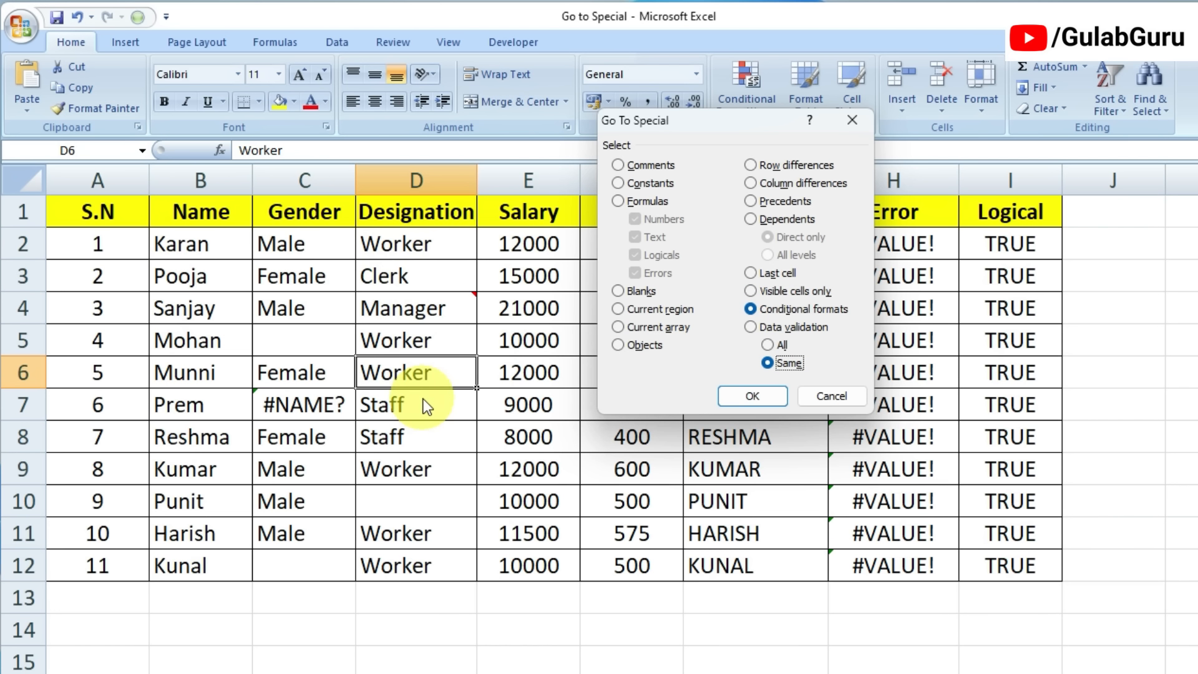
pyautogui.click(769, 346)
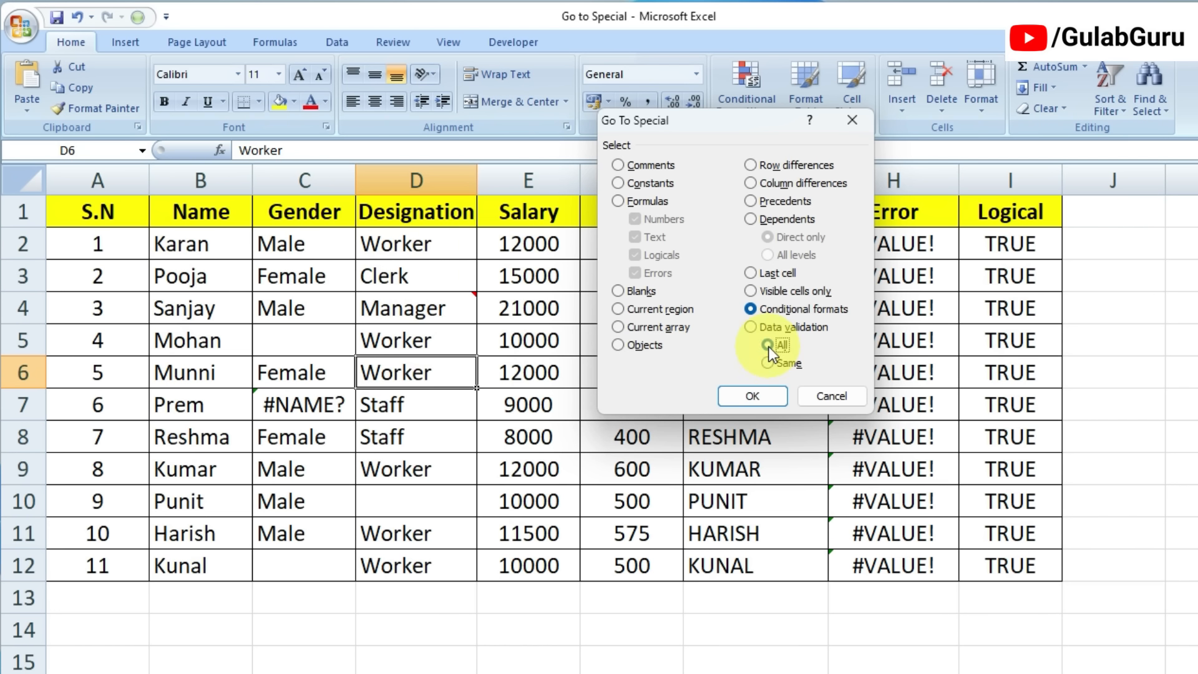
pyautogui.click(753, 397)
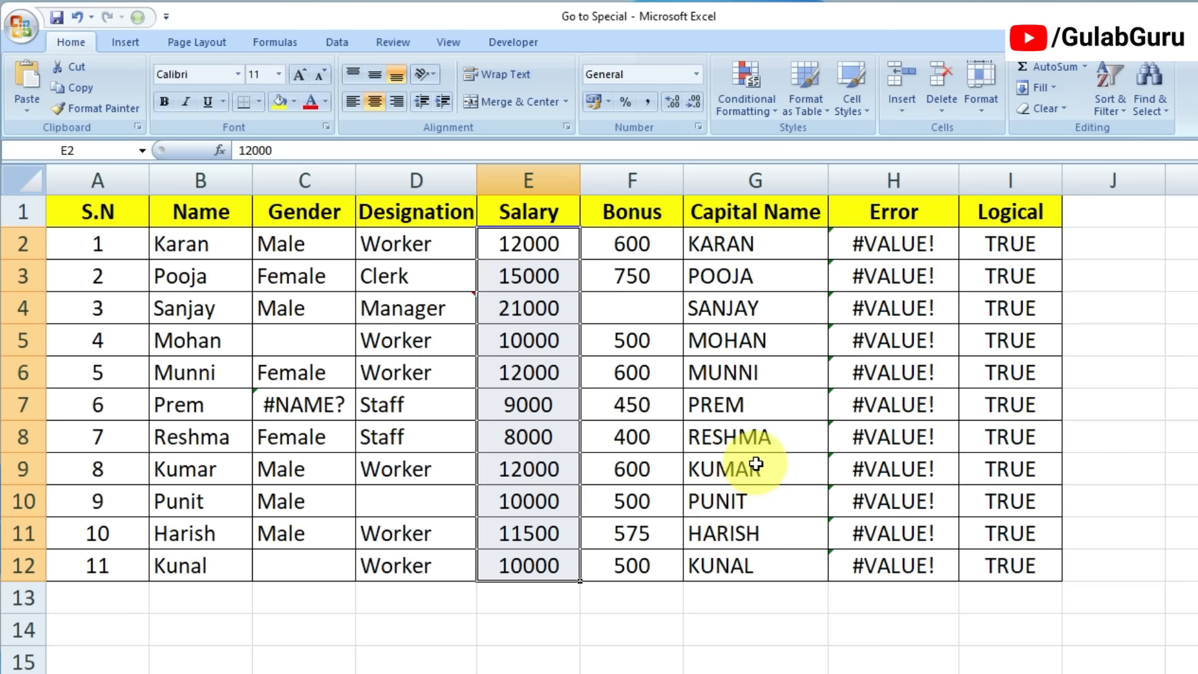
pyautogui.click(293, 103)
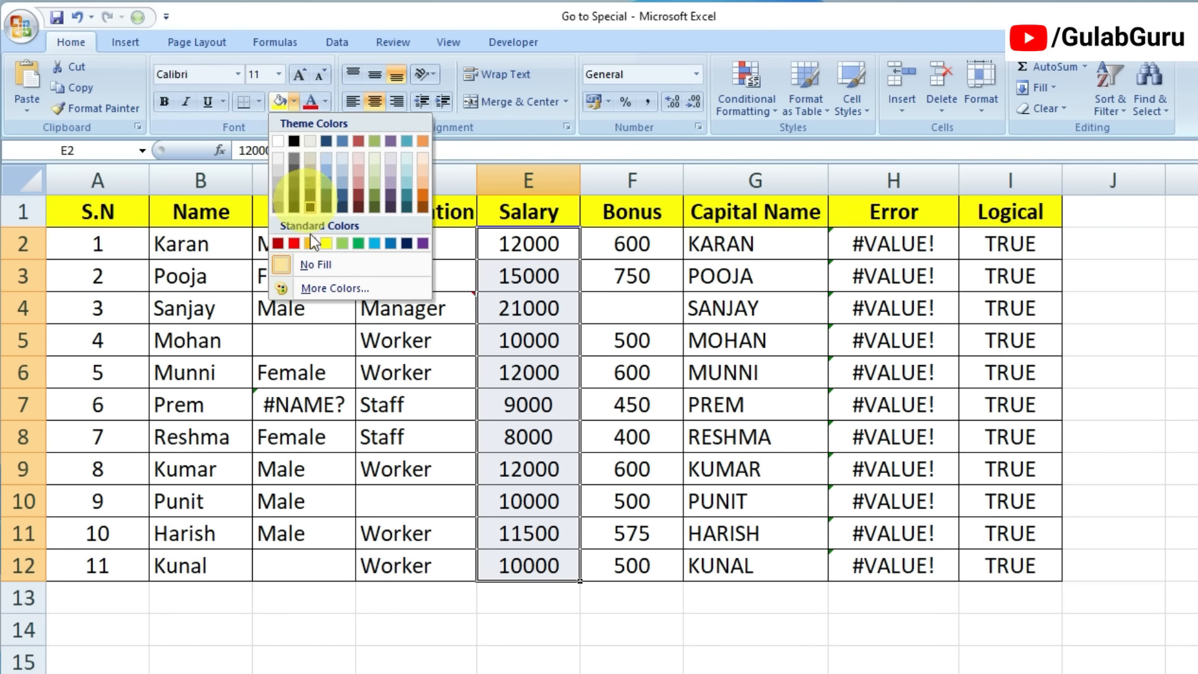
pyautogui.click(369, 243)
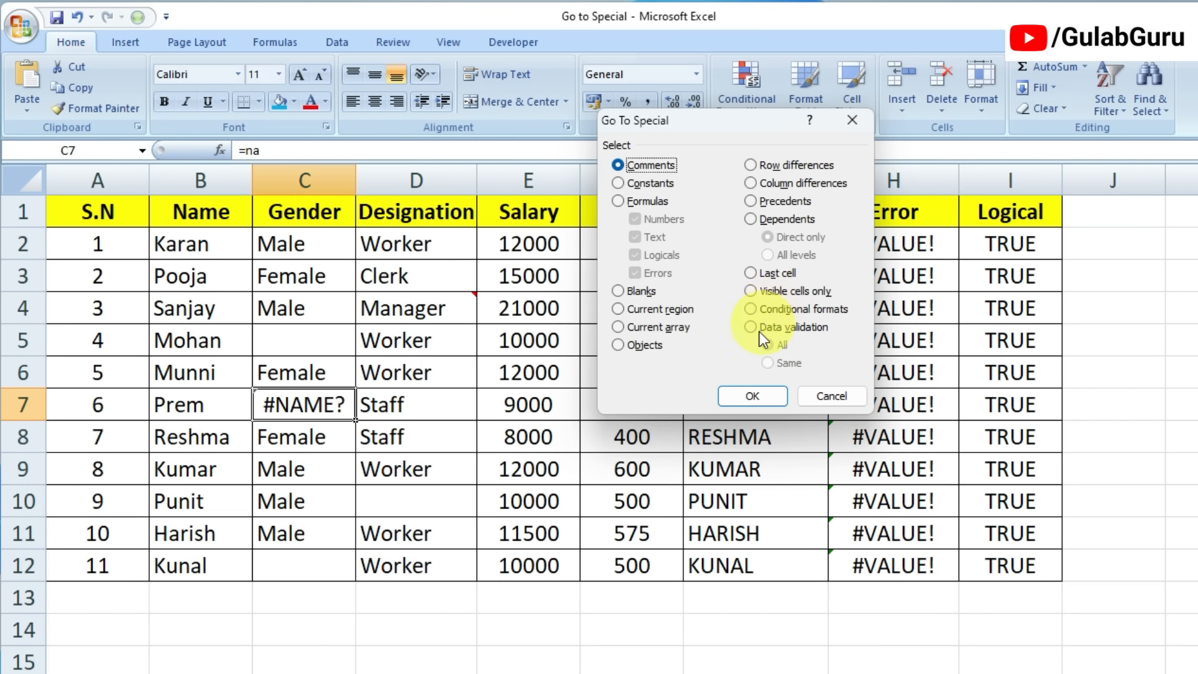
# - Clear cell C7 and restrict it with list data validation using C2:C3 as the source
pyautogui.click(751, 329)
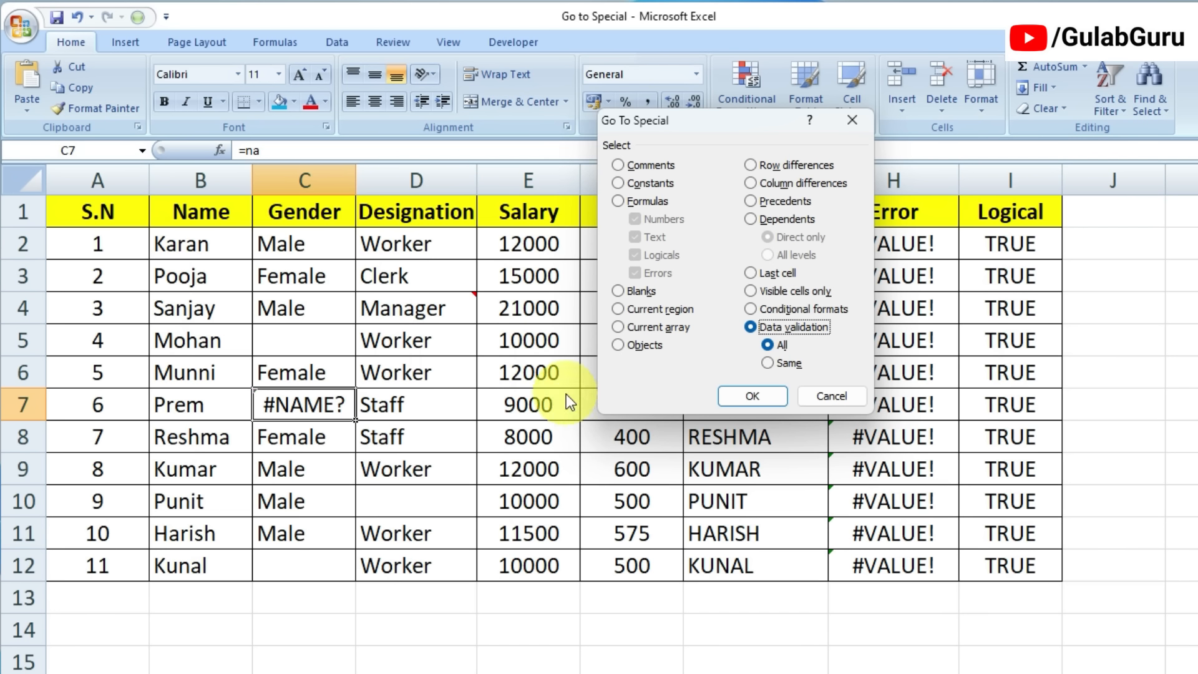
pyautogui.press('Escape')
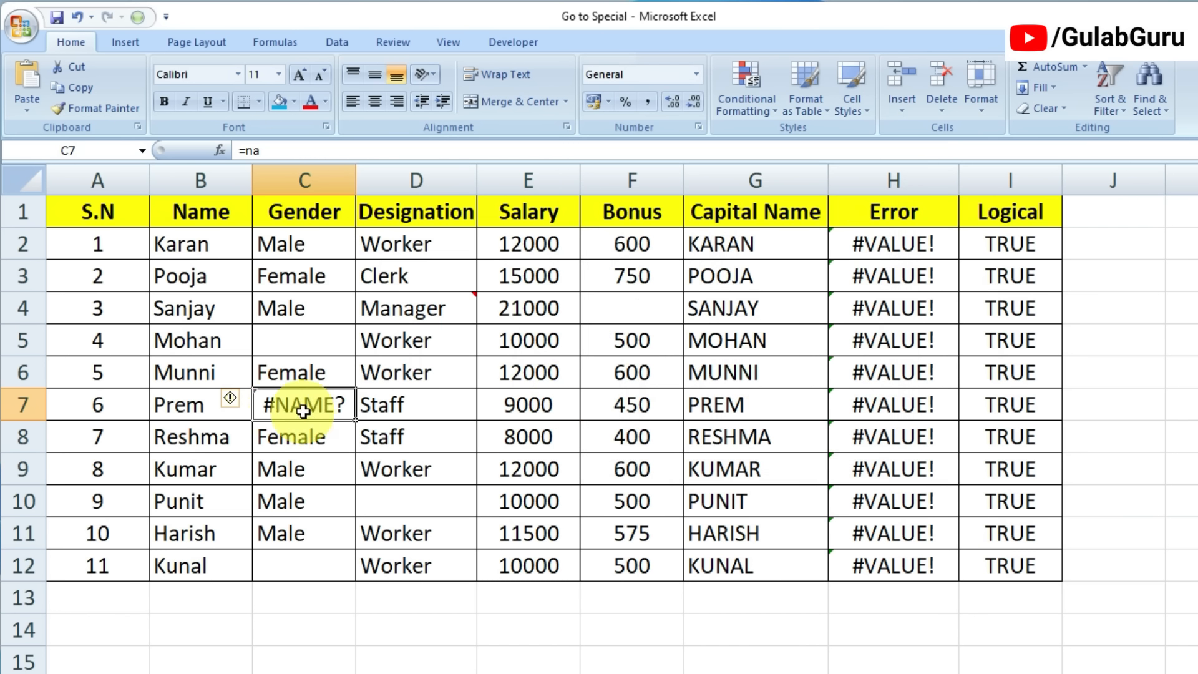
pyautogui.press('Delete')
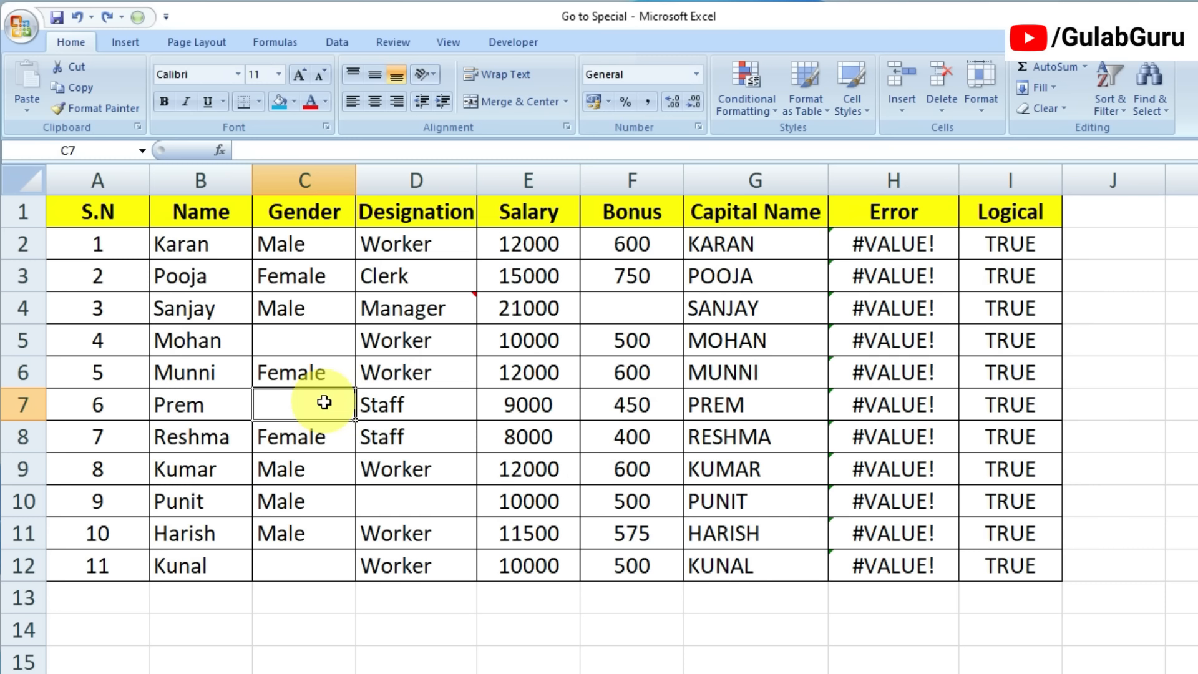
pyautogui.click(335, 39)
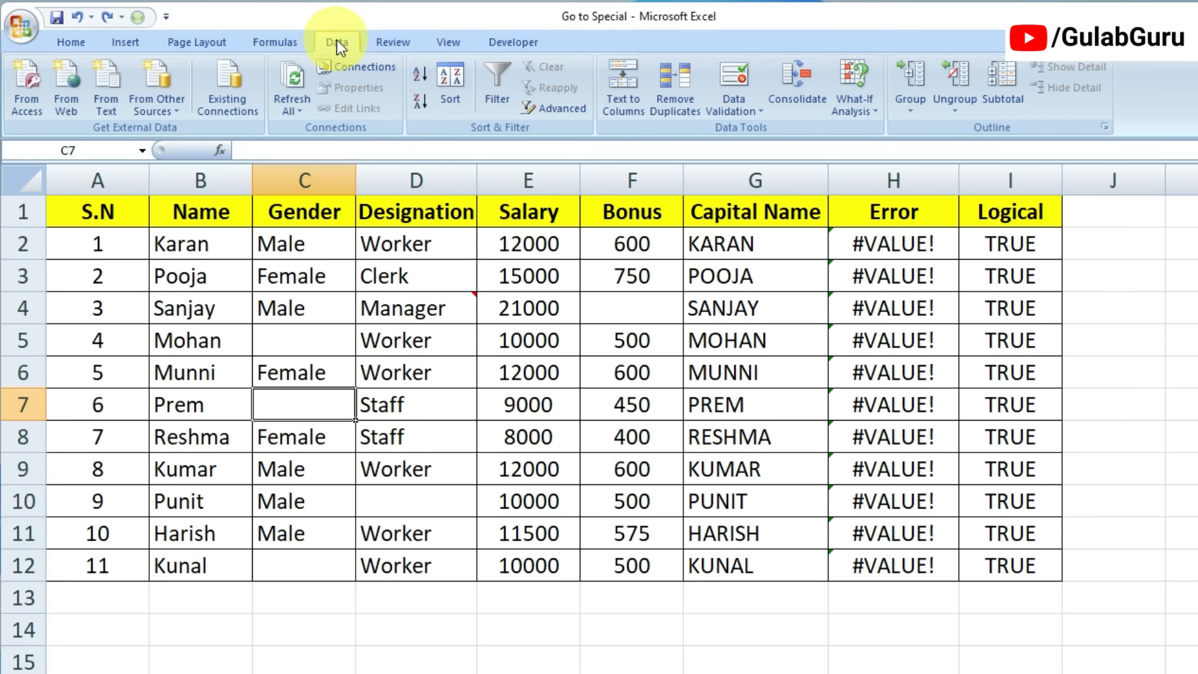
pyautogui.click(754, 113)
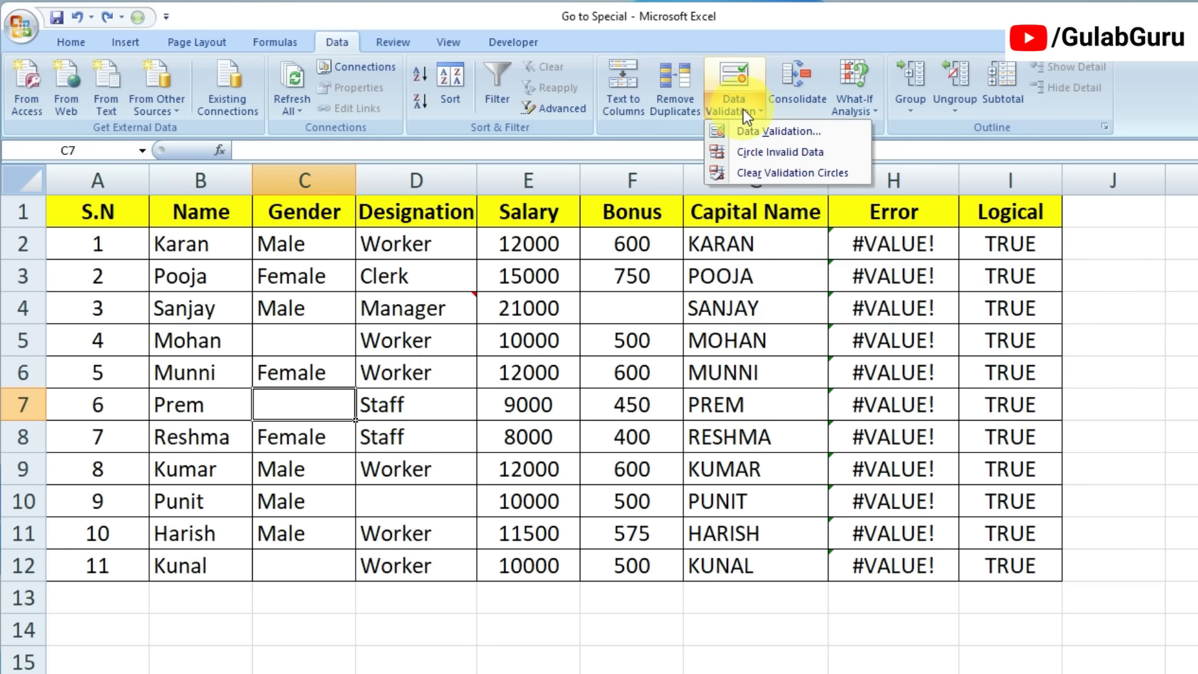
pyautogui.click(760, 131)
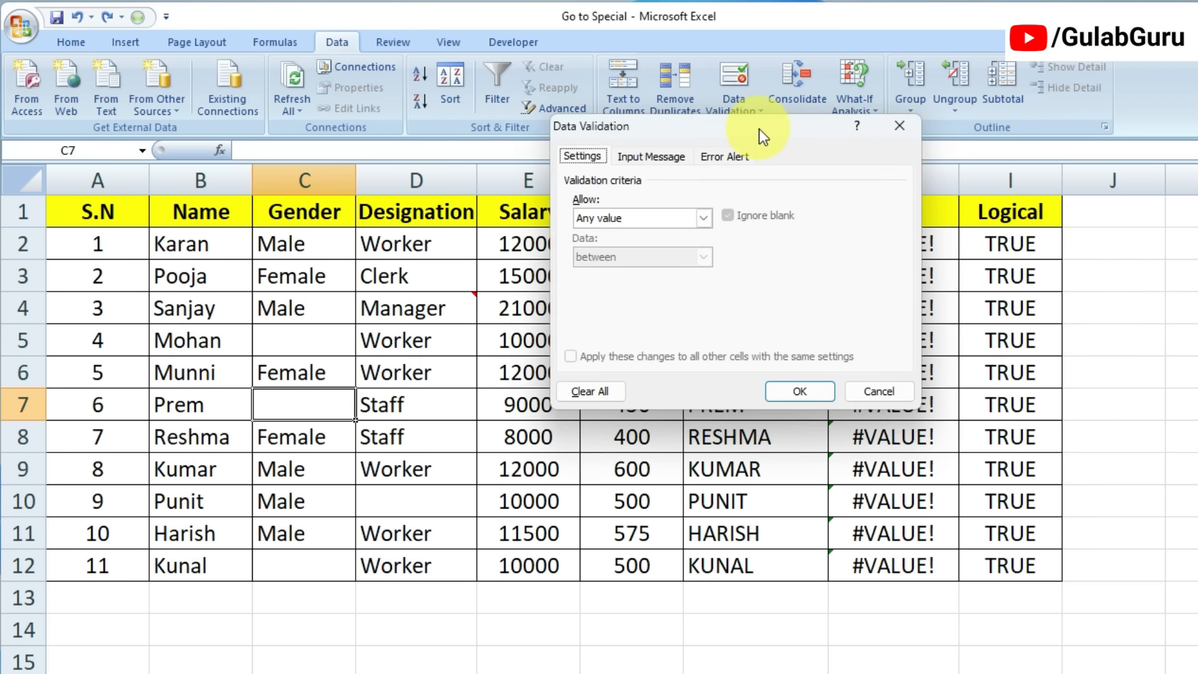
pyautogui.click(704, 218)
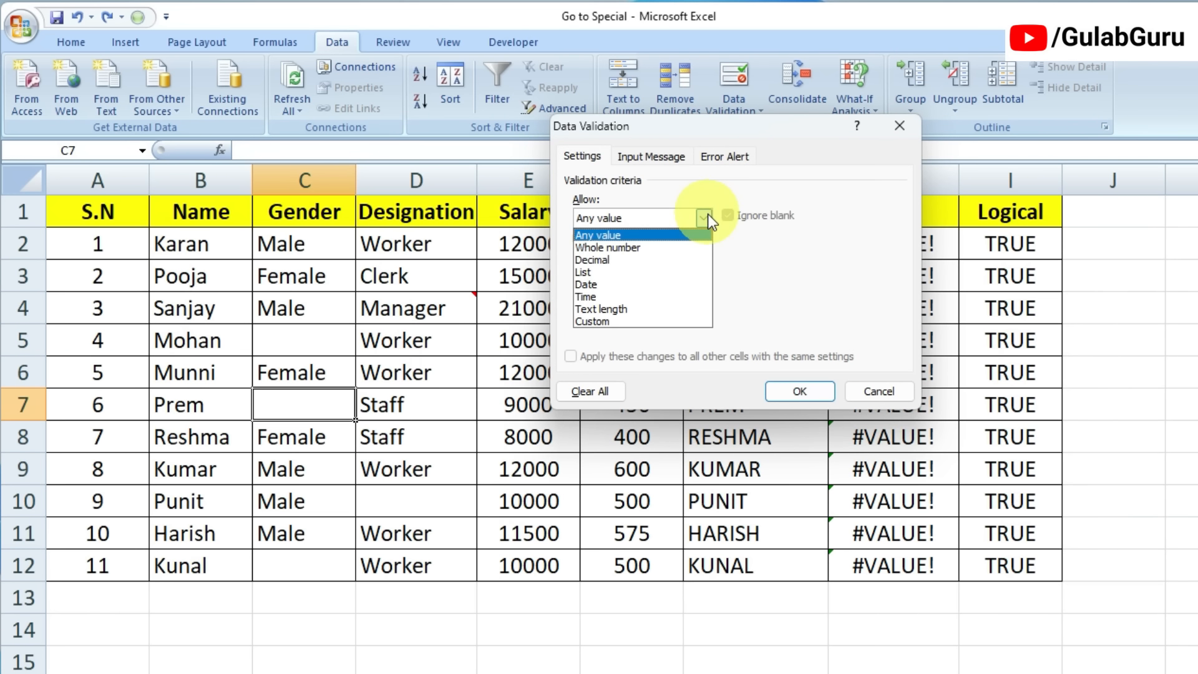
pyautogui.click(595, 273)
pyautogui.click(603, 294)
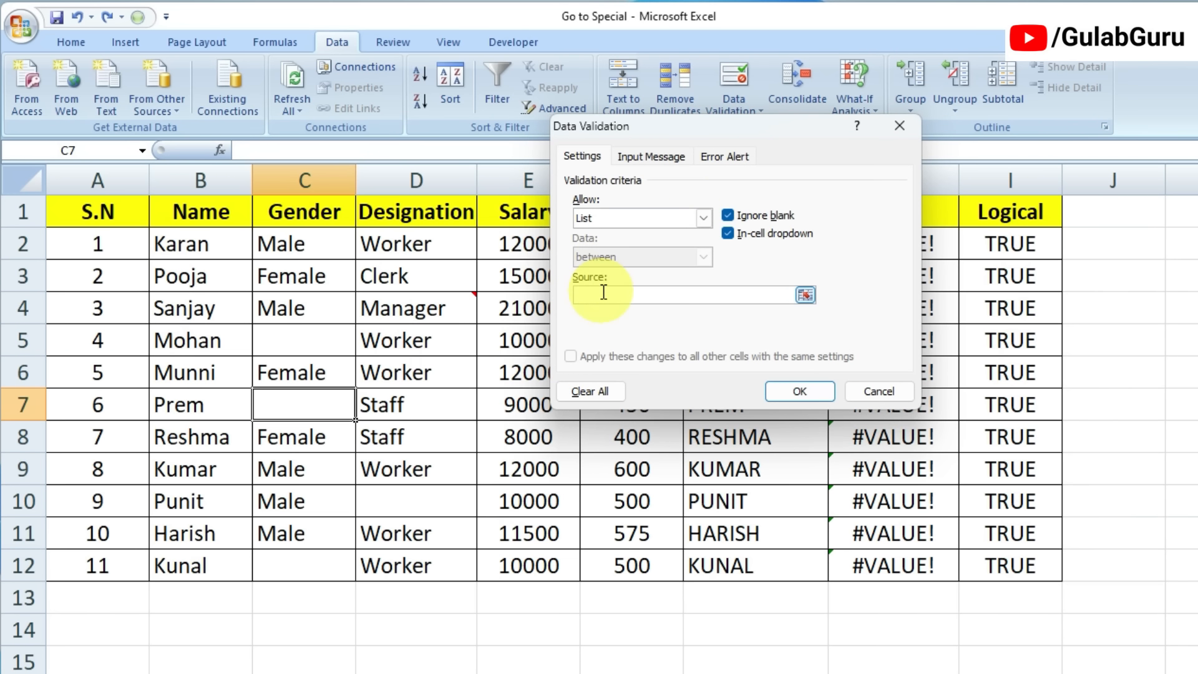
pyautogui.moveTo(302, 241); pyautogui.dragTo(310, 277)
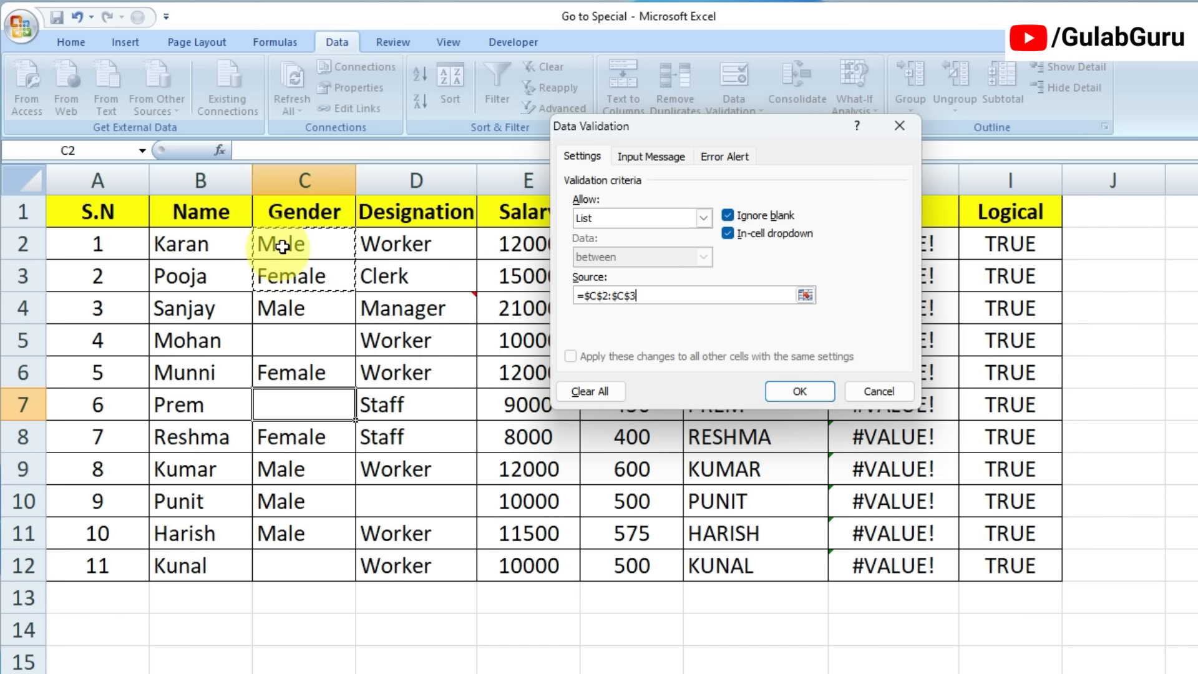
pyautogui.click(782, 393)
# - Choose Male from the validation list in cell C7
pyautogui.click(365, 412)
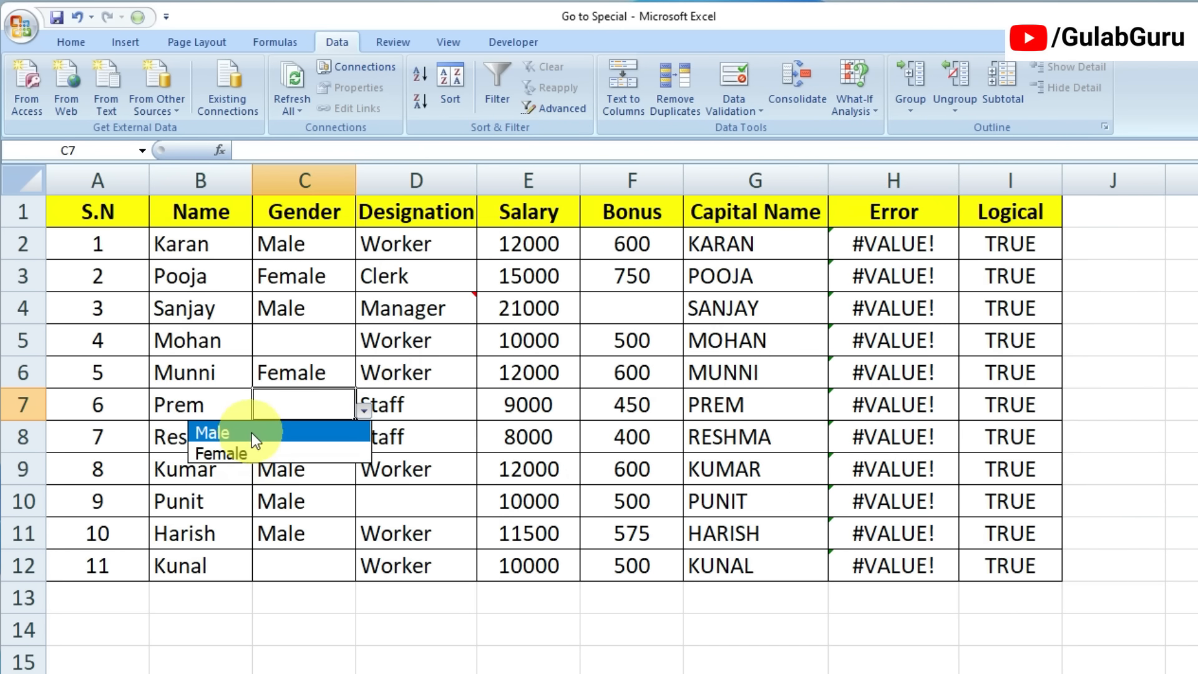
pyautogui.click(249, 434)
pyautogui.click(482, 409)
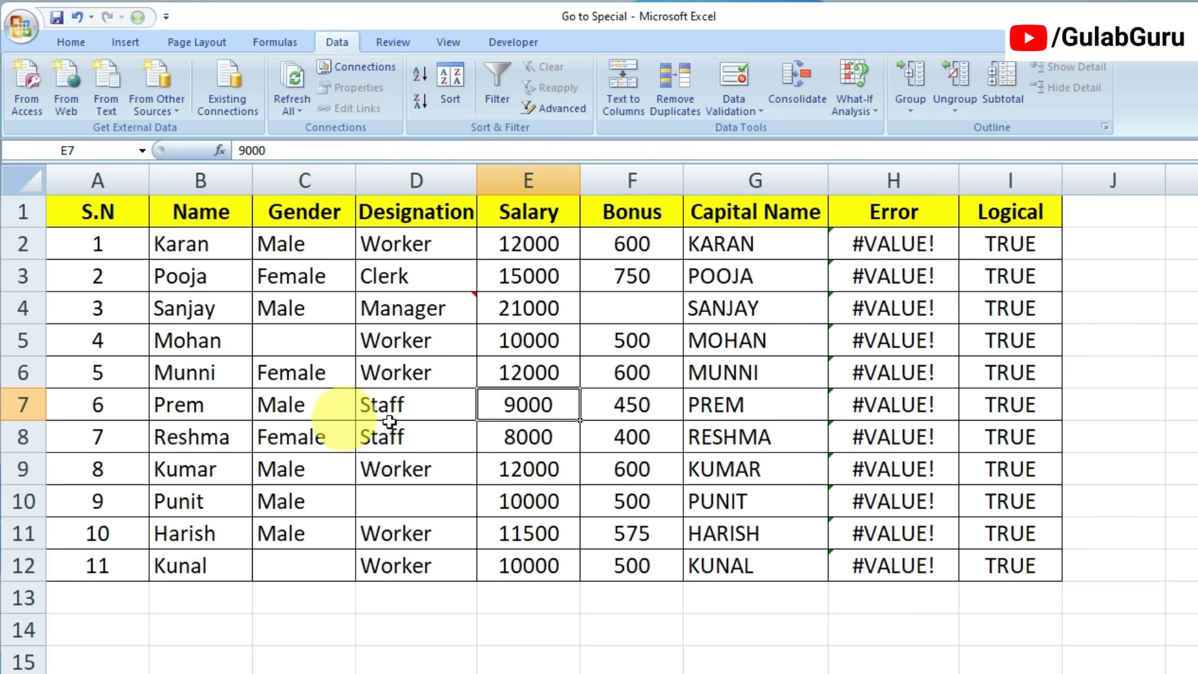
# - Select all cells with data validation through Go To Special, using the All option, and fill them with light blue
pyautogui.click(602, 456)
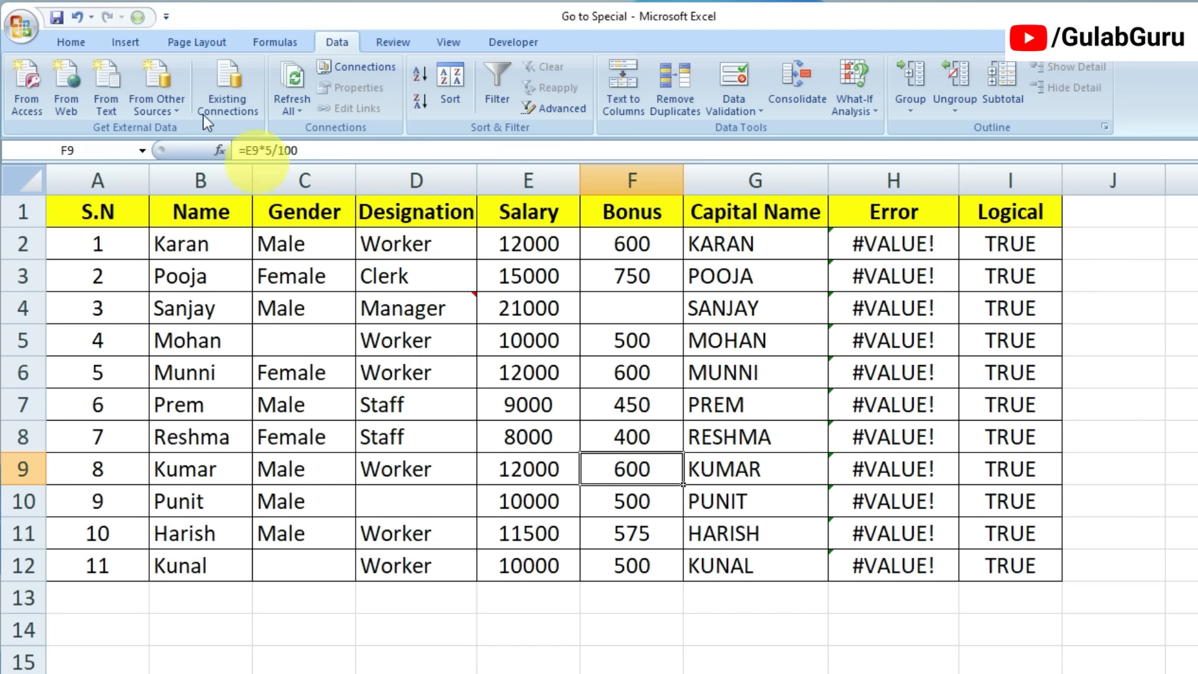
pyautogui.click(142, 21)
pyautogui.moveTo(713, 132); pyautogui.dragTo(610, 201)
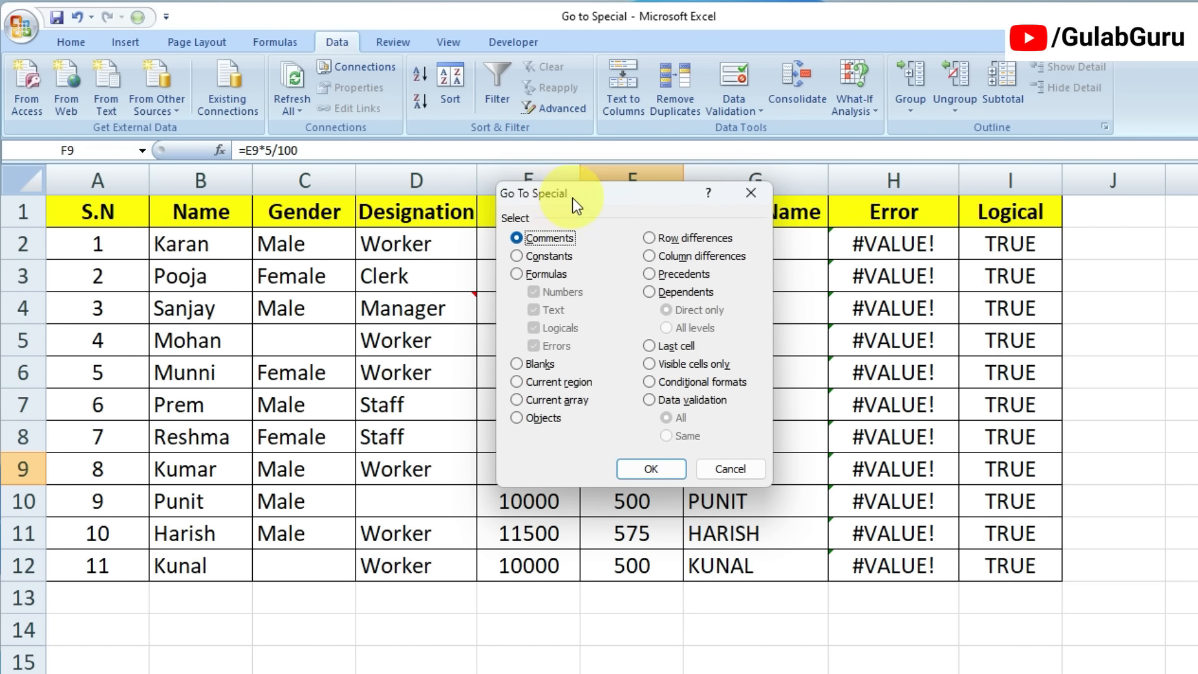
pyautogui.click(649, 400)
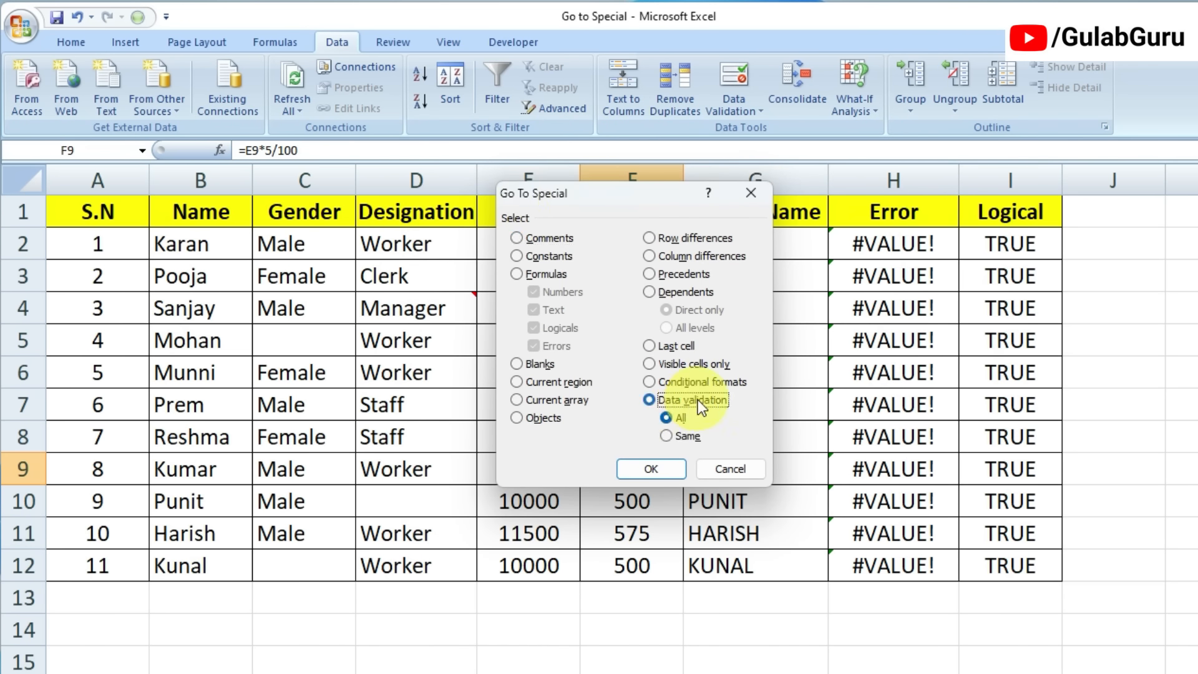
pyautogui.click(650, 470)
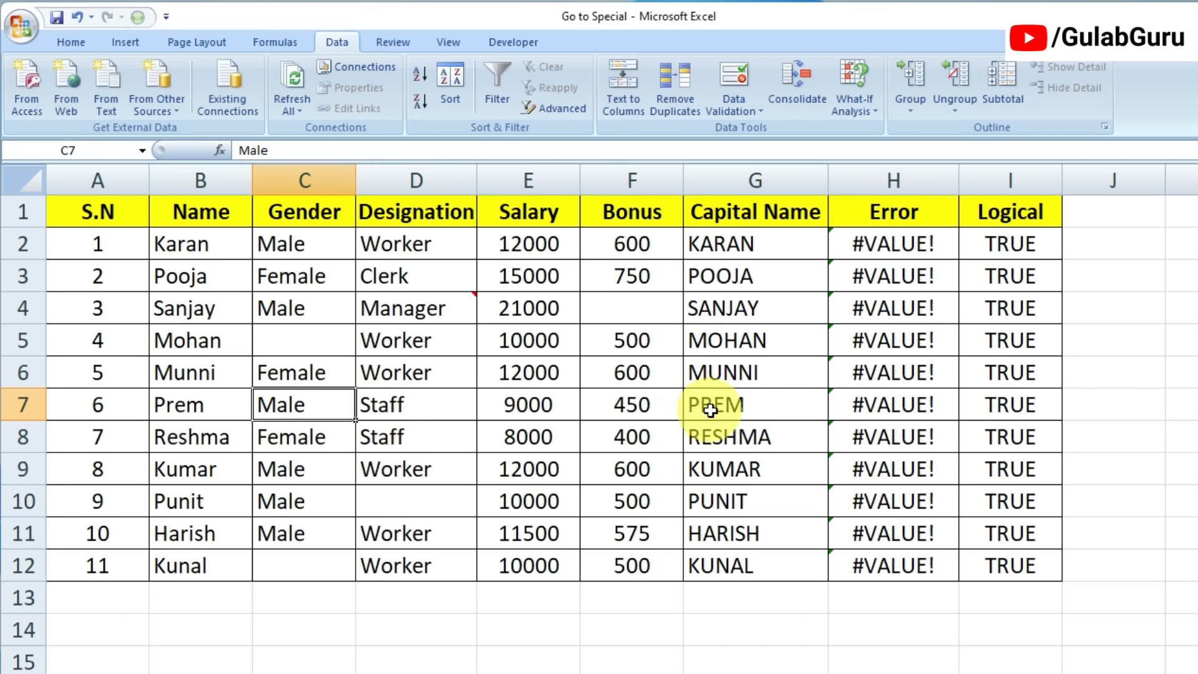
pyautogui.click(128, 41)
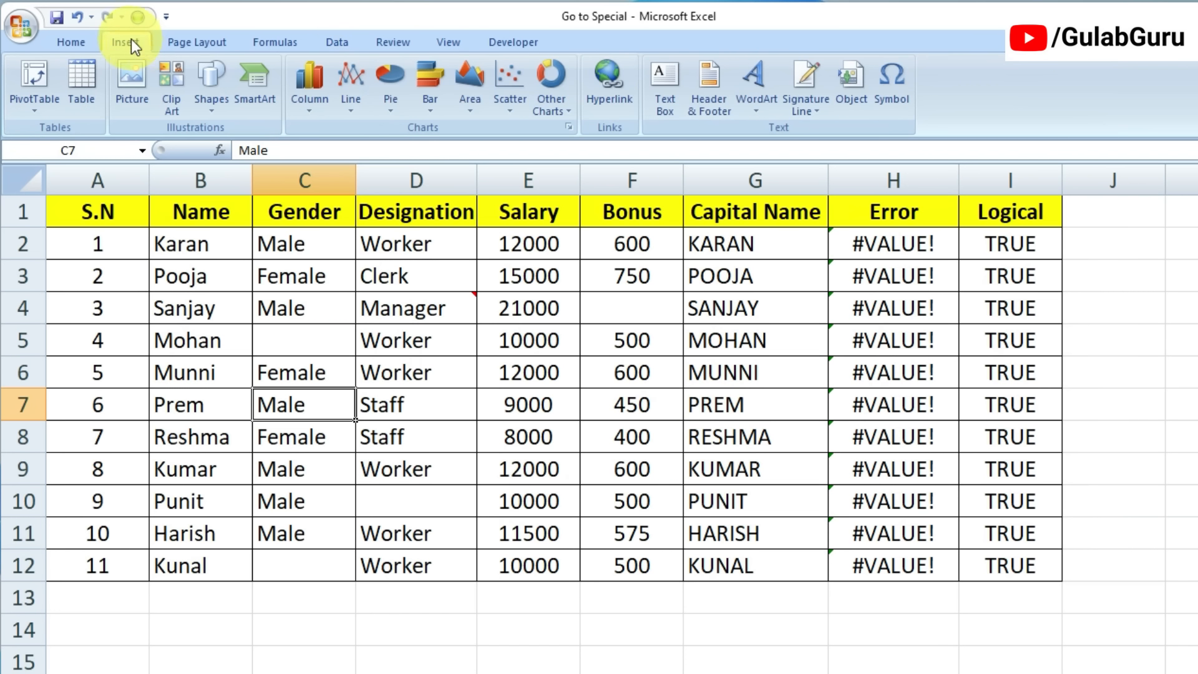
pyautogui.click(70, 41)
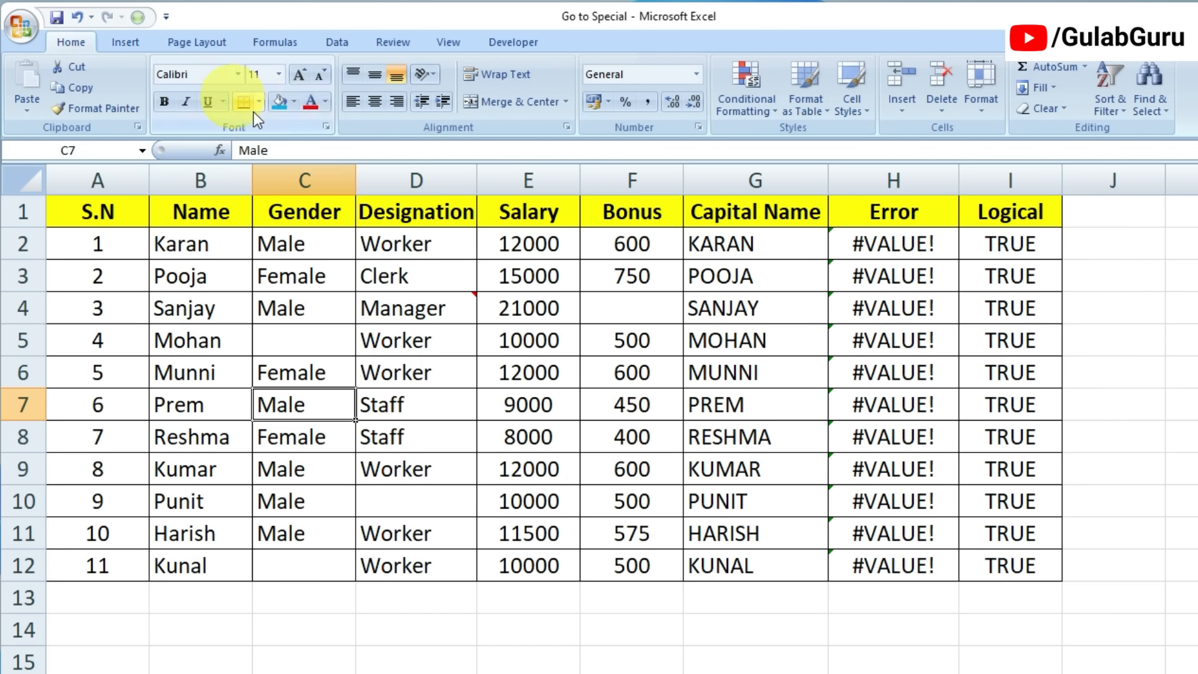
pyautogui.click(278, 105)
pyautogui.click(610, 436)
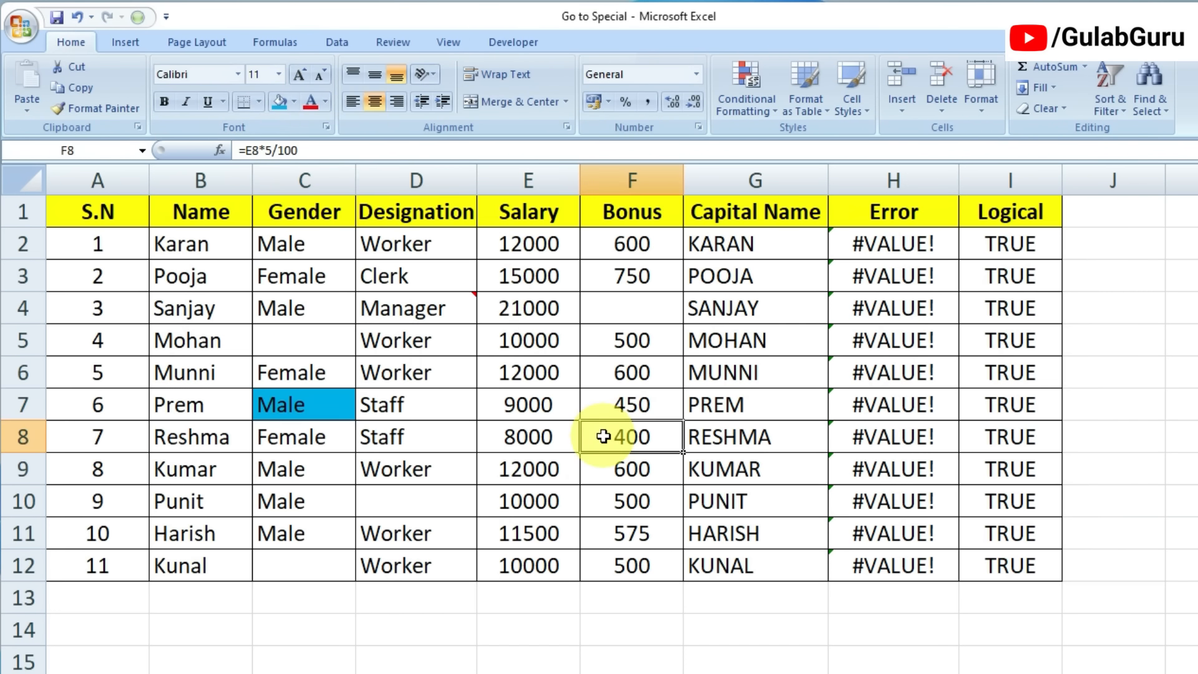
pyautogui.hotkey('ctrl', 'g')
pyautogui.hotkey('alt', 's')
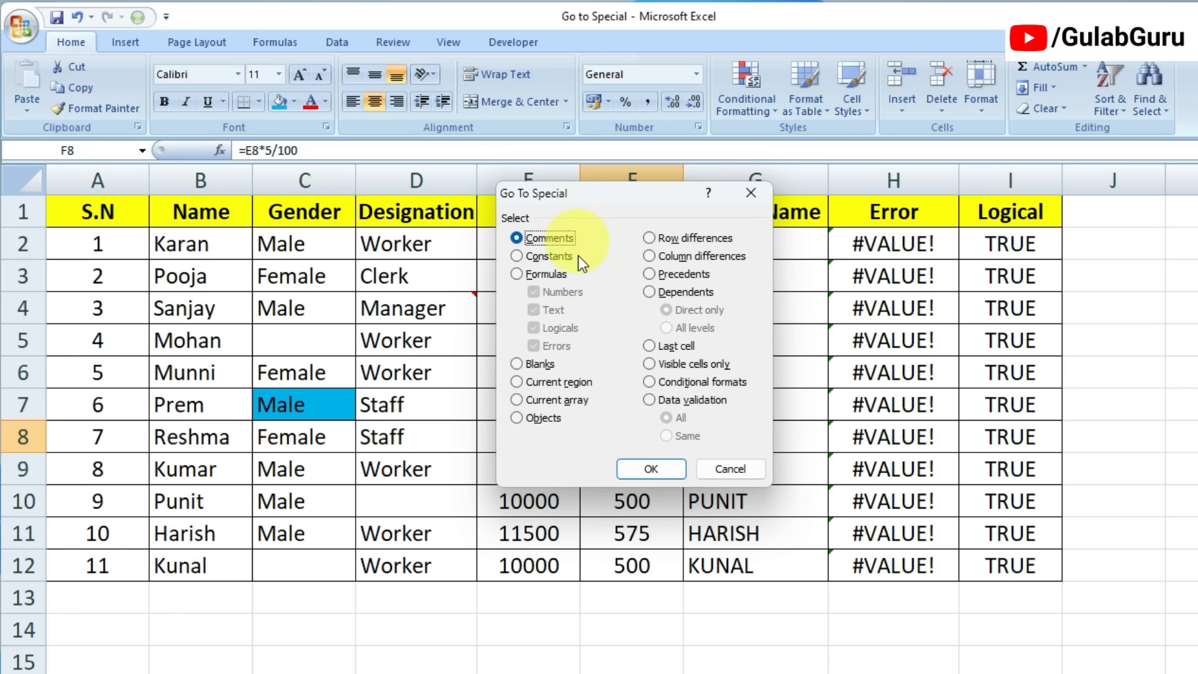
pyautogui.moveTo(636, 196); pyautogui.dragTo(571, 157)
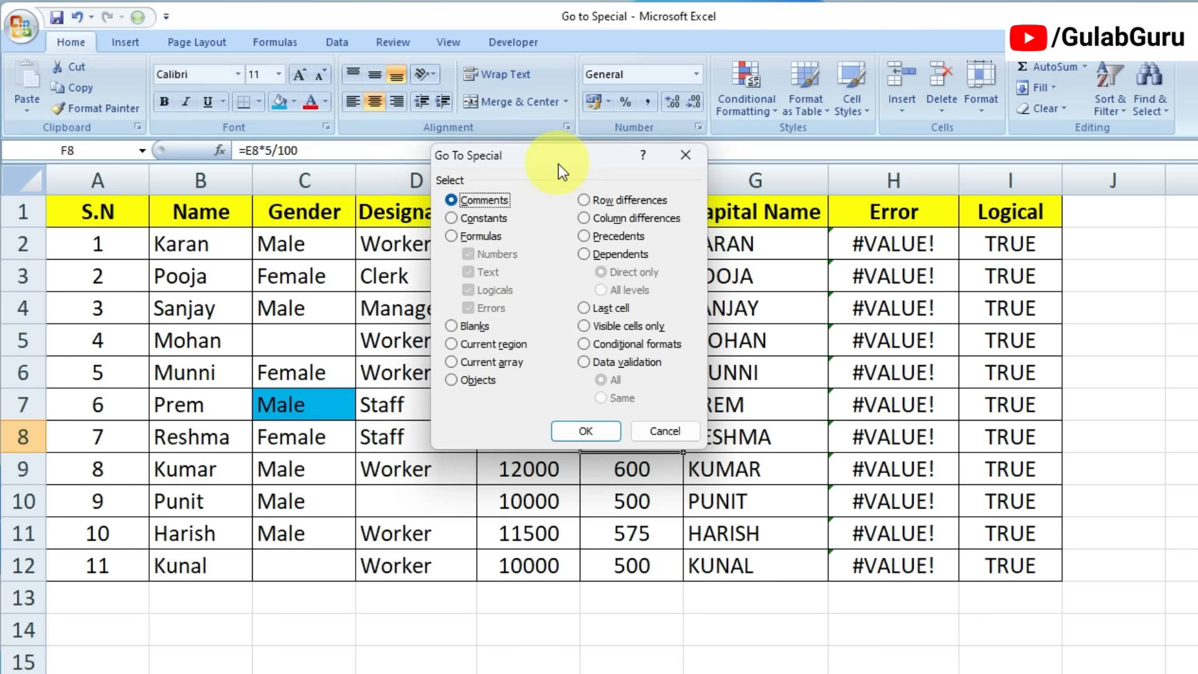
pyautogui.click(686, 159)
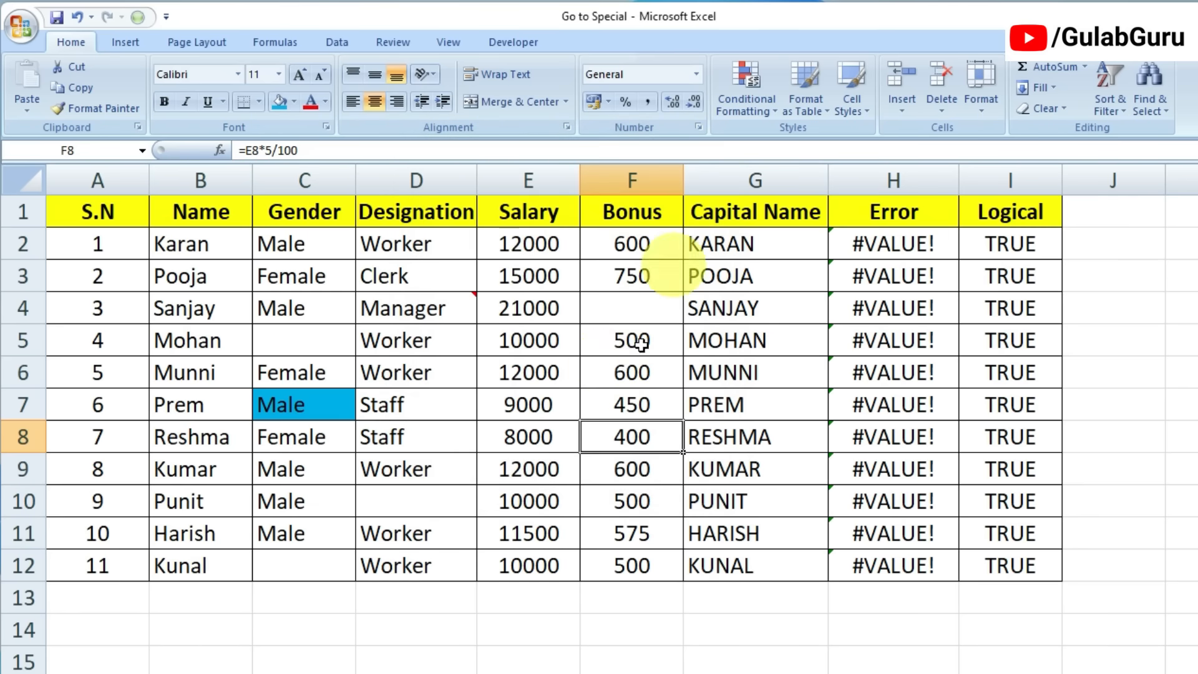
pyautogui.click(554, 379)
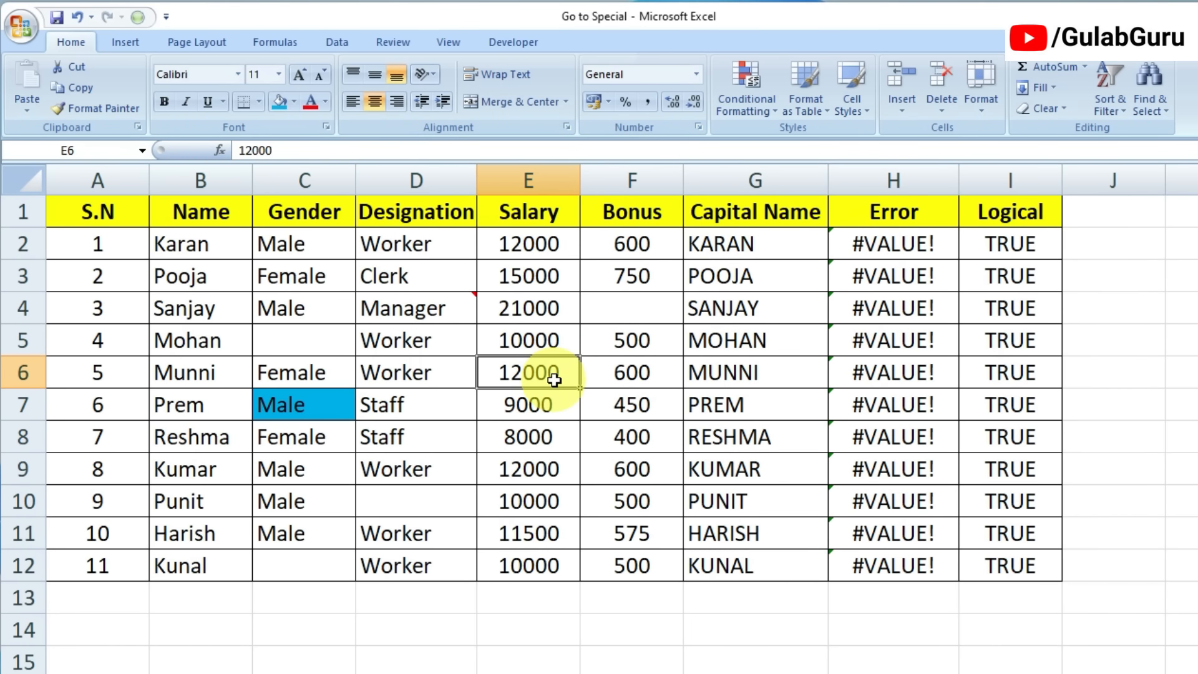
pyautogui.click(379, 673)
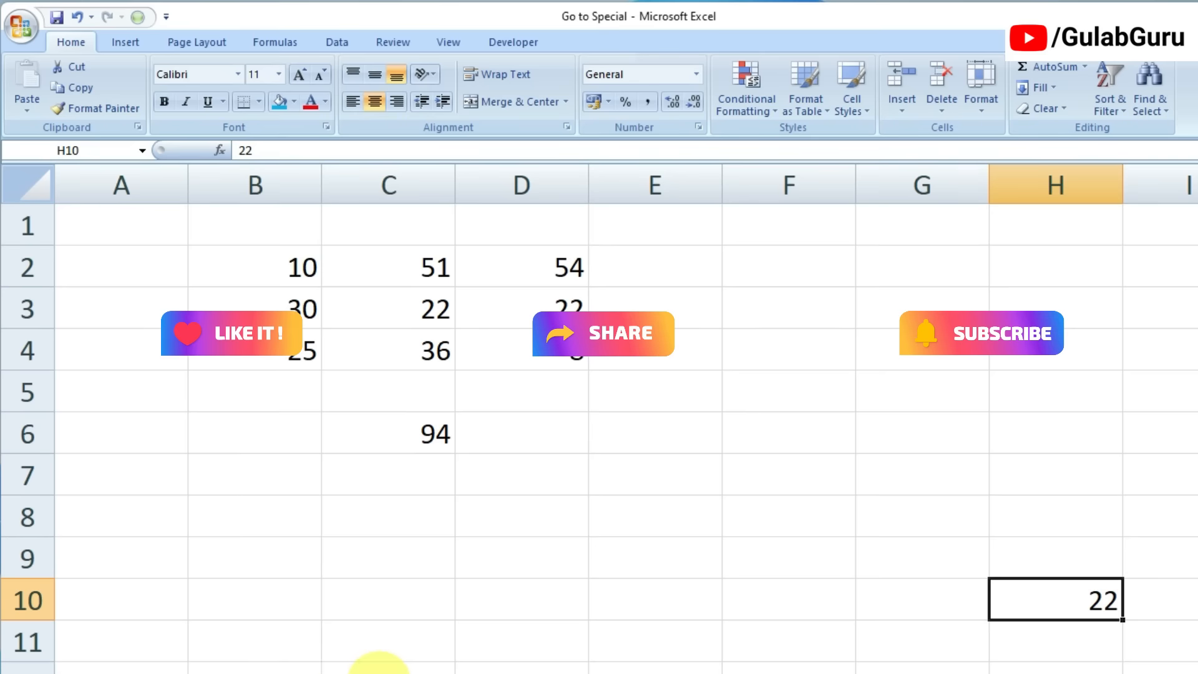
pyautogui.click(254, 671)
pyautogui.click(200, 671)
pyautogui.click(163, 671)
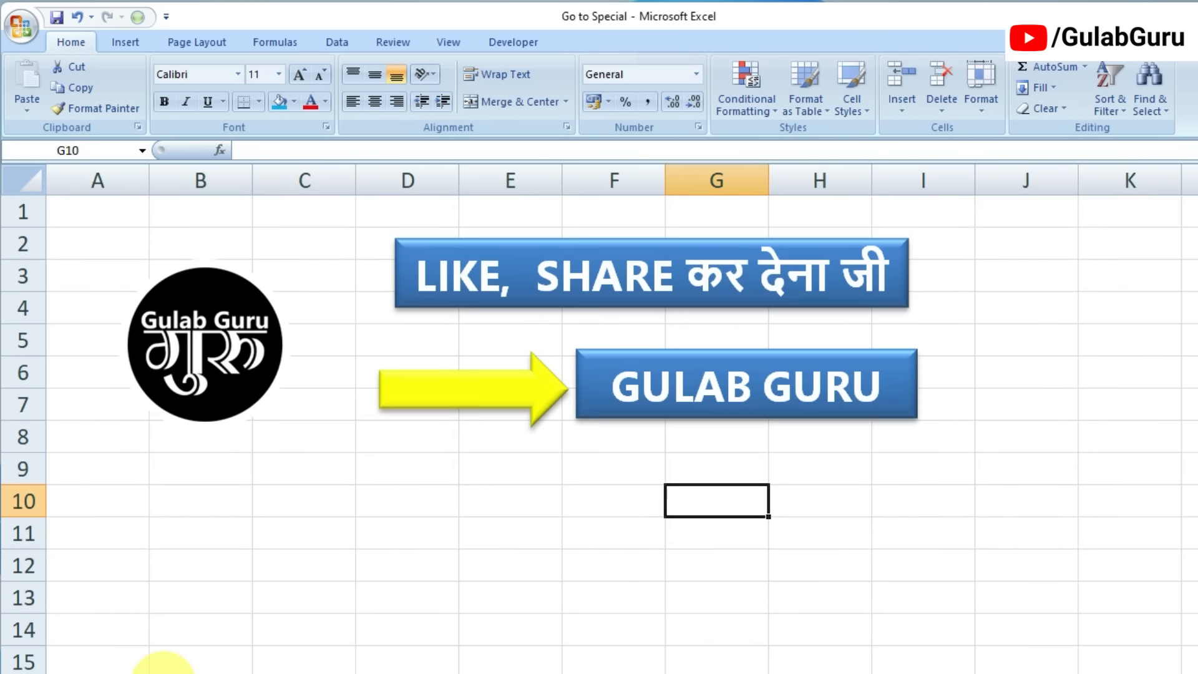
pyautogui.click(142, 671)
pyautogui.click(94, 671)
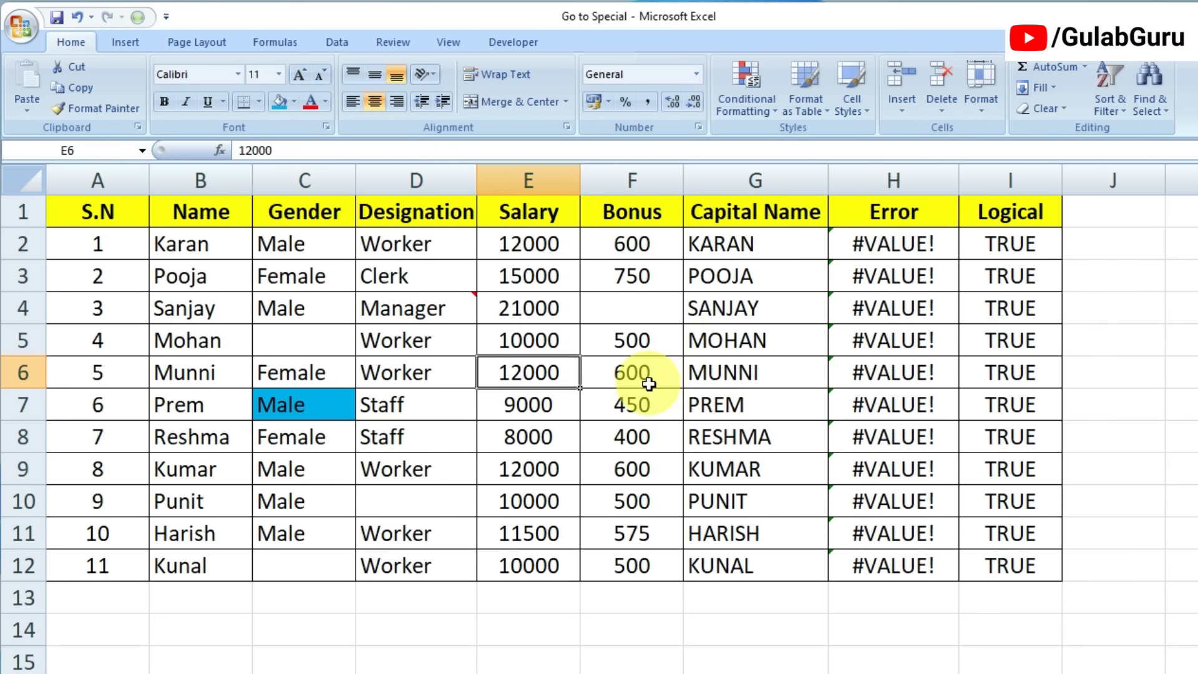